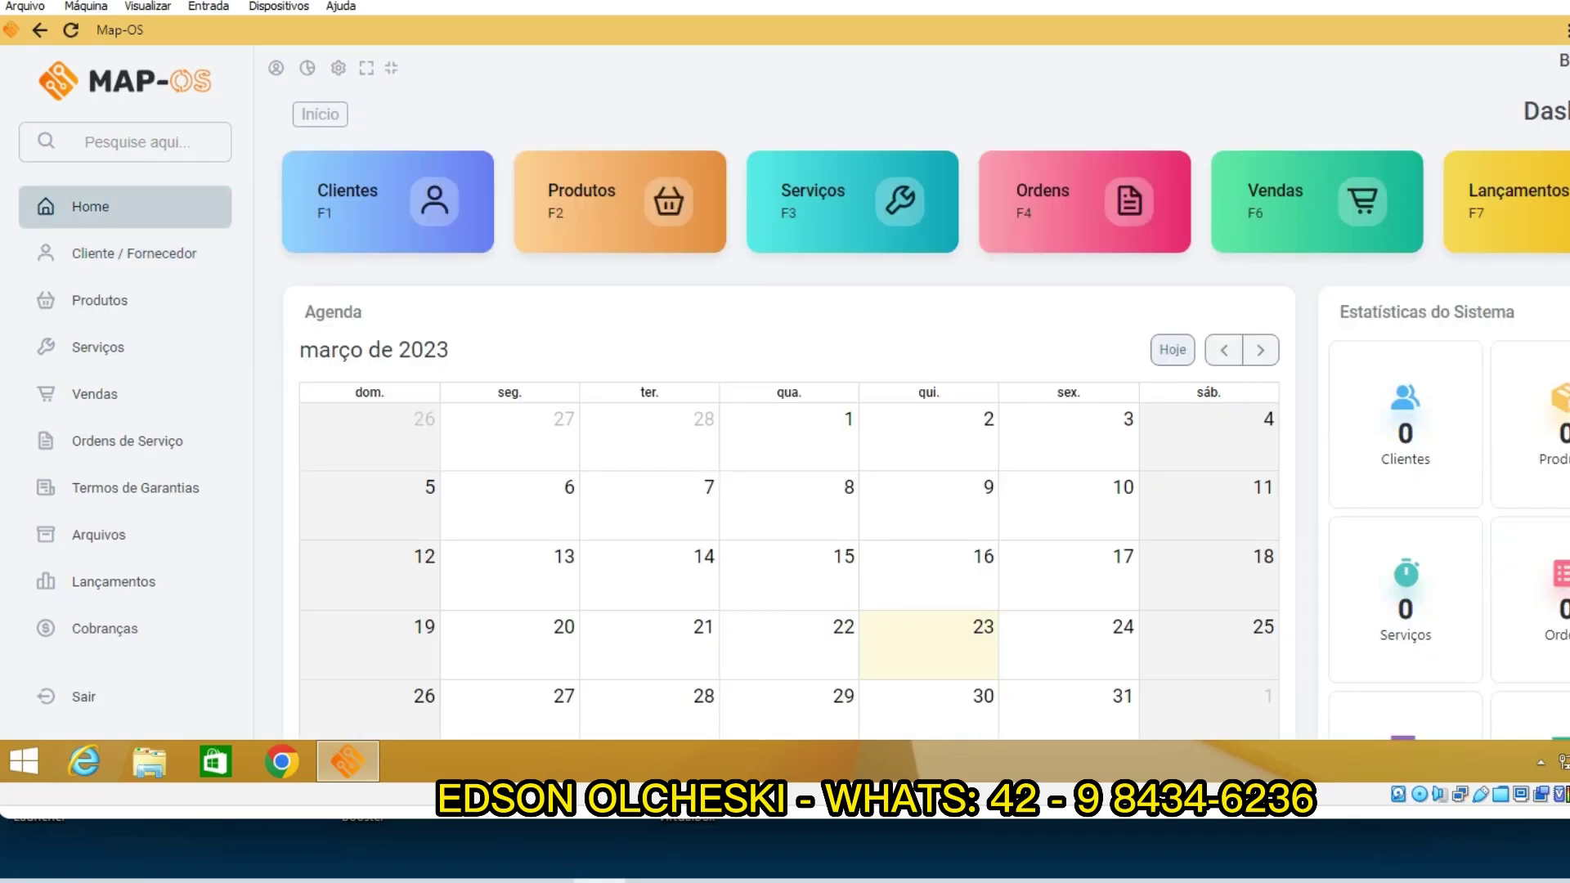
Step: Close the Map-OS dashboard window with Alt+F4, revealing the desktop and its Map-OS shortcut
key("alt+F4")
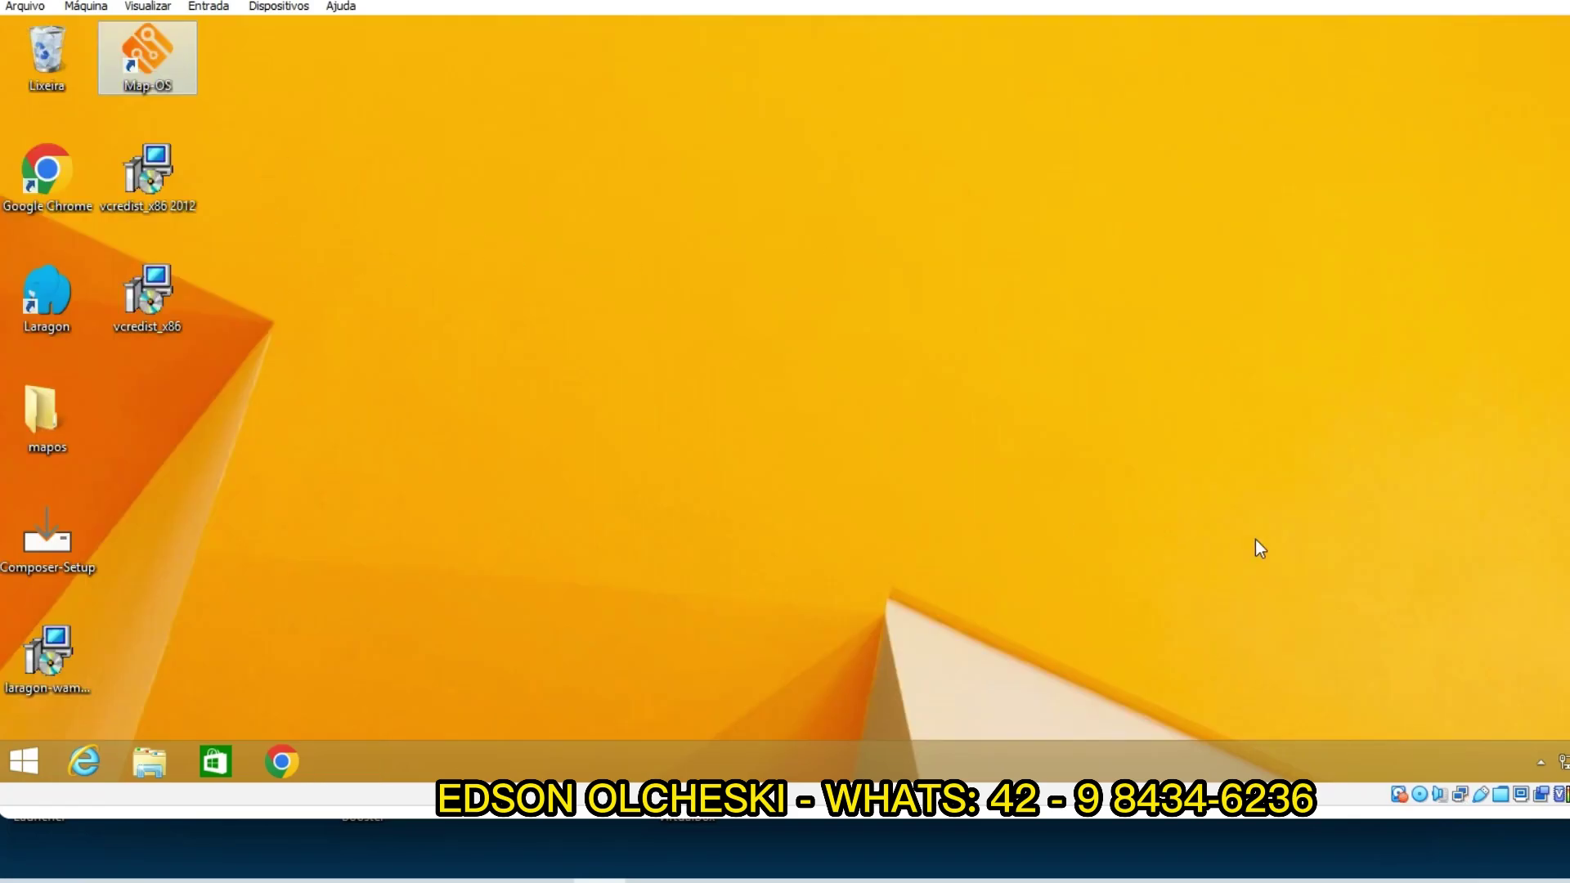
left_click_drag(52, 315, 104, 301)
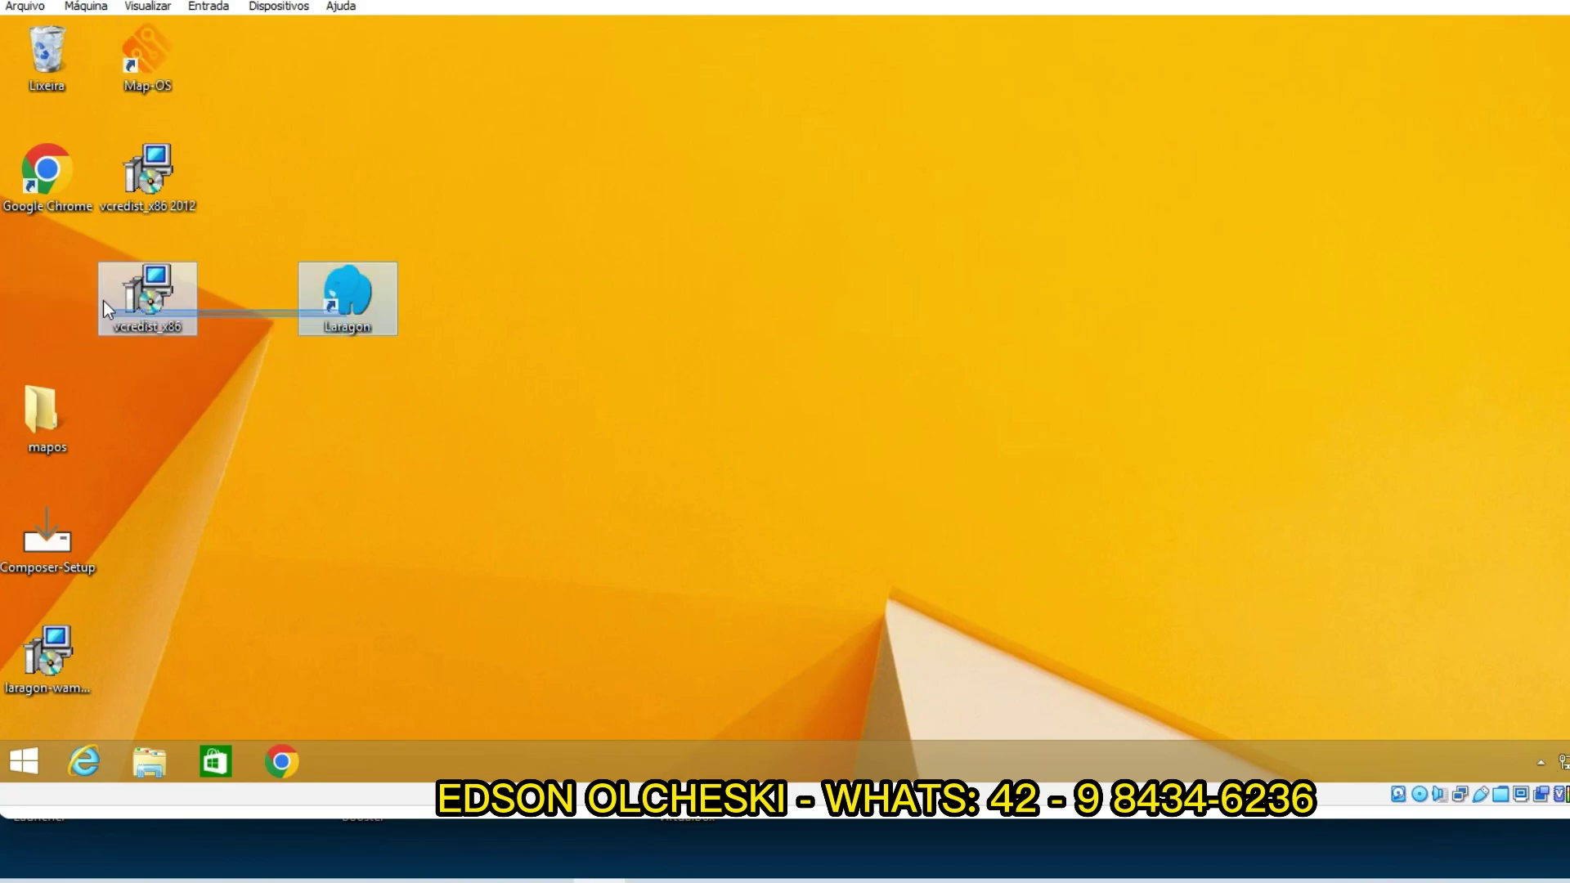
left_click(345, 400)
left_click_drag(339, 288, 350, 188)
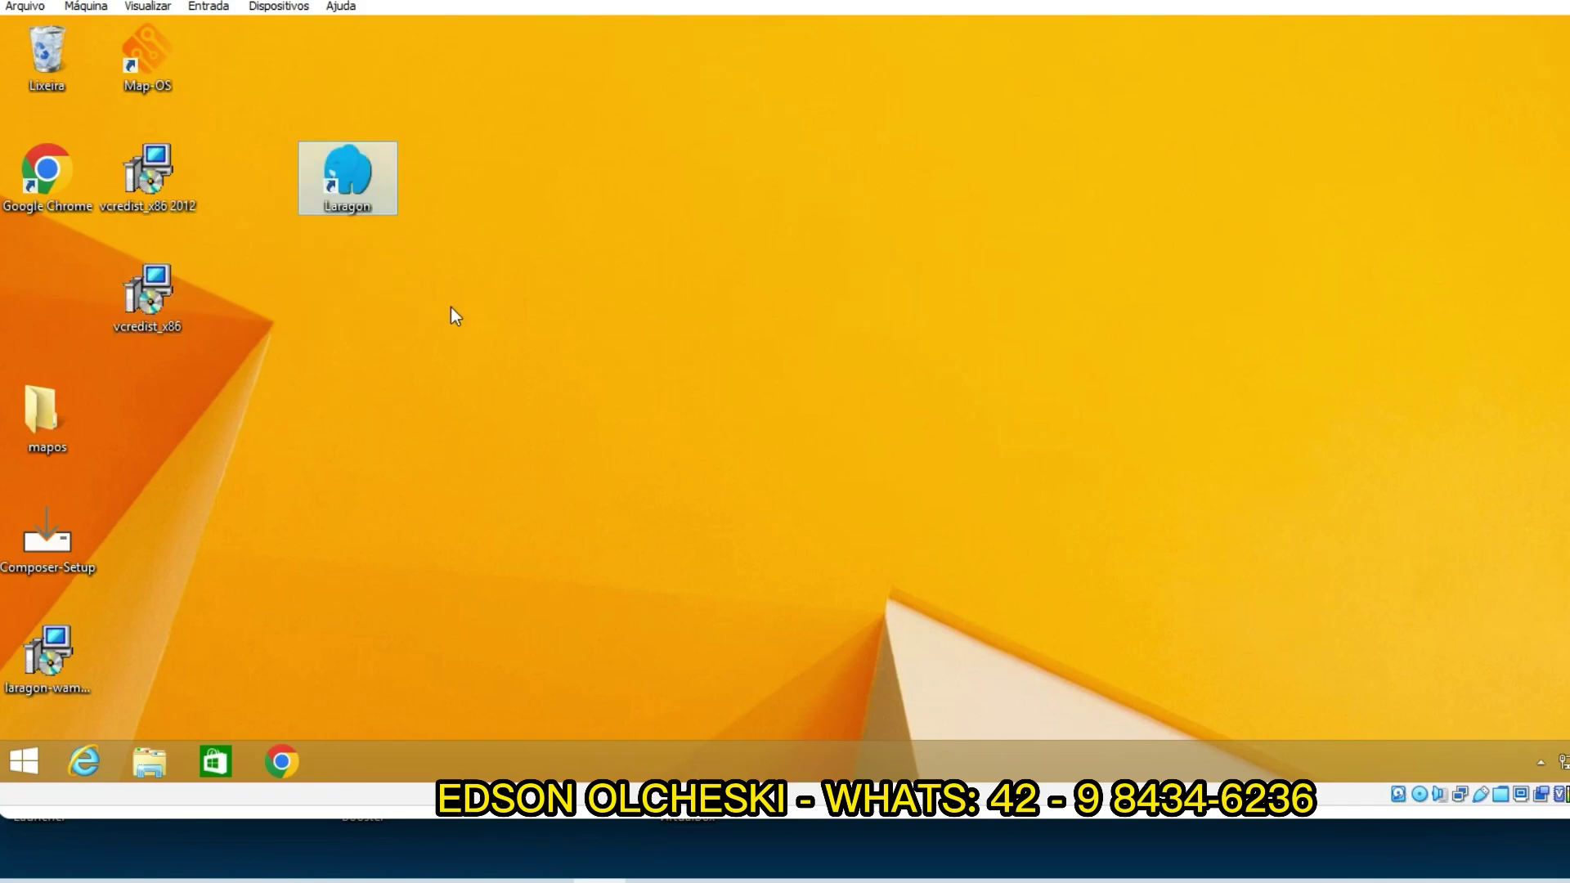
left_click(26, 746)
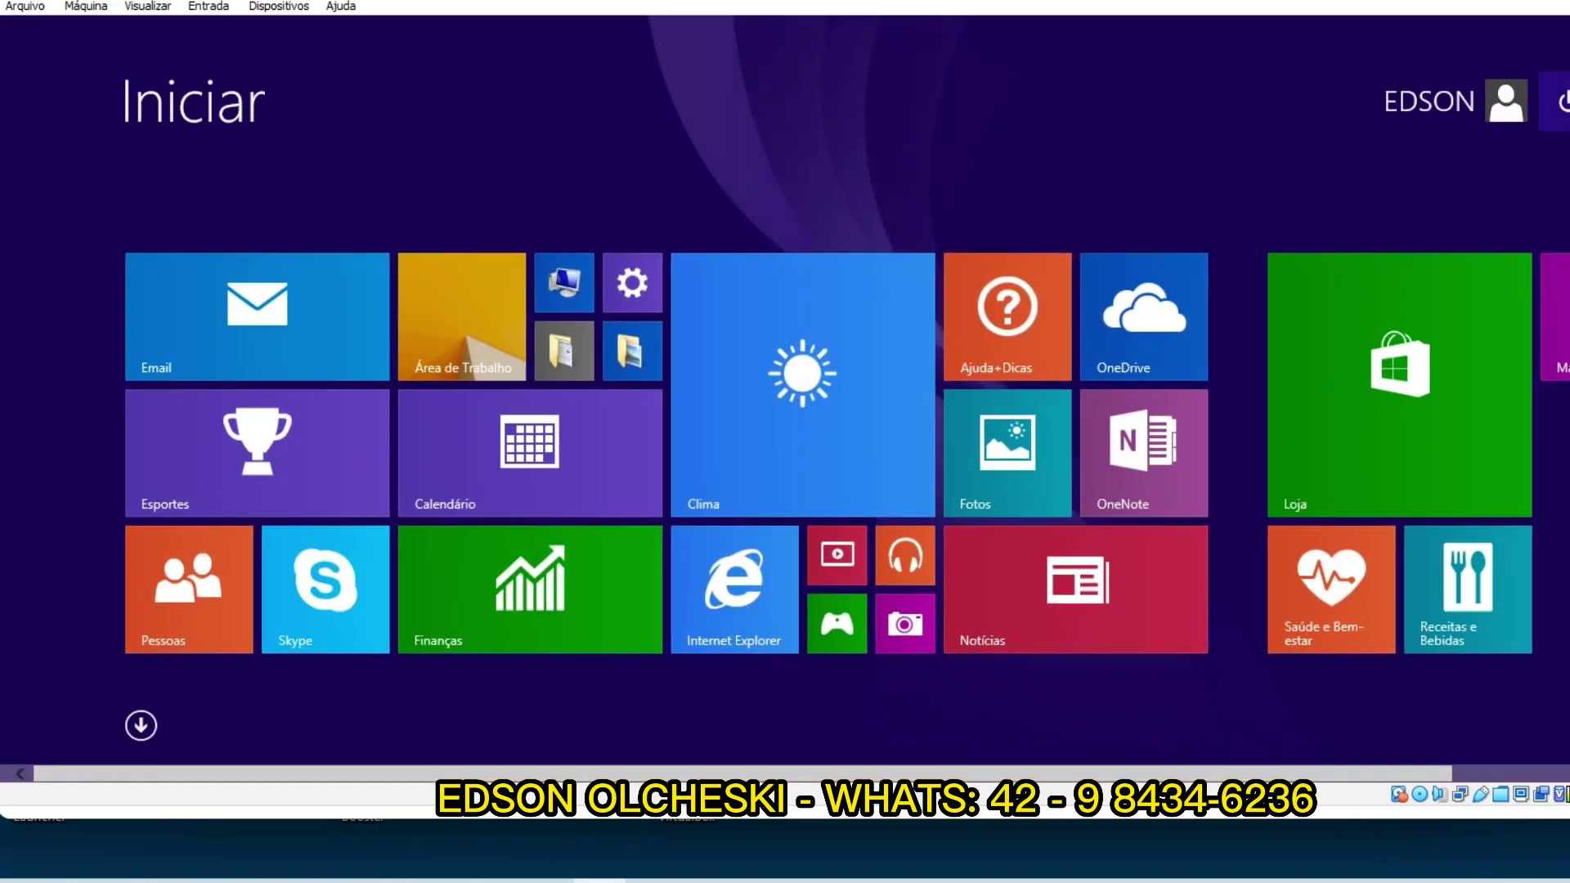
left_click(1561, 101)
left_click(685, 107)
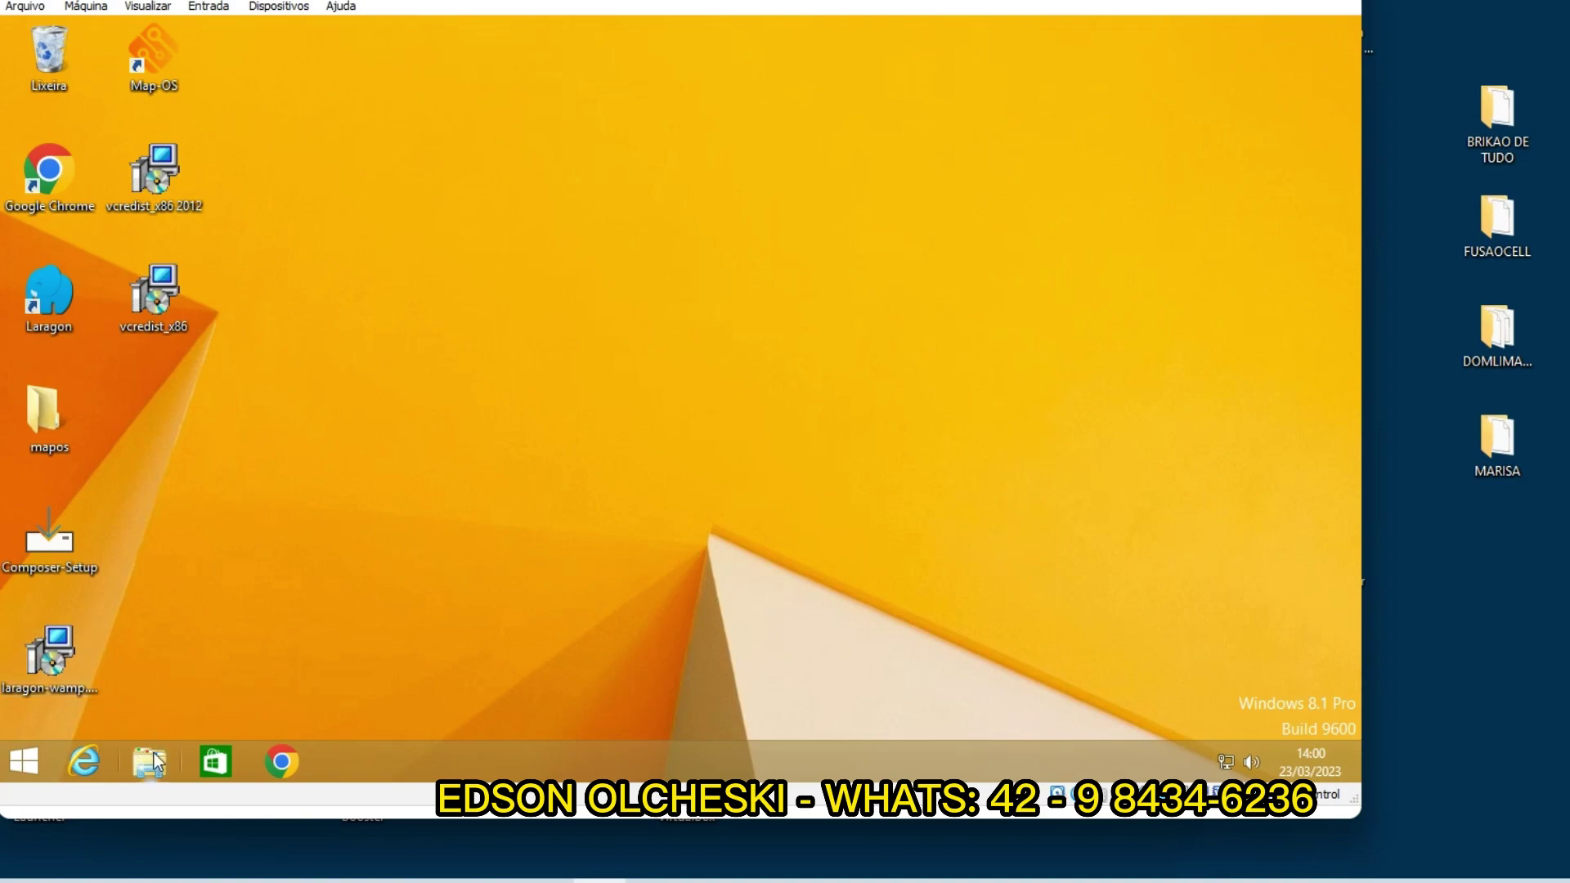
double_click(144, 65)
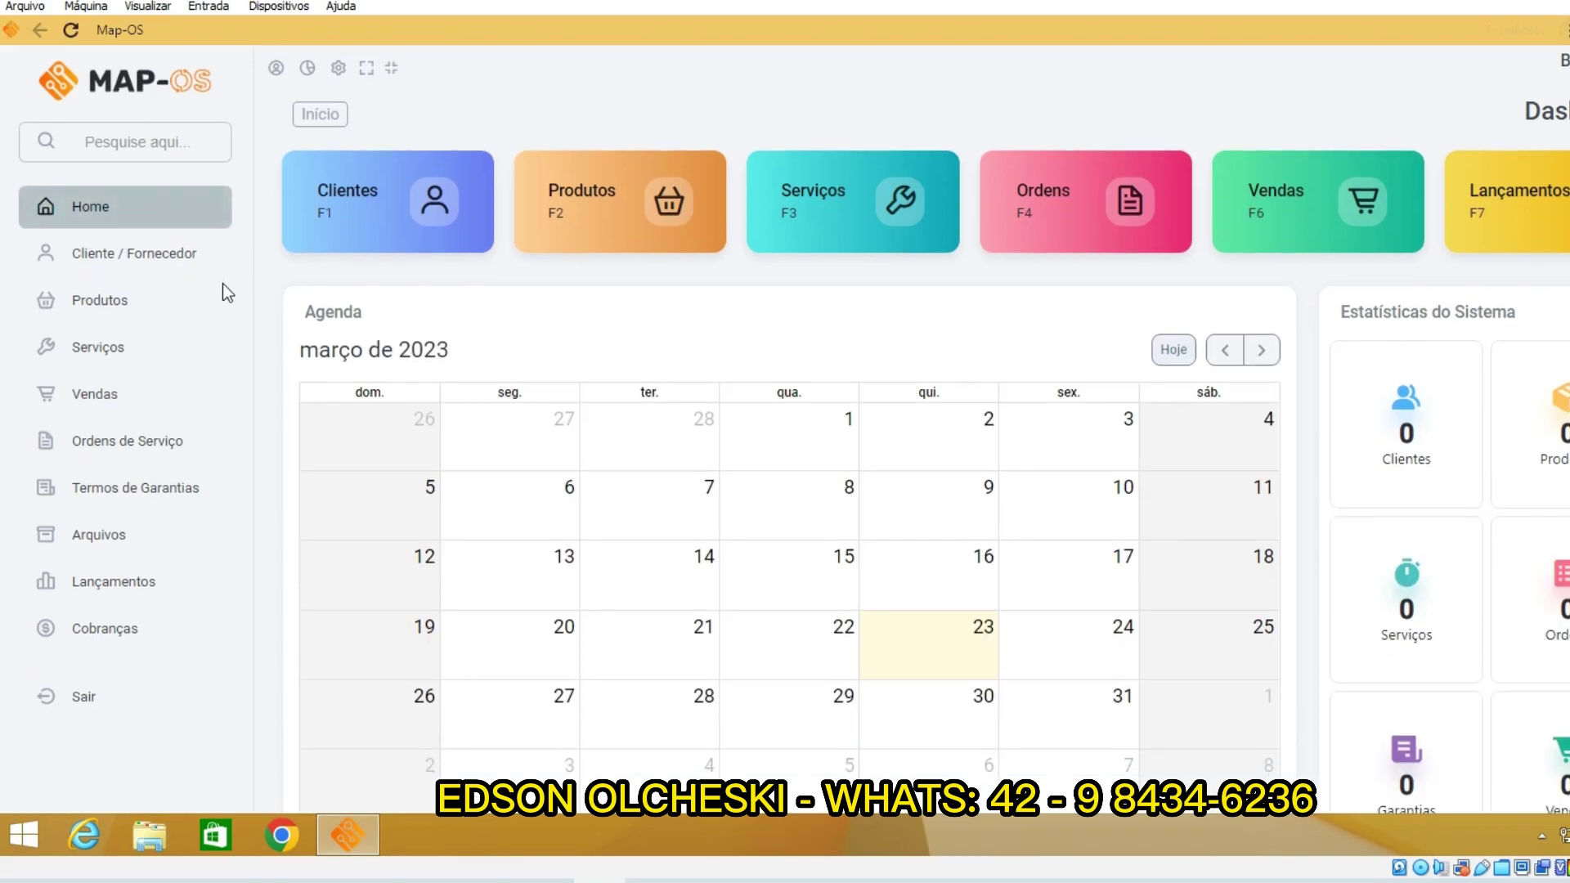
scroll(217, 309, "down", 2)
scroll(217, 308, "up", 2)
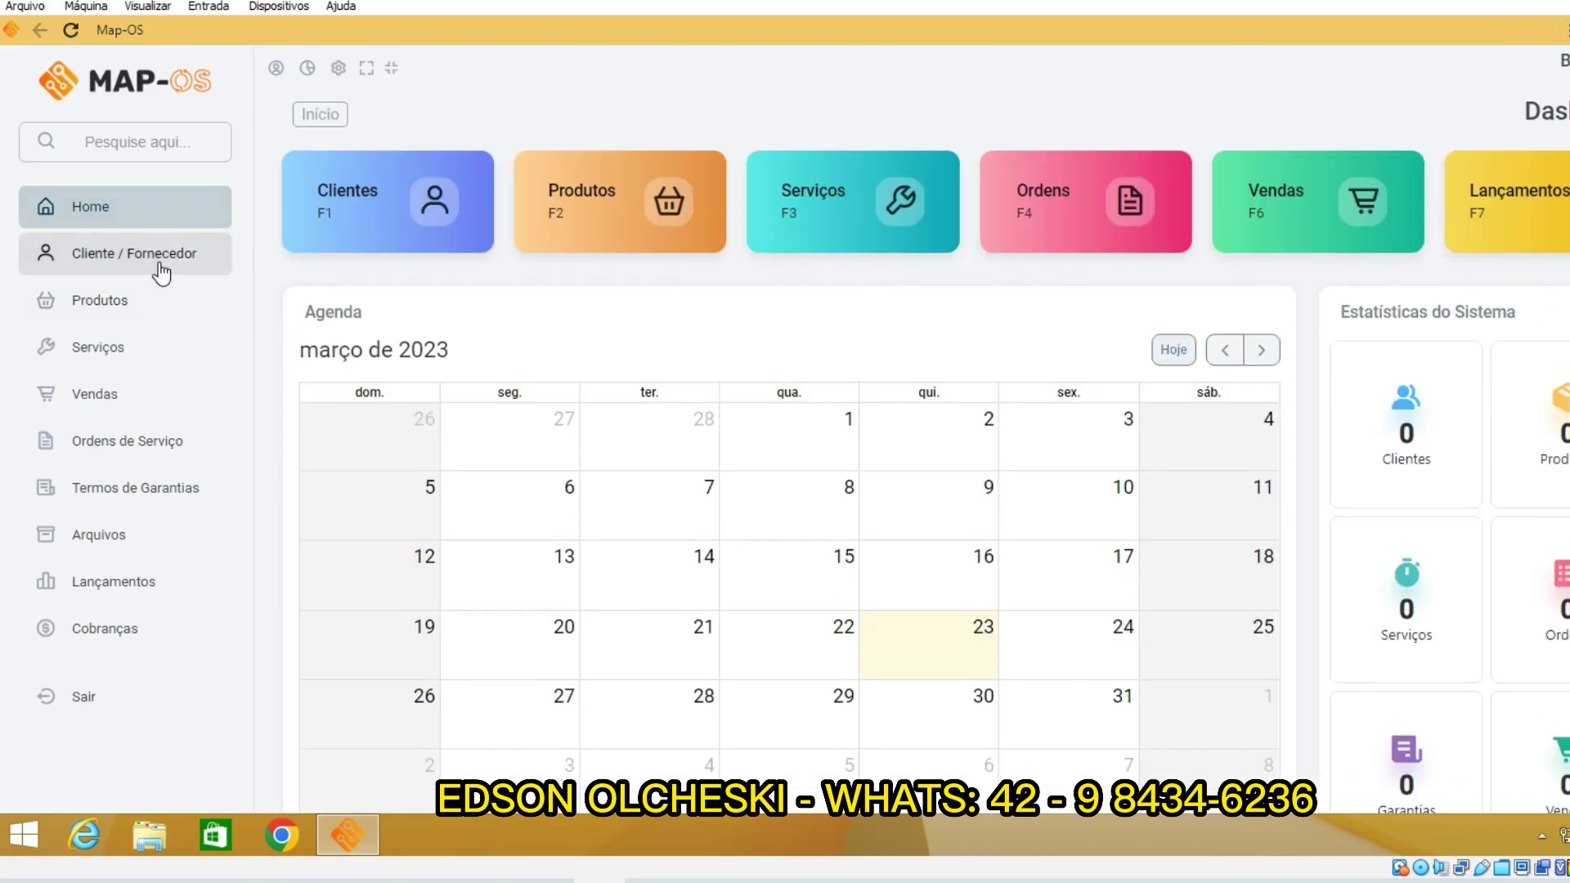
scroll(376, 392, "down", 3)
scroll(484, 316, "up", 3)
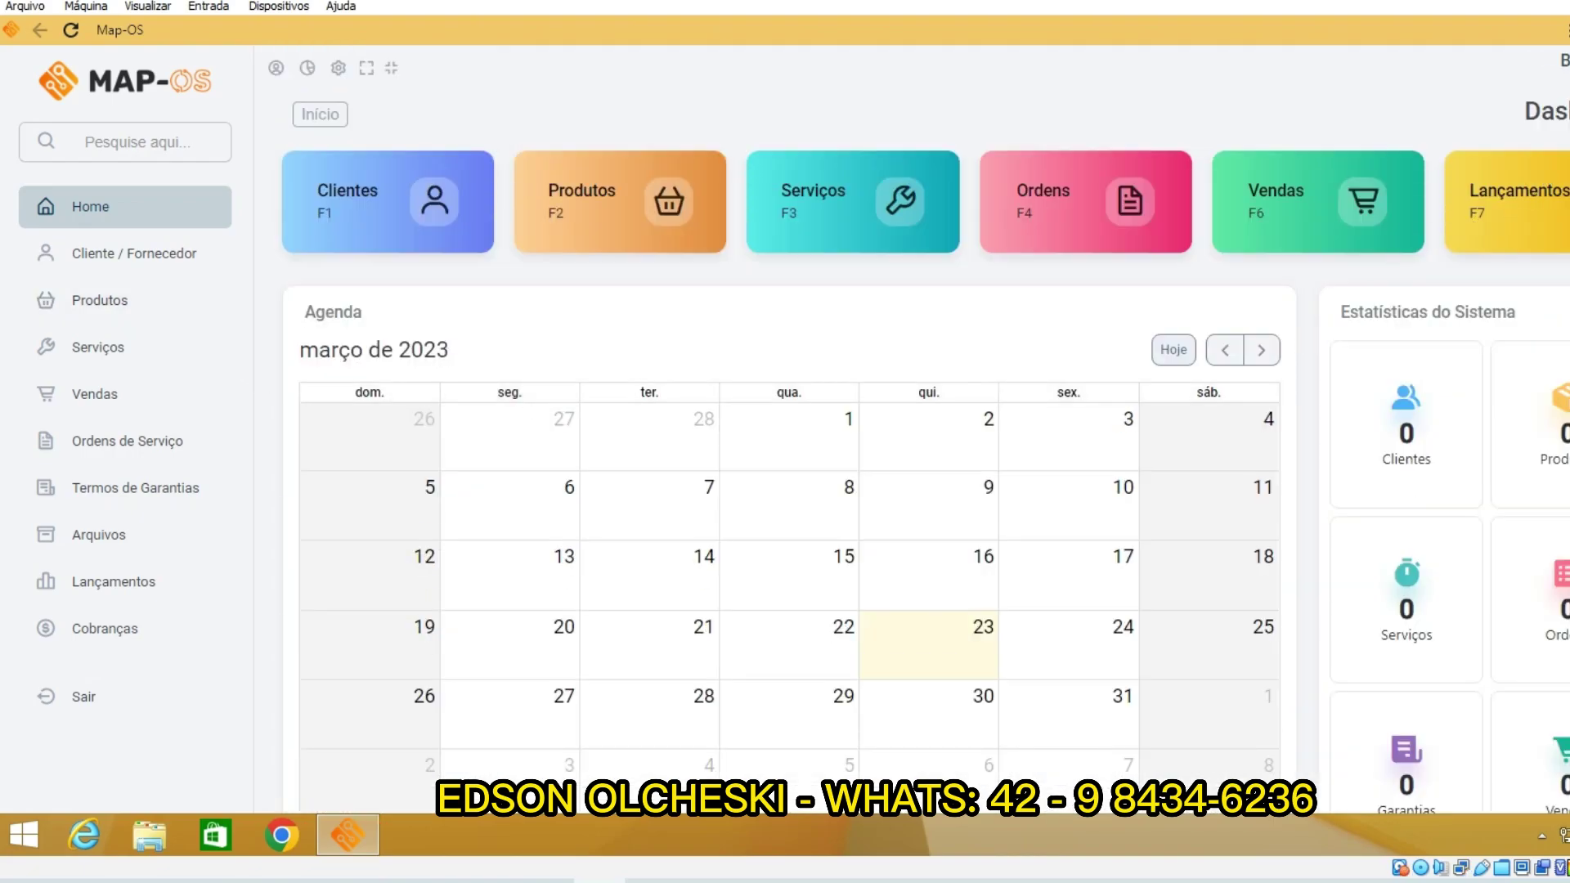
key("alt+F4")
Step: View Meu computador's system properties (32-bit Windows 8.1 Pro, 1 GB RAM), then close them
left_click(139, 828)
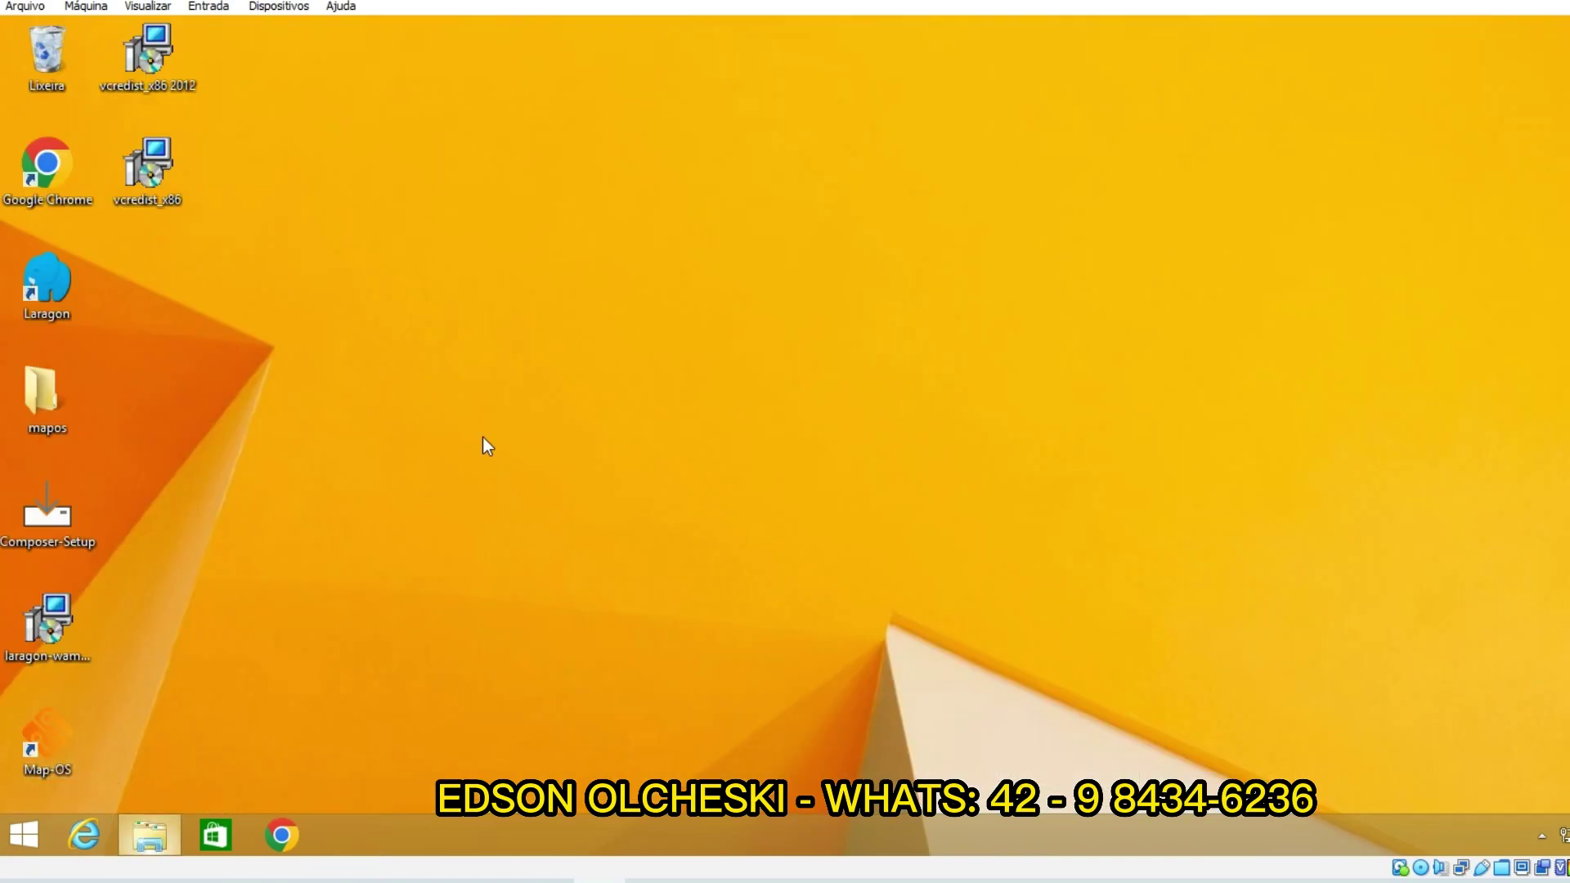
right_click(445, 344)
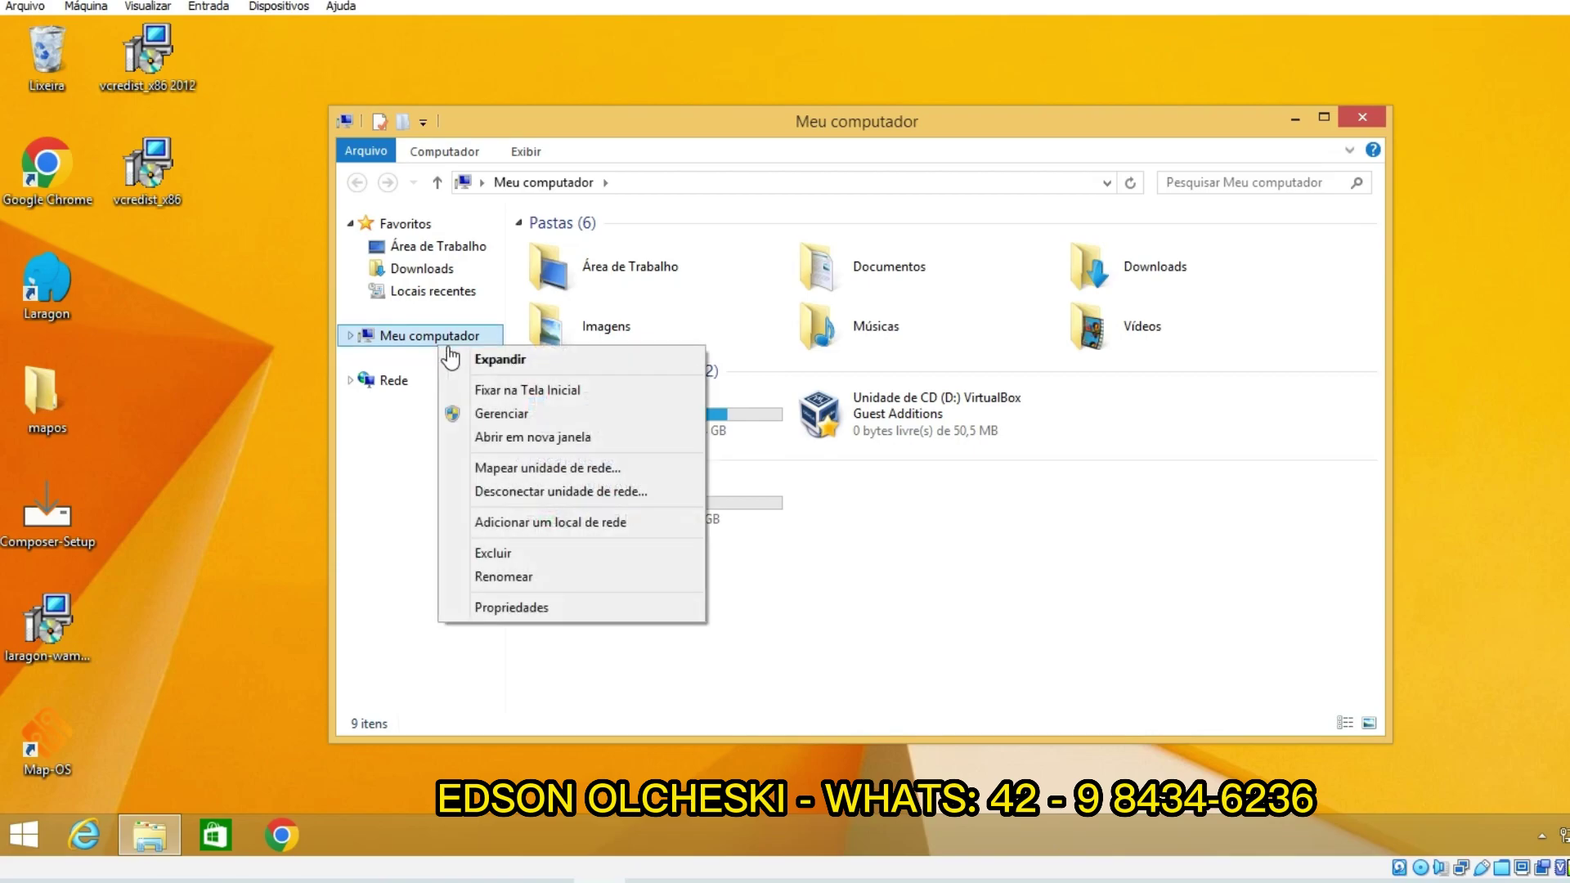
left_click(513, 607)
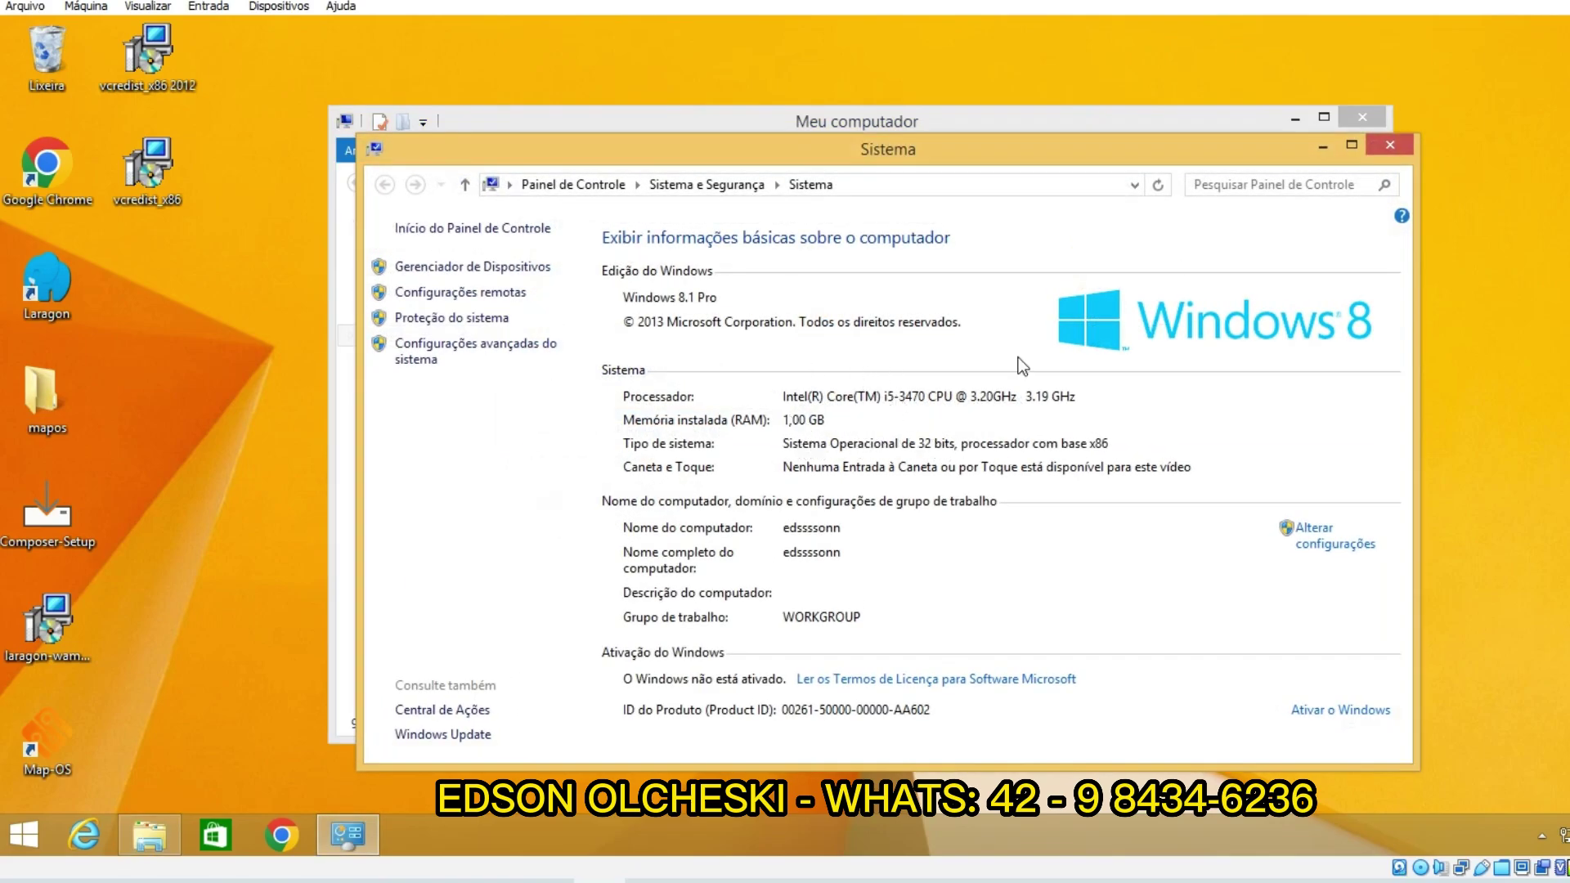
left_click_drag(947, 164, 970, 140)
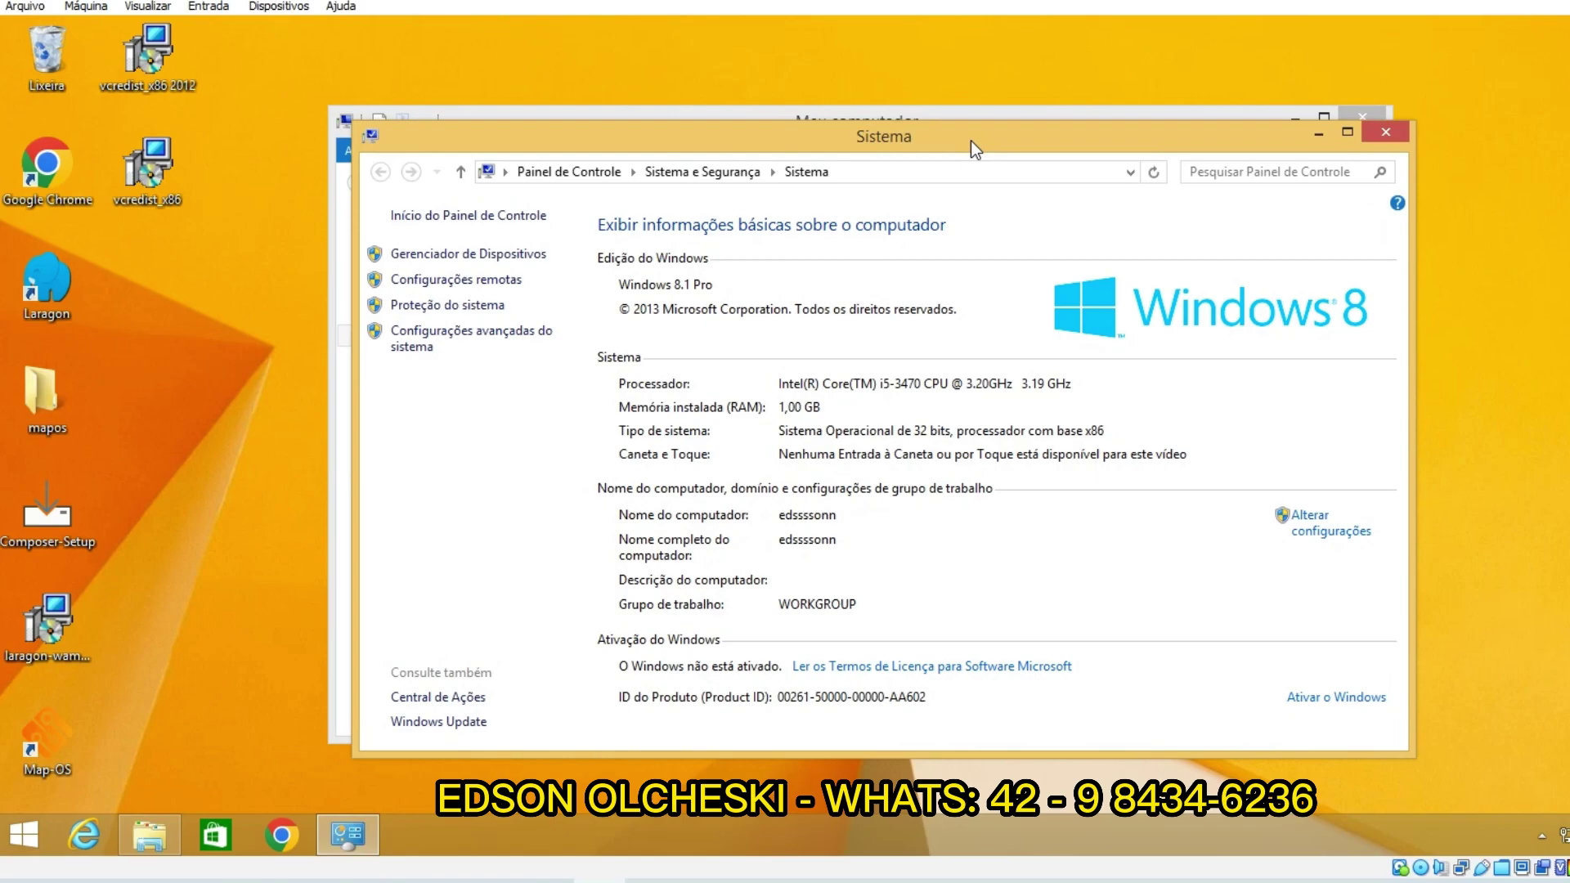
left_click(1384, 133)
left_click_drag(940, 121, 828, 105)
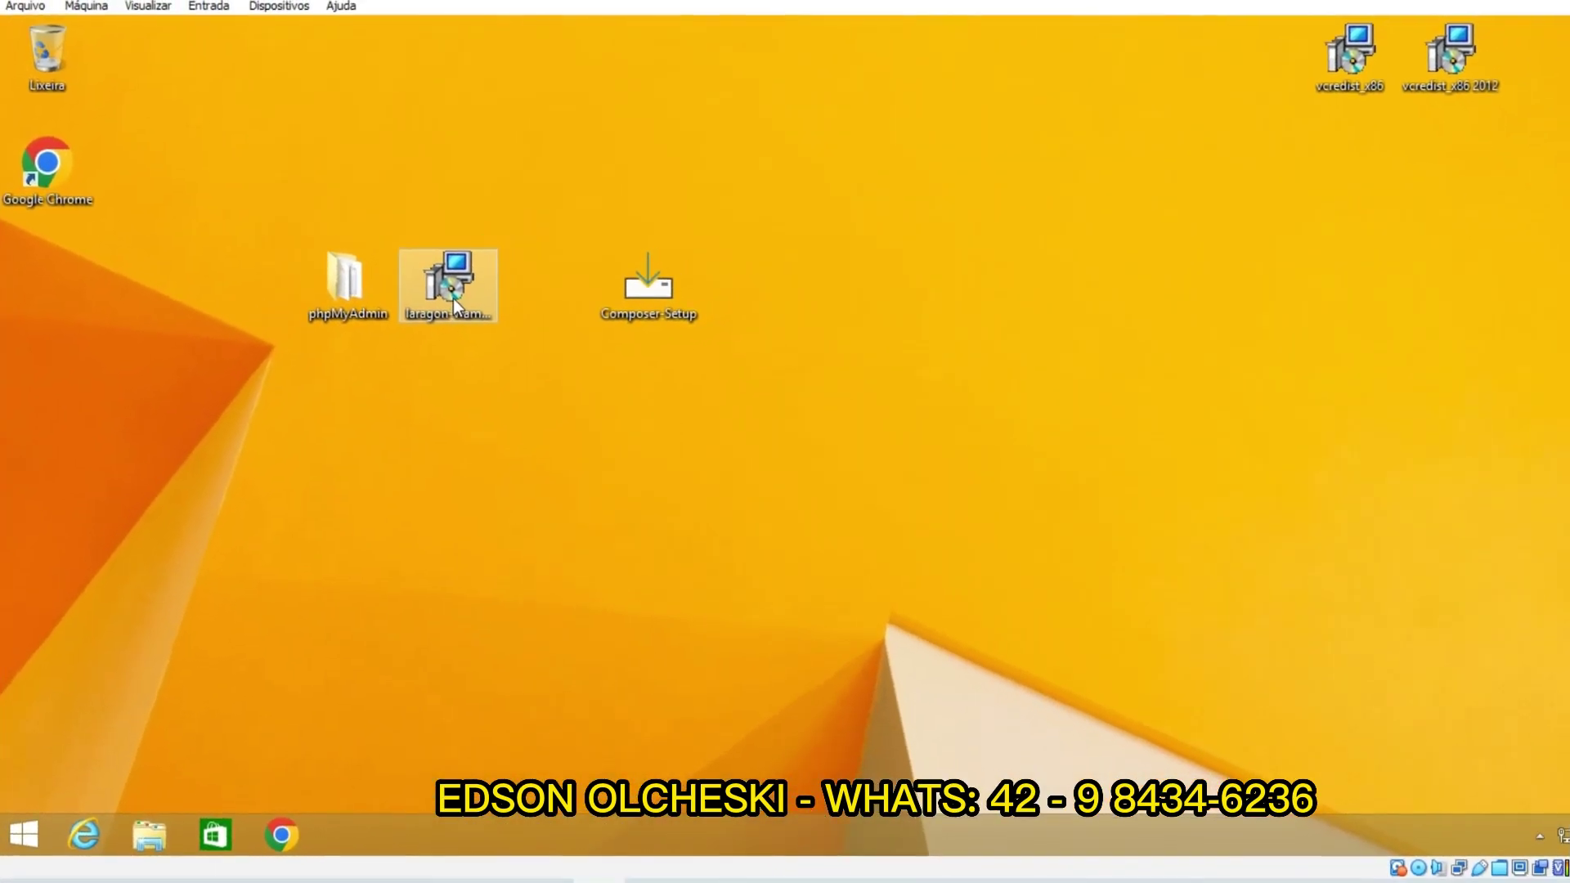
Step: Move phpMyAdmin further left, put Composer Setup beside the laragon installer, and refresh the desktop
left_click(420, 360)
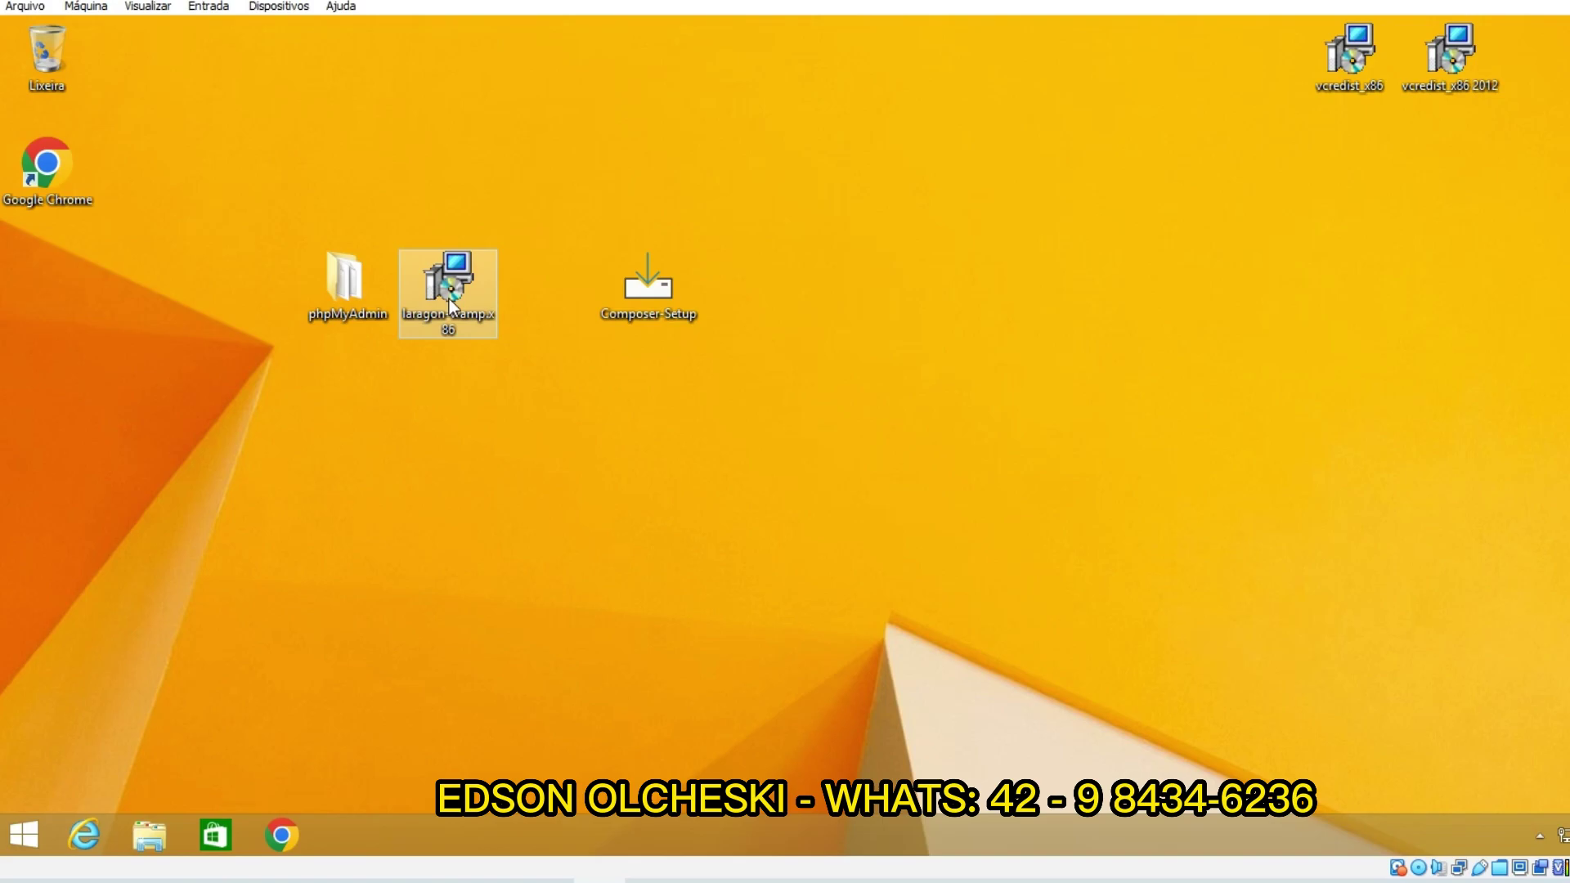
left_click_drag(337, 307, 257, 306)
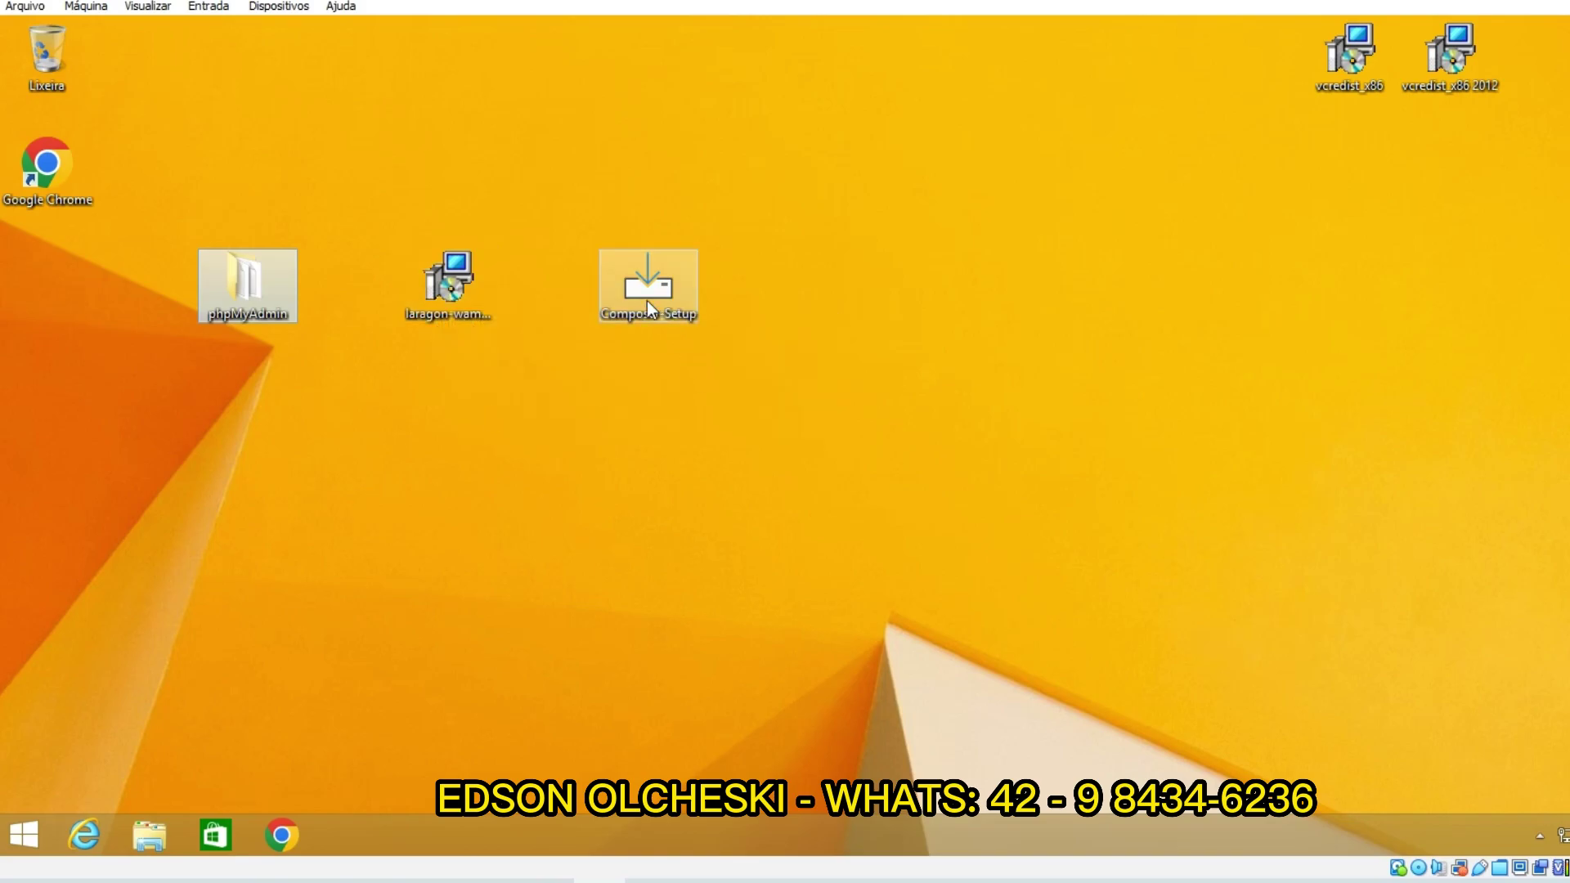
left_click_drag(646, 300, 572, 298)
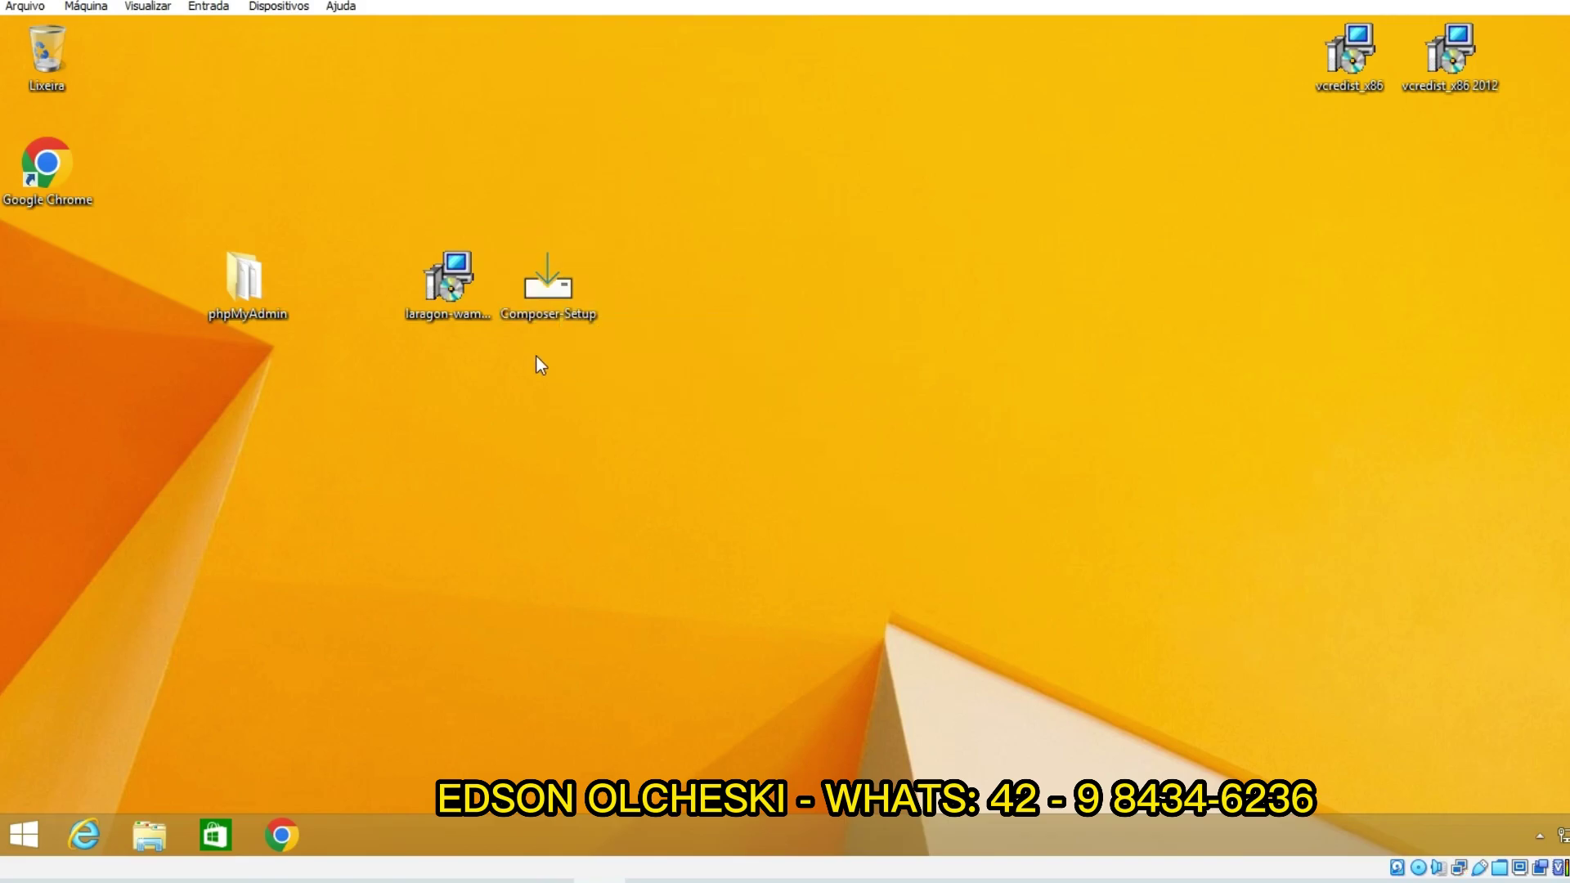
left_click_drag(1219, 195, 1550, 41)
left_click(1493, 202)
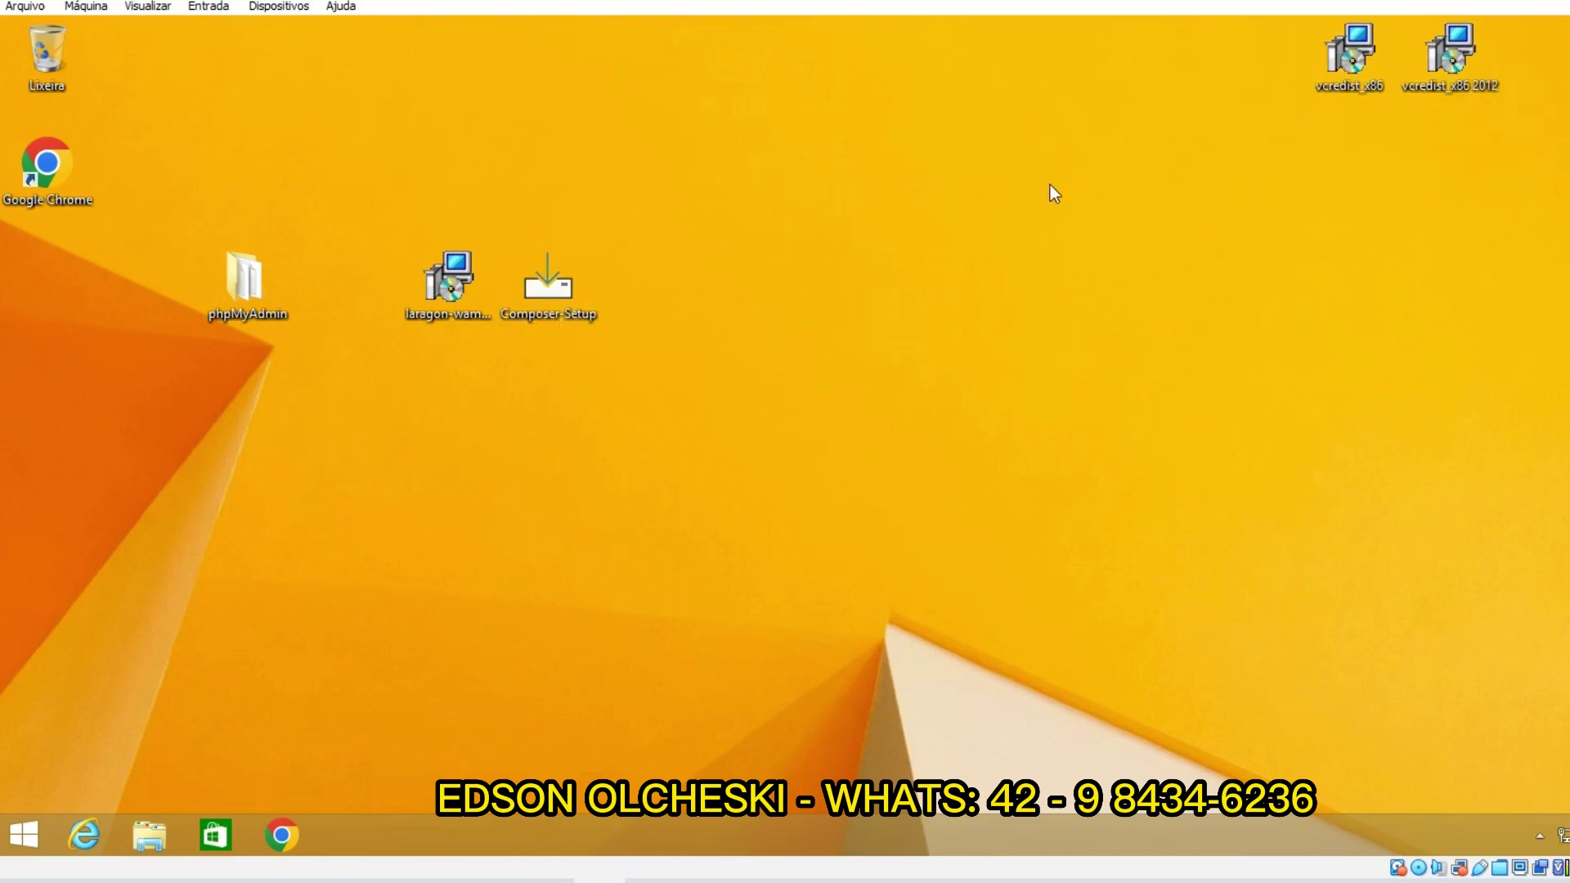
right_click(826, 189)
left_click(850, 263)
Step: Refresh the desktop again to show the vcredist installers, and shift Composer Setup one spot right
left_click_drag(1256, 130, 1564, 25)
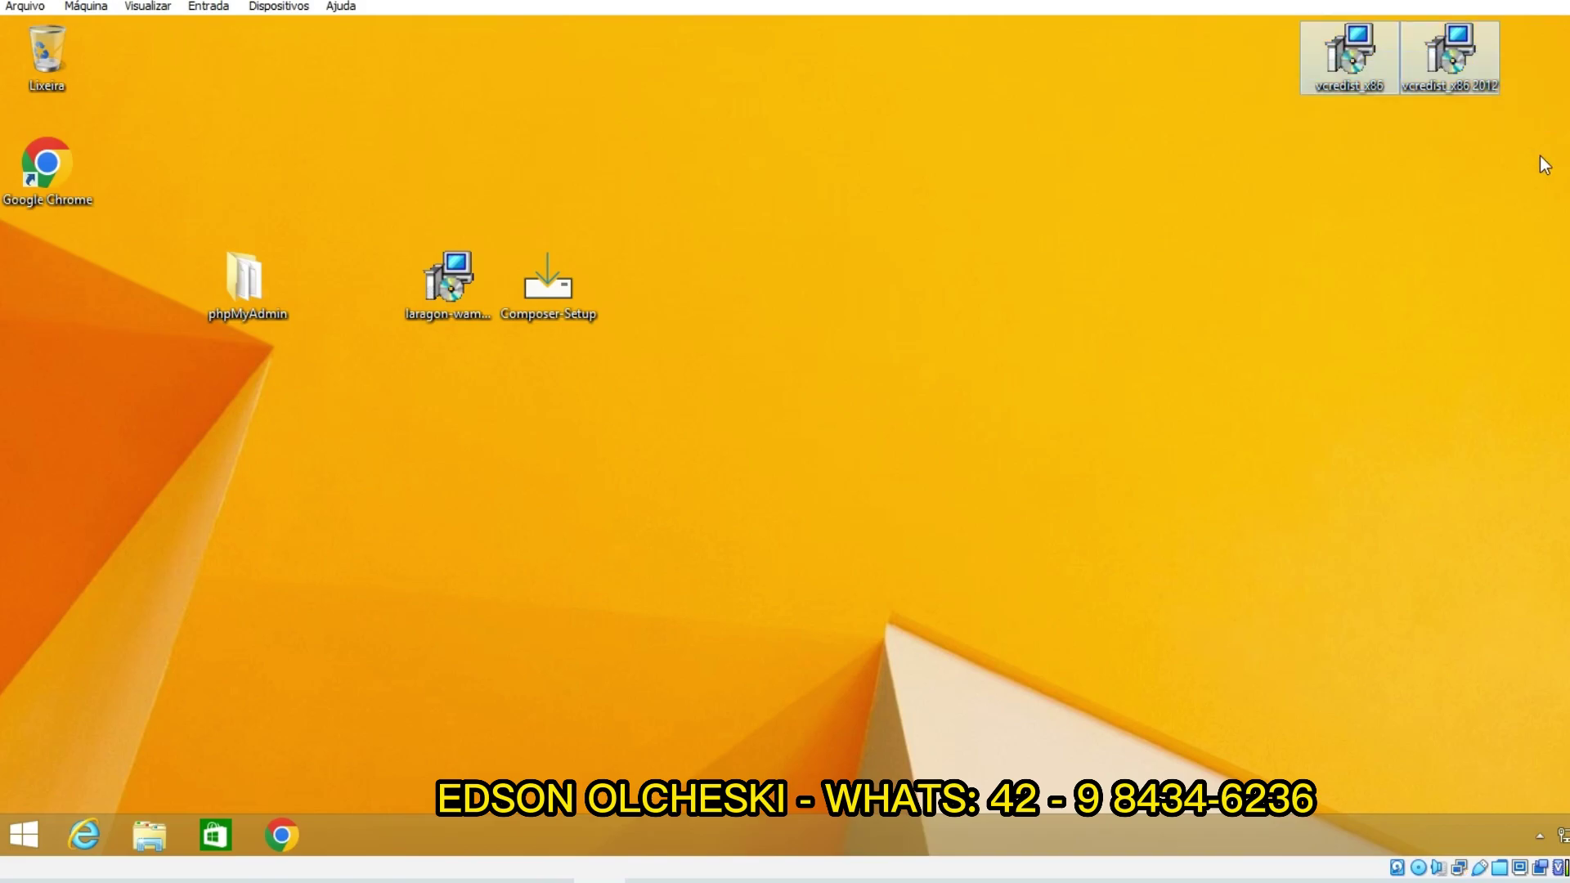
left_click(1539, 155)
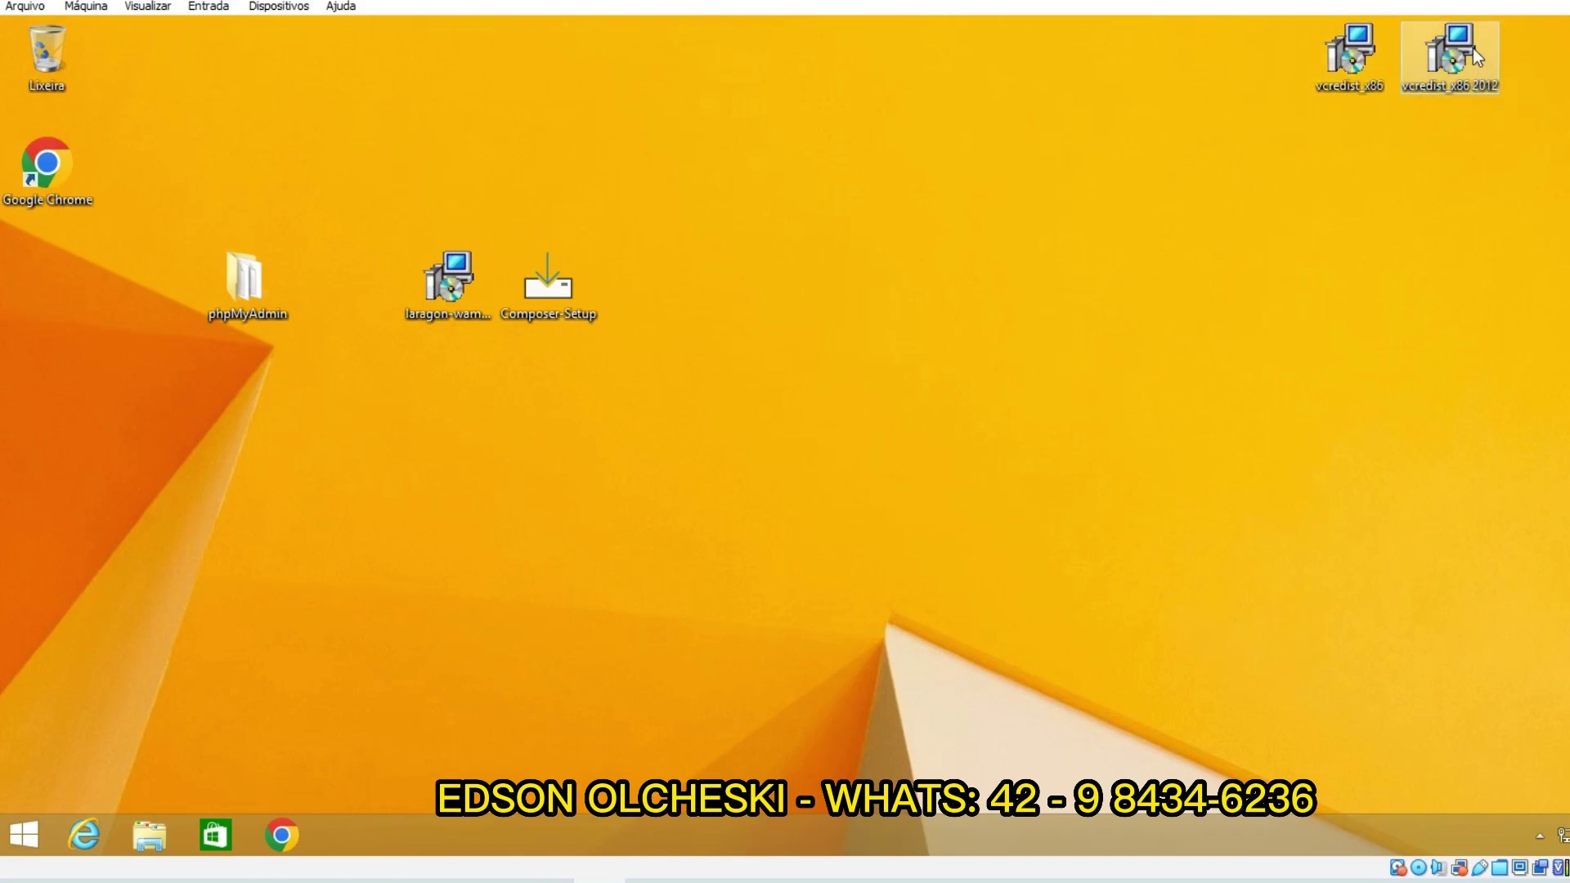
mouse_move(1343, 76)
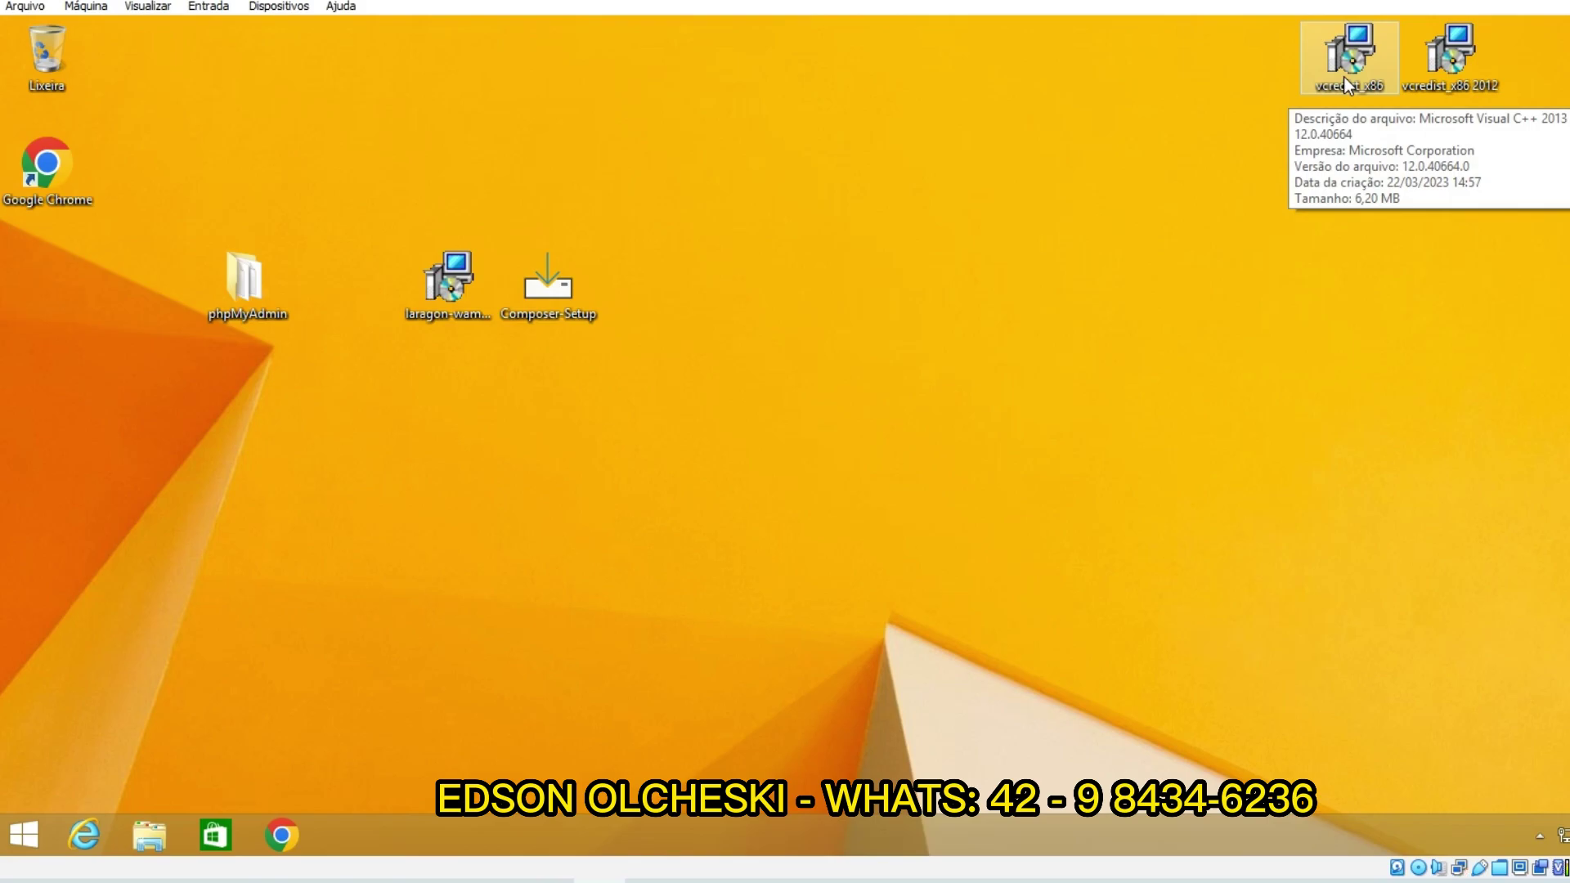
mouse_move(1455, 87)
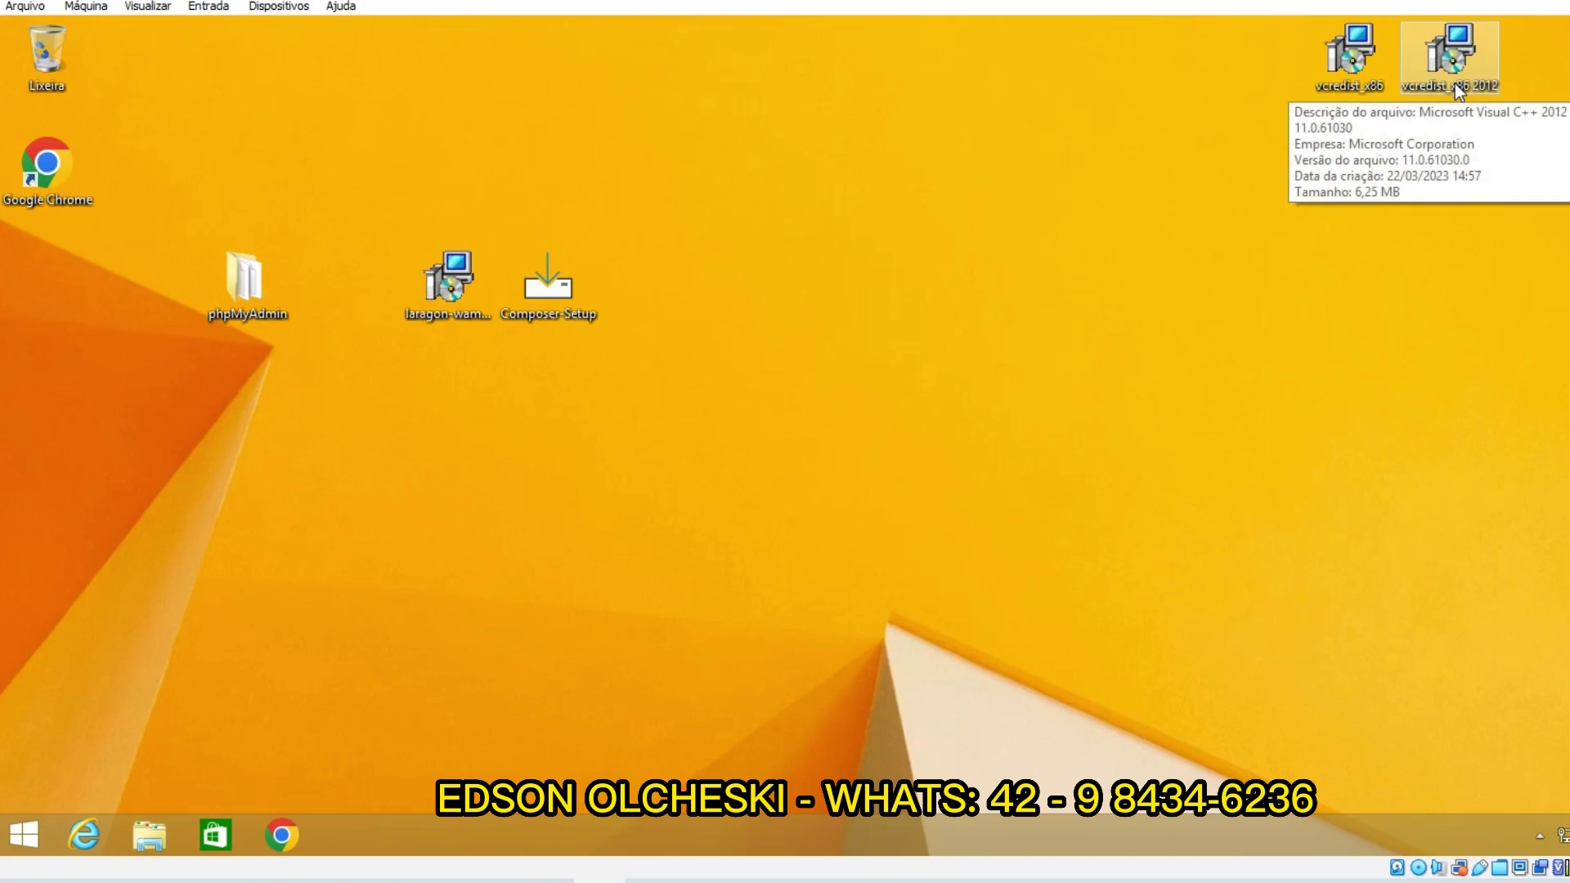
right_click(1293, 196)
left_click(1323, 262)
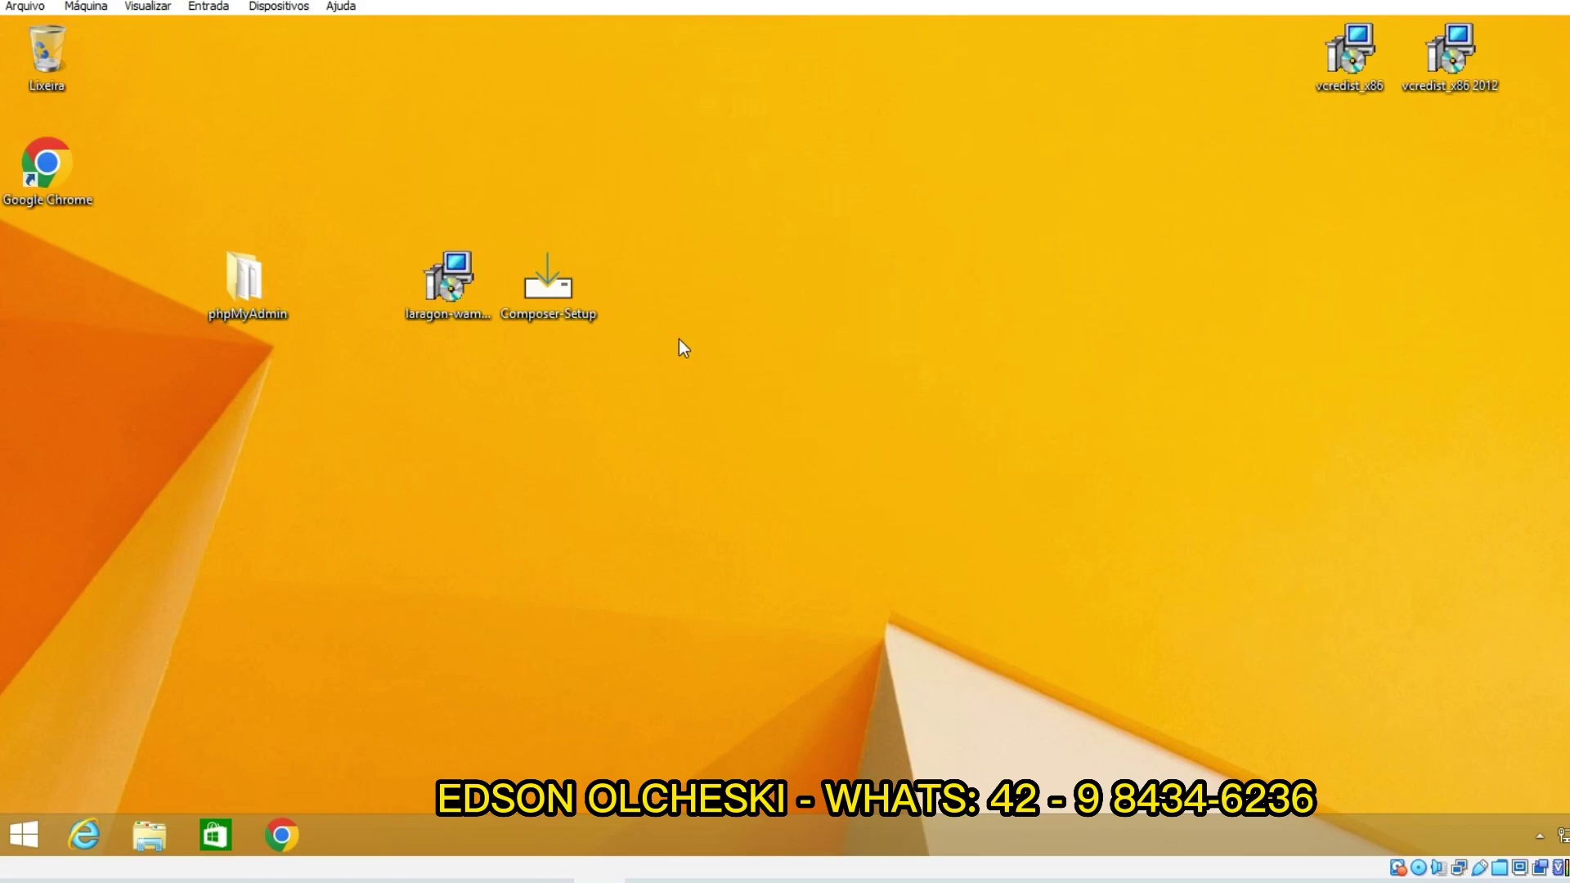
left_click_drag(553, 321, 617, 340)
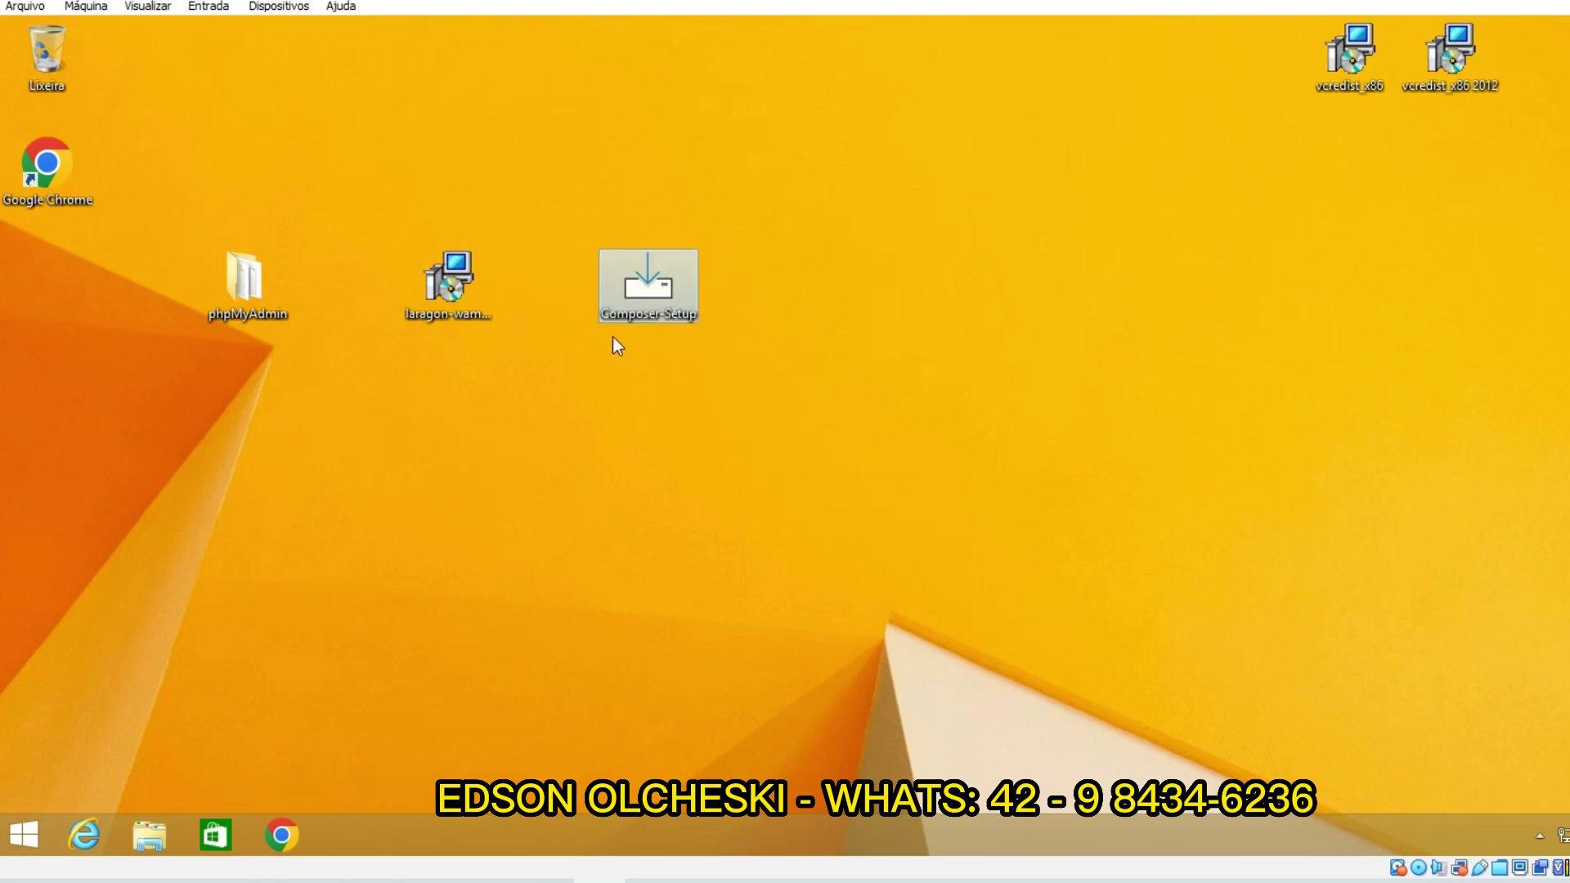
Step: Run the laragon-wampx86 installer as administrator with Português Brasileiro as setup language
double_click(438, 310)
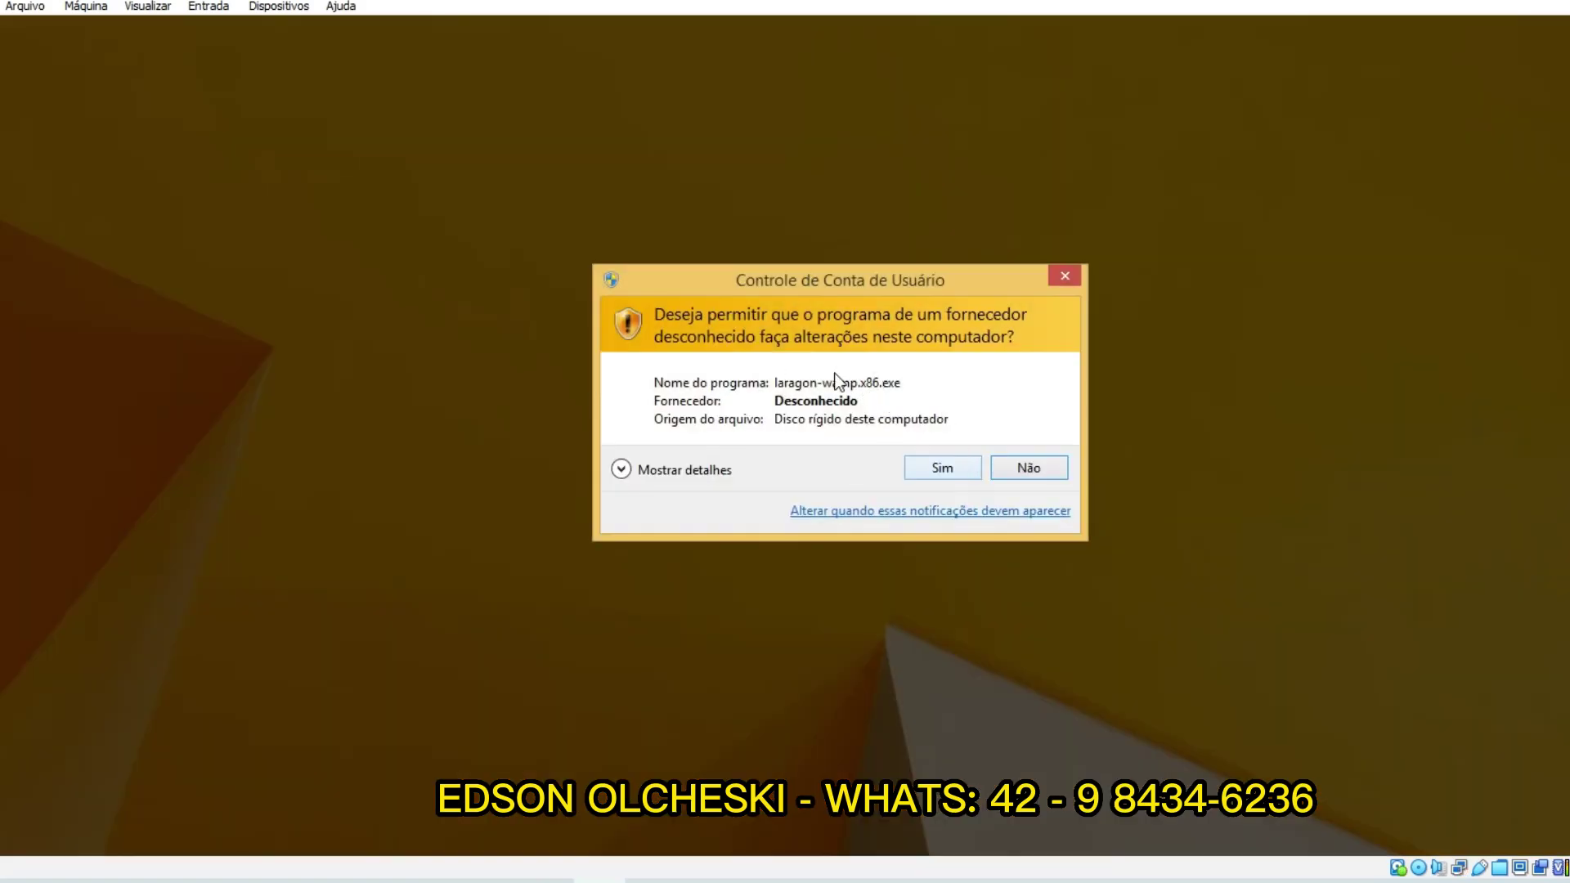
left_click(940, 458)
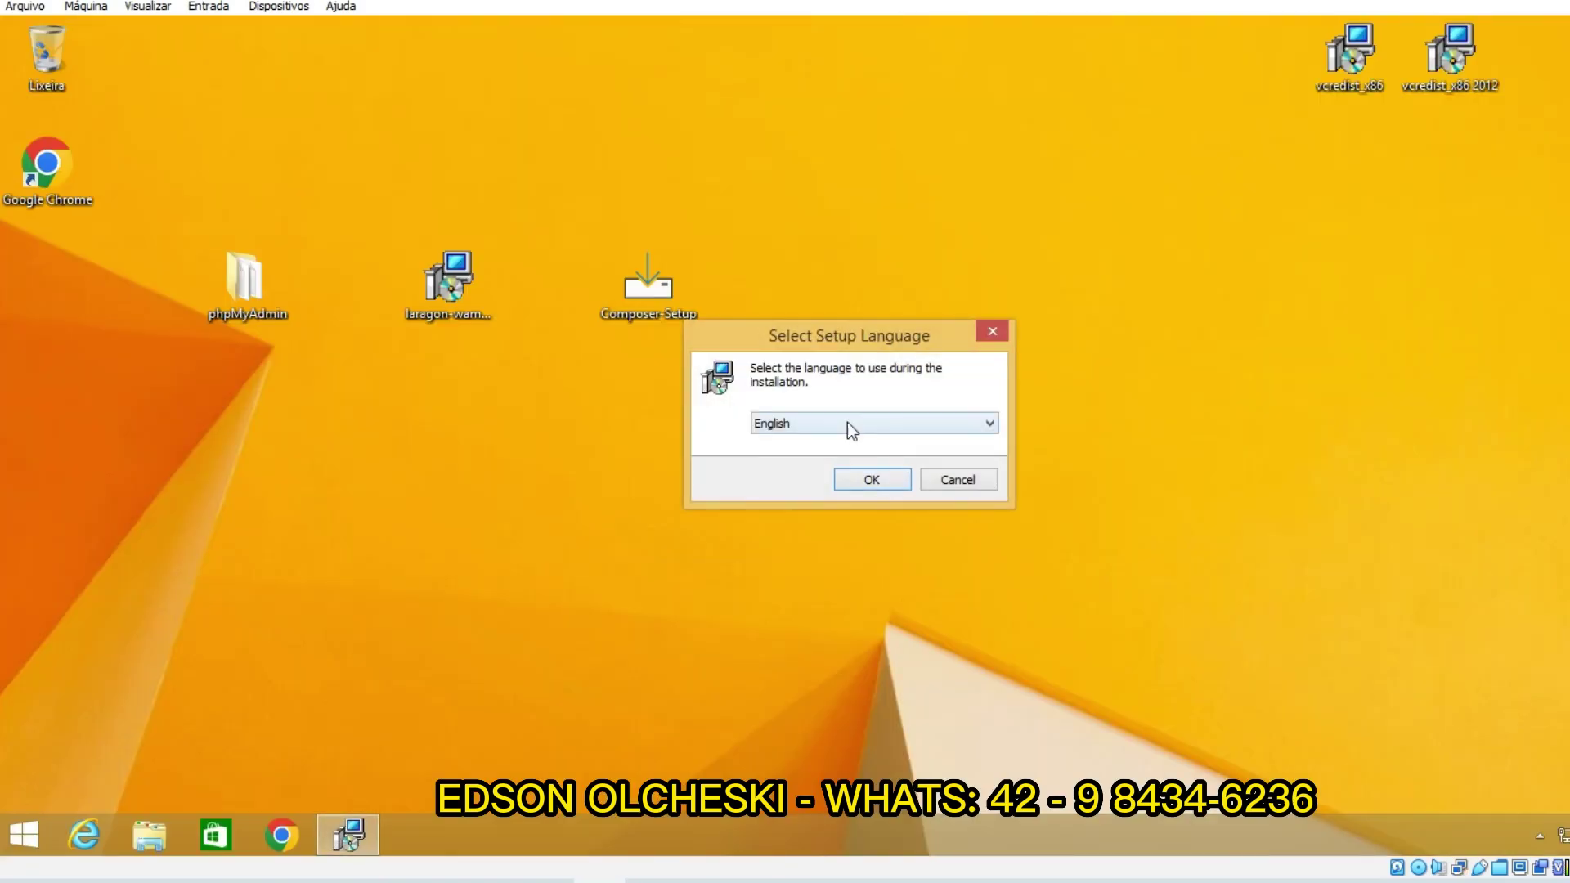
left_click(891, 423)
left_click(837, 609)
left_click(860, 475)
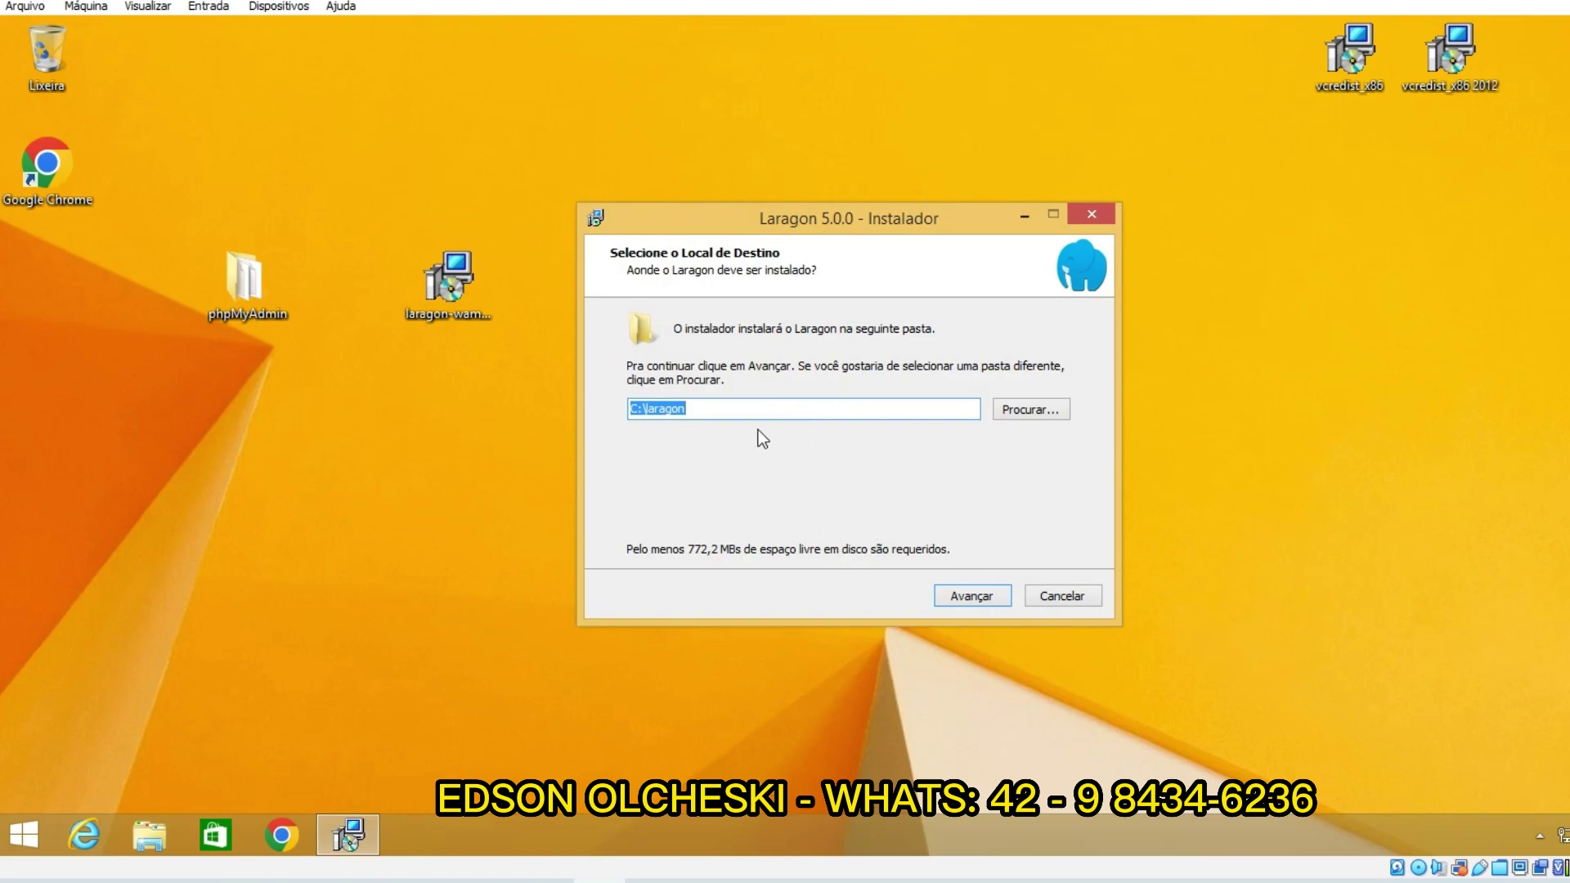
Step: Install to C:\laragon with auto start and auto virtual hosts turned off
left_click(973, 600)
left_click(642, 444)
left_click(653, 375)
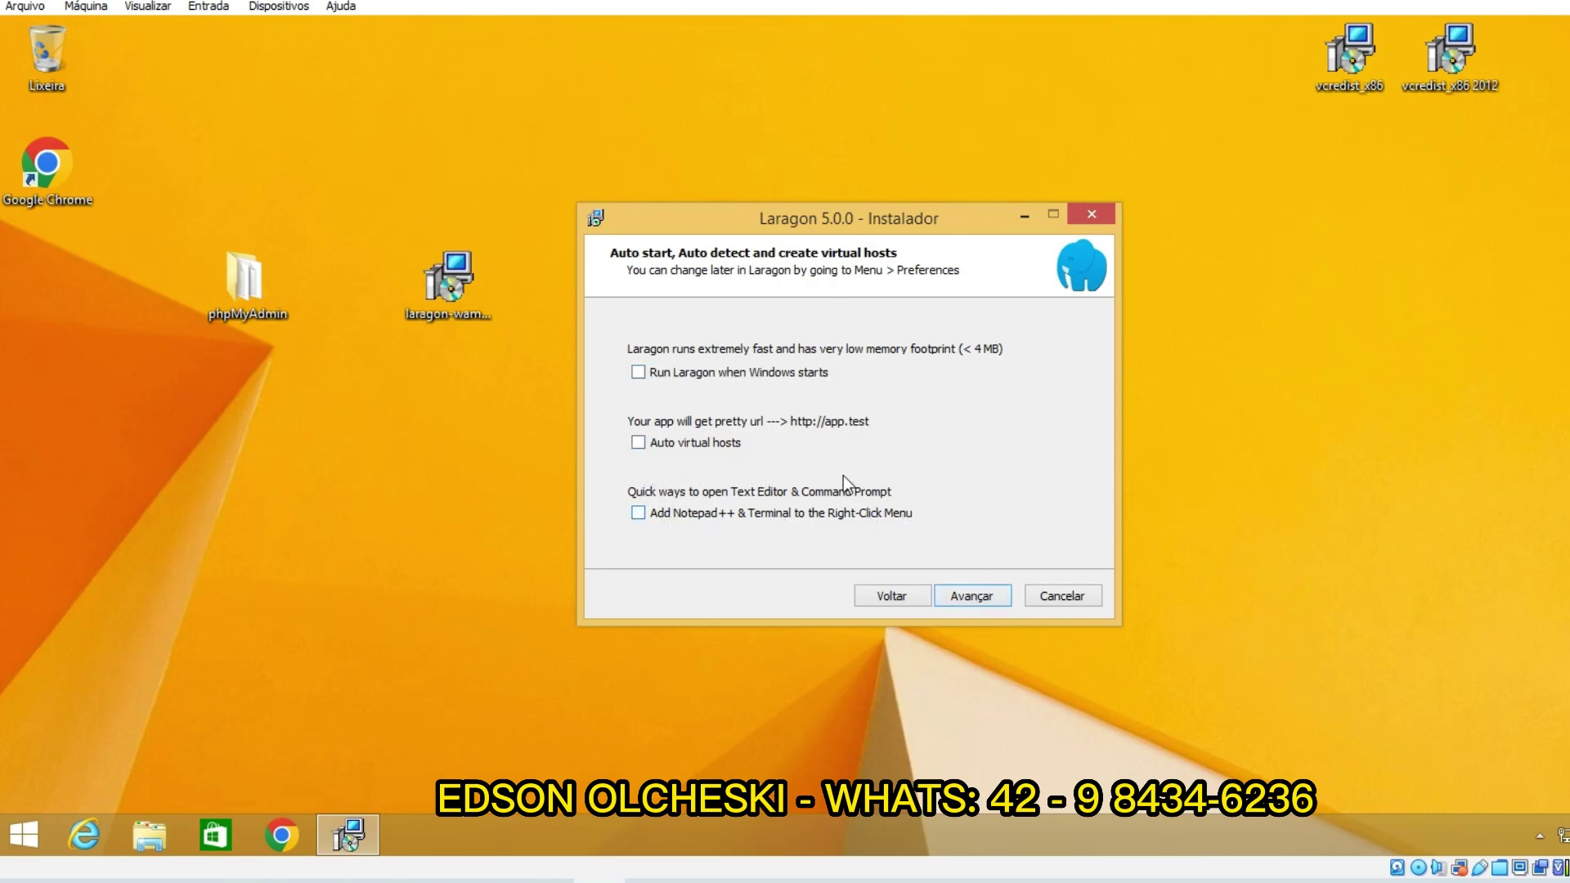
left_click(969, 605)
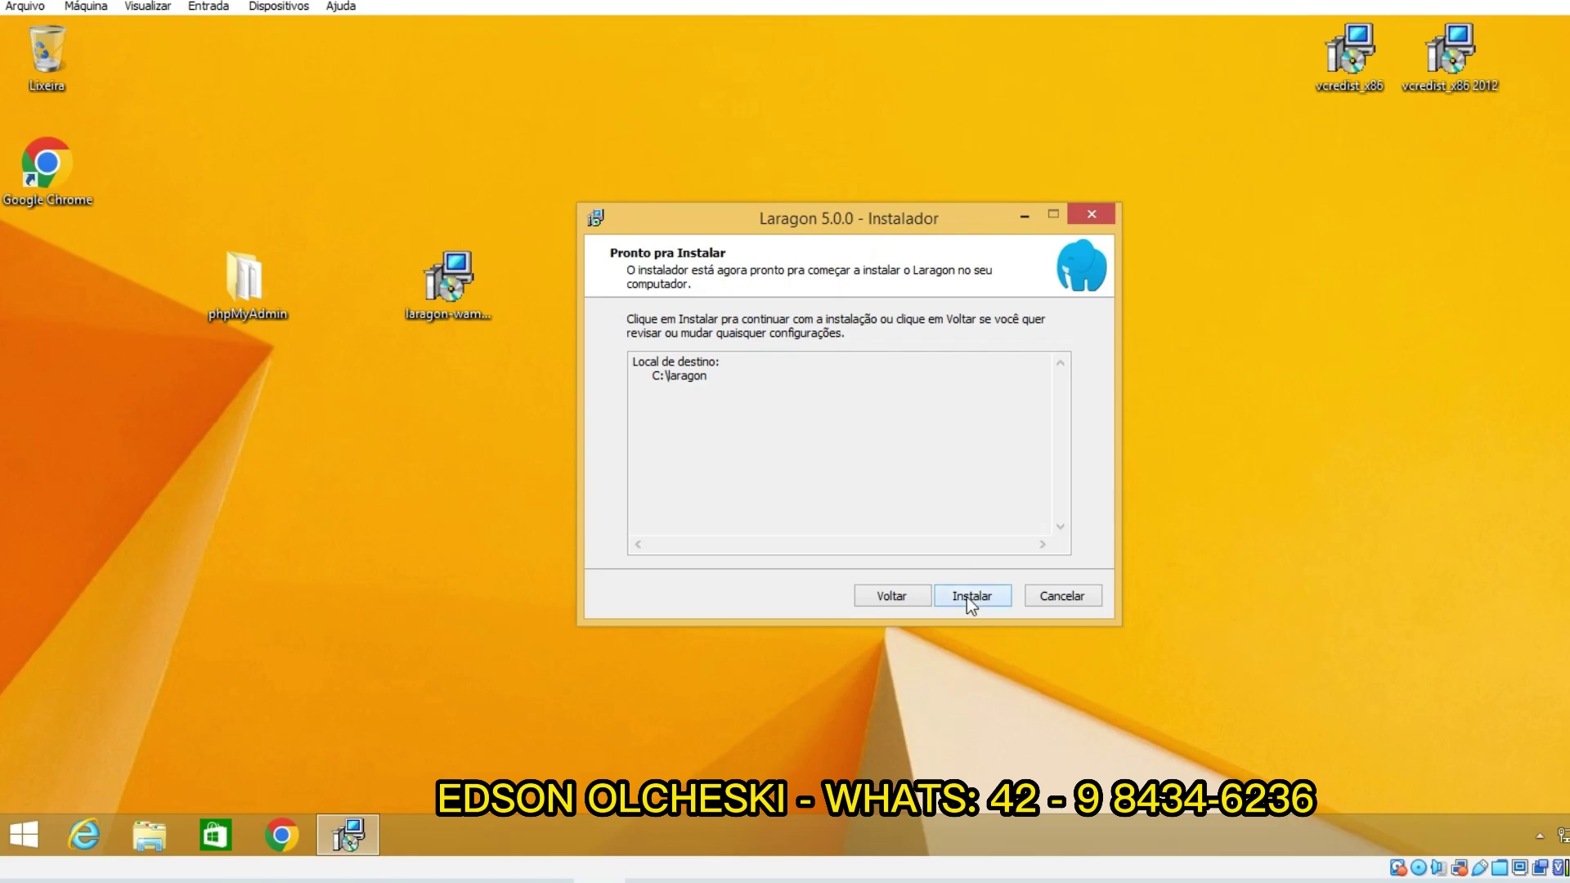
left_click(967, 597)
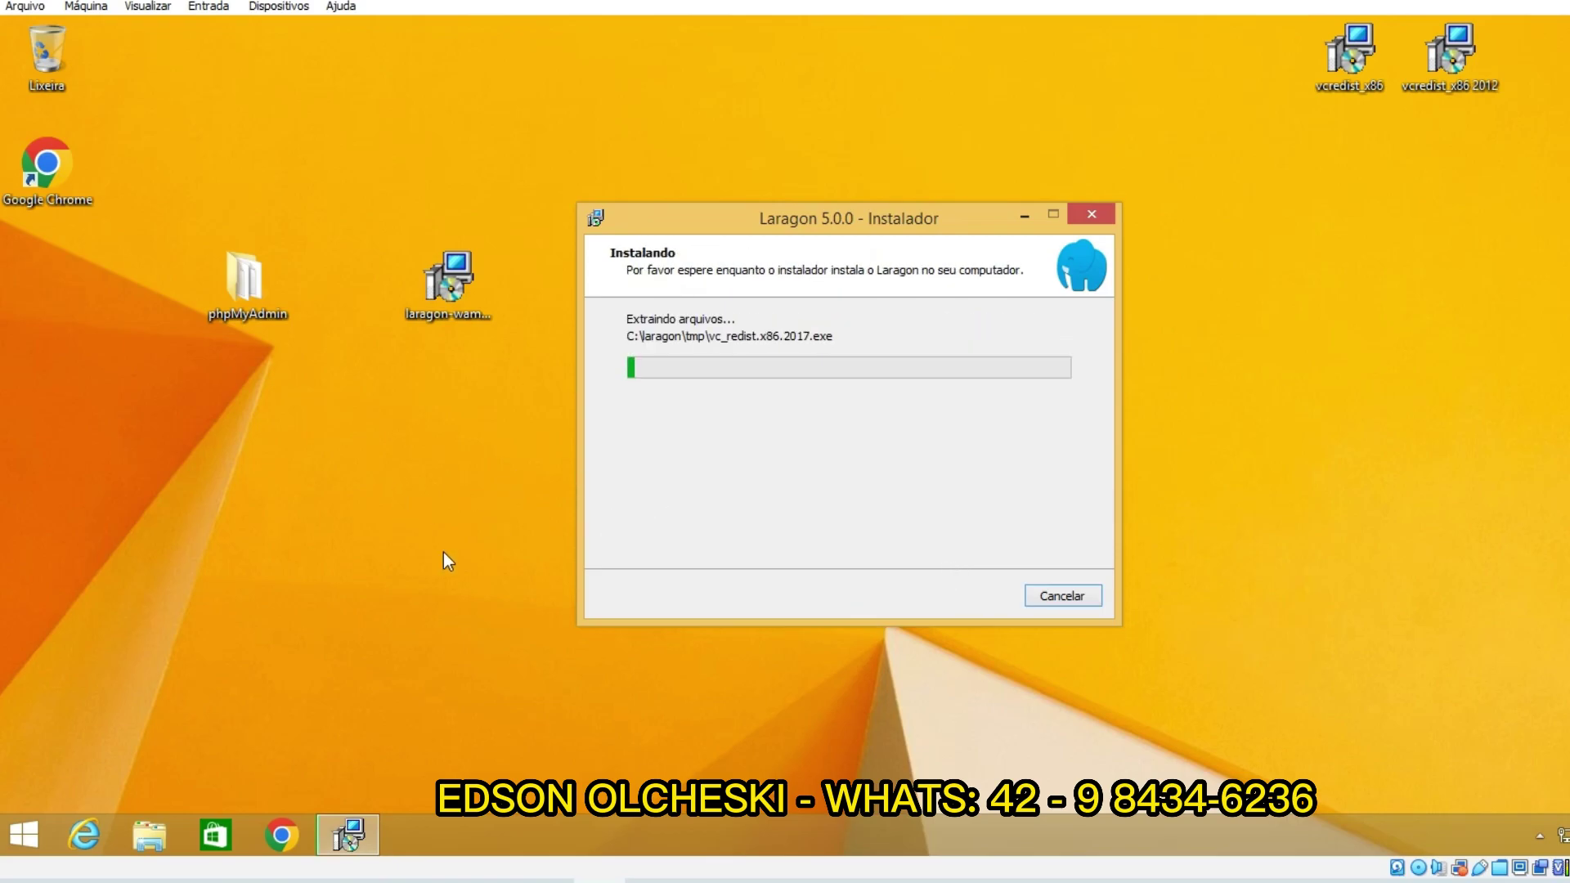
left_click(156, 826)
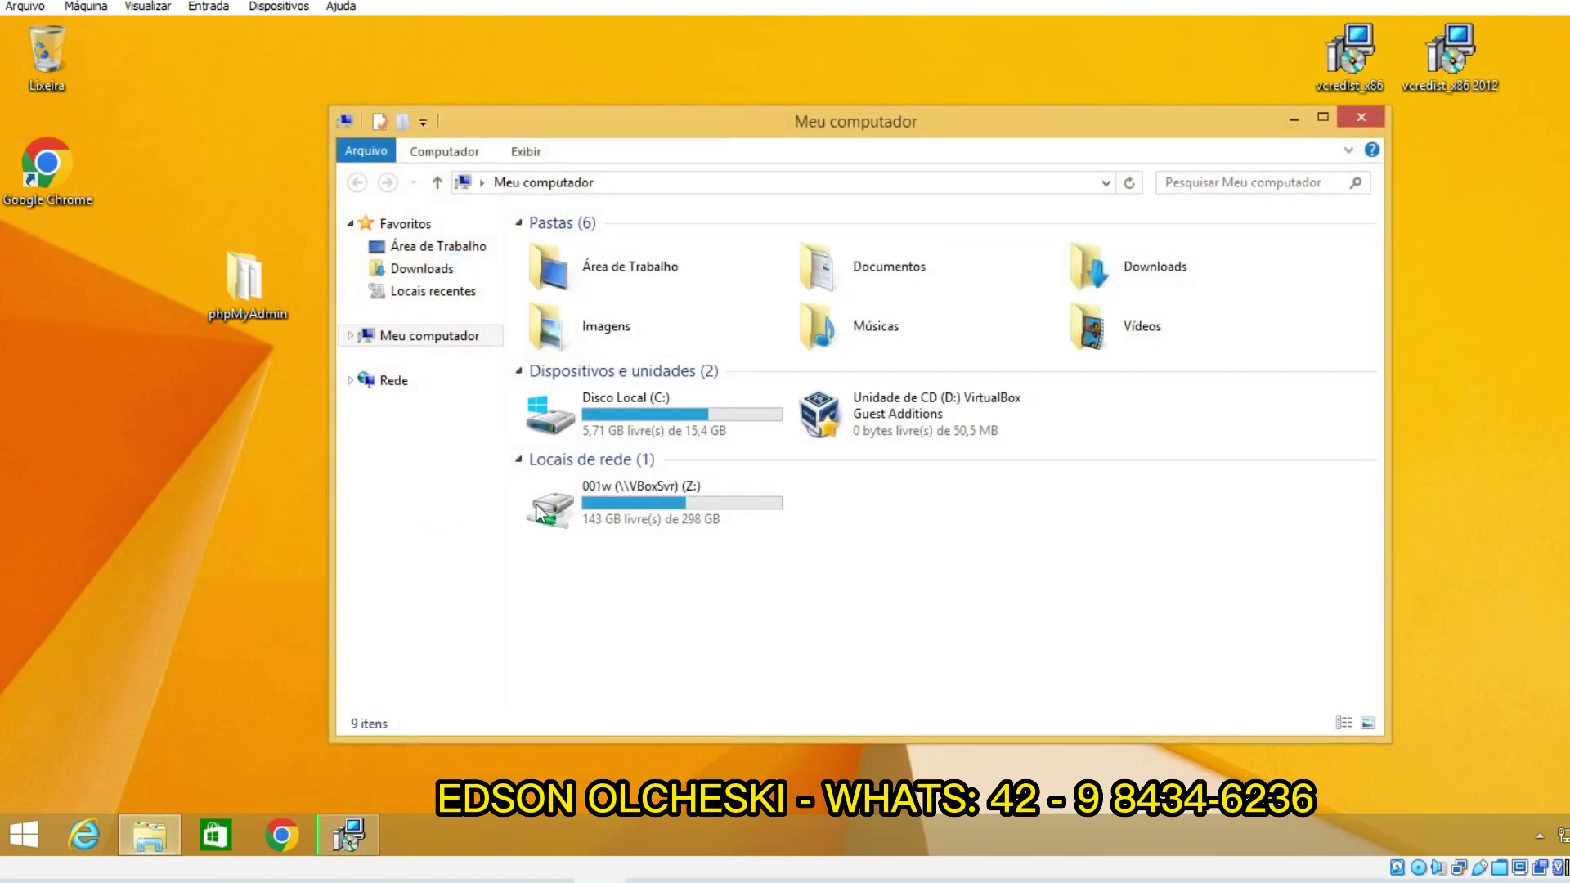
Step: Open Meu computador's Propriedades to confirm 32-bit Windows 8.1 Pro with 1 GB RAM, then close it
right_click(430, 337)
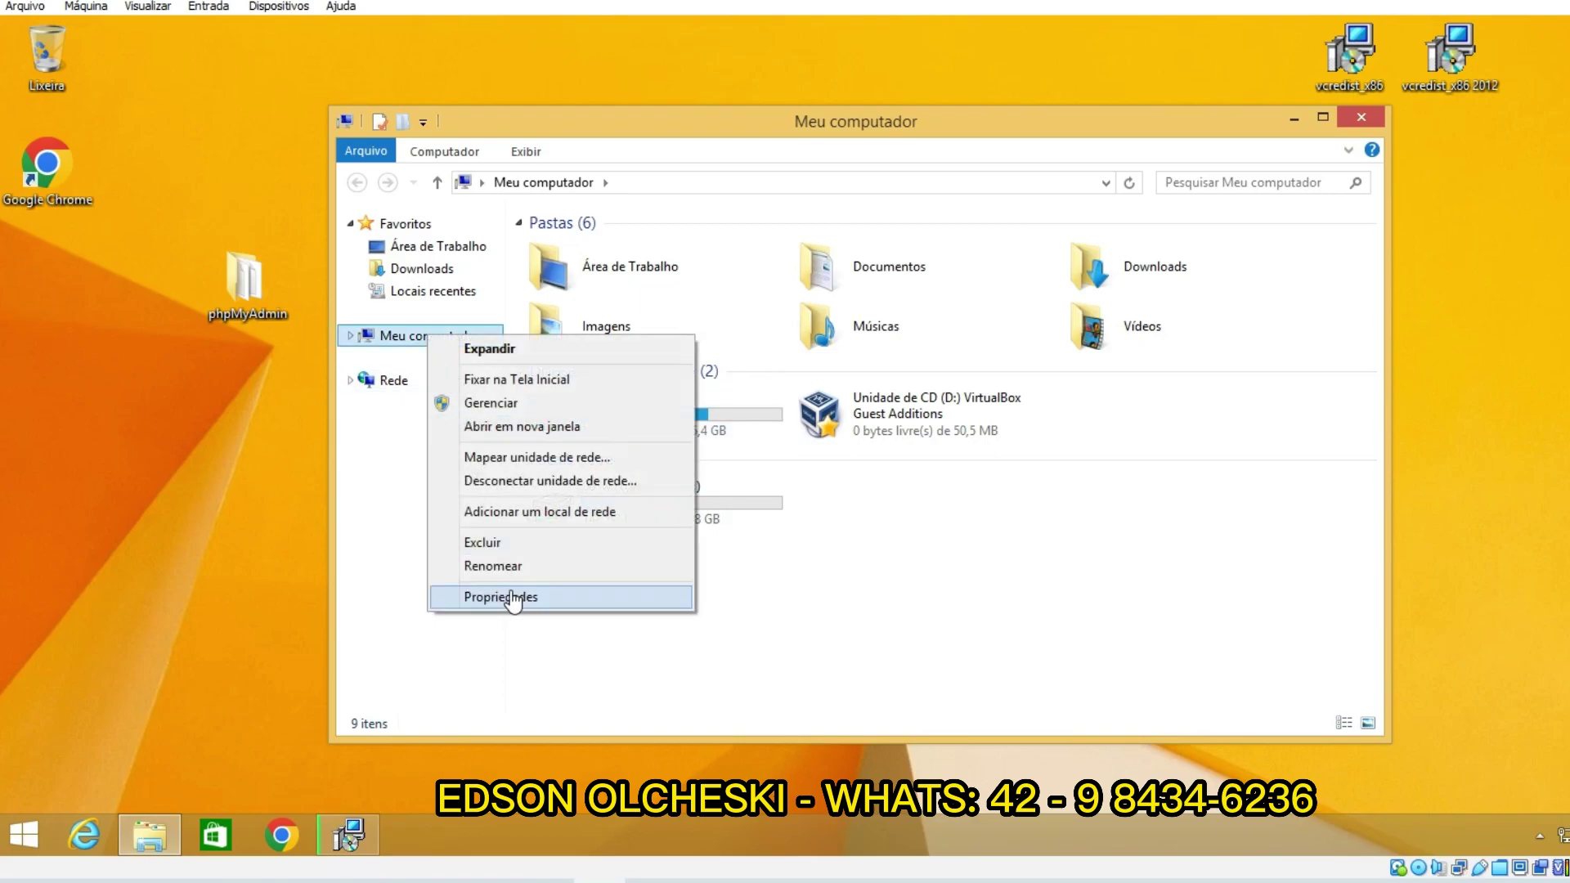
left_click(503, 596)
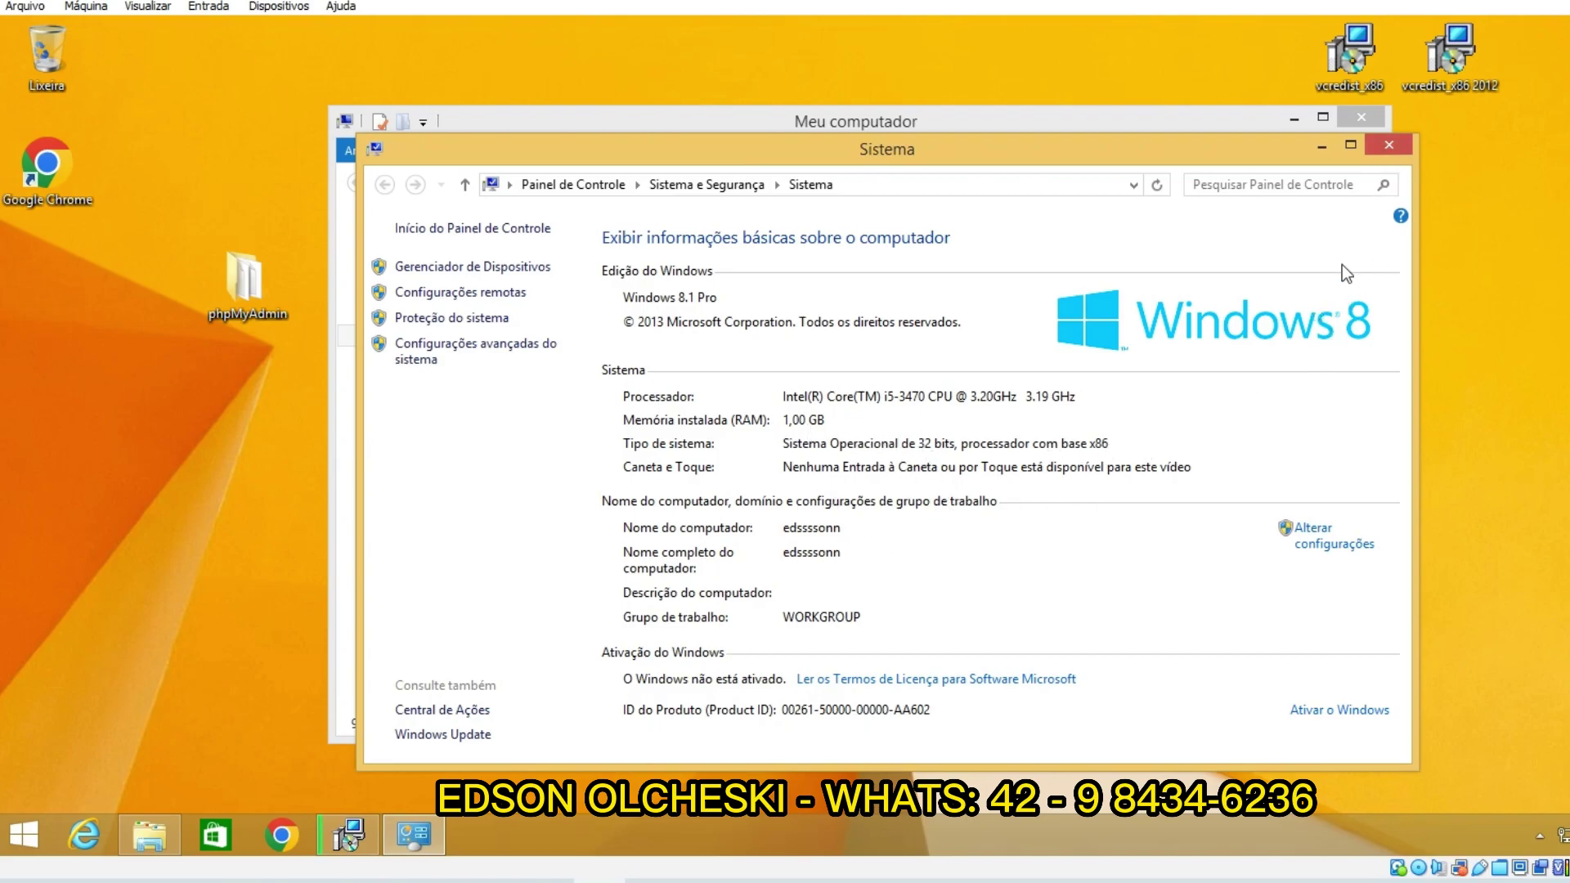
left_click(1385, 144)
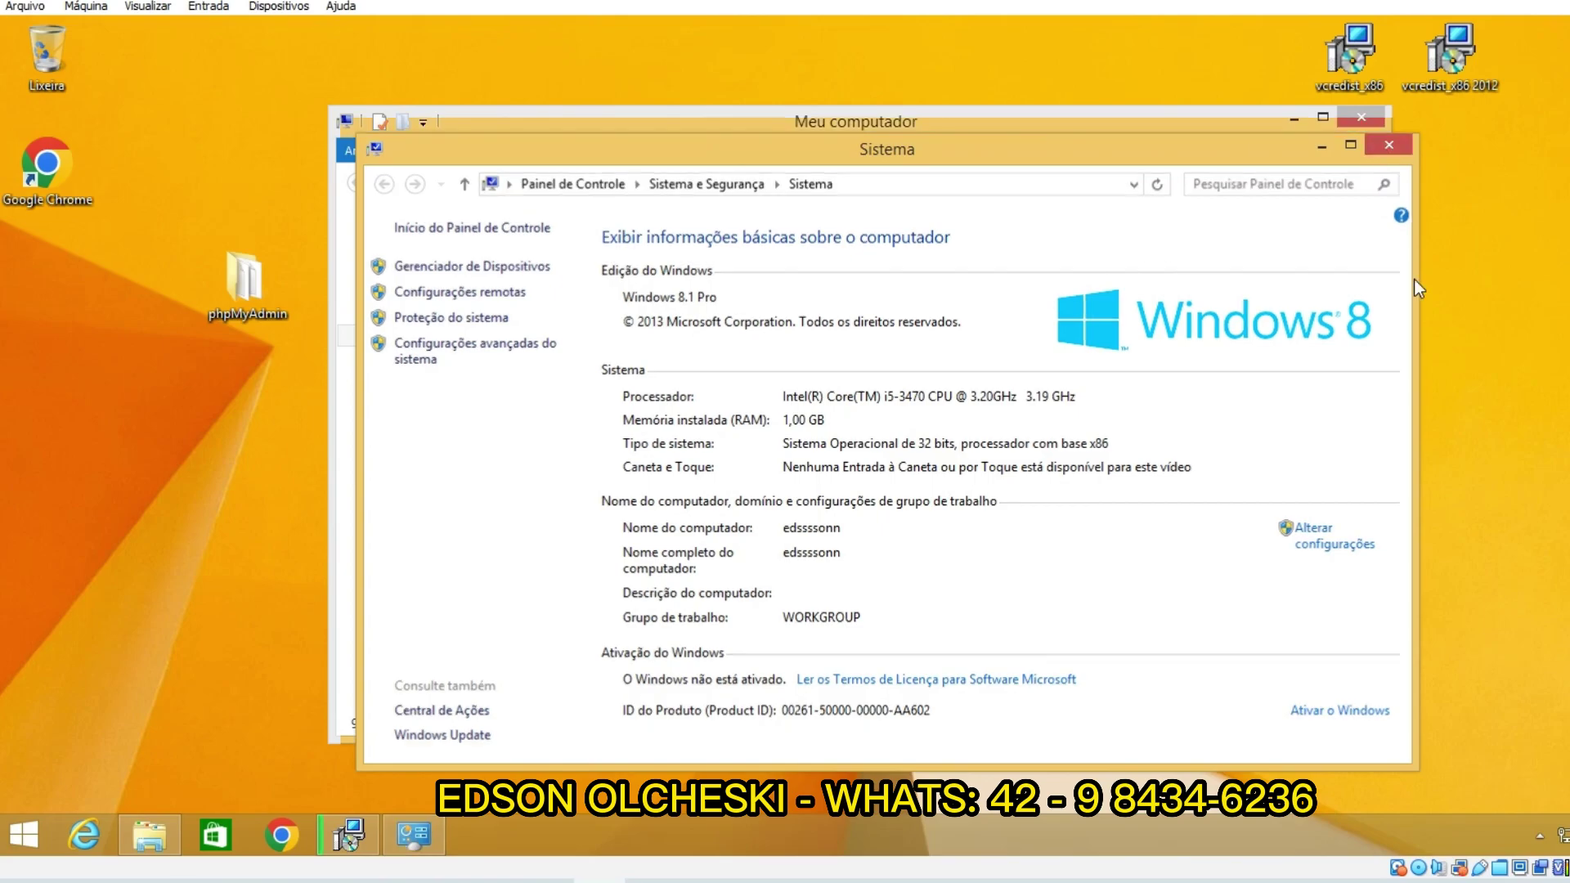
Step: Close Meu computador, move the installer, and dismiss the vc_redist 2013 error so setup nearly finishes
left_click(1360, 121)
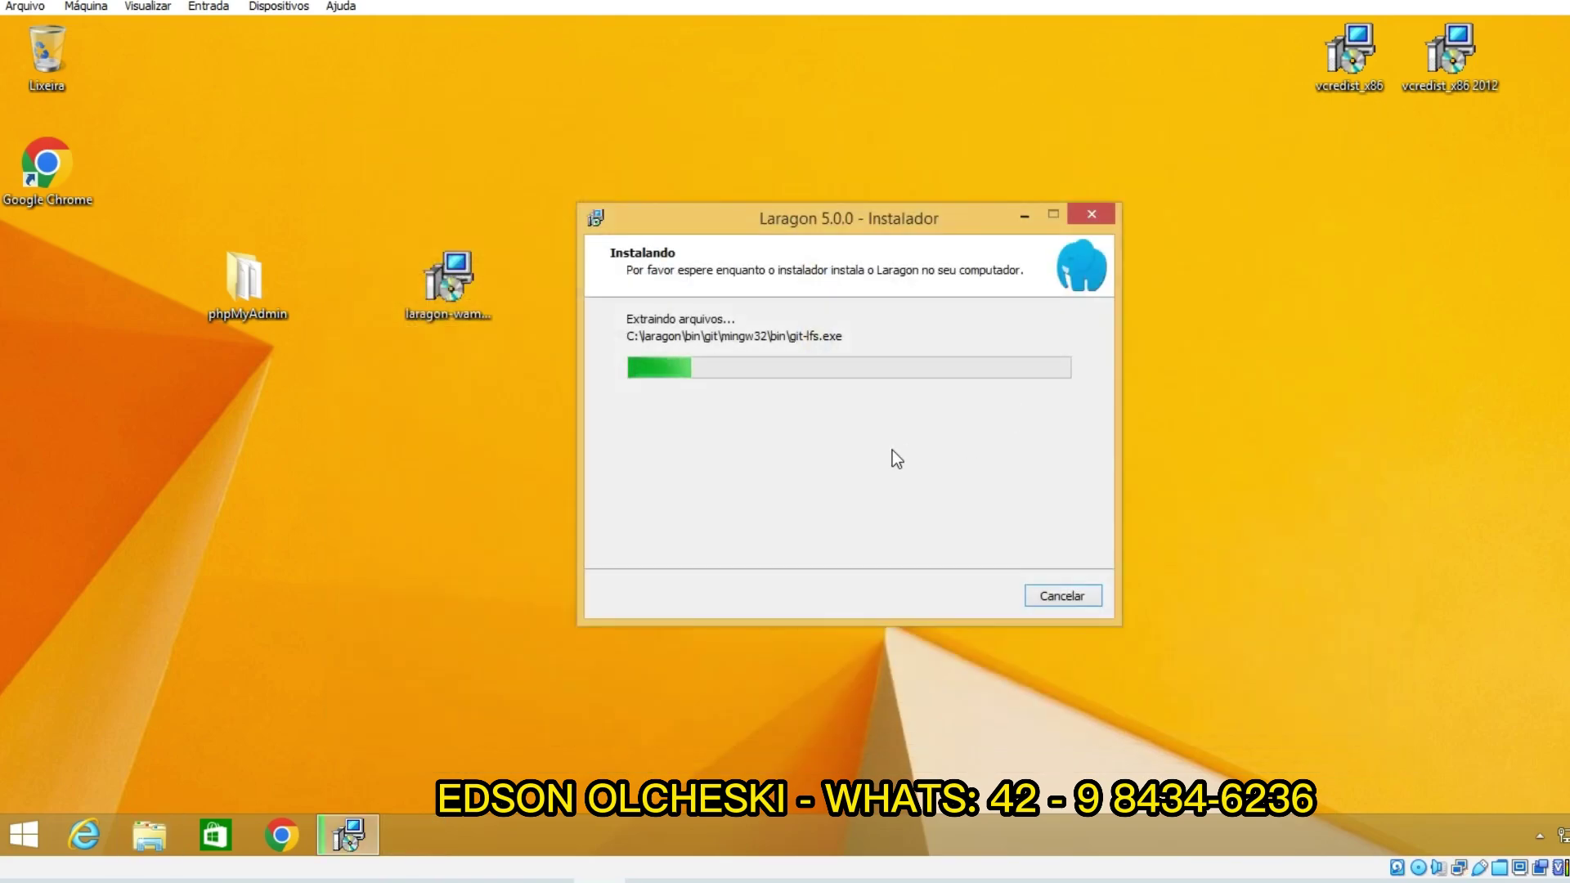
mouse_move(820, 214)
left_mouse_down()
mouse_move(872, 219)
mouse_move(840, 227)
left_mouse_up()
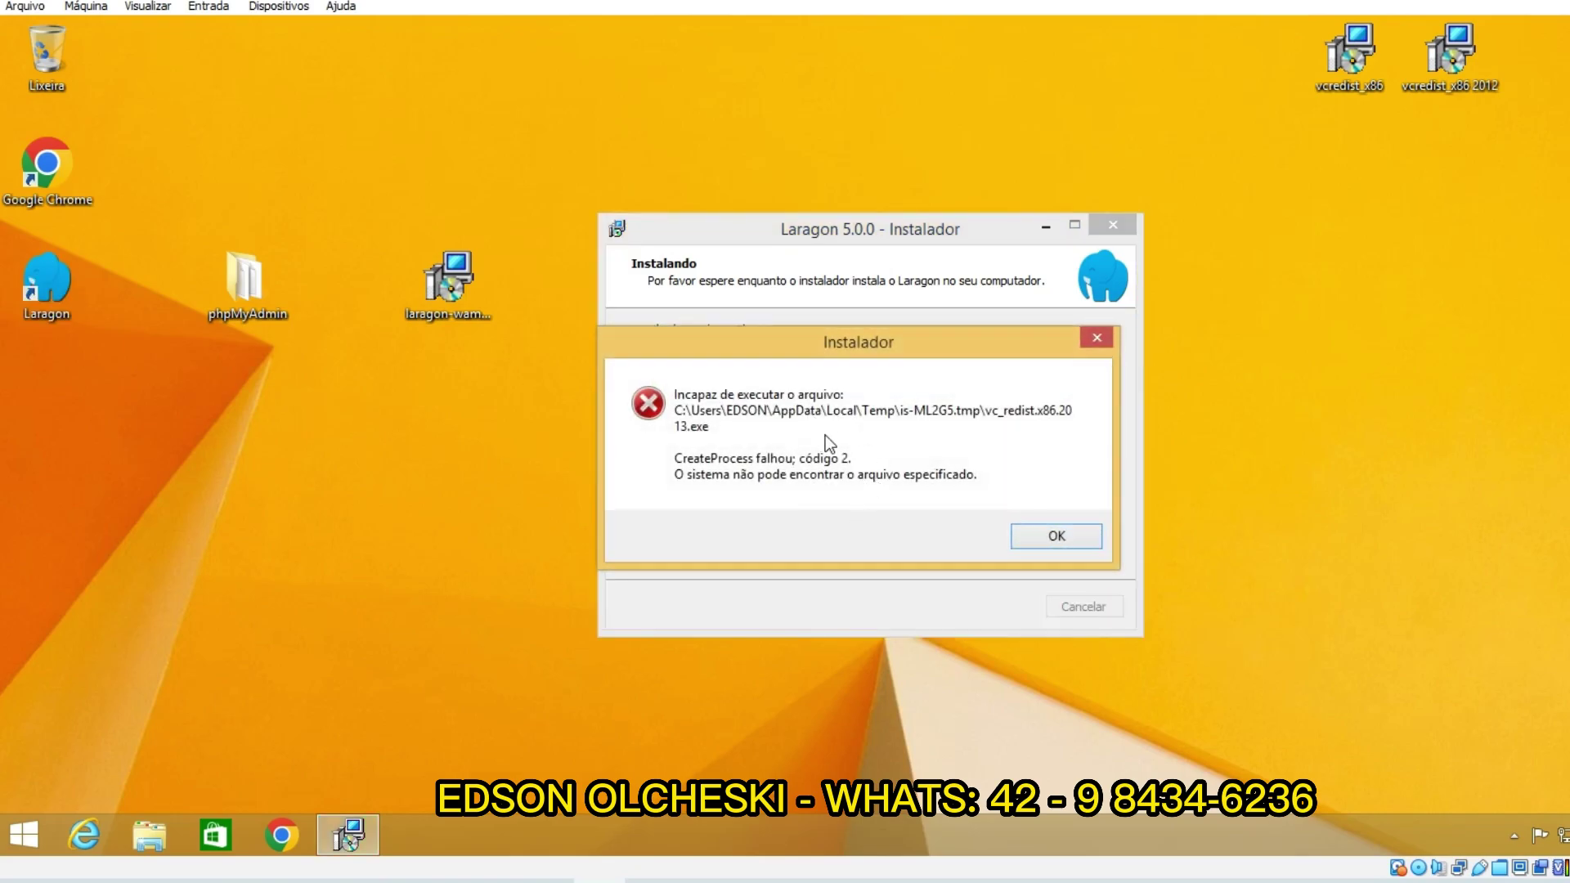
left_click(1051, 535)
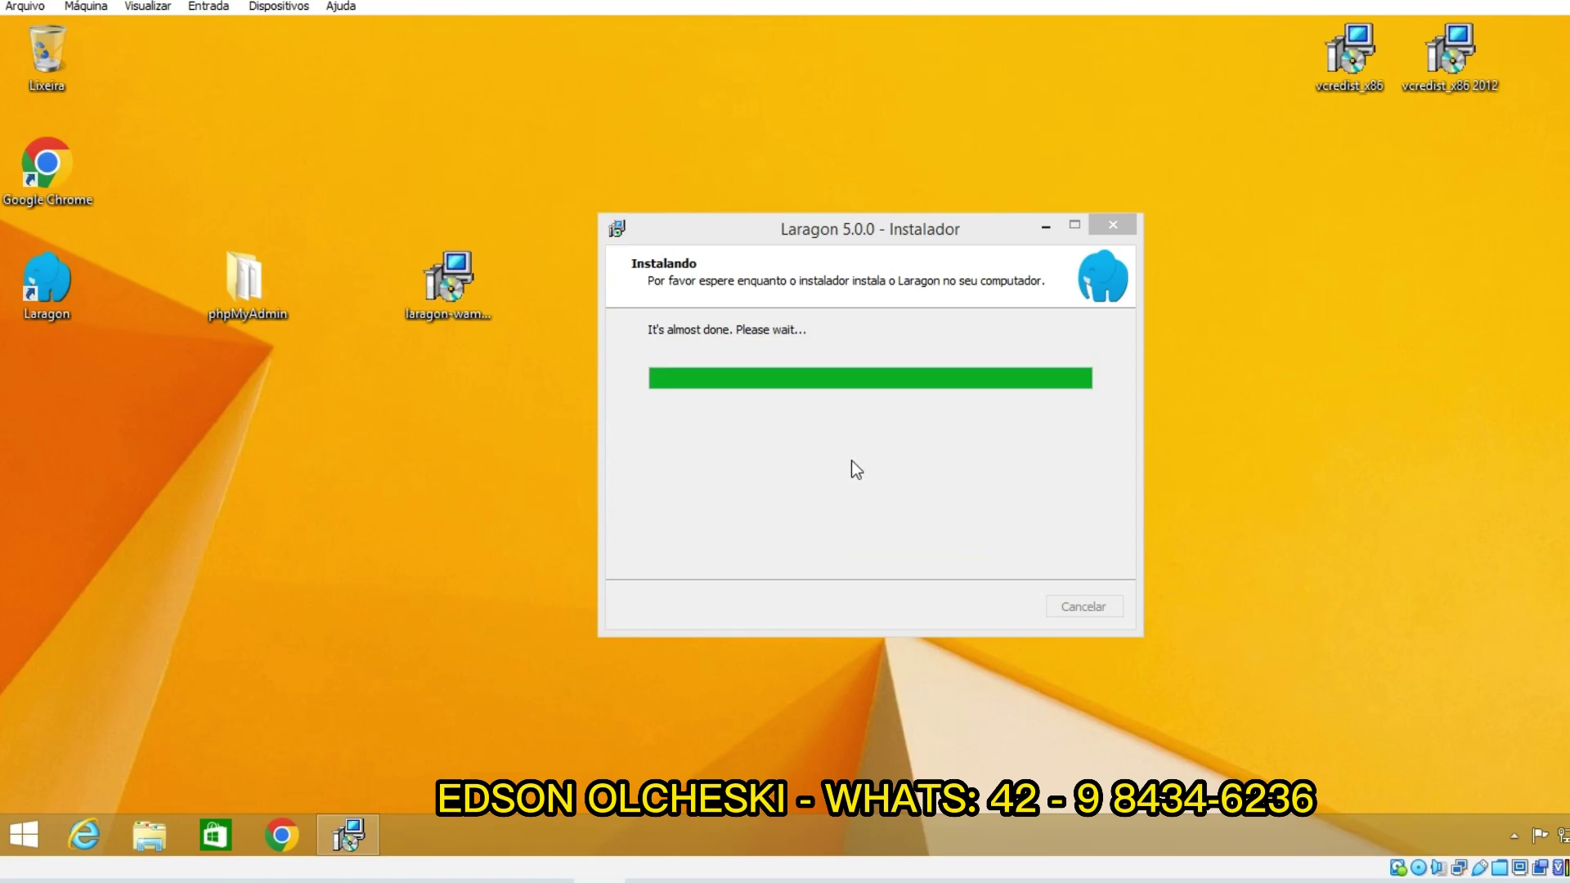
Step: Finish the installation, launch Laragon Full 5.0.0, and start all services
left_click(990, 608)
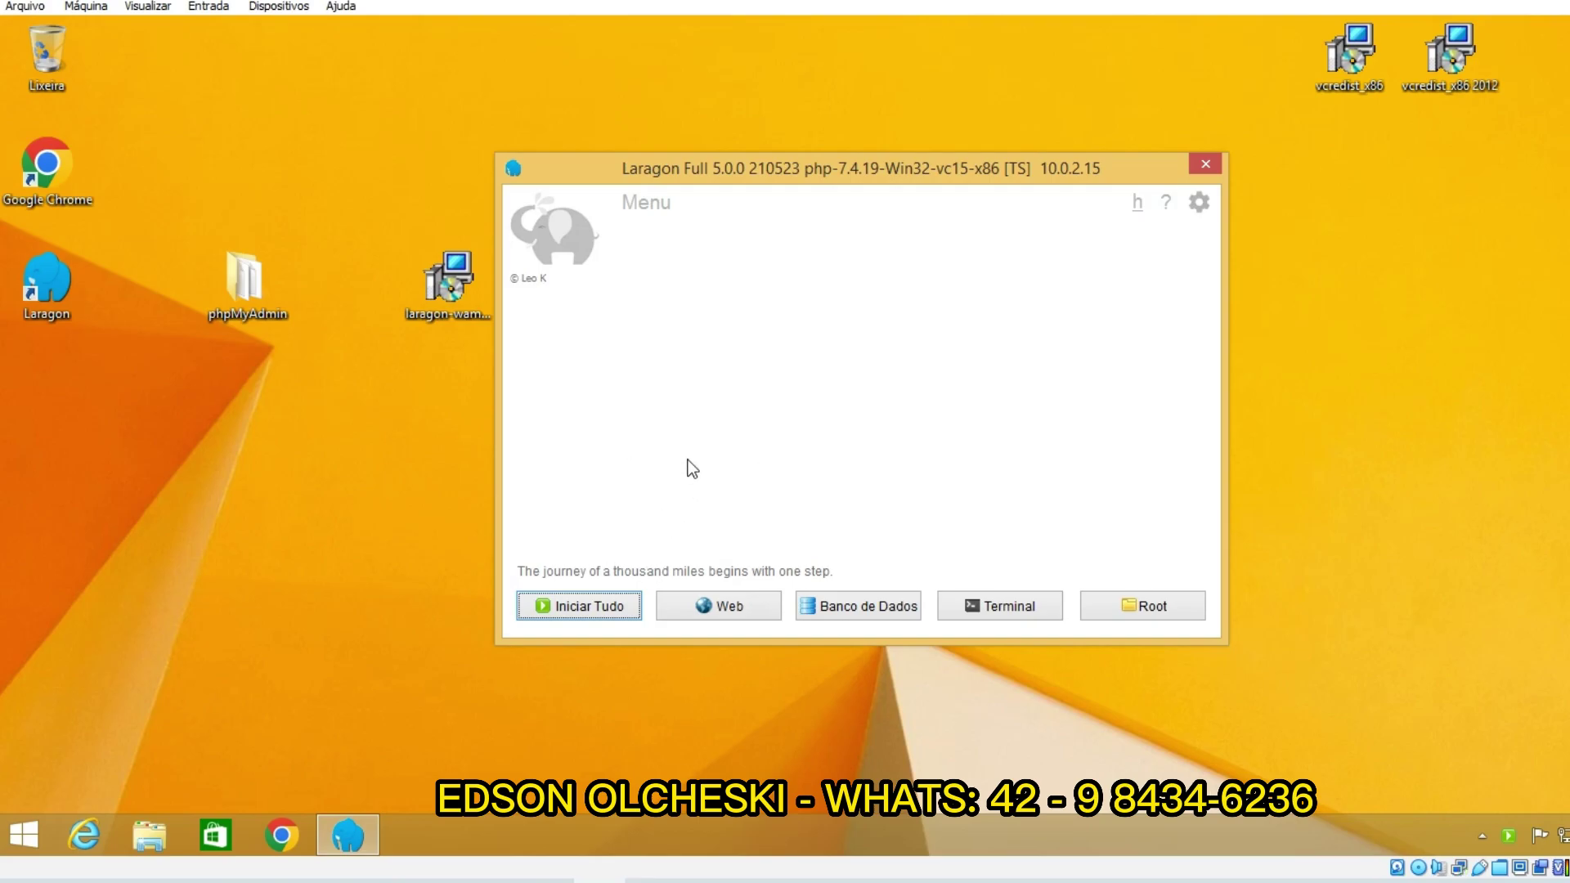
left_click_drag(826, 182, 875, 190)
left_click_drag(785, 233, 829, 227)
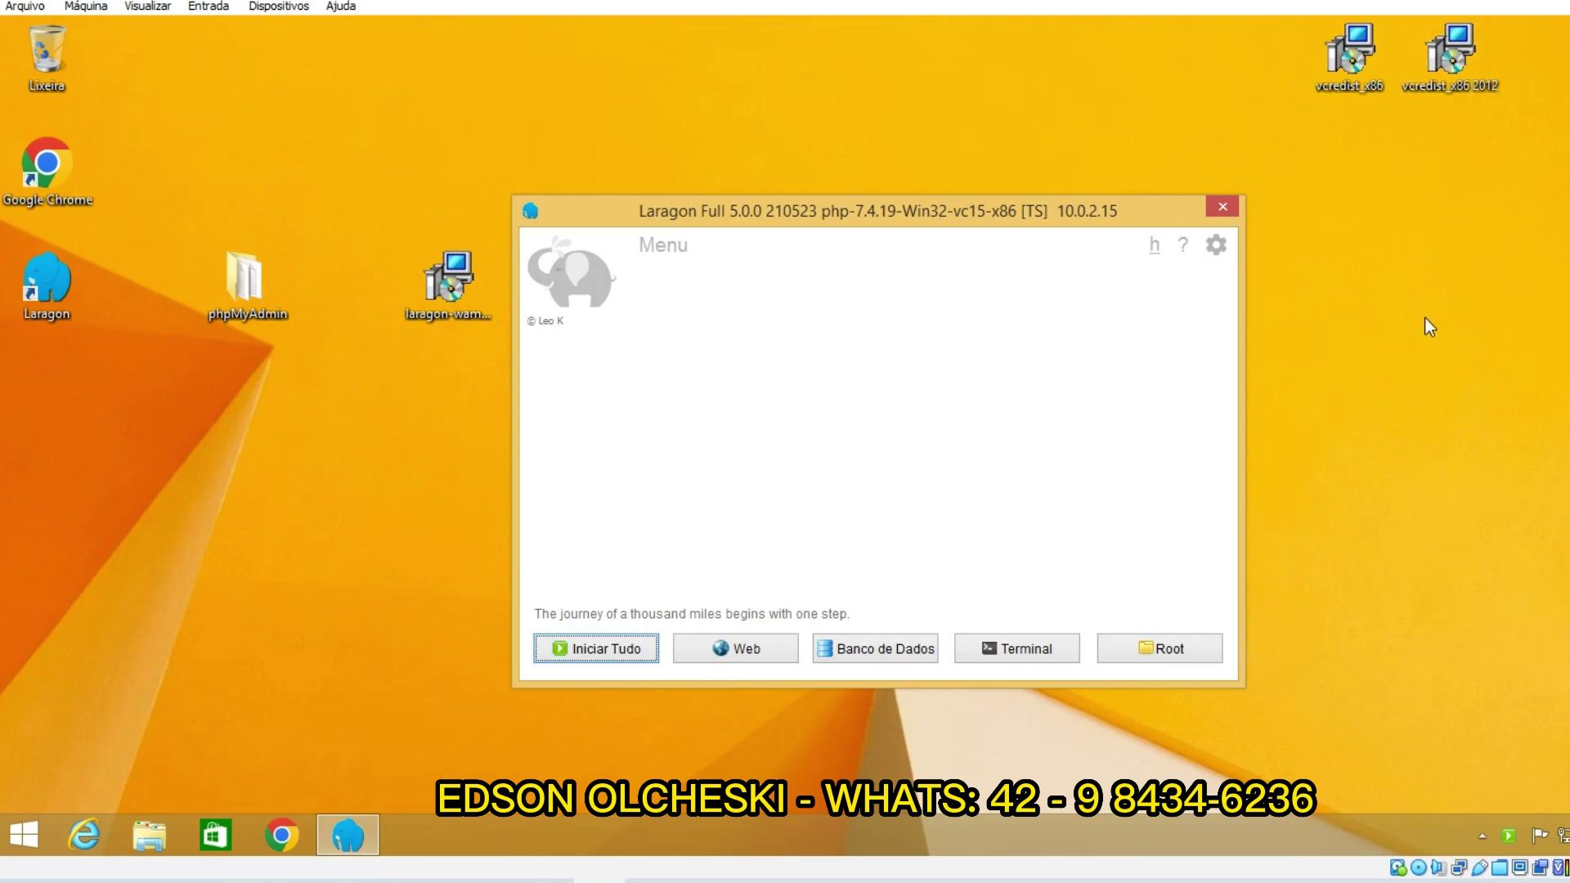
left_click(590, 650)
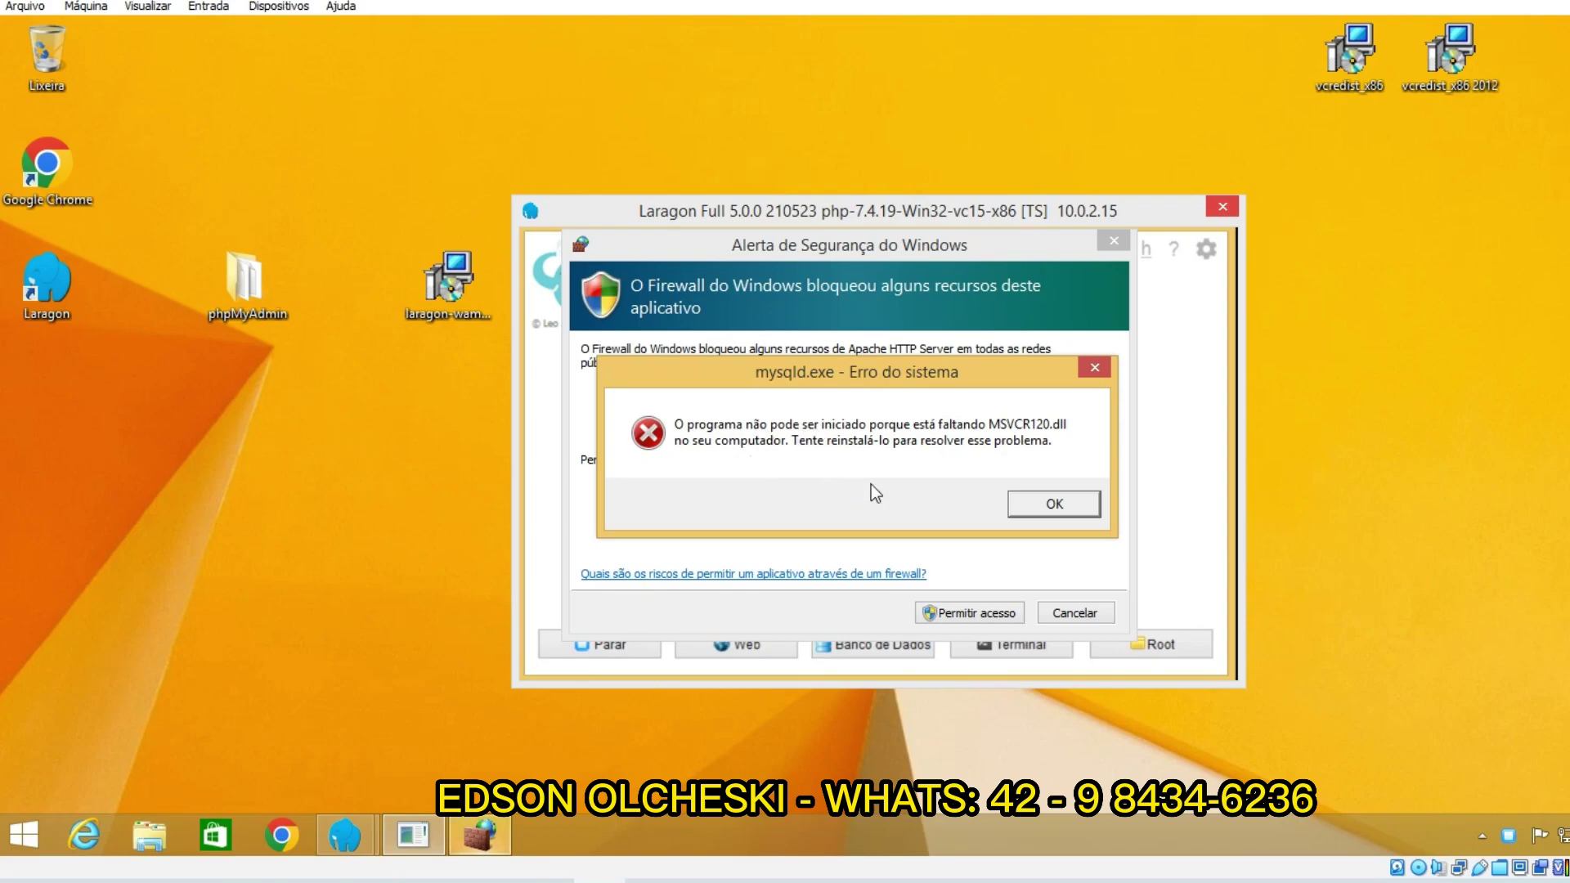
Step: Dismiss the MSVCR120.dll error, allow Apache through the firewall, stop services, and hide Laragon
left_click(1047, 503)
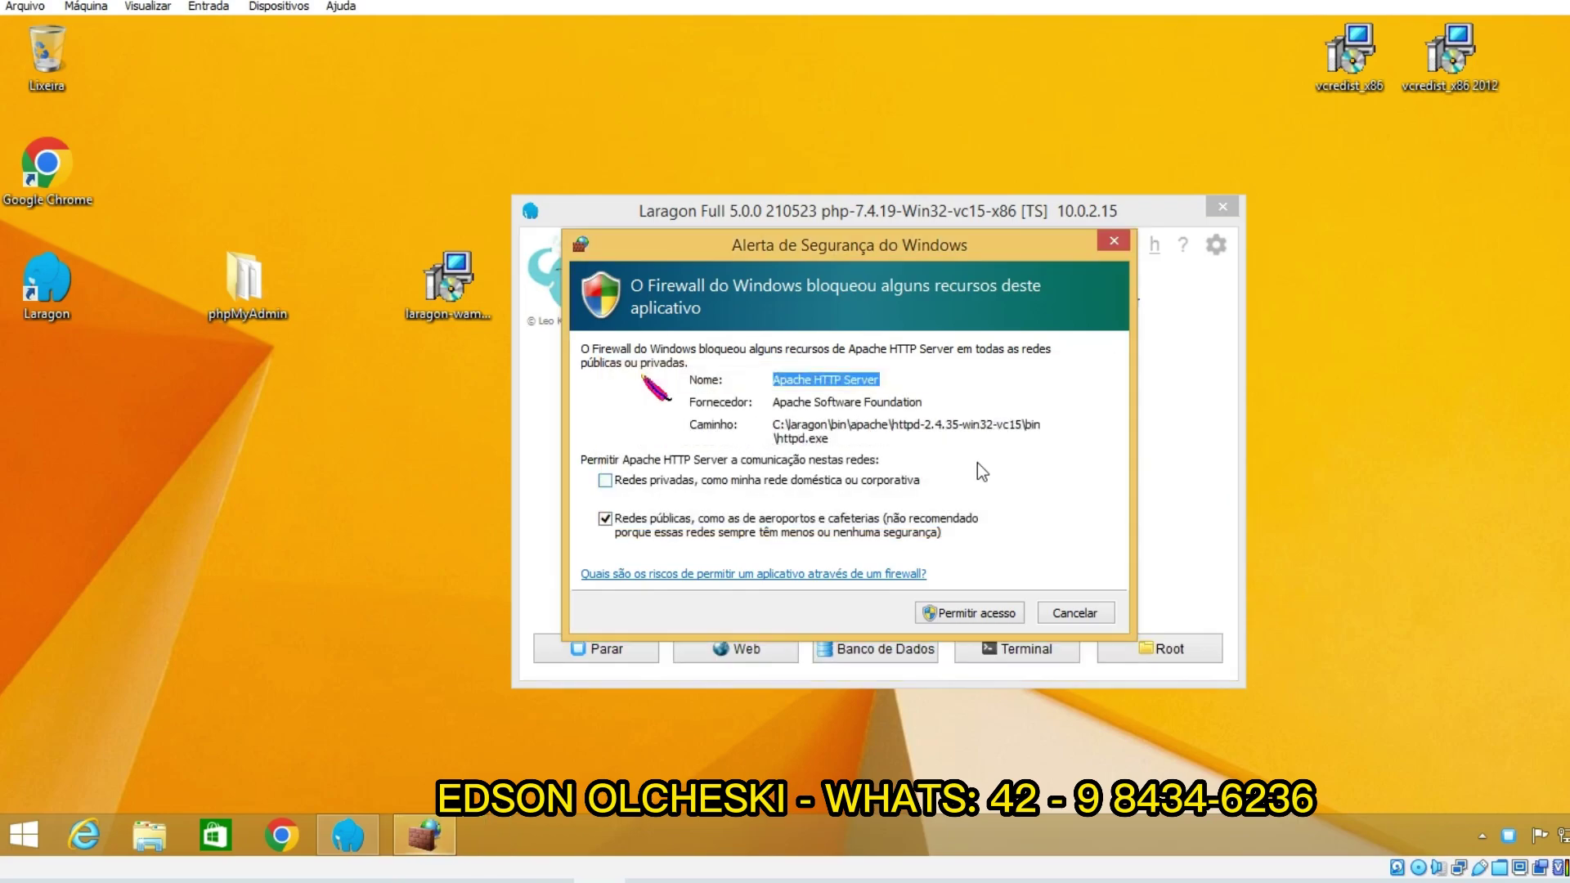
left_click(940, 612)
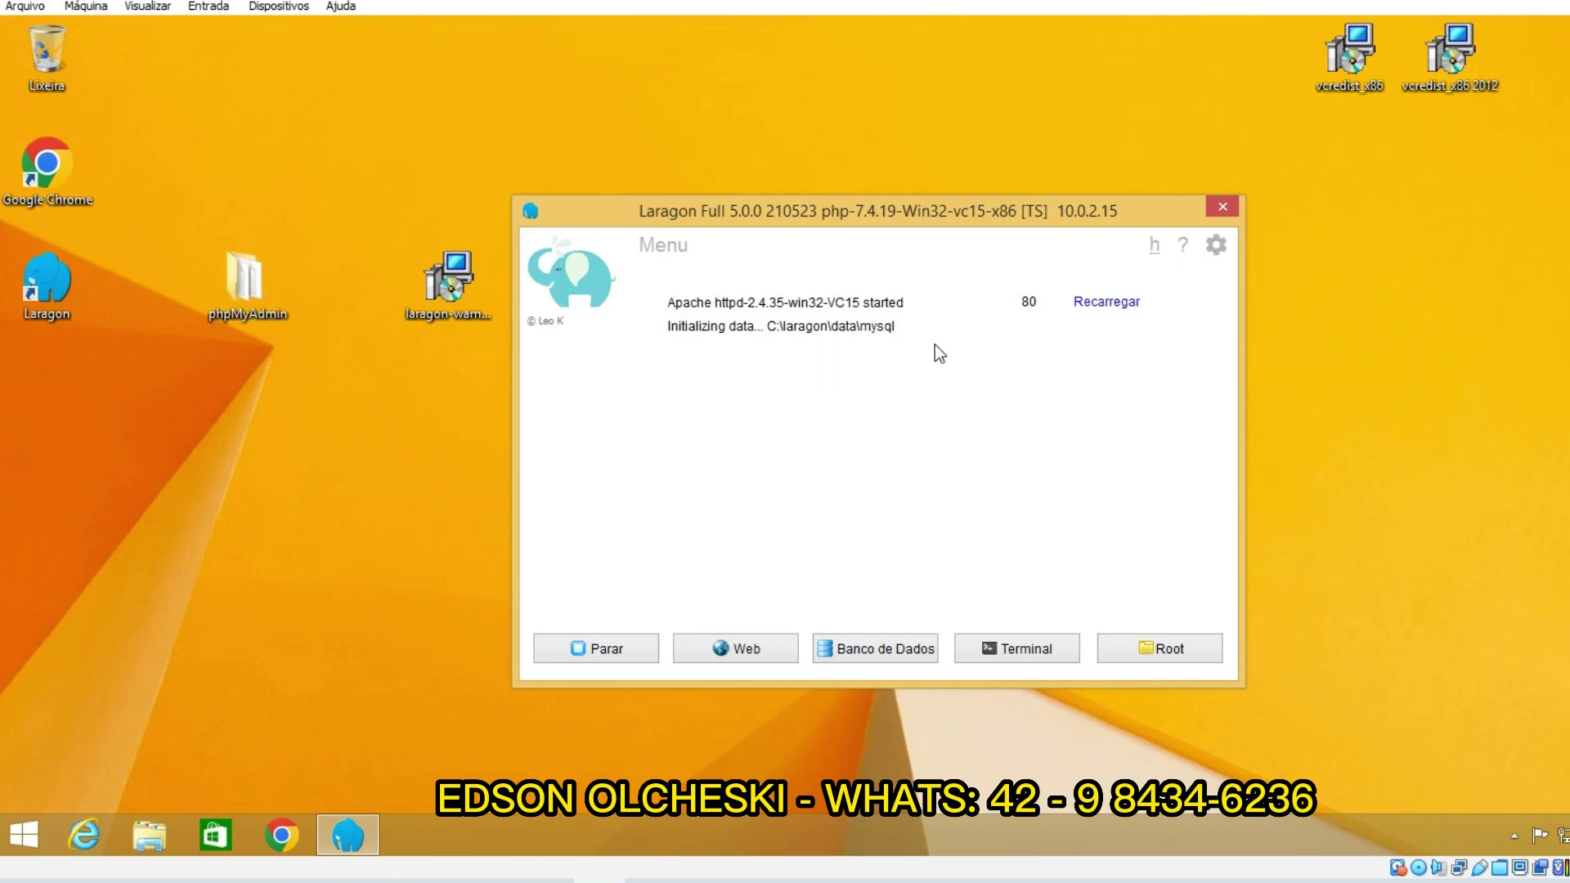
left_click(623, 648)
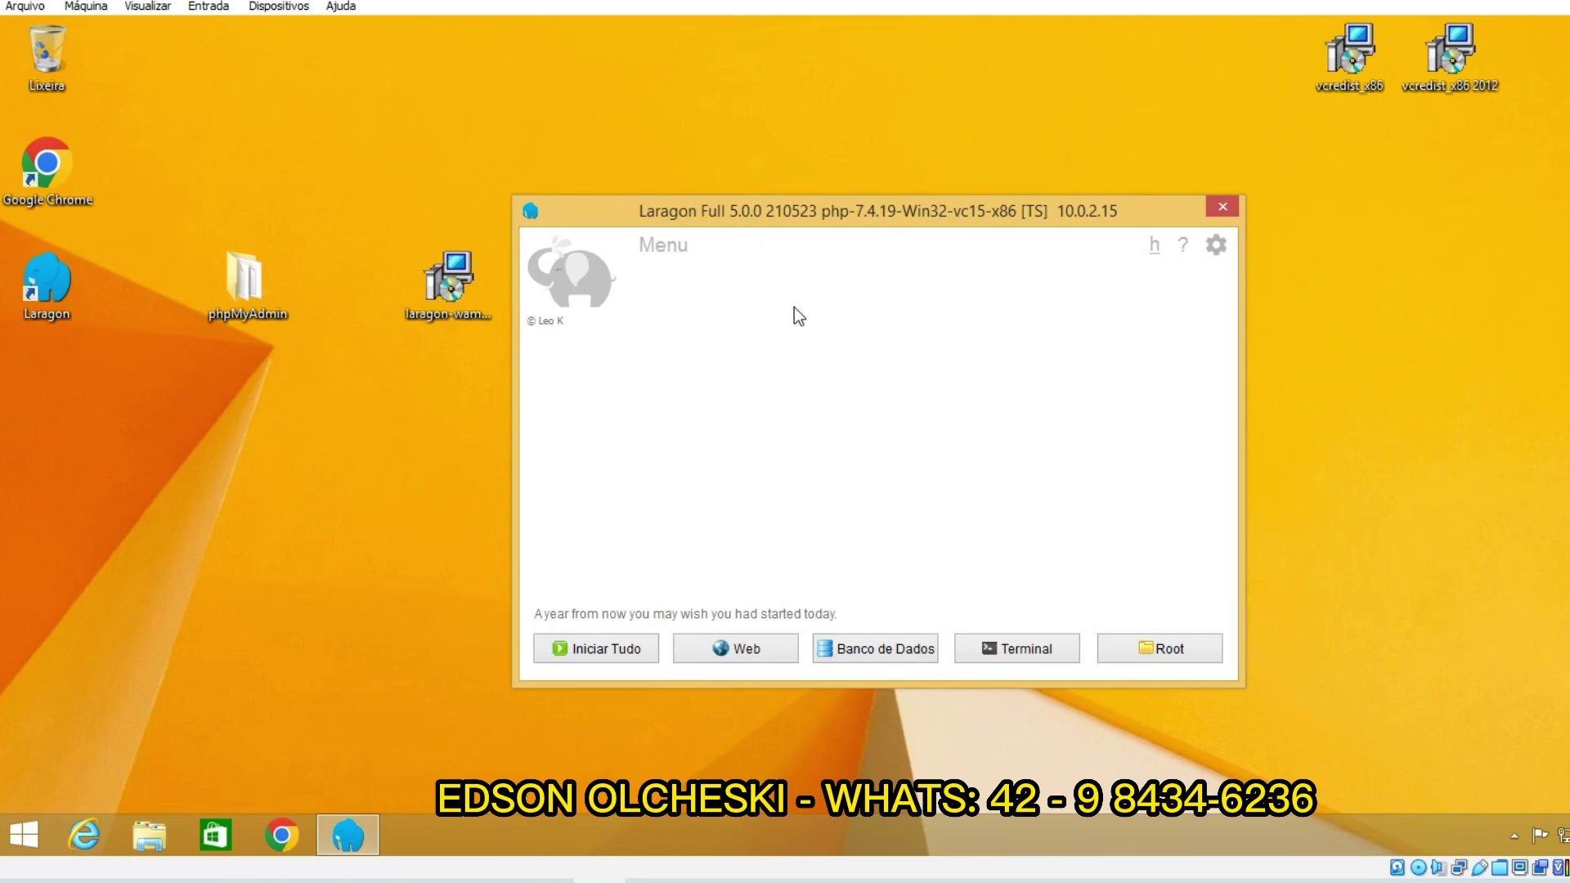
left_click(1303, 373)
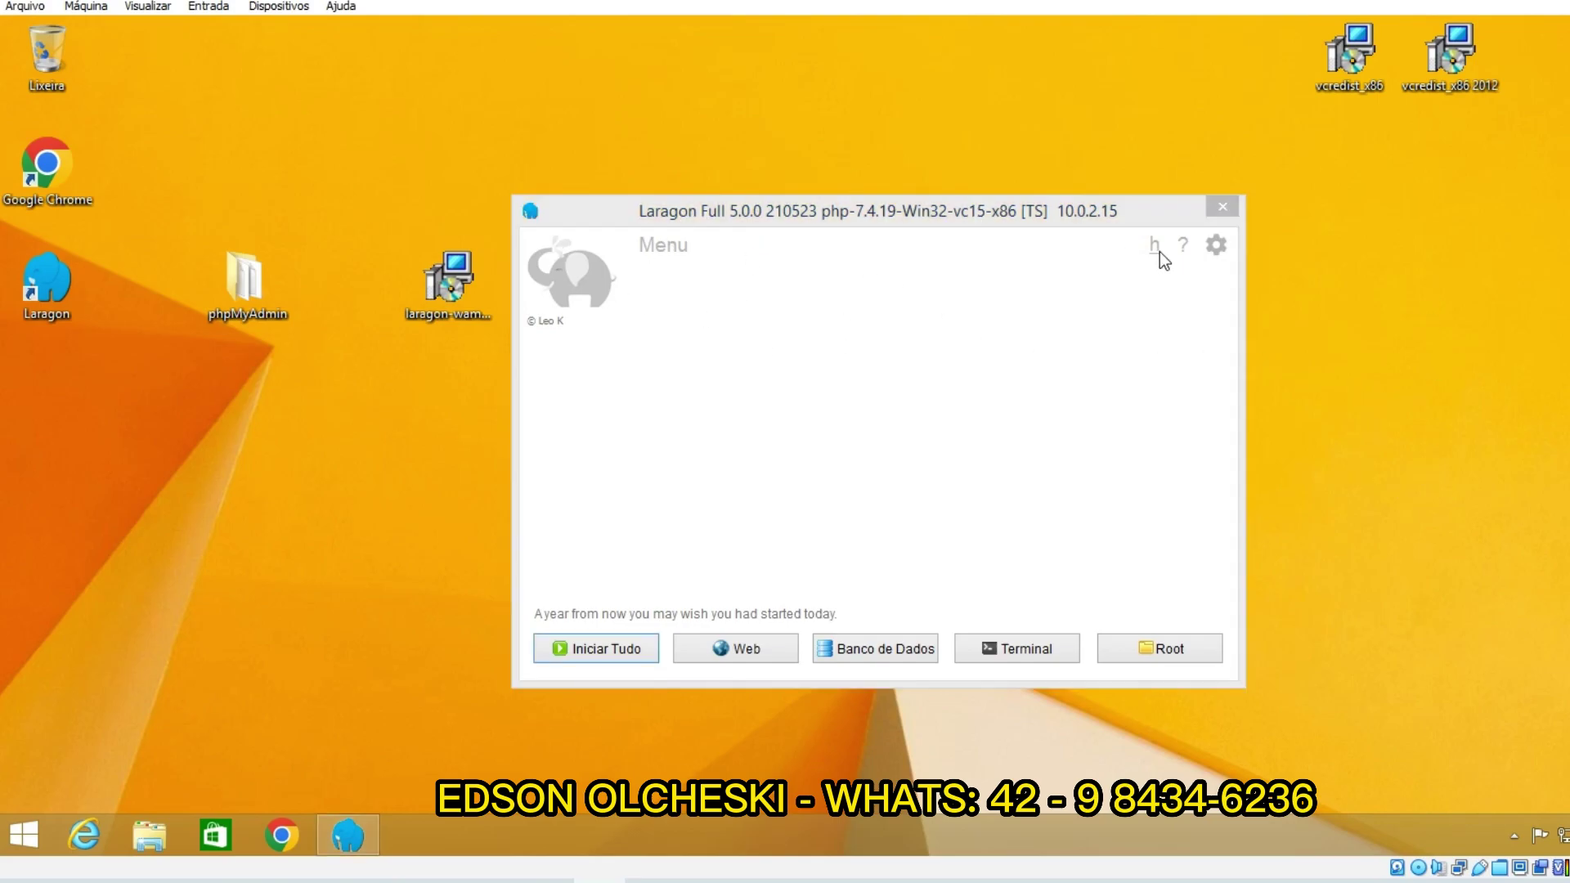
left_click(1224, 206)
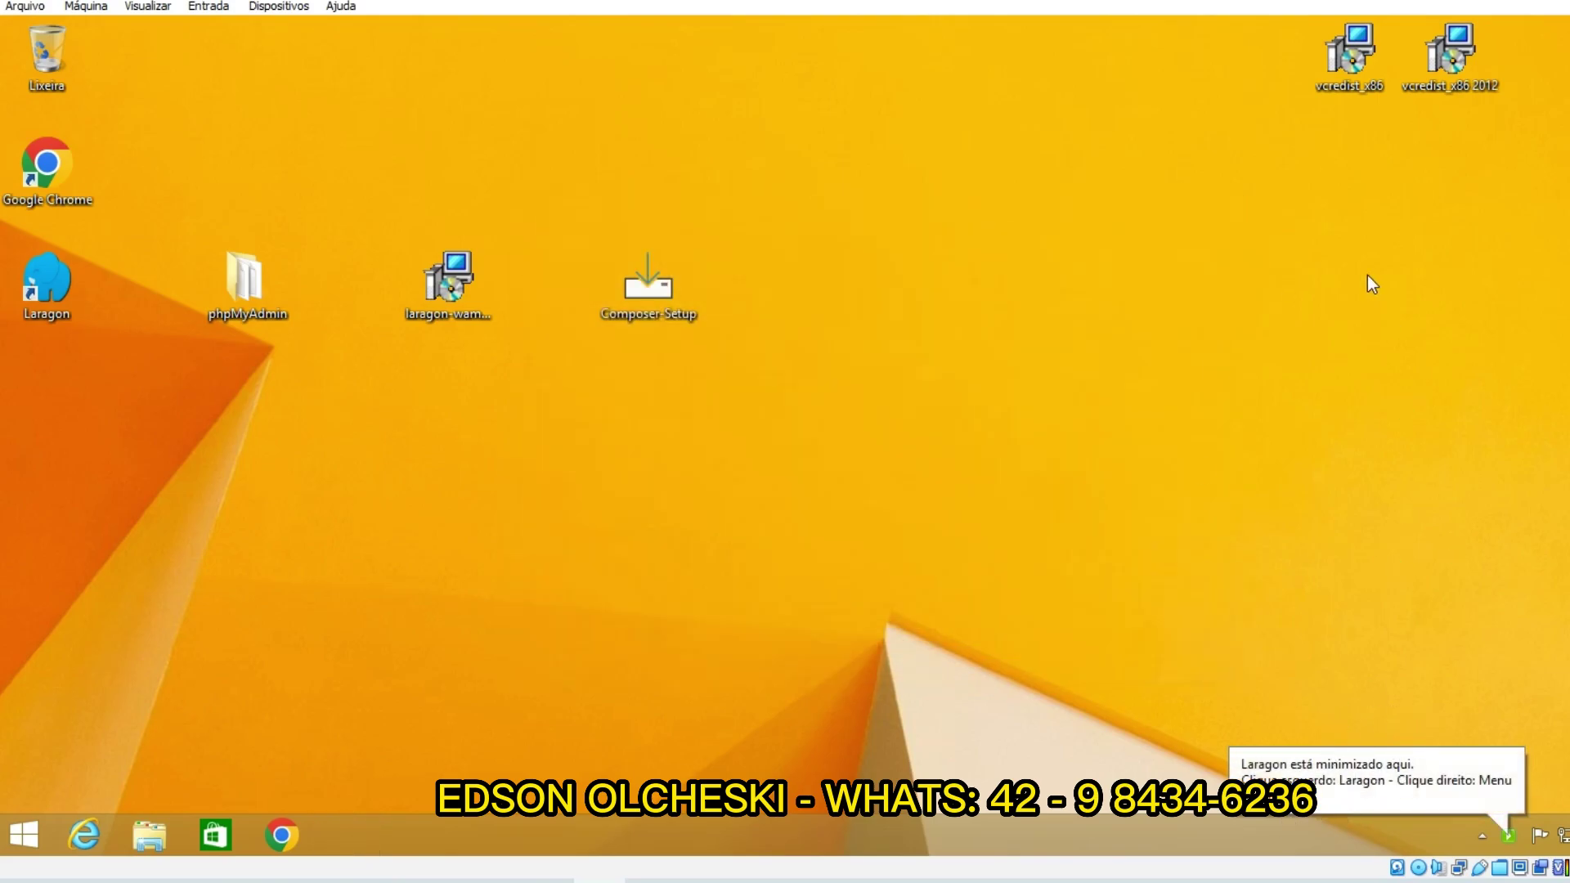
Step: Install the Visual C++ 2013 Redistributable (x86) 12.0.40664 from vcredist_x86, accepting the license terms
left_click(1472, 78)
left_click_drag(1353, 77, 1153, 78)
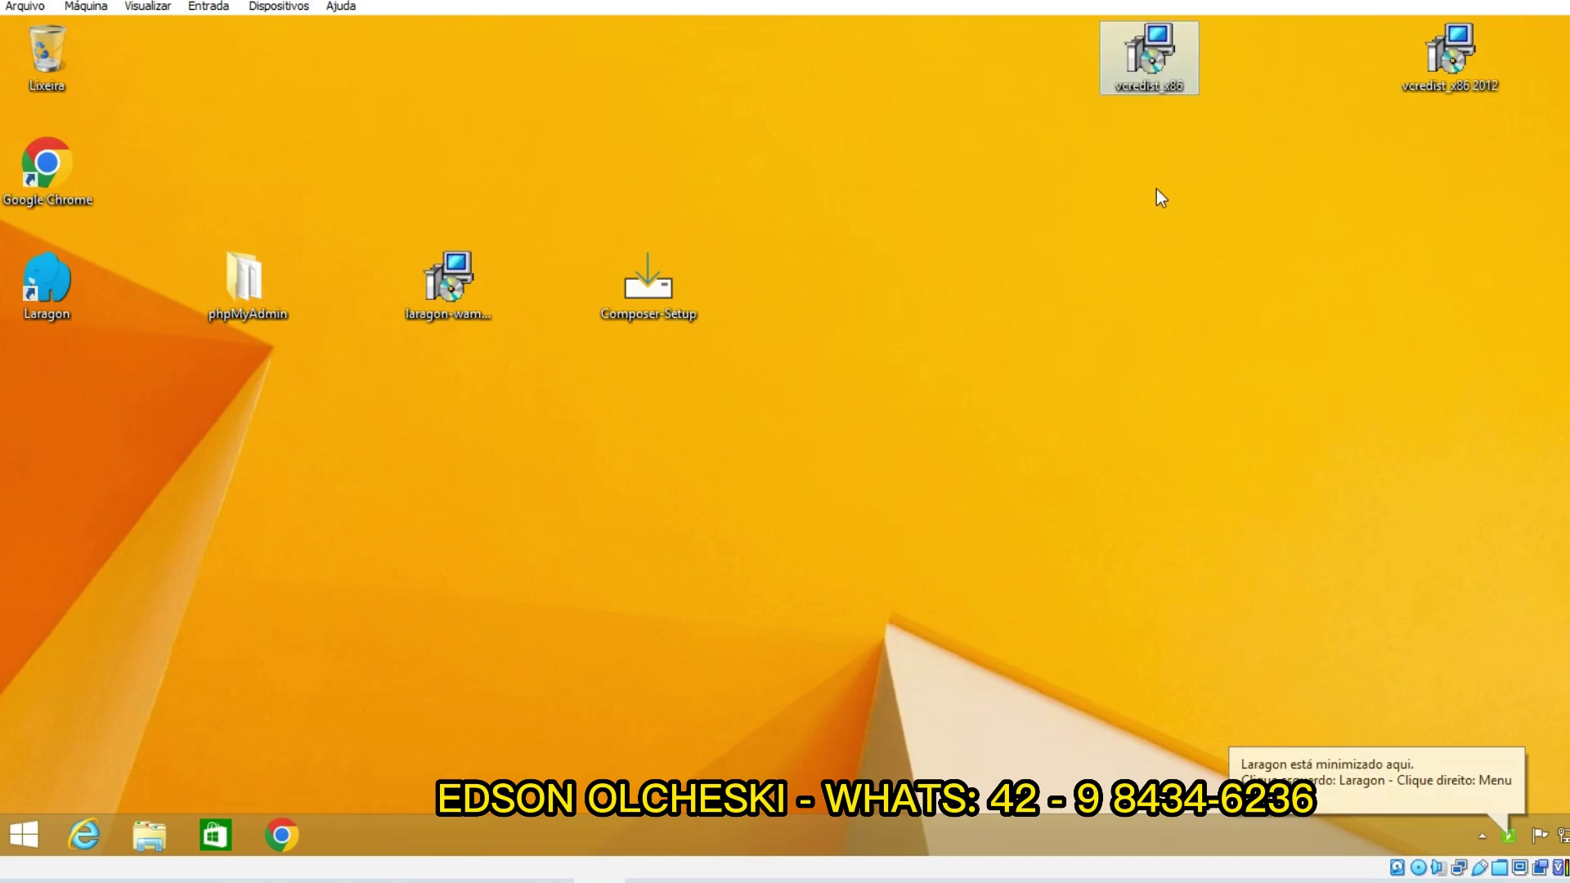
double_click(1152, 57)
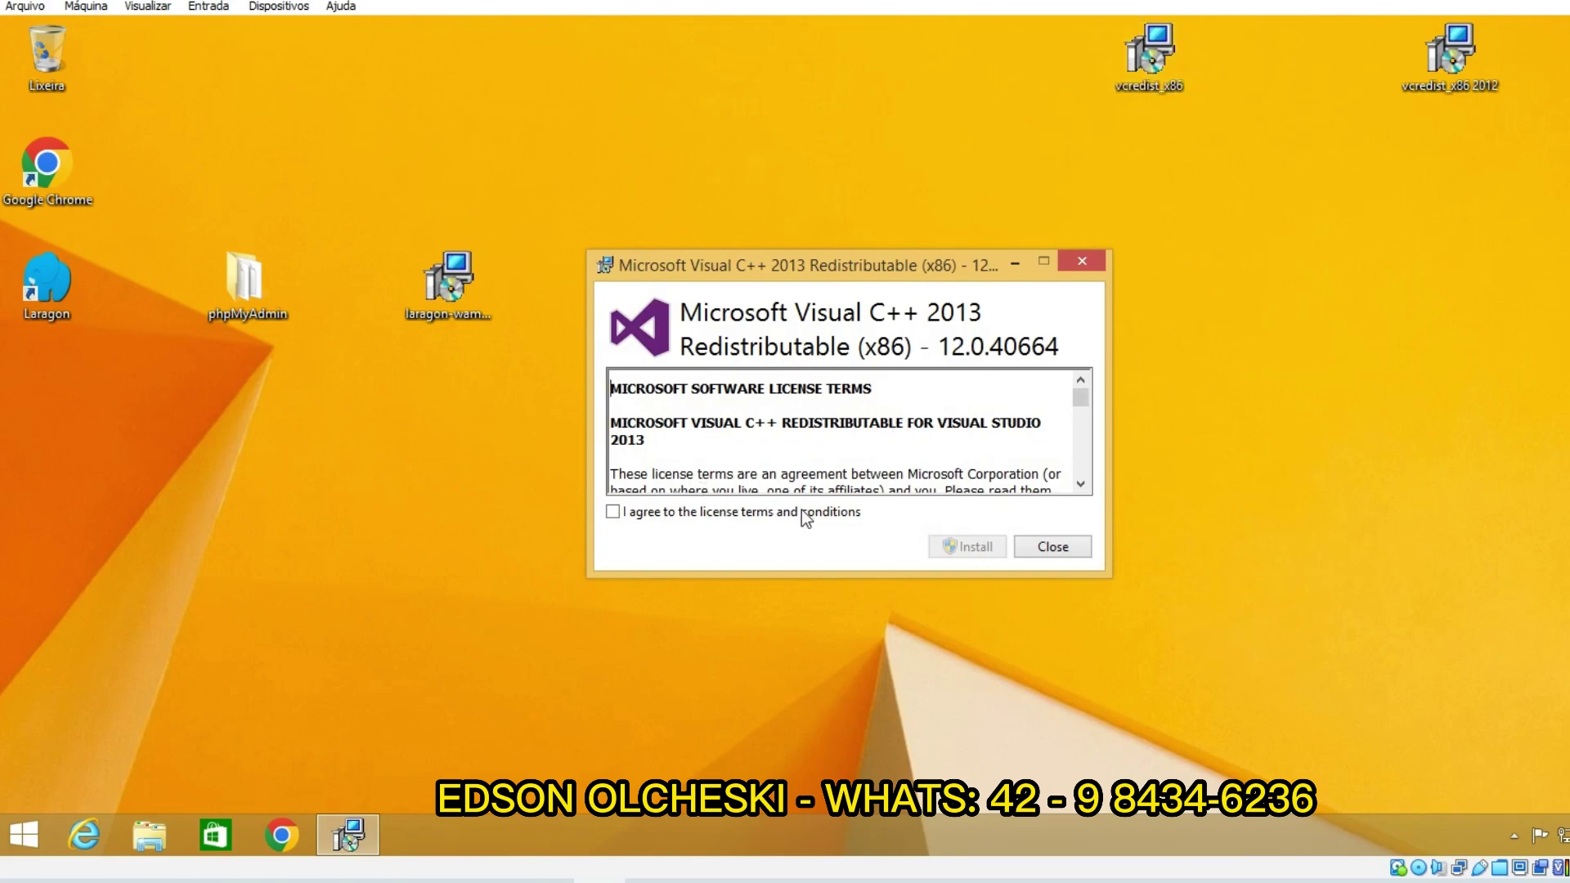
left_click(769, 513)
left_click(965, 546)
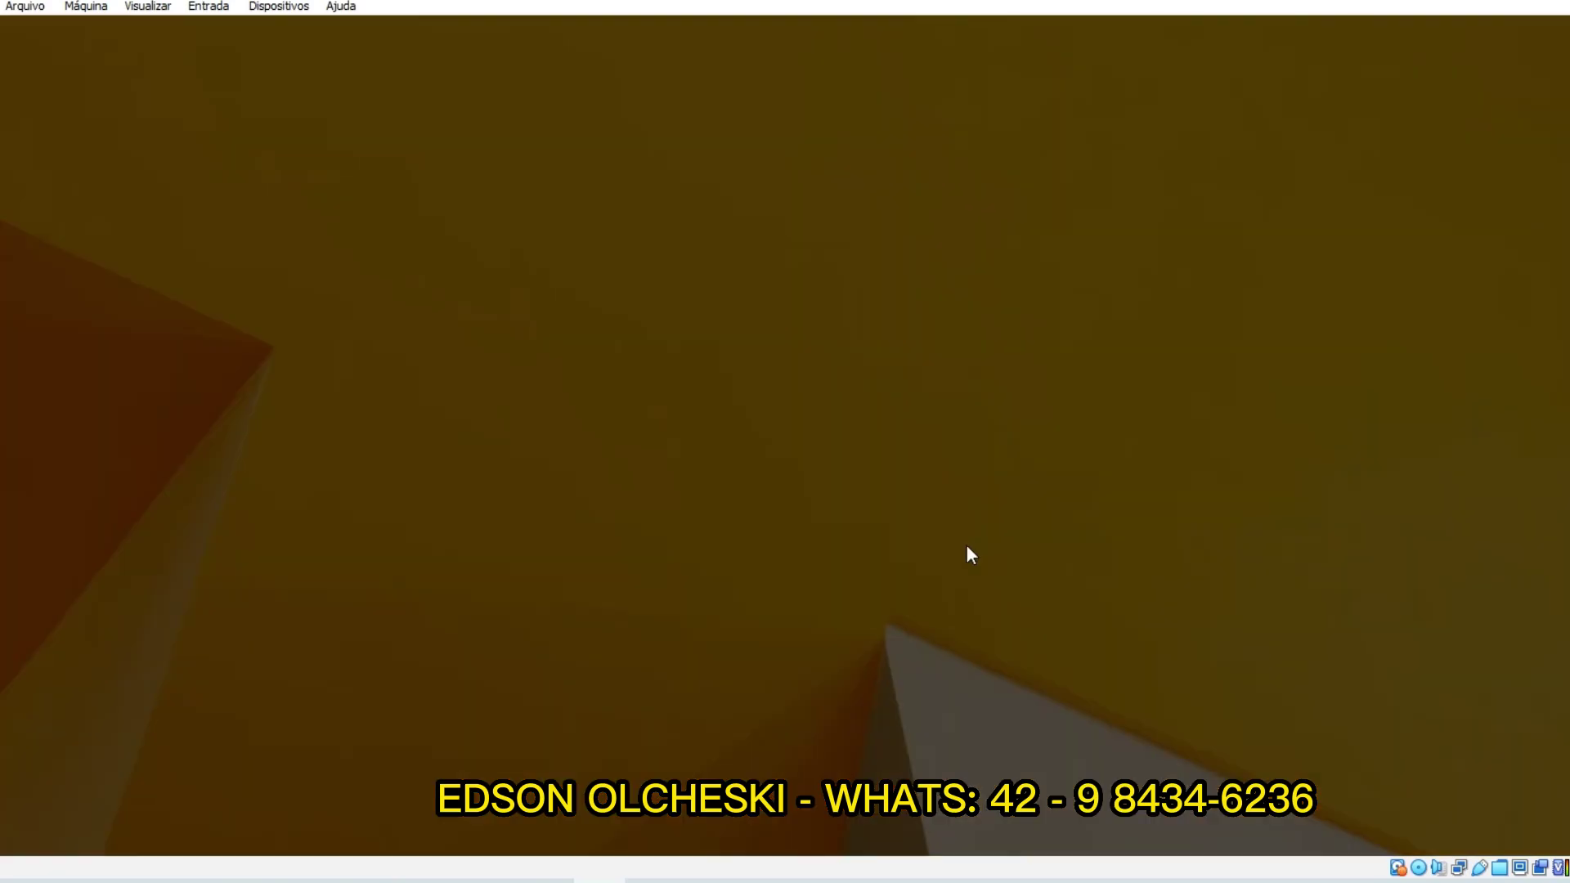
left_click(950, 480)
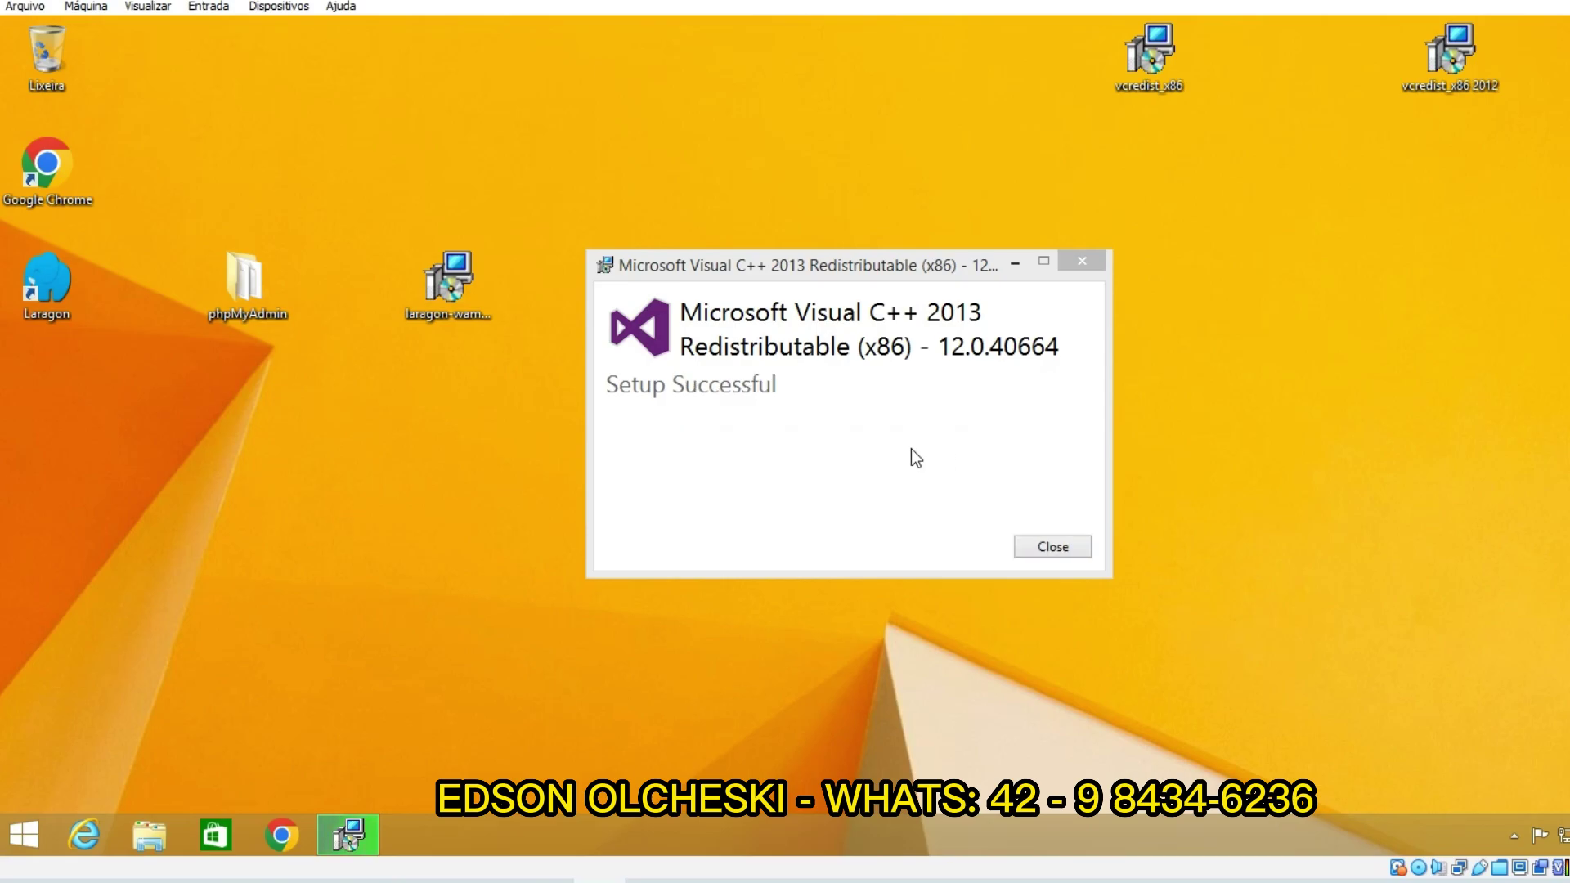
left_click(1031, 545)
Step: Refresh the desktop, reopen Laragon from the tray, and start all services again
right_click(1013, 380)
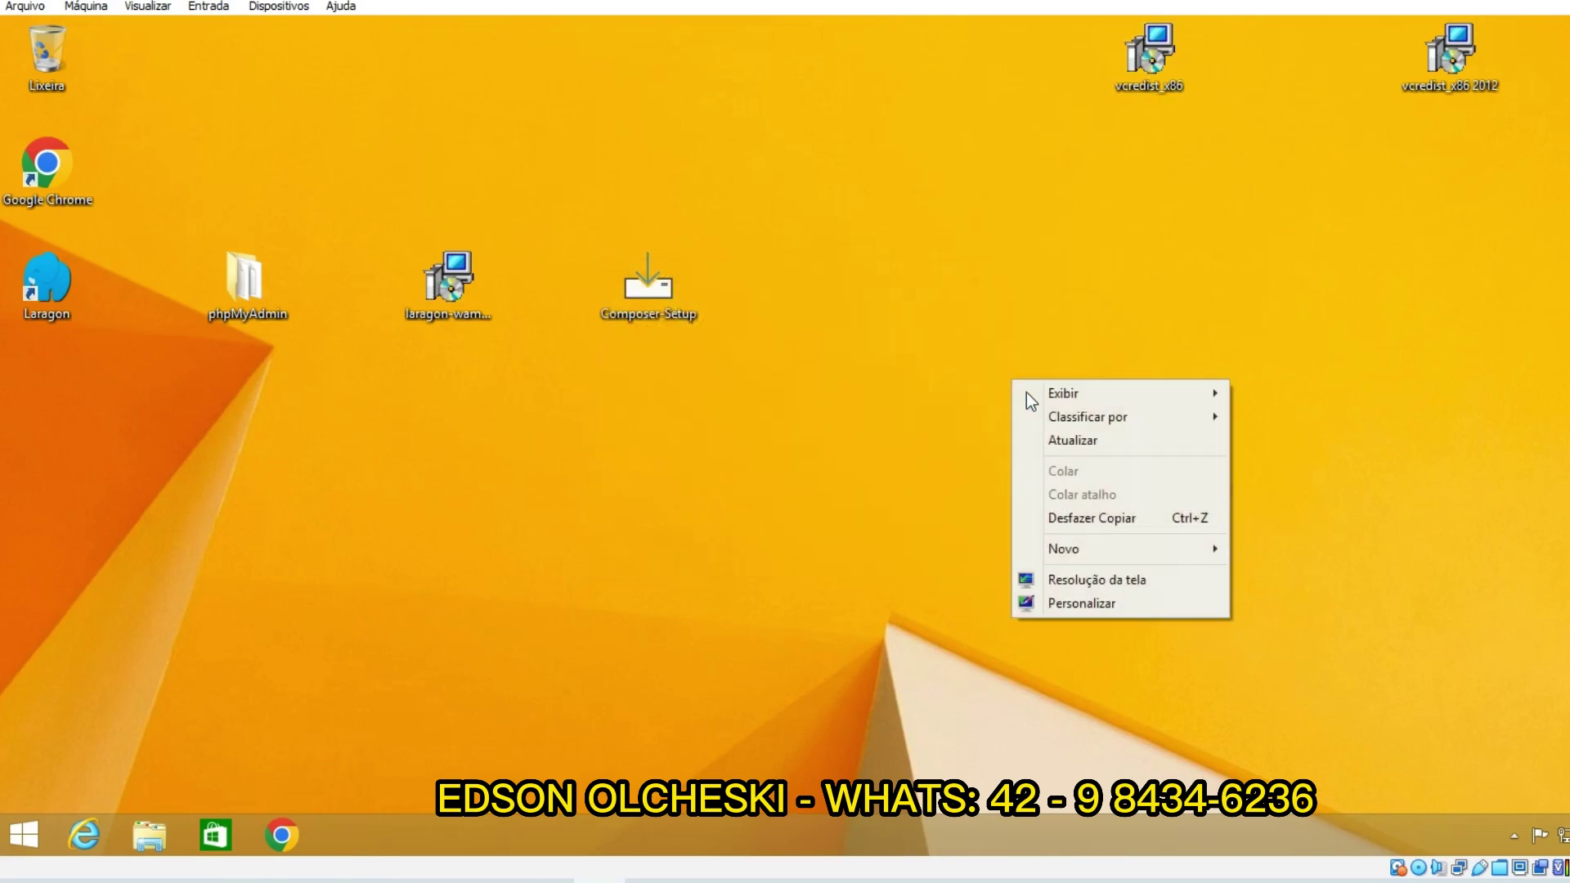
left_click(1055, 441)
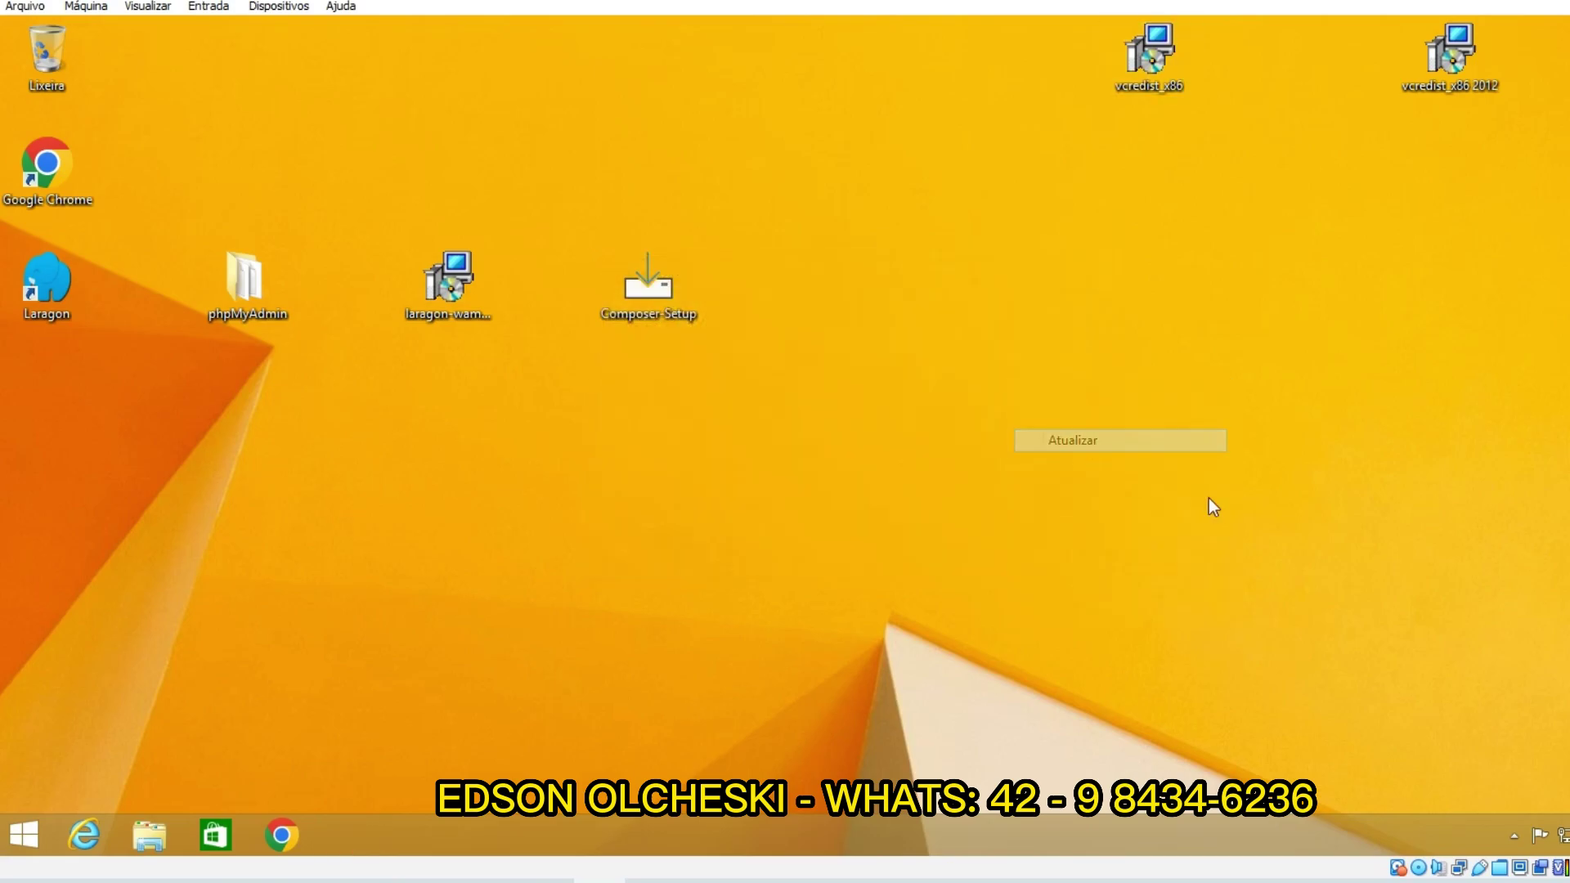
left_click(1513, 835)
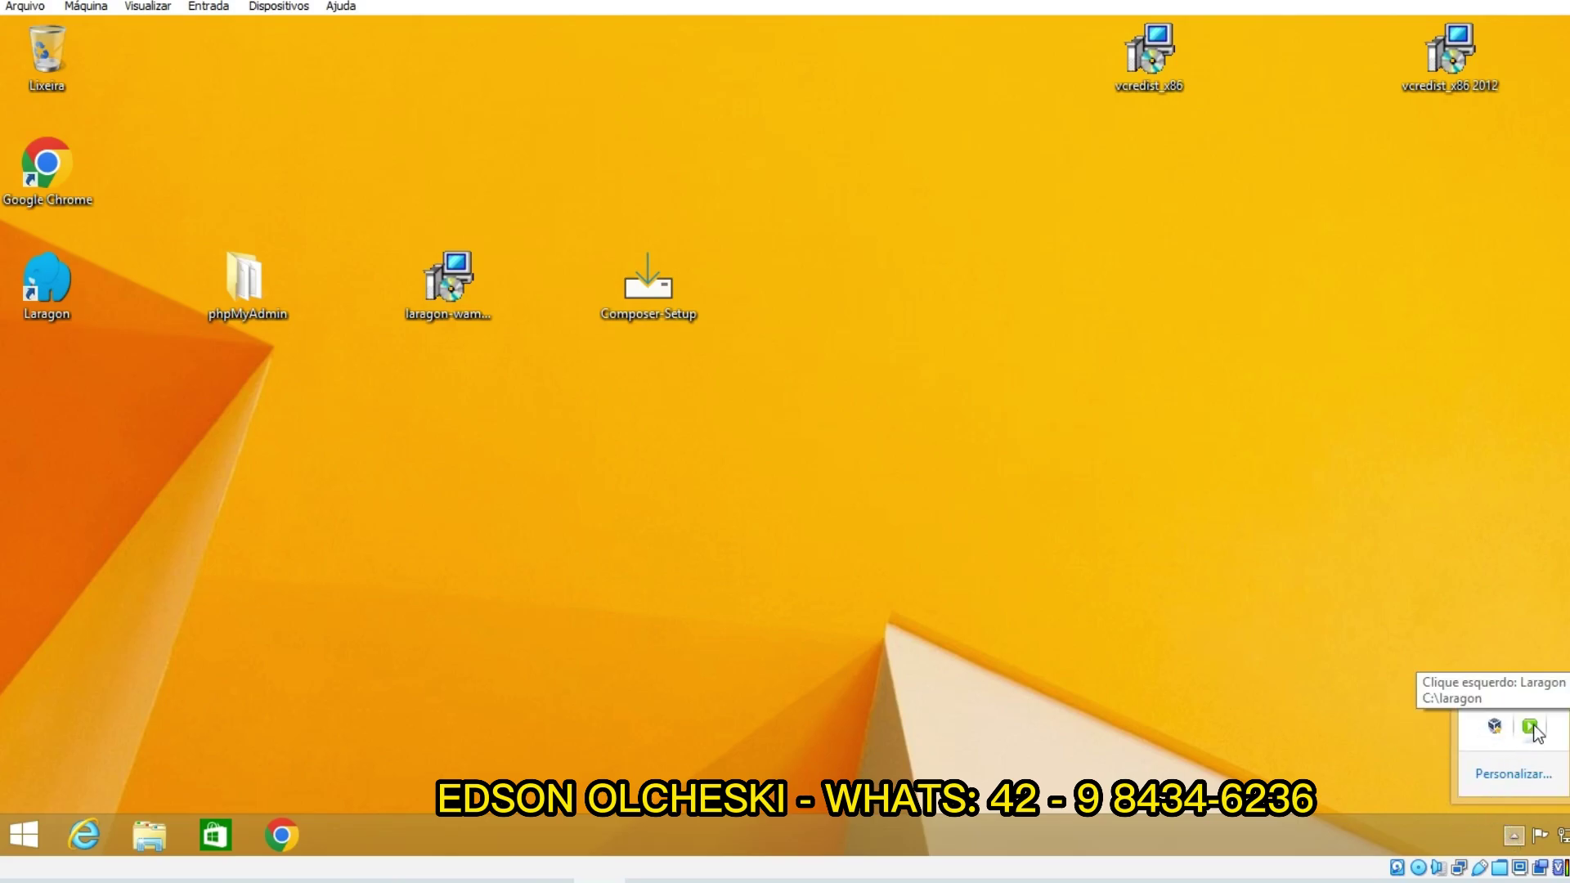
left_click(1529, 727)
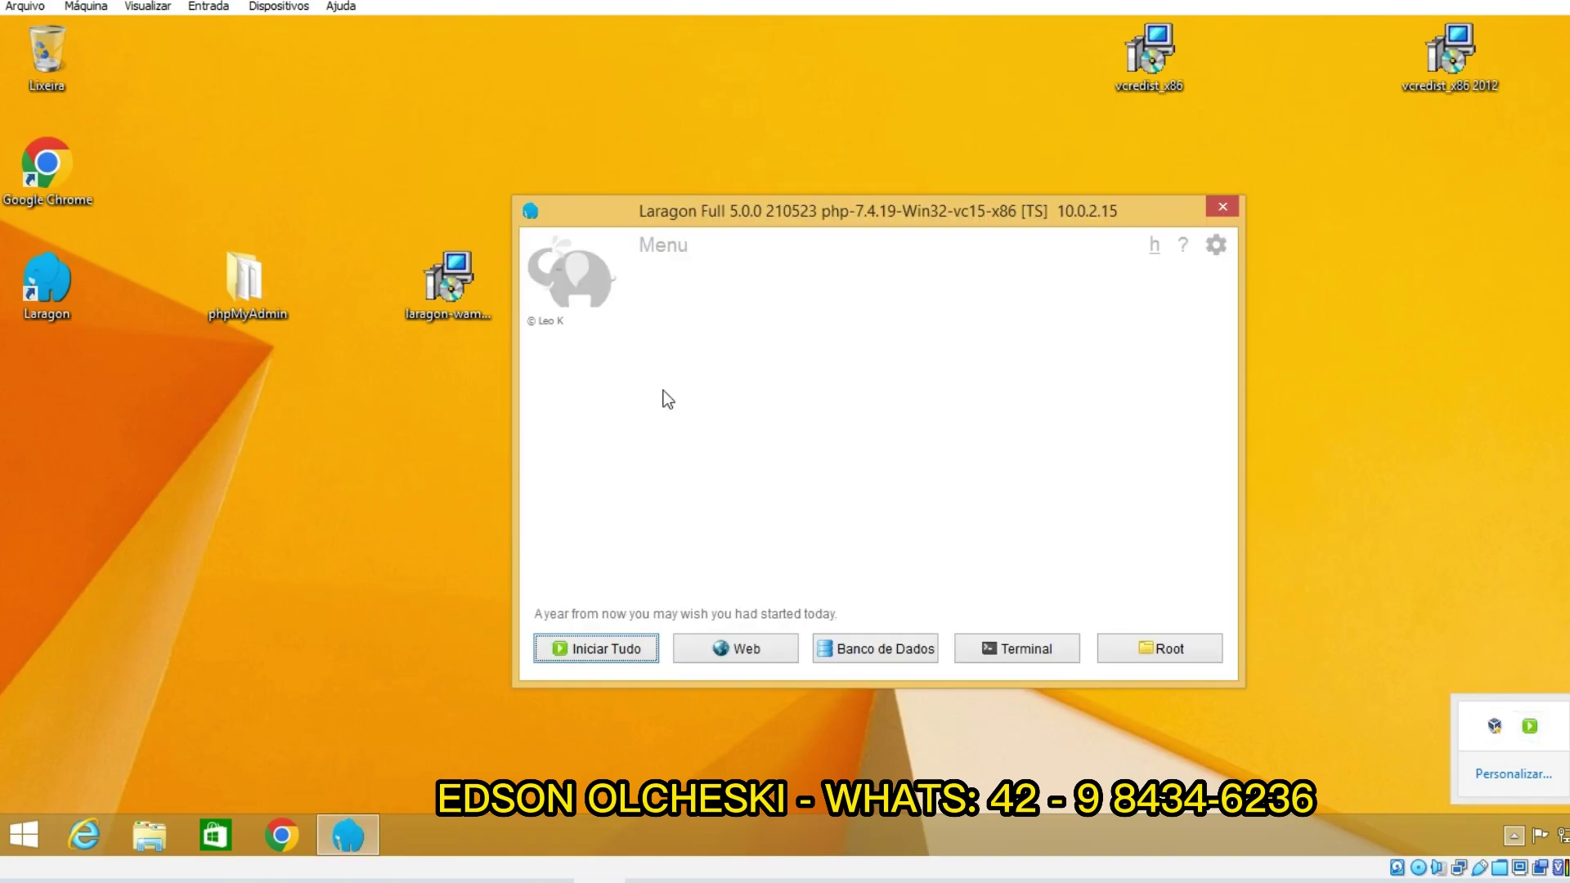
left_click(602, 643)
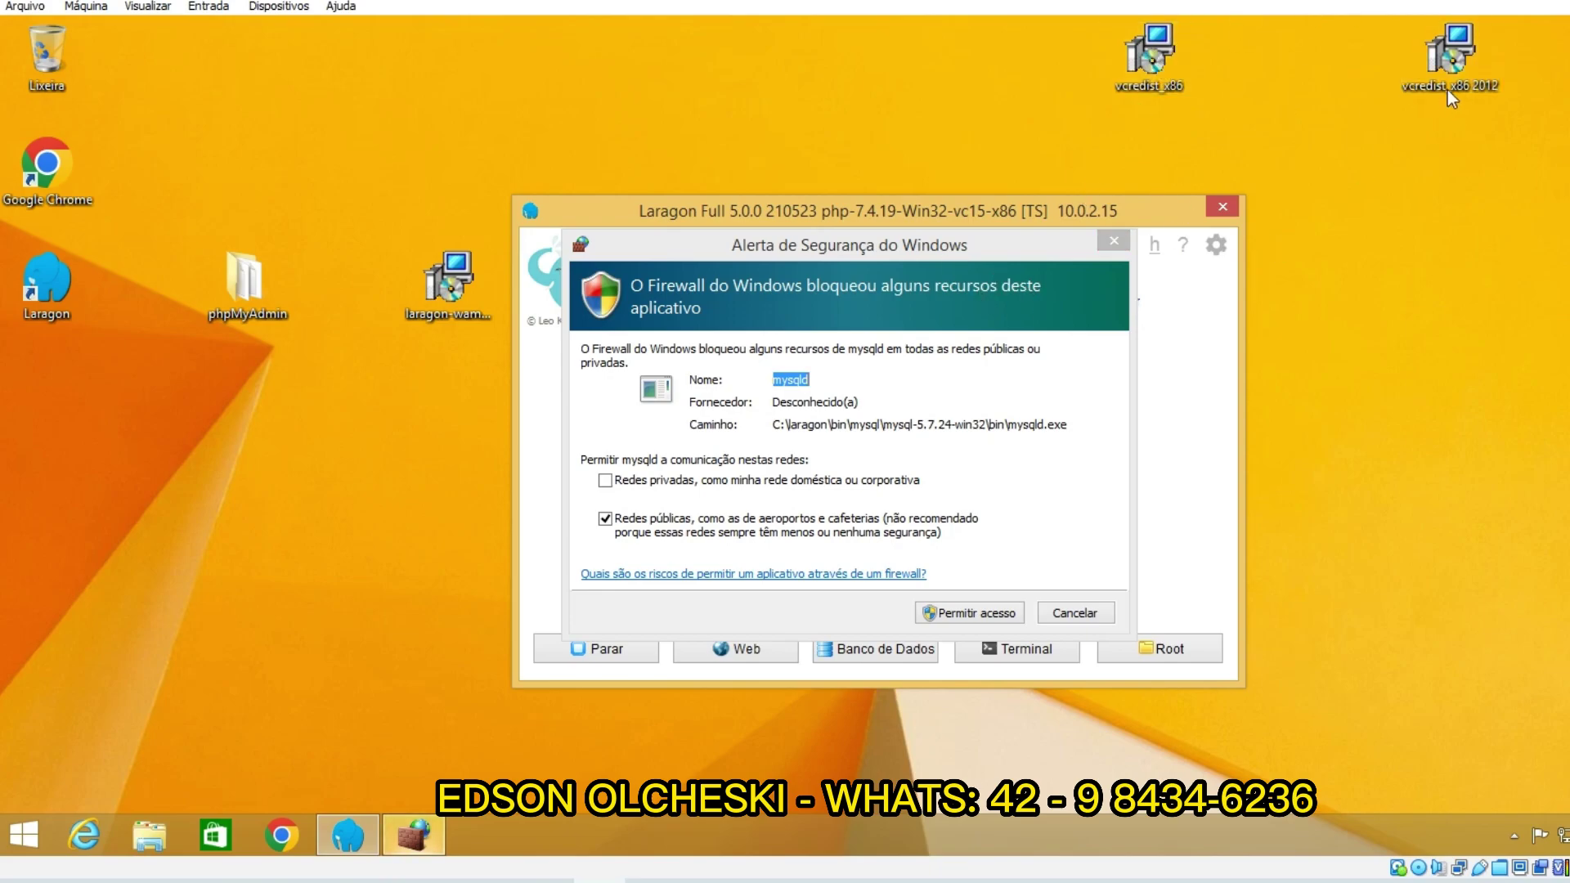
Step: Place the two vcredist_x86 icons side by side and bring mysqld's firewall alert forward
left_click_drag(1550, 21, 1321, 66)
left_click_drag(1562, 82, 1538, 90)
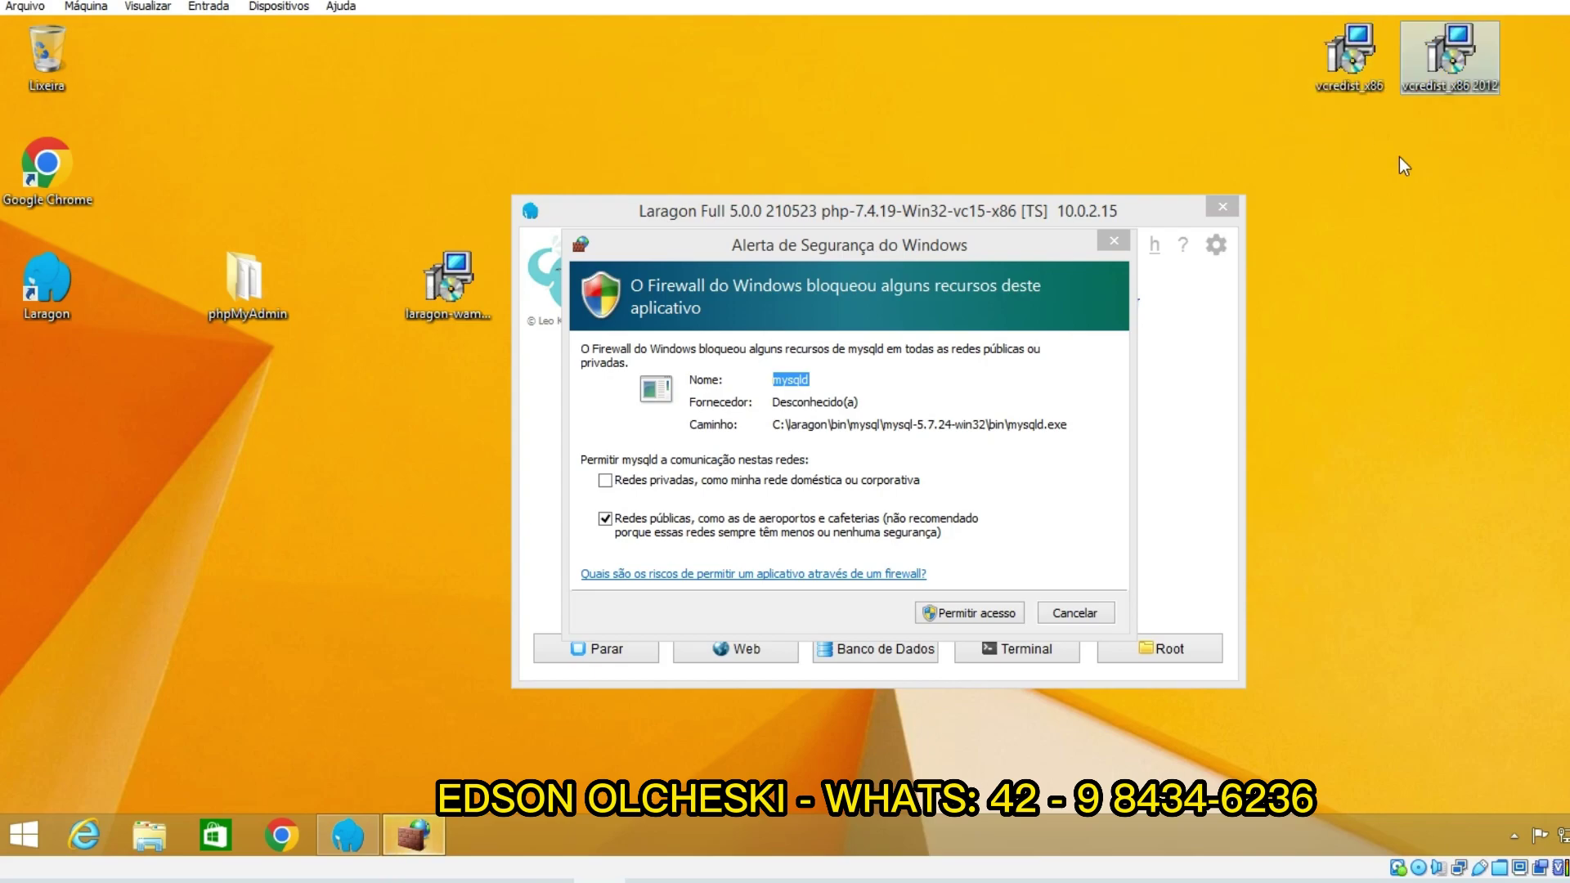
left_click_drag(1345, 151, 1531, 66)
left_click(1360, 209)
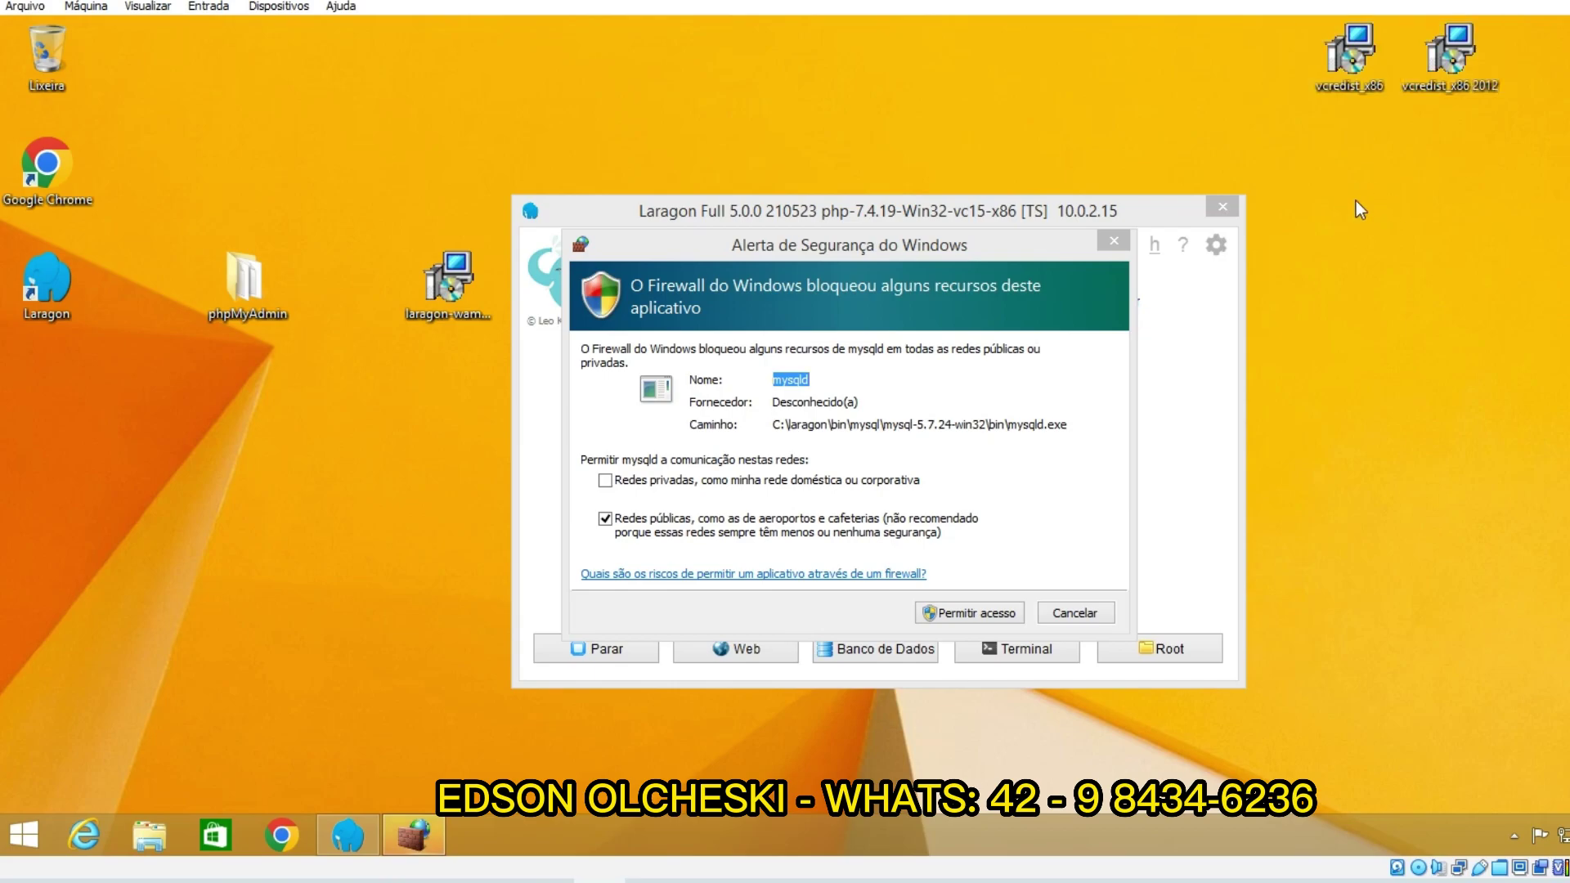
left_click(978, 612)
left_click(982, 613)
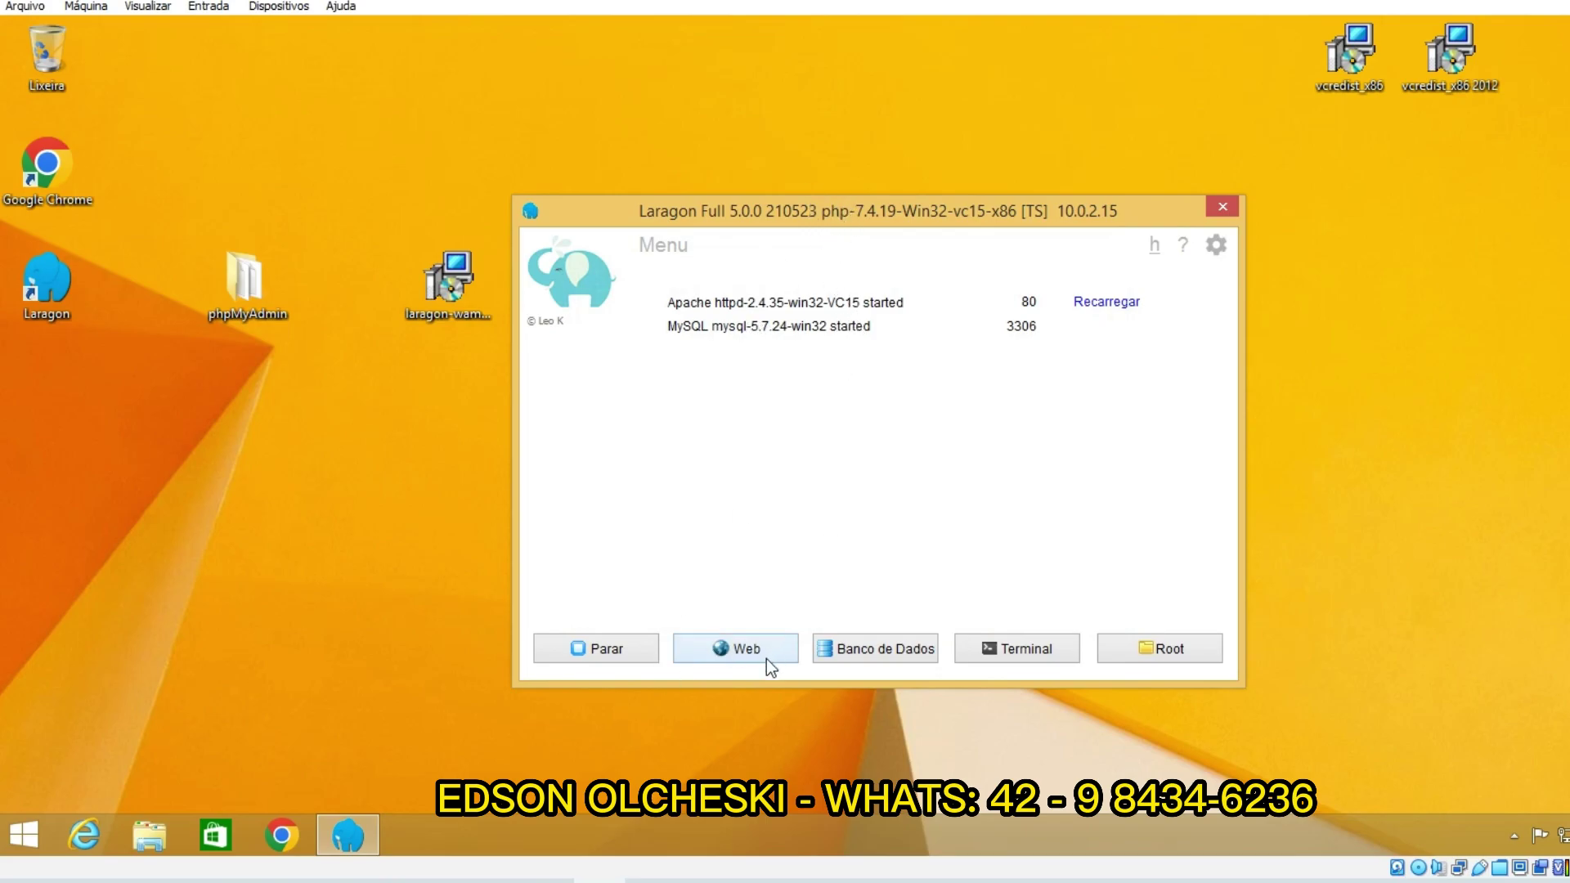
left_click(753, 641)
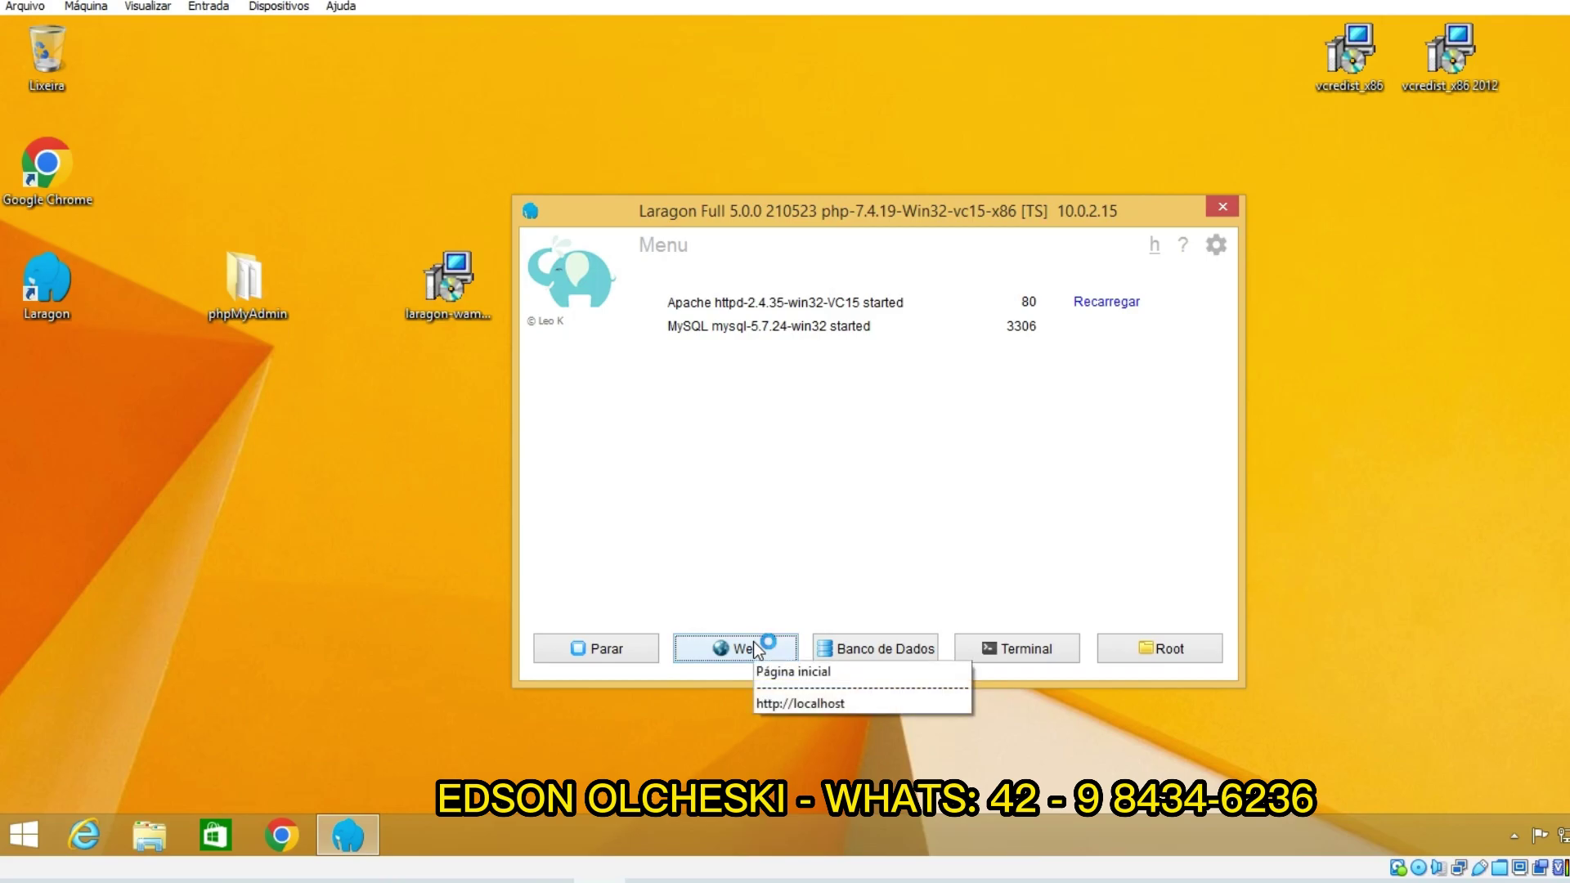
left_click(800, 704)
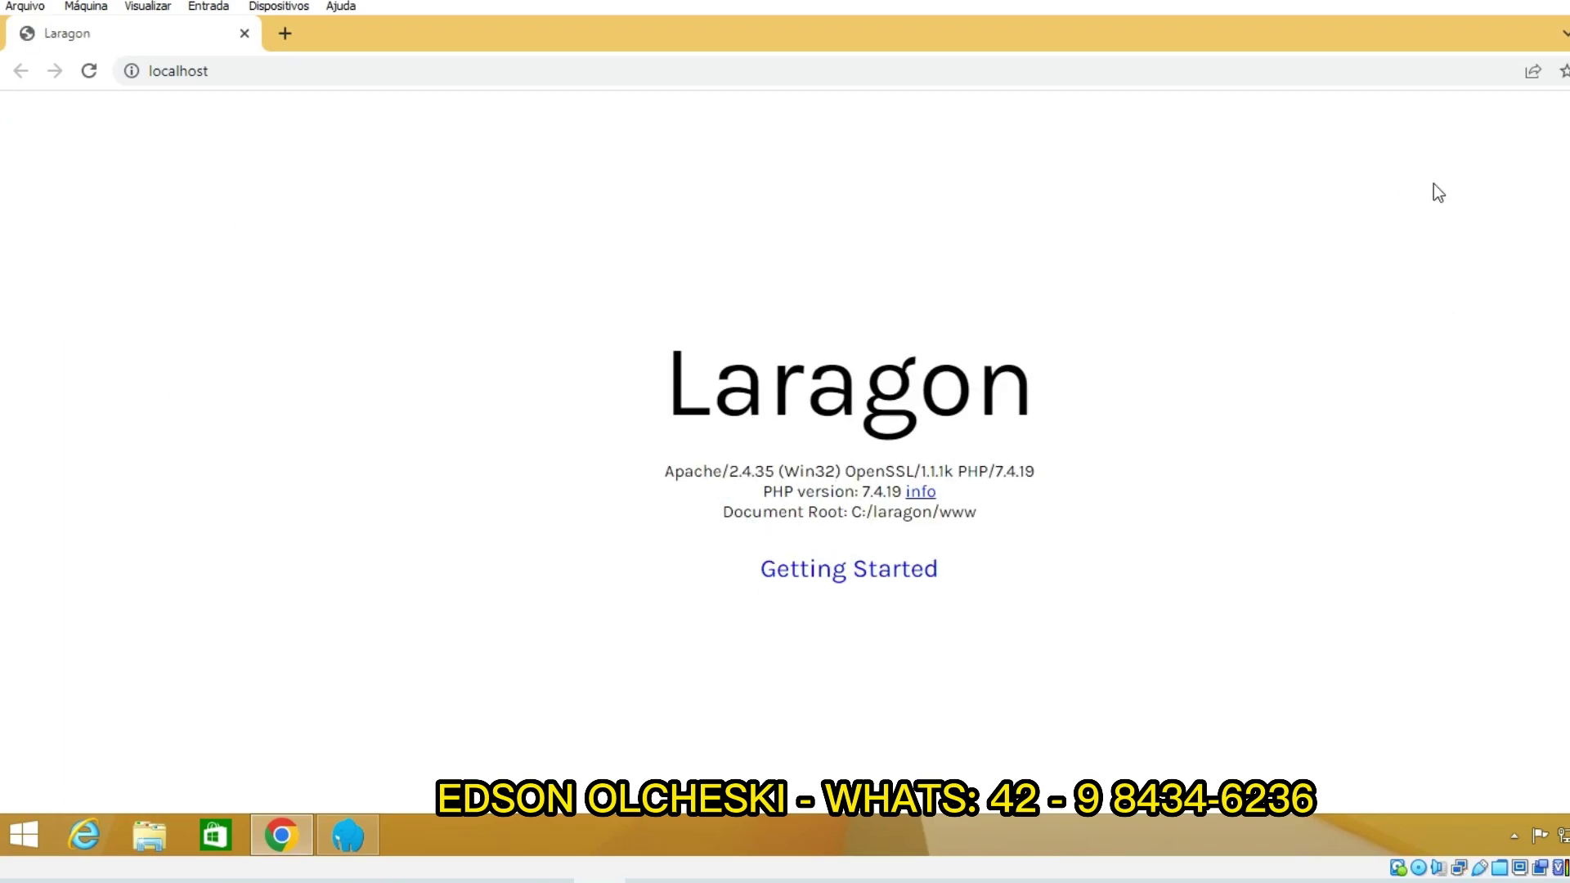
key("super+Down")
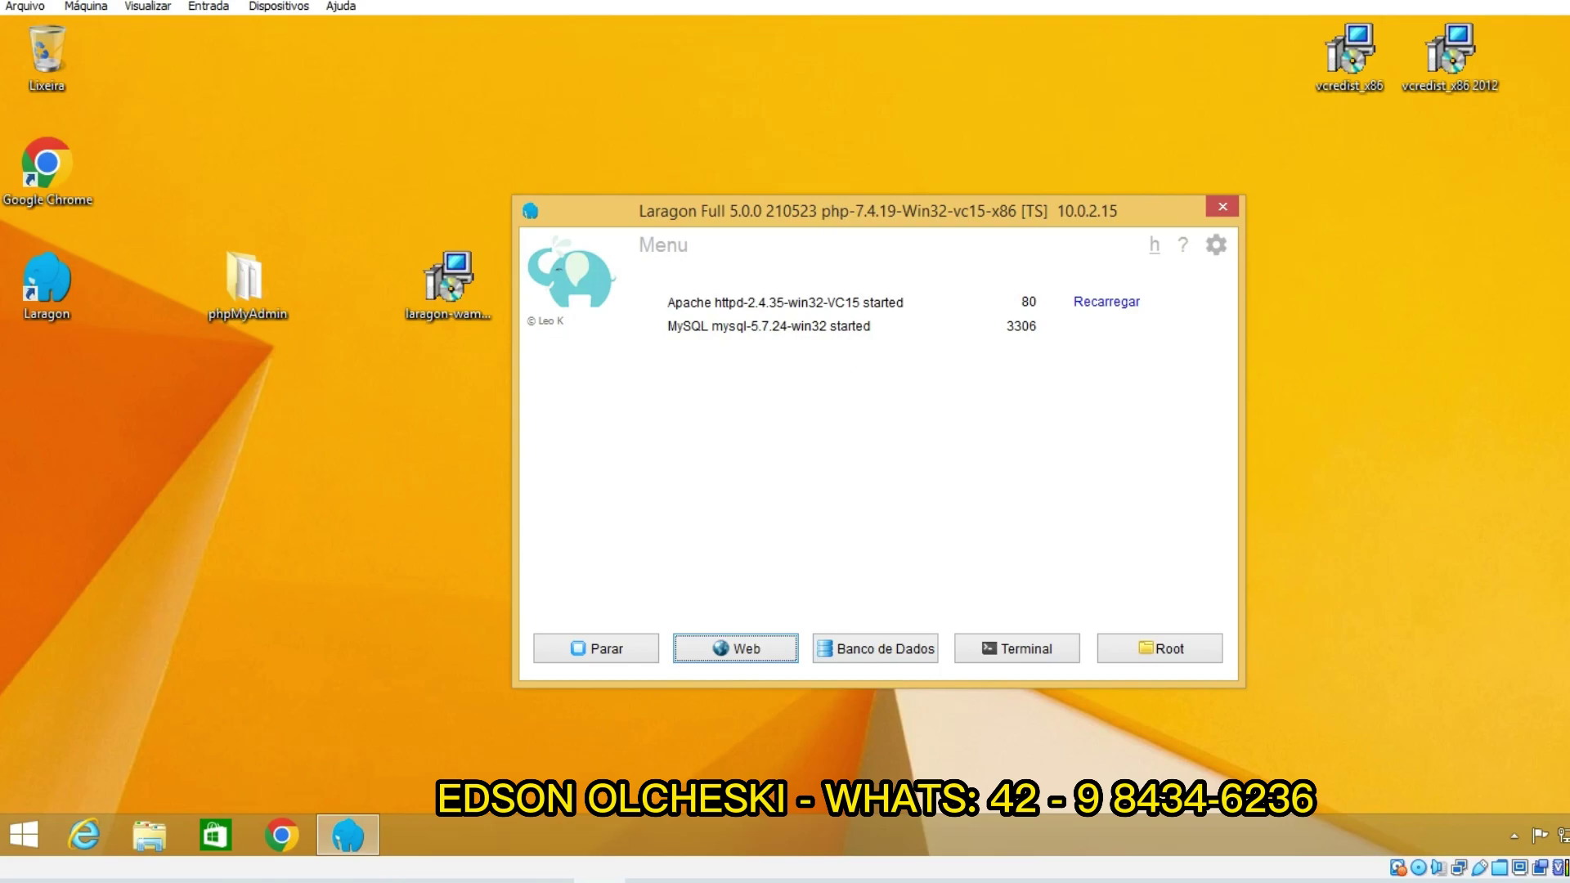
Step: Close the Computer window and reach Laragon's bin folder via the Root folder and its parent
left_click_drag(831, 211, 806, 181)
left_click(149, 834)
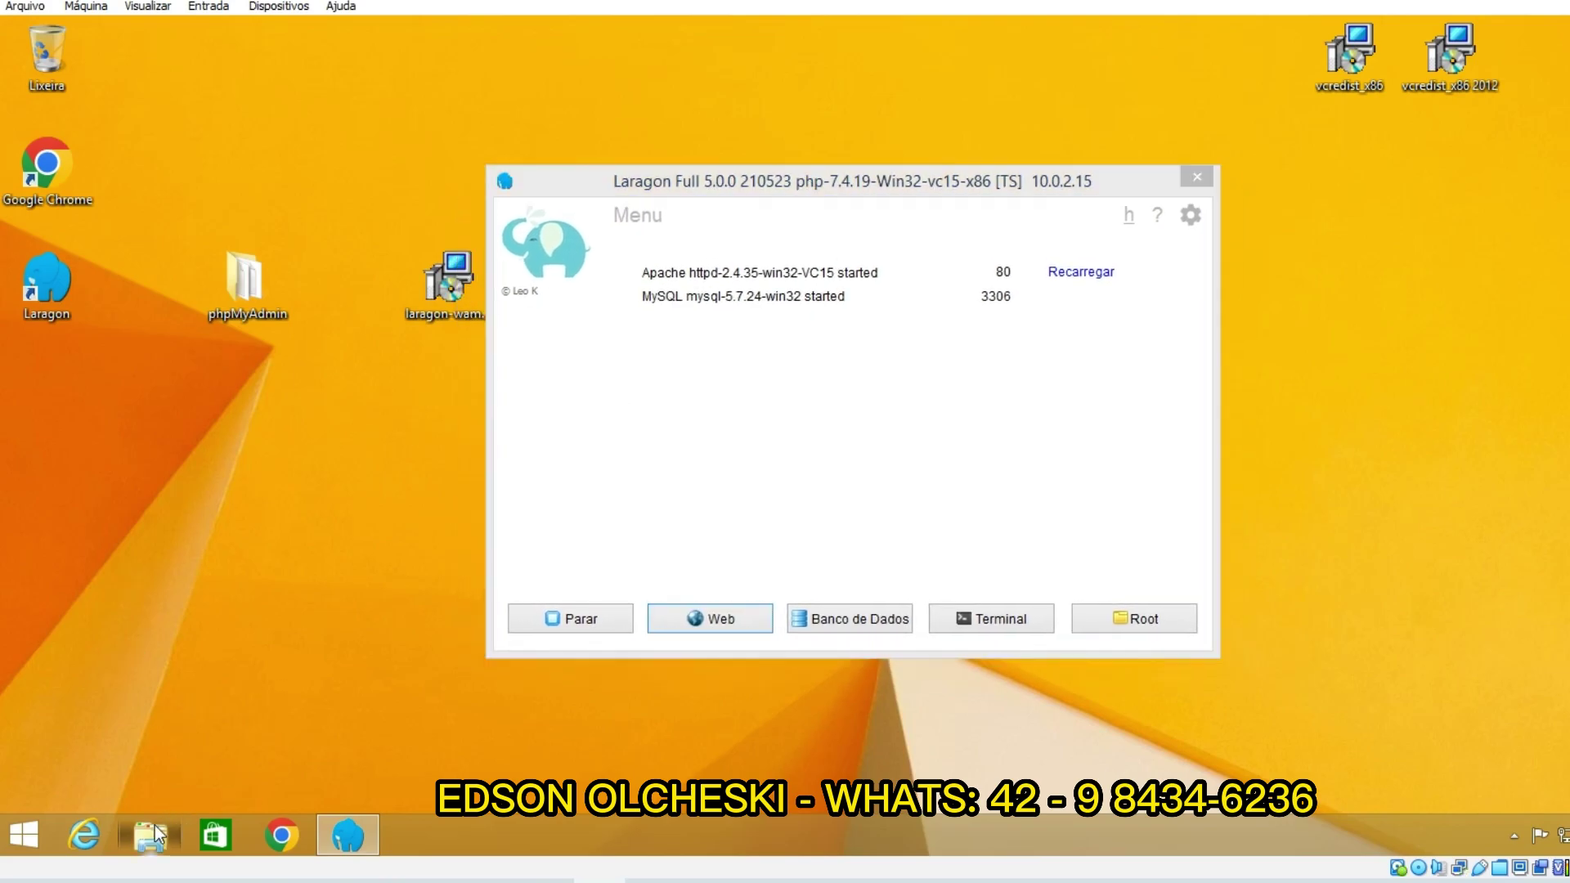
left_click(1360, 119)
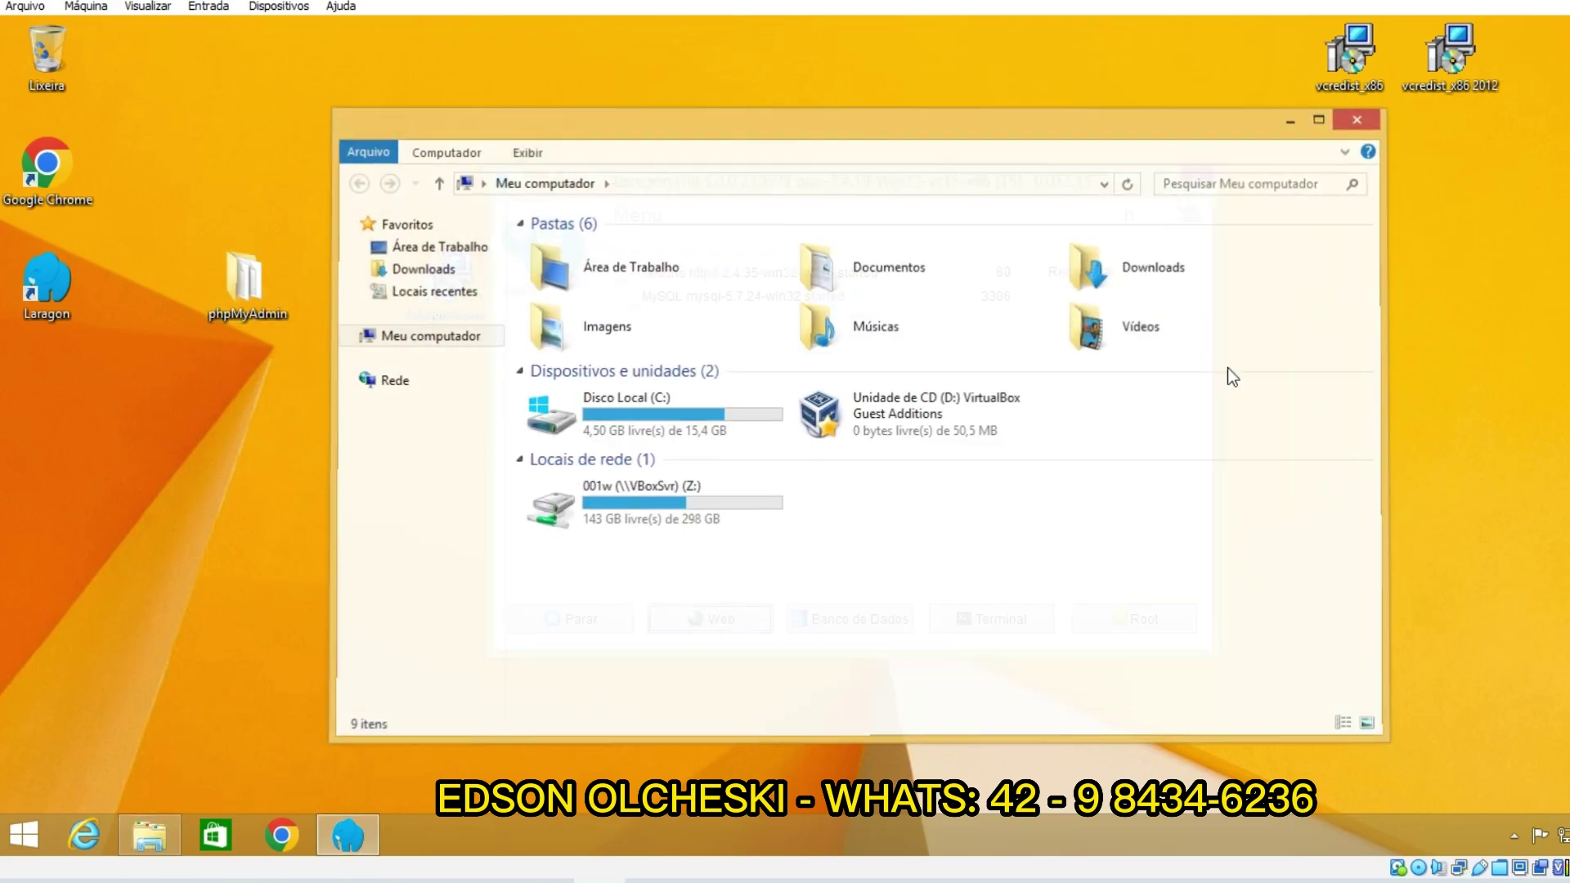
left_click(1109, 624)
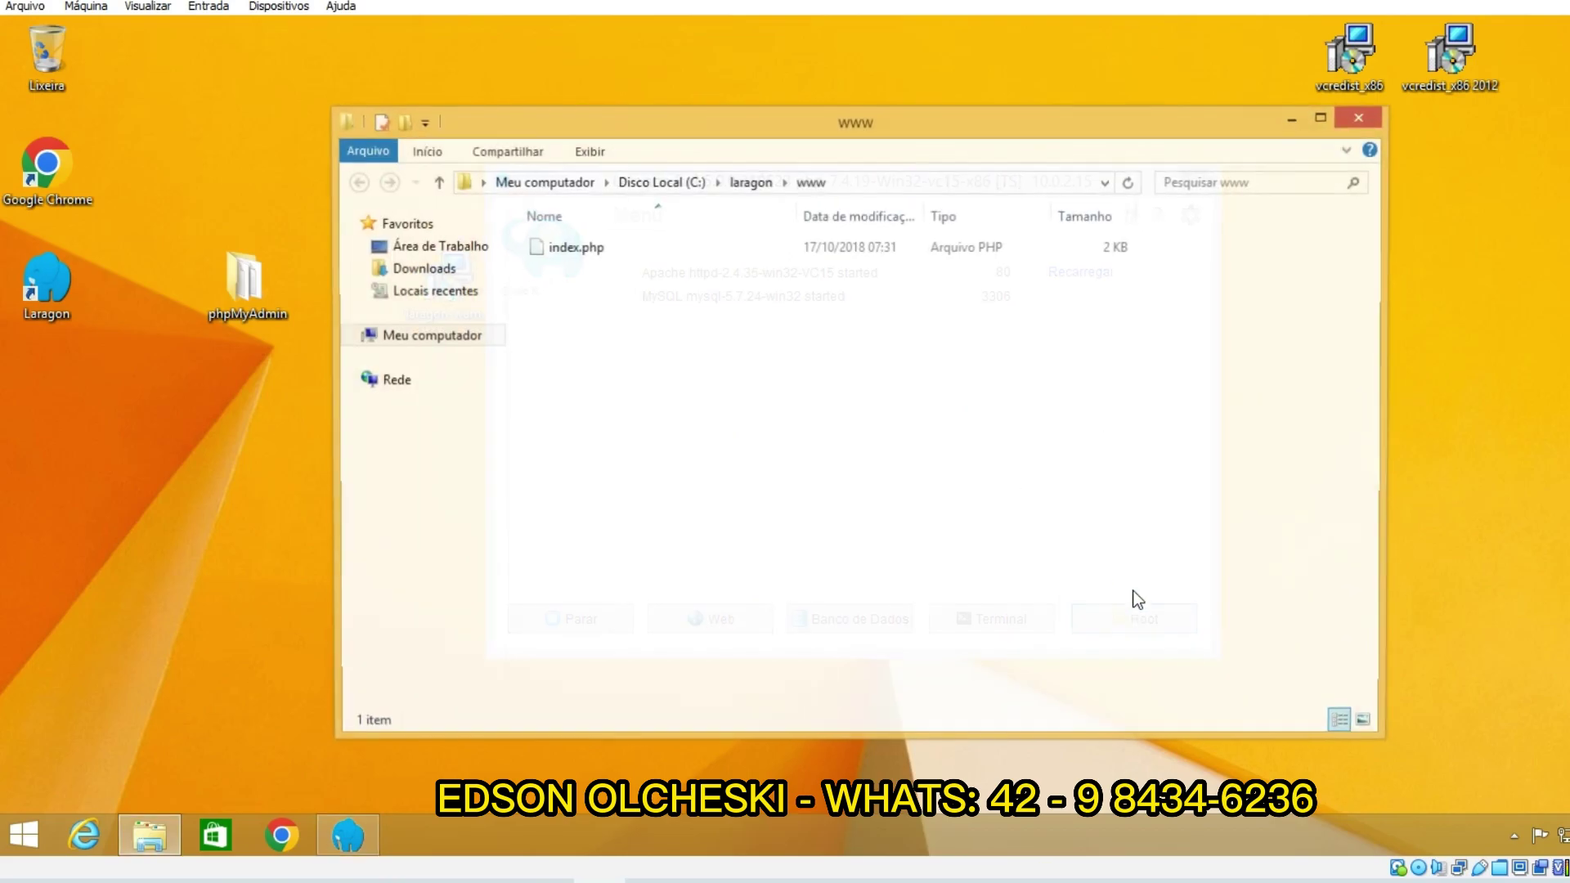
left_click(748, 183)
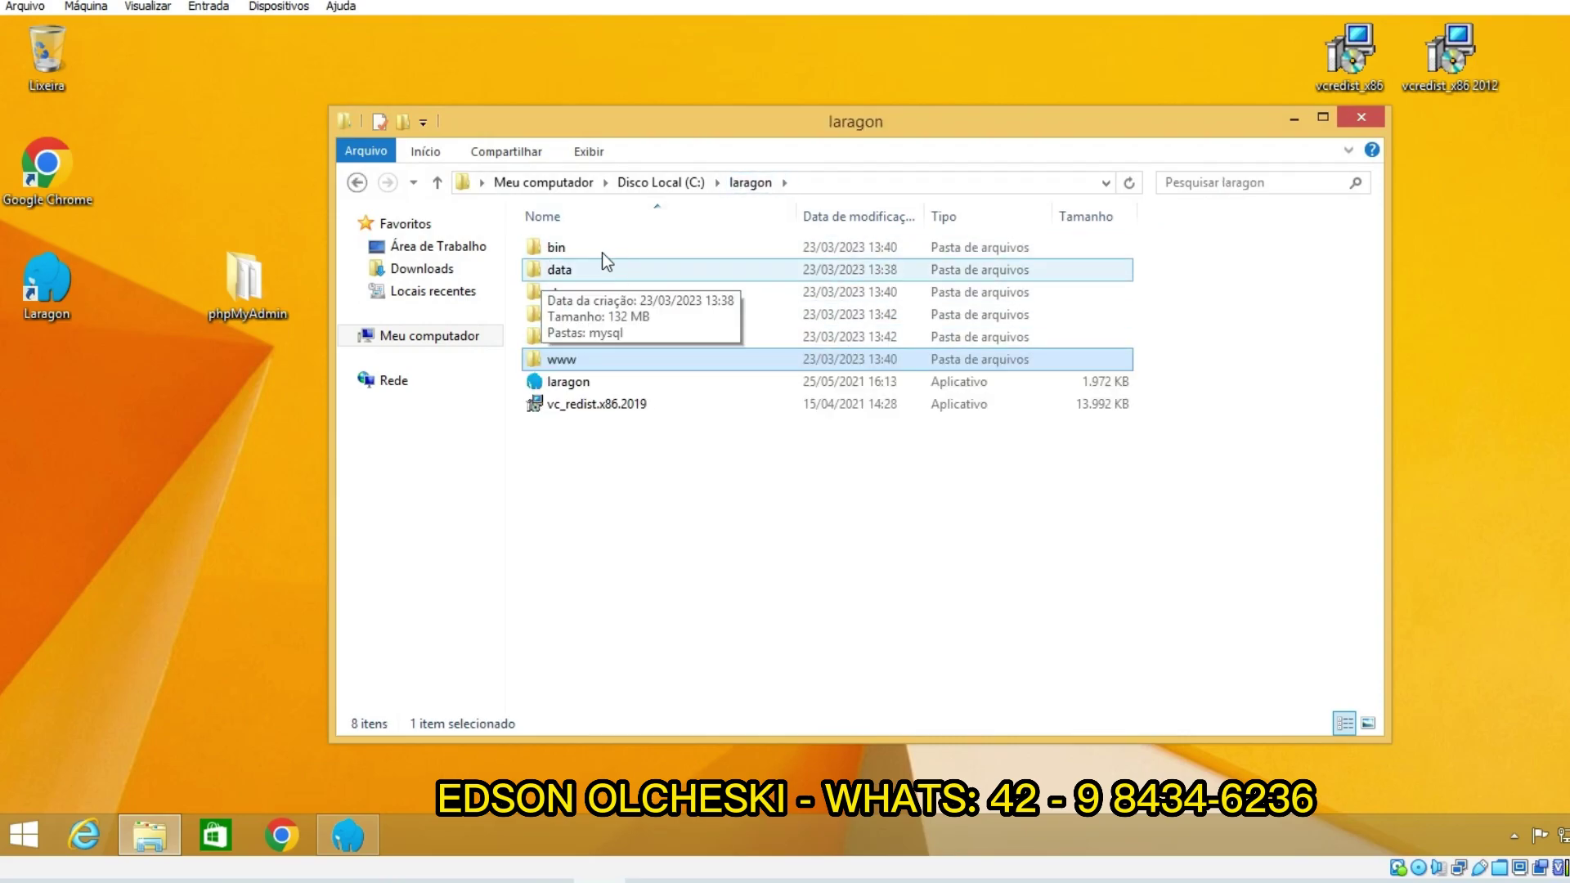
left_click_drag(626, 125, 709, 138)
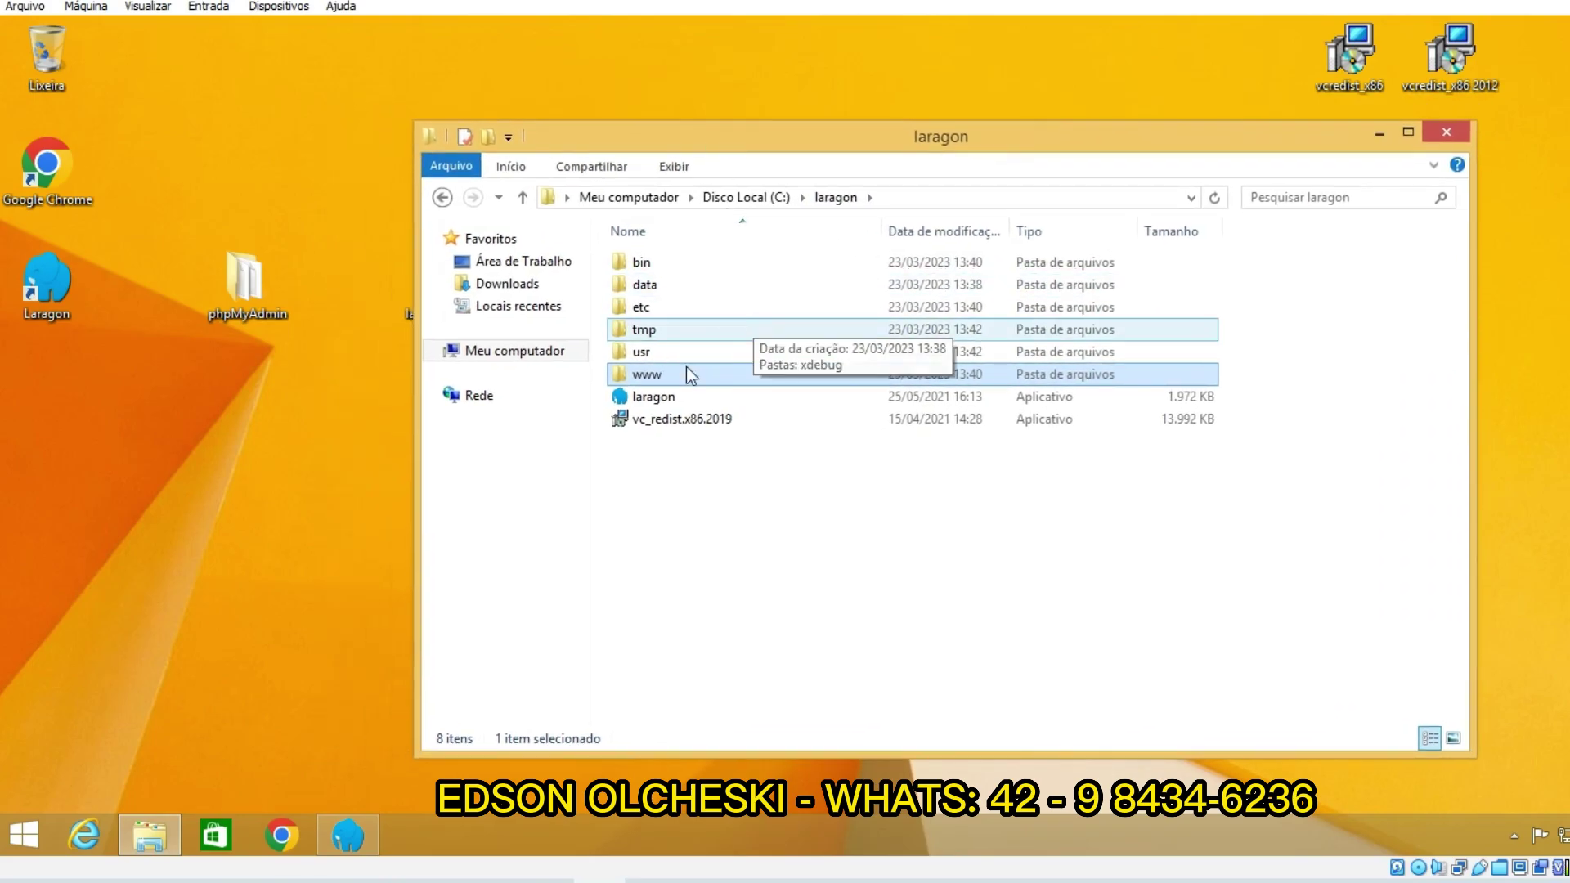
double_click(646, 260)
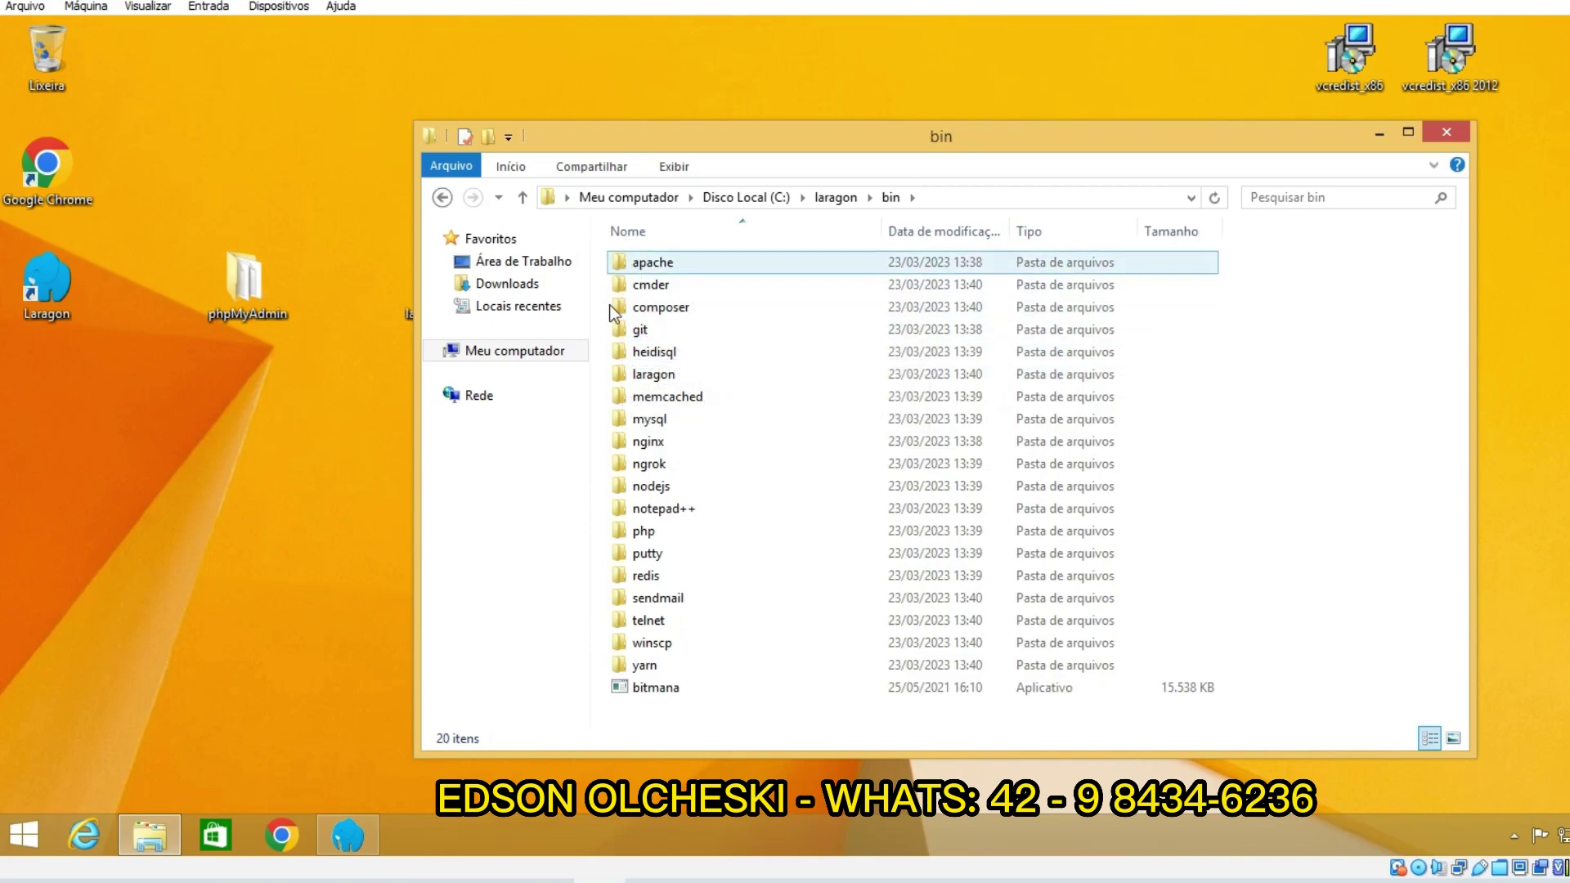
Step: Browse Meu computador > Disco Local (C:) > laragon > bin
left_click(521, 354)
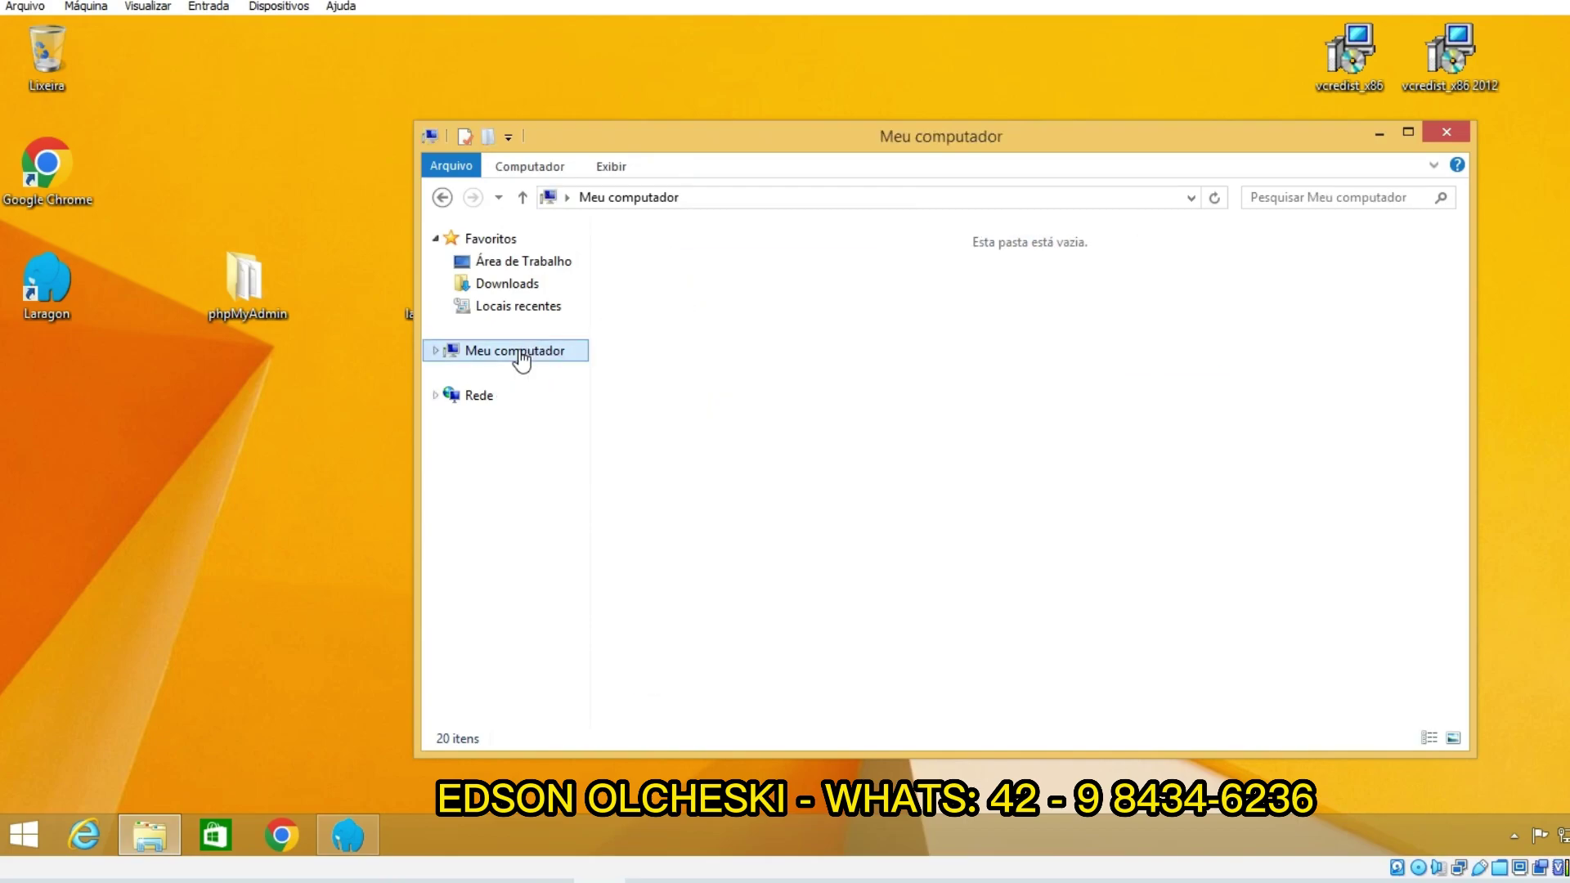
double_click(661, 423)
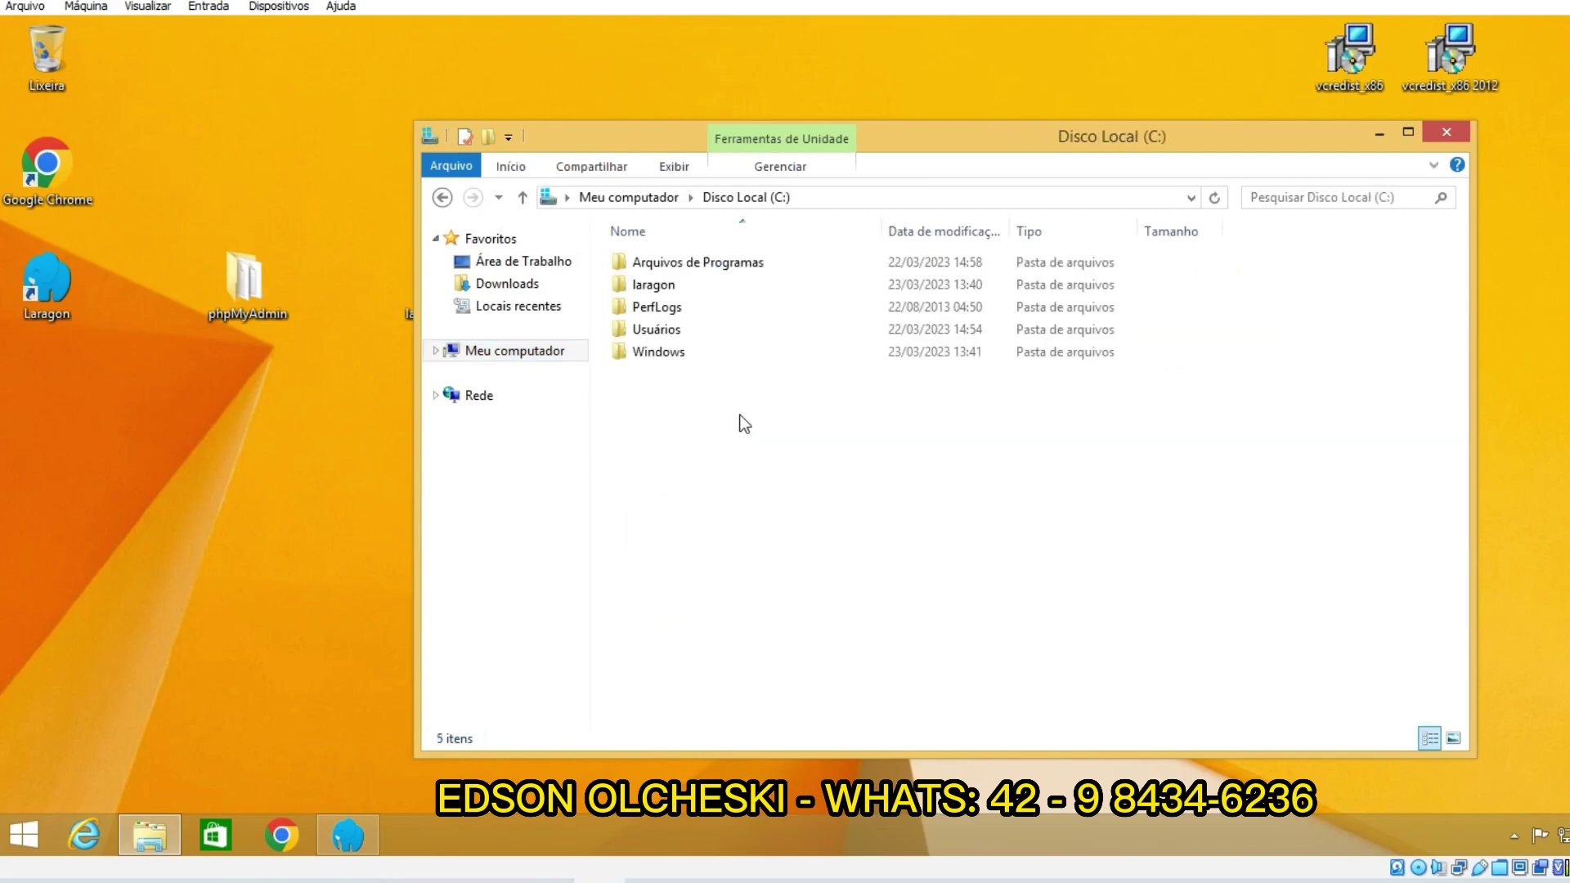
double_click(661, 283)
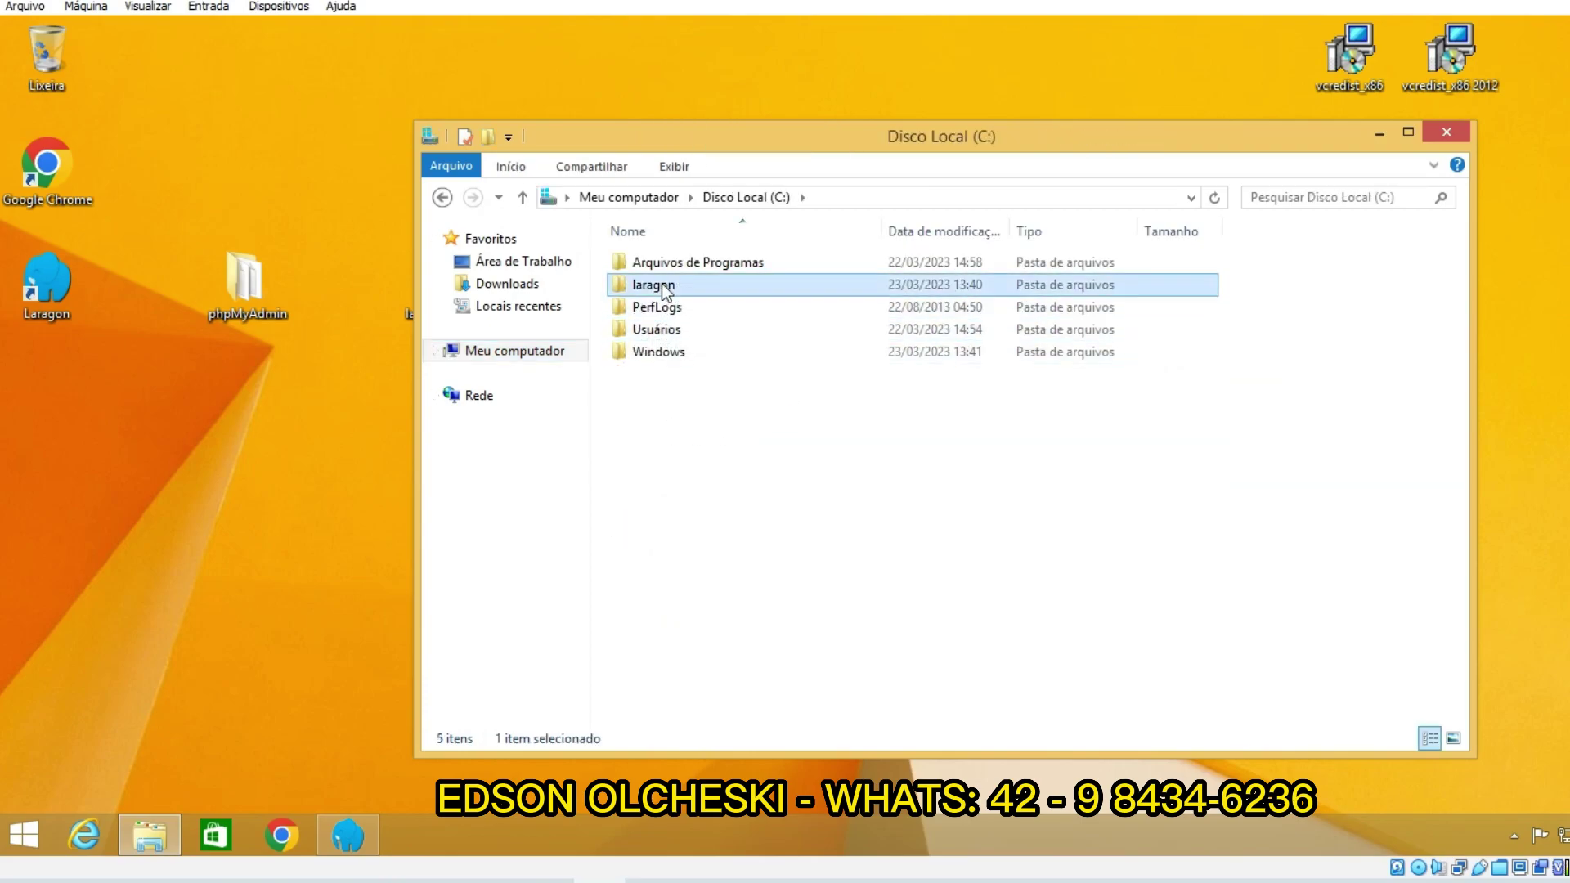
double_click(678, 263)
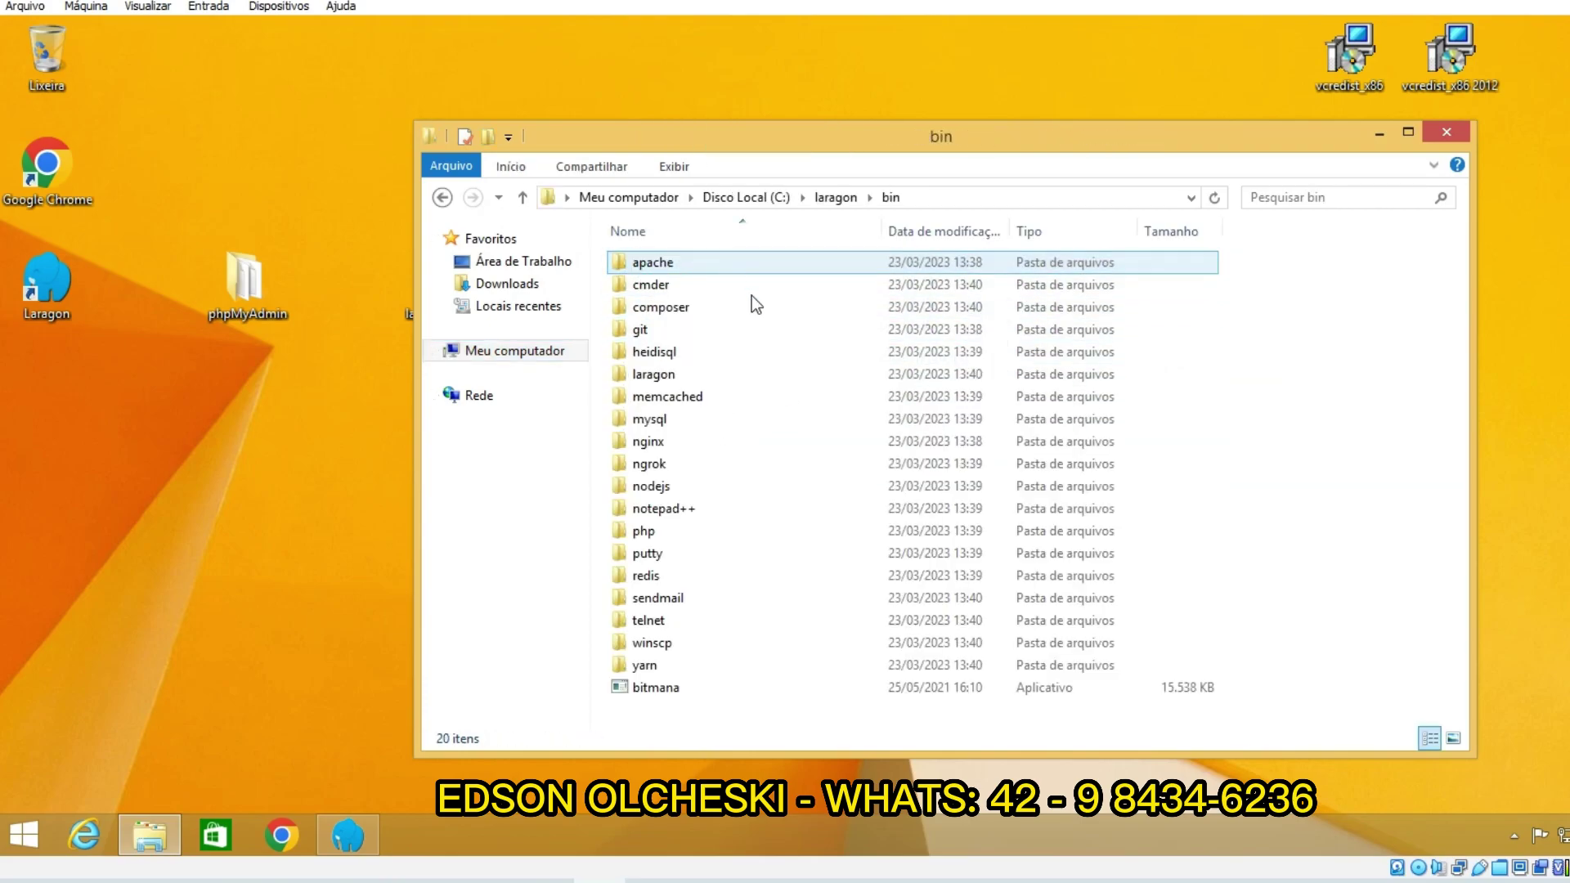
Step: Rename heidisql to heidisql1, close the bin window, and stop Laragon's Apache and MySQL
right_click(689, 352)
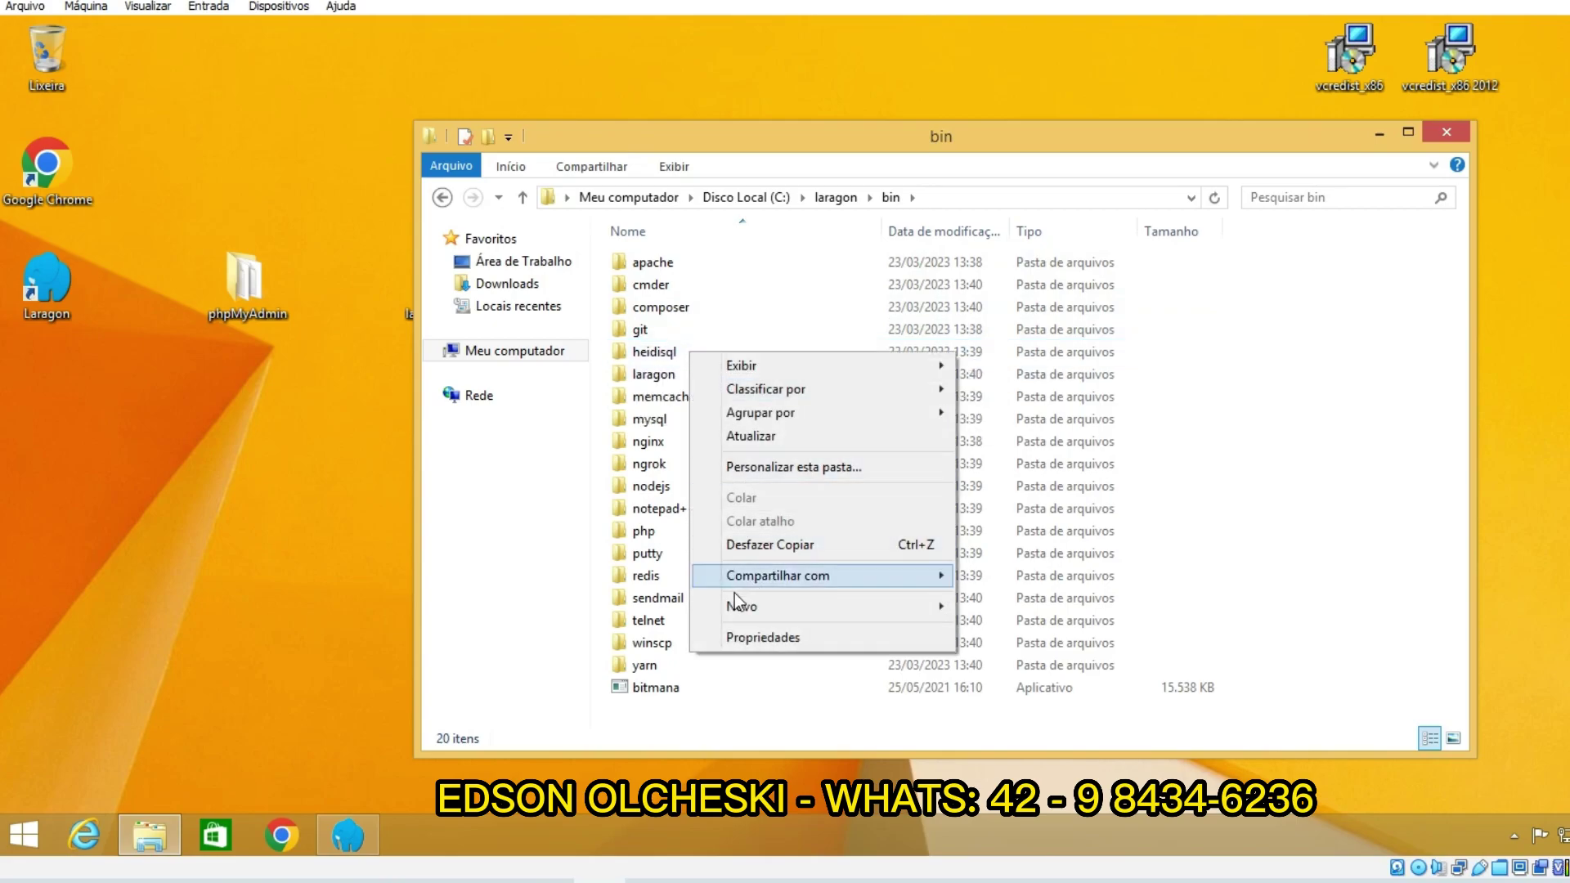
left_click(666, 359)
right_click(669, 356)
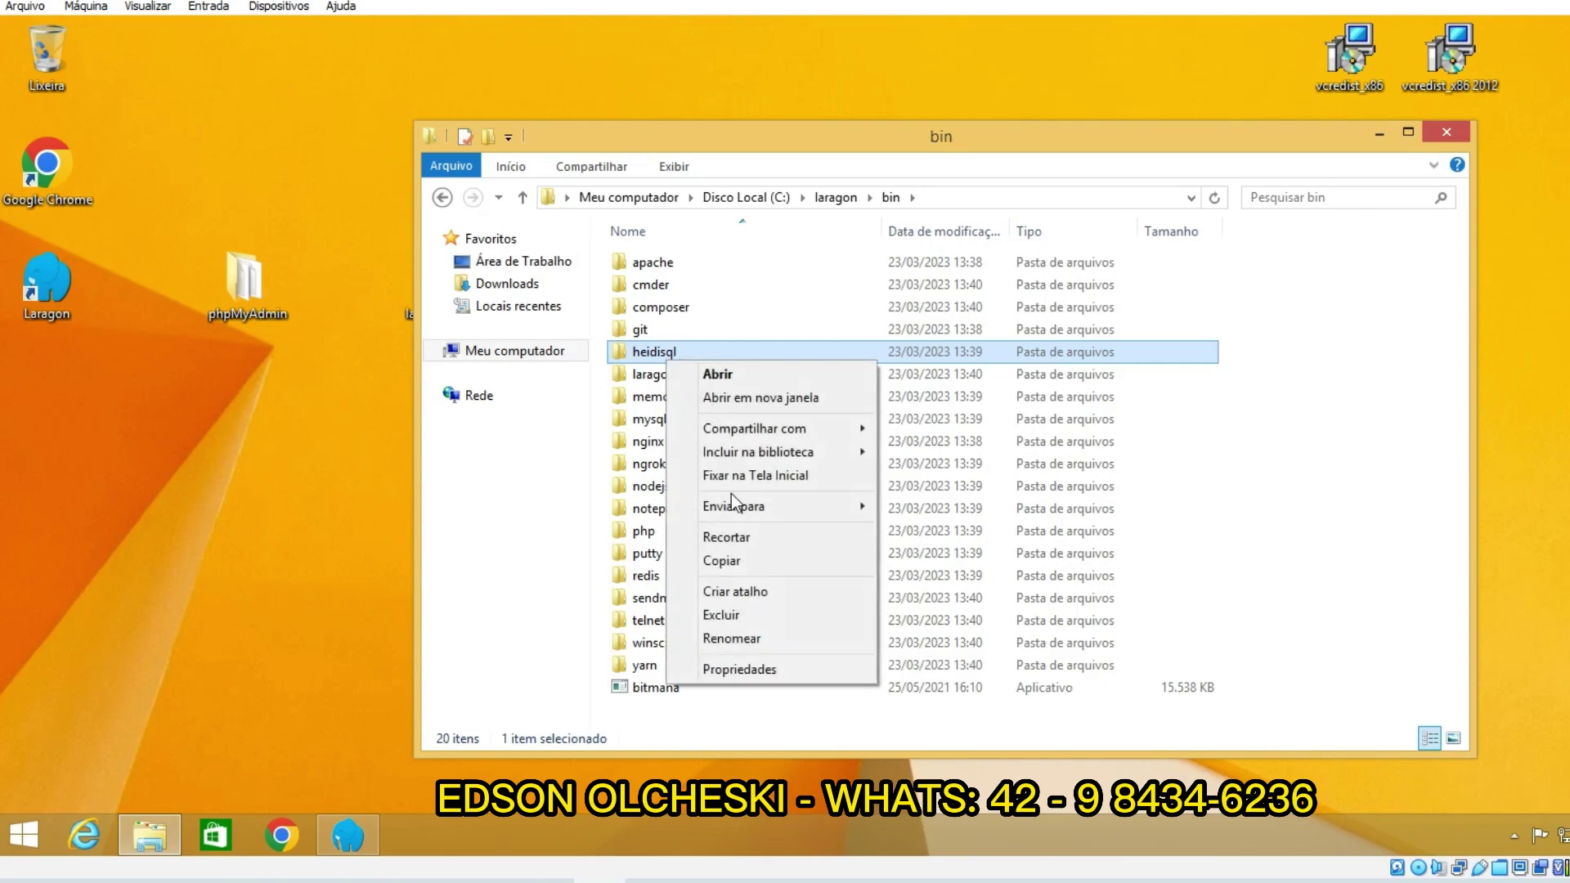
left_click(726, 634)
left_click(696, 354)
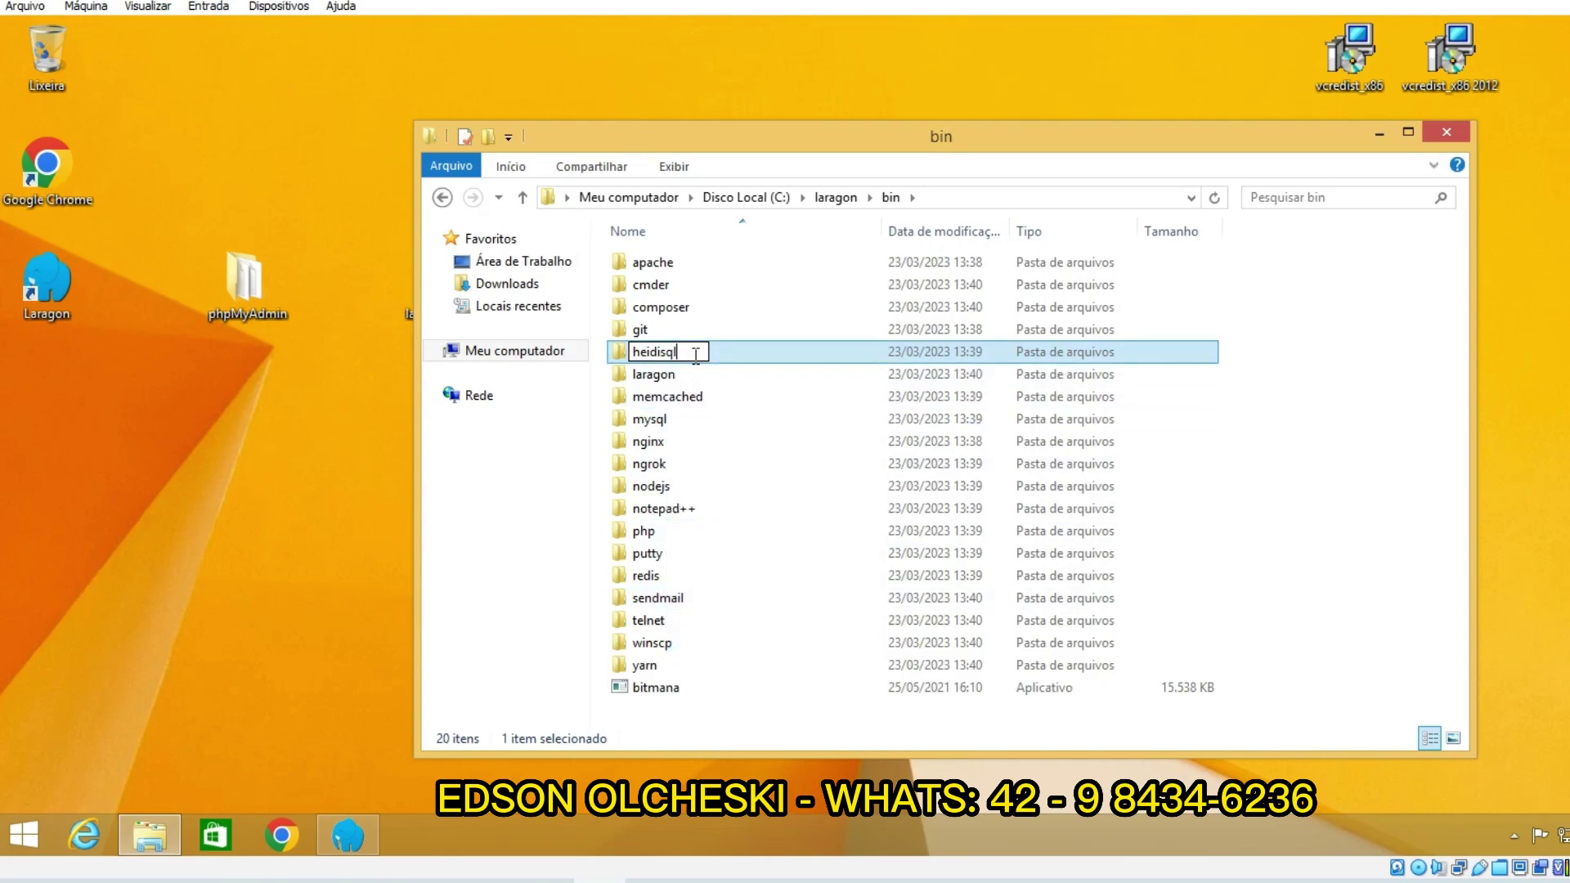
type("1")
key("Return")
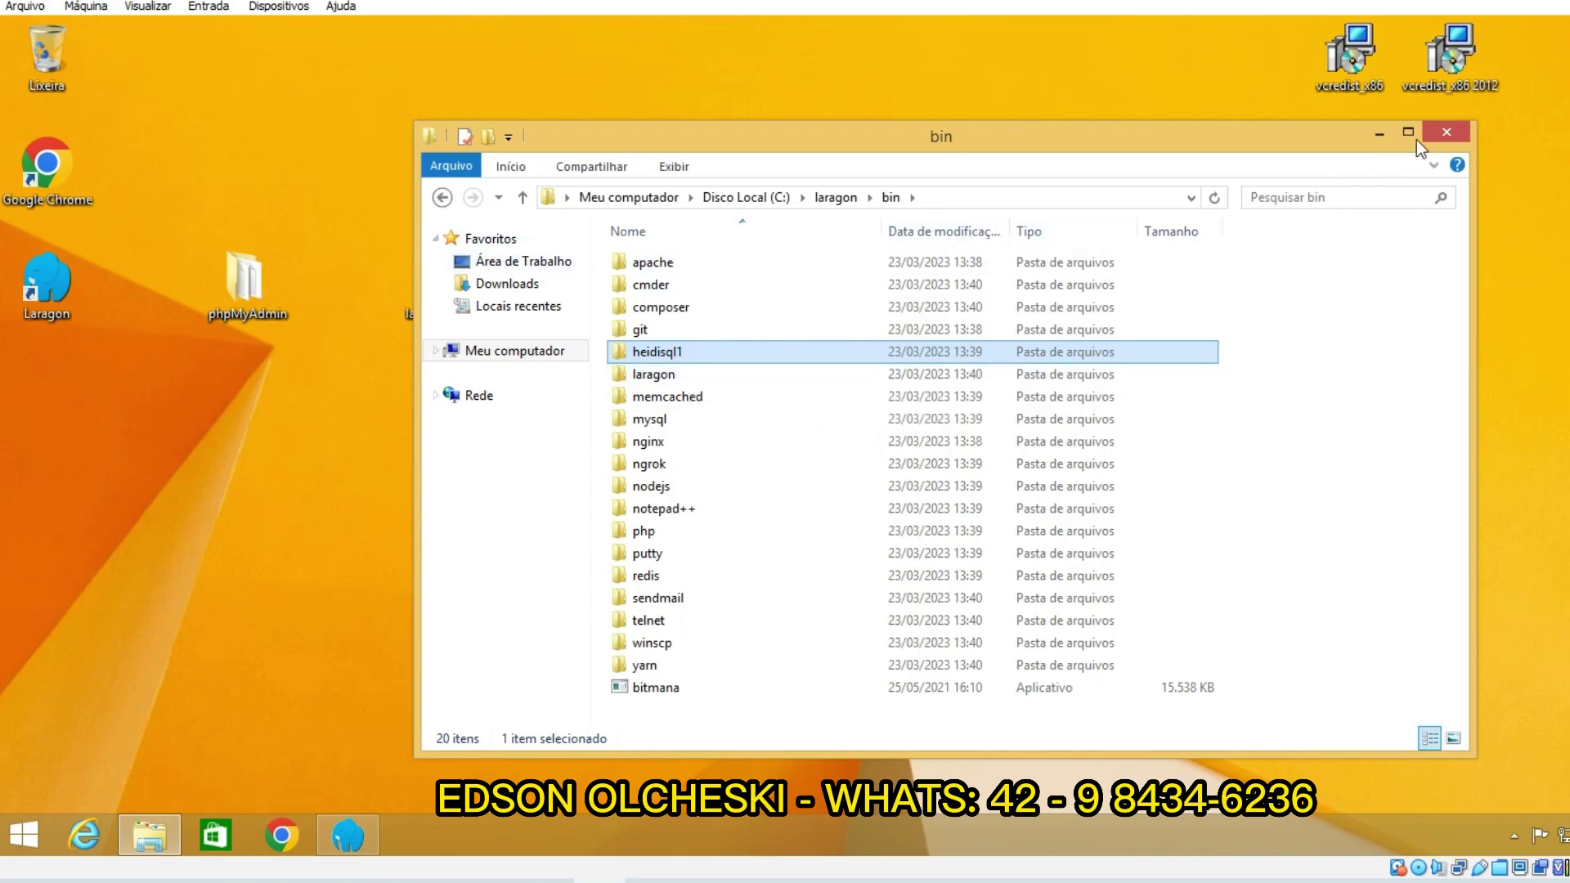
left_click(1446, 132)
left_click(580, 620)
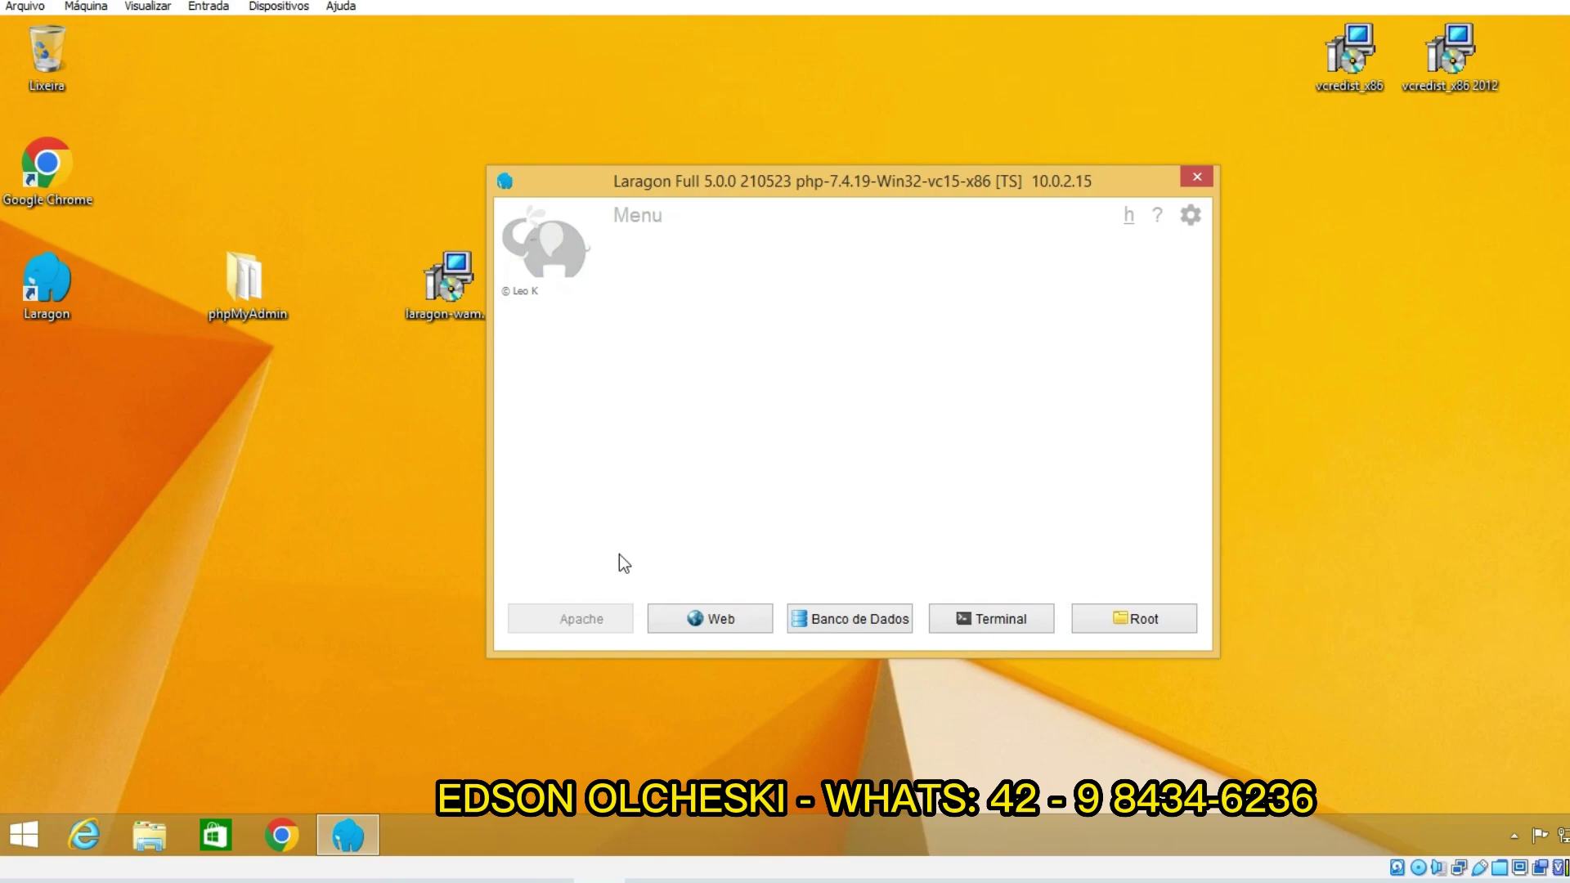
Step: Start all Laragon services, check the Banco de Dados list, then select the desktop phpMyAdmin folder
left_click(584, 620)
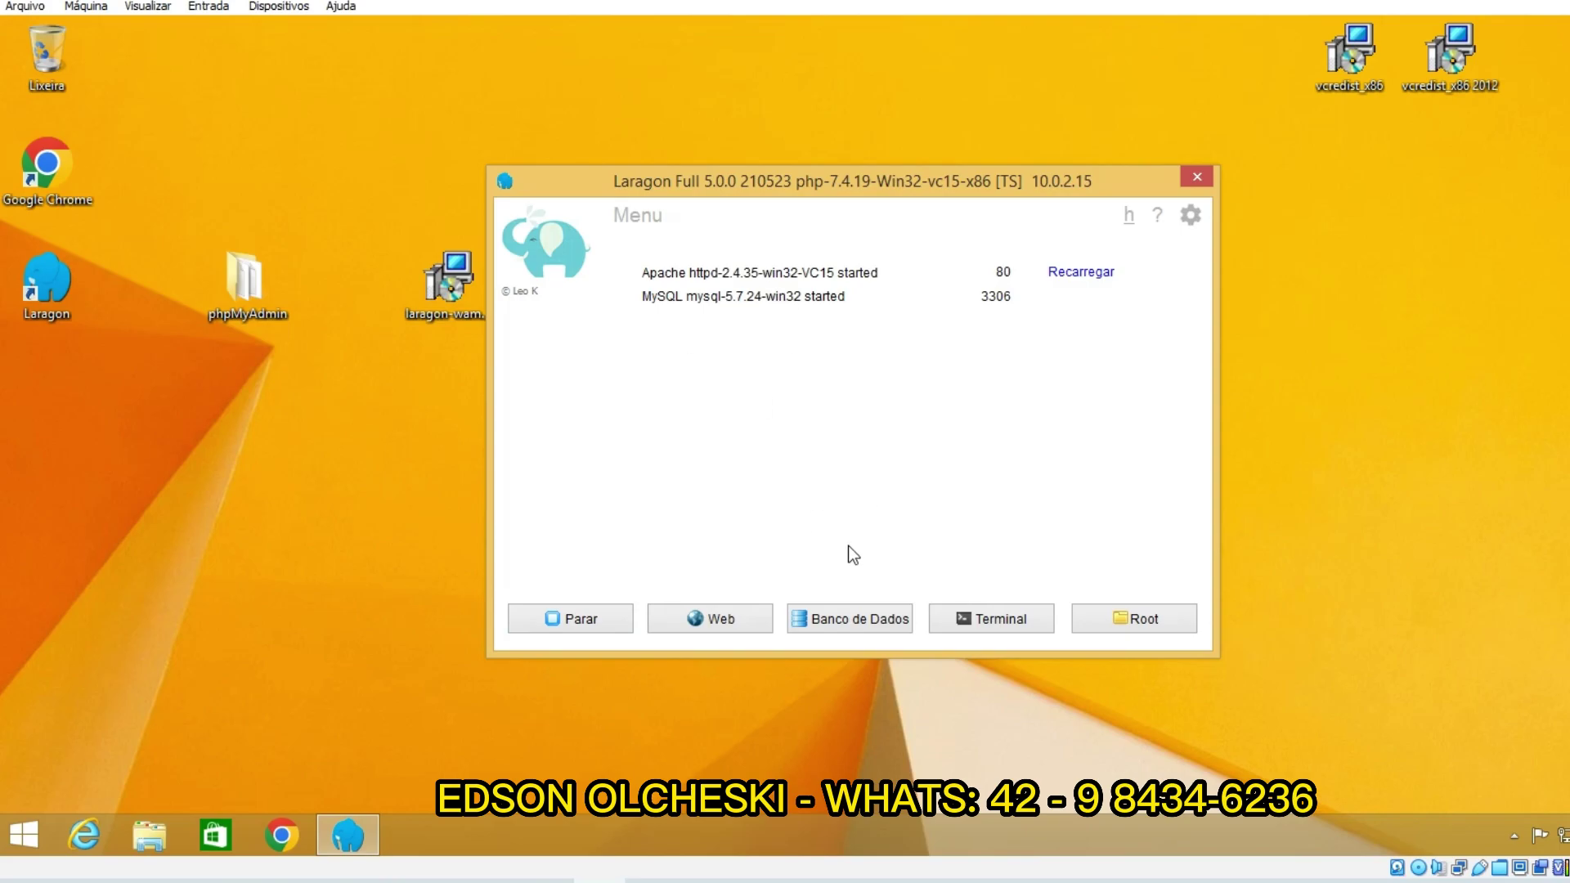
left_click(846, 618)
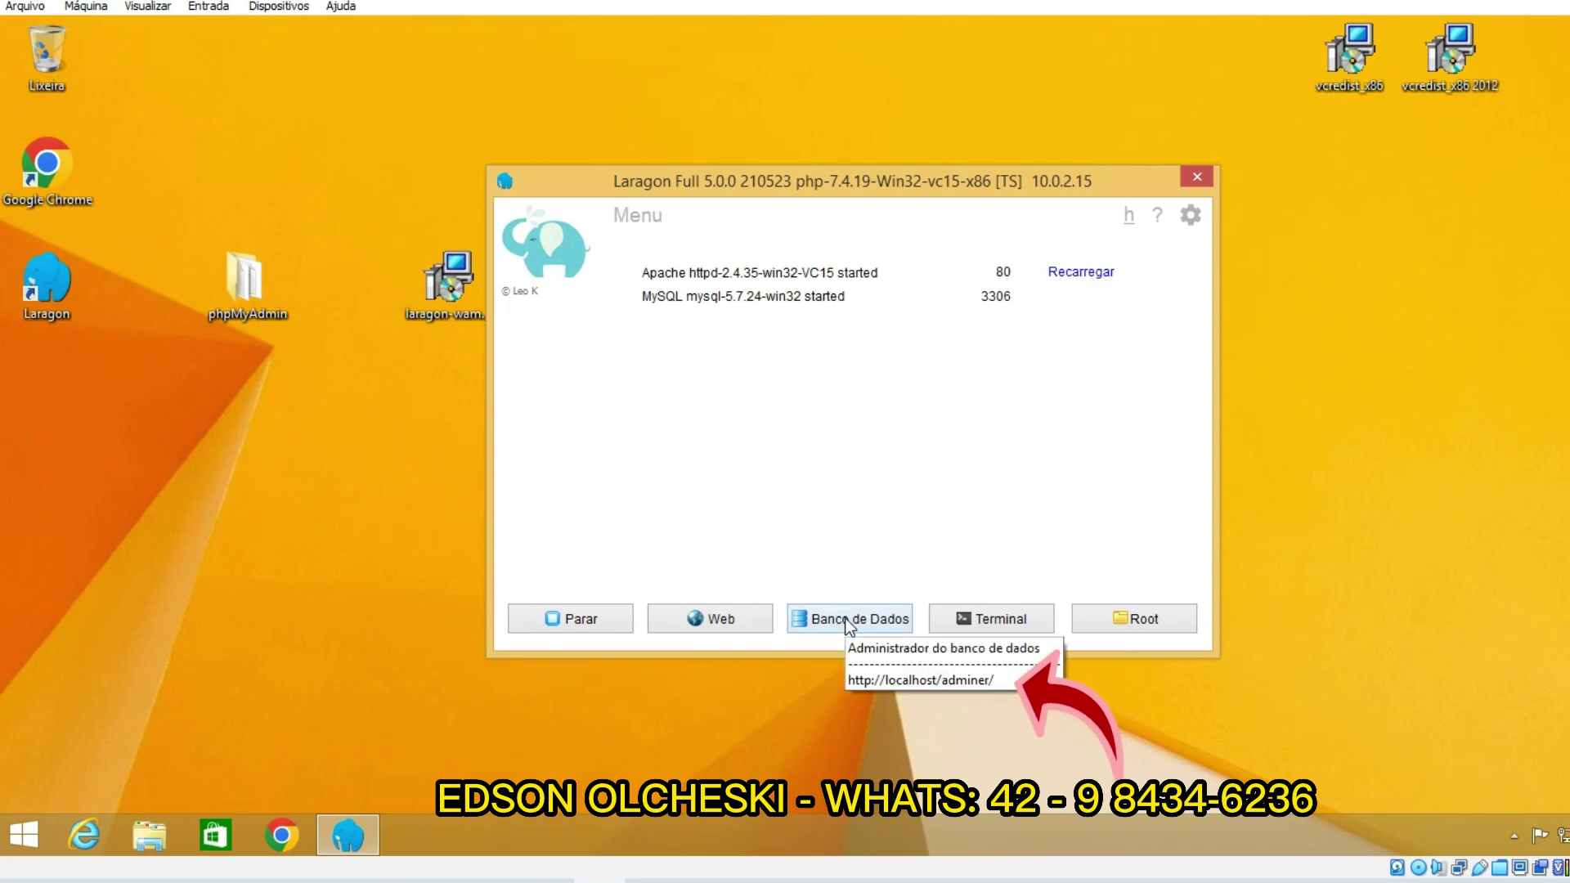
left_click(865, 566)
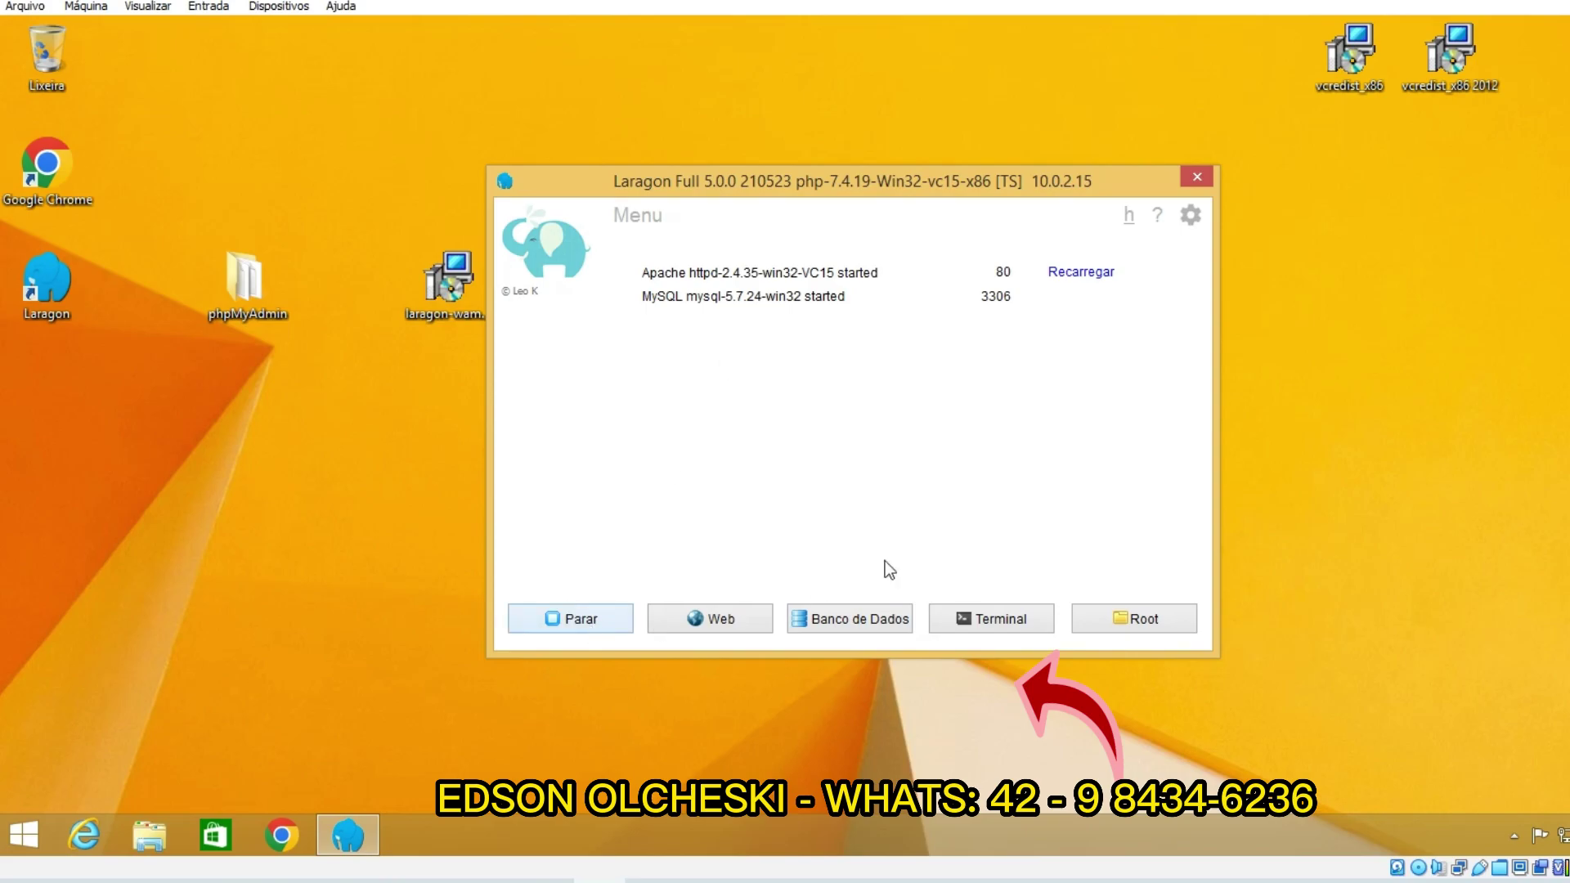
left_click(840, 626)
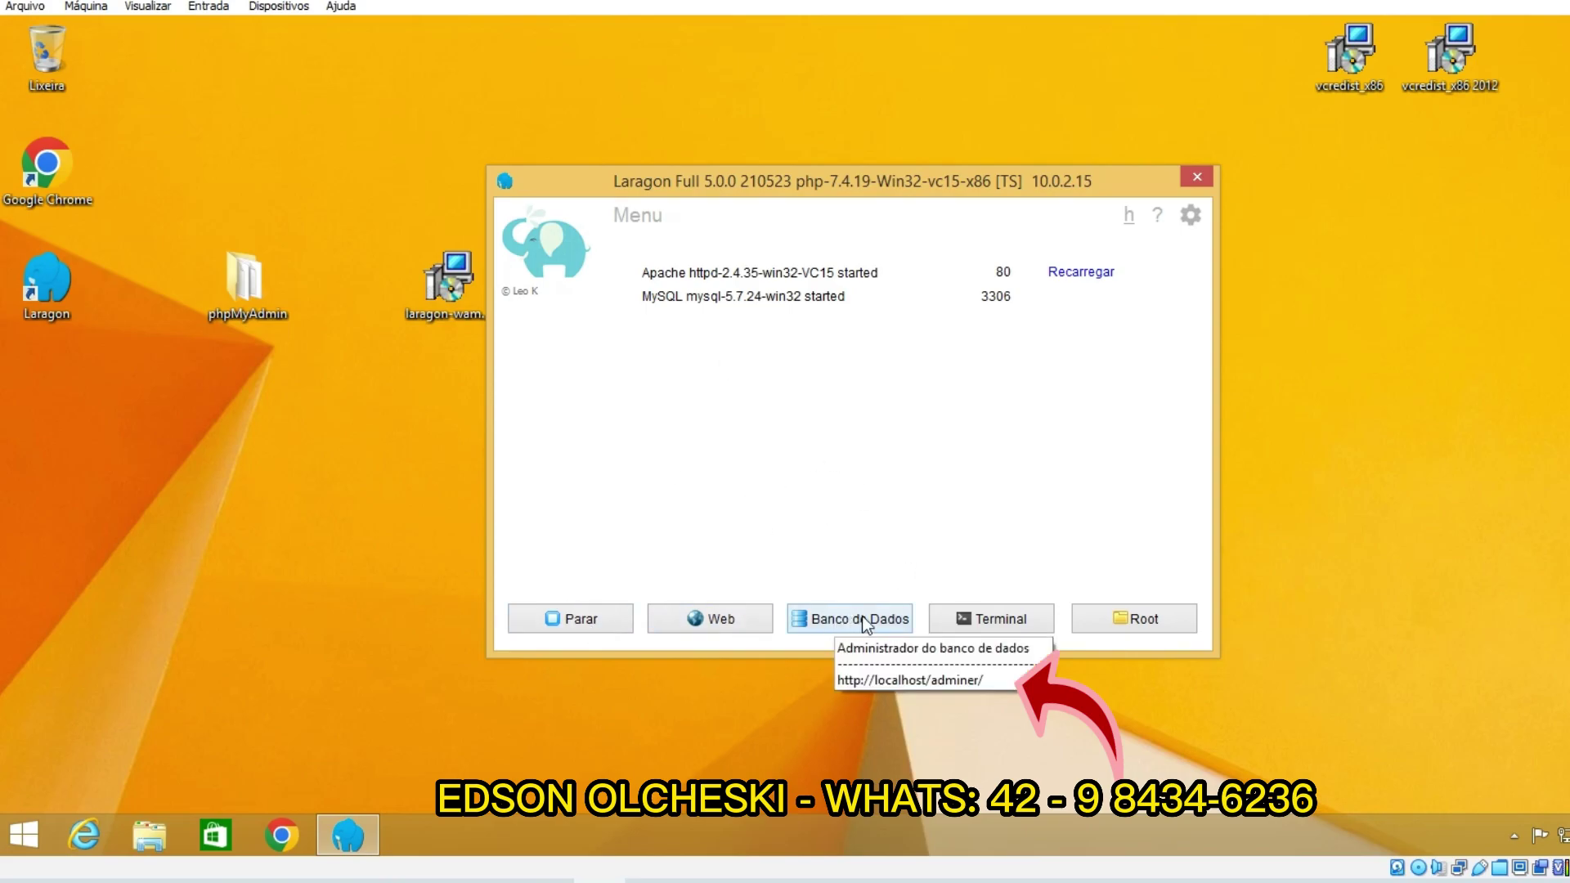
left_click(862, 617)
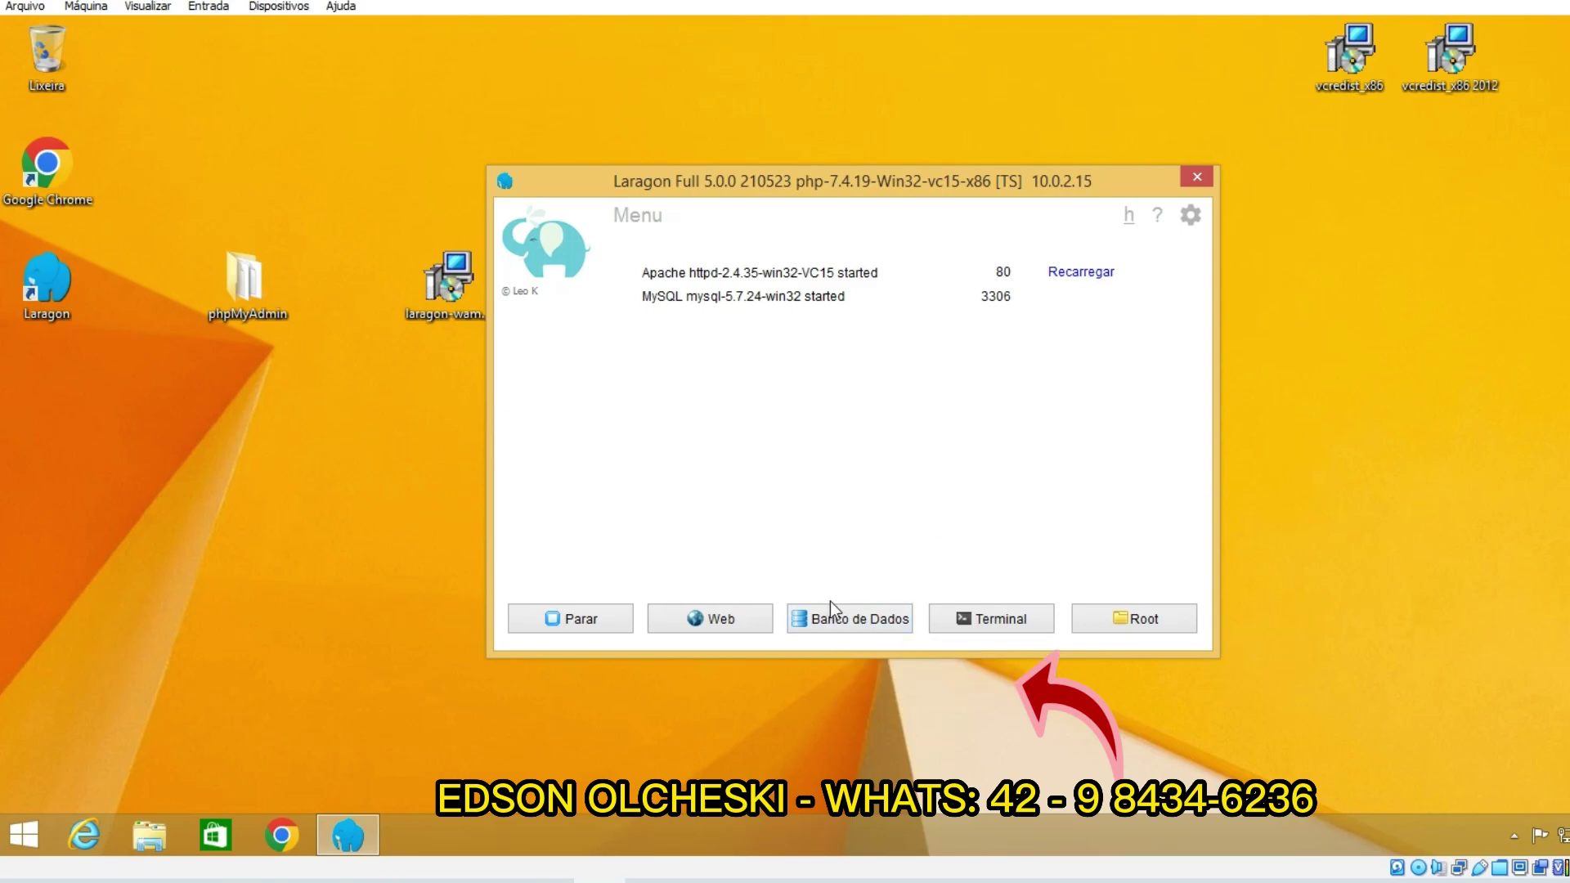
left_click(853, 625)
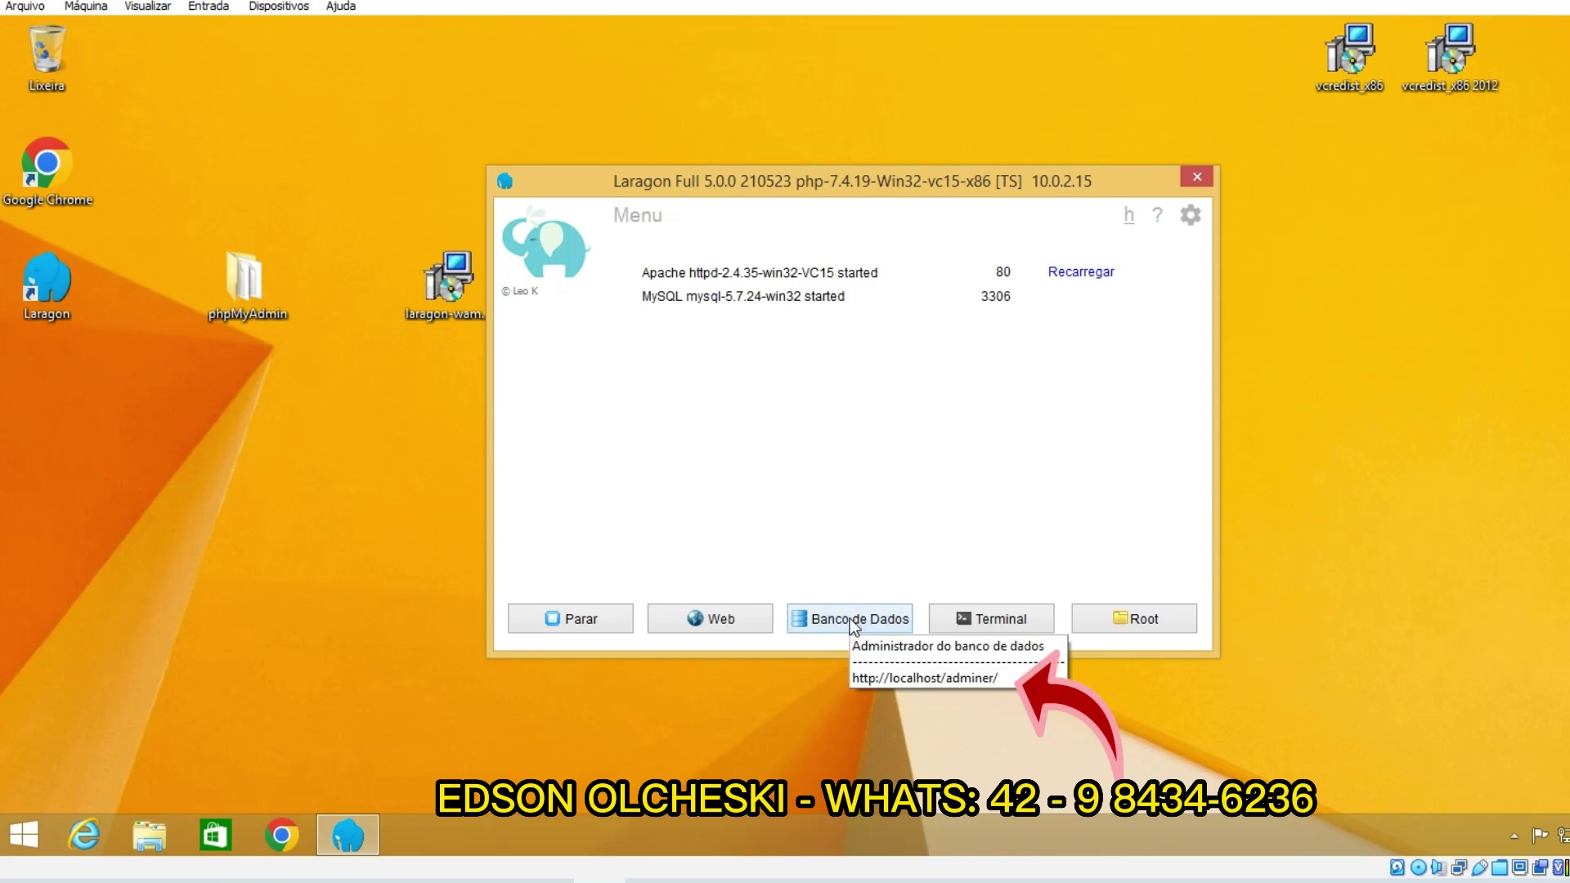
left_click(851, 618)
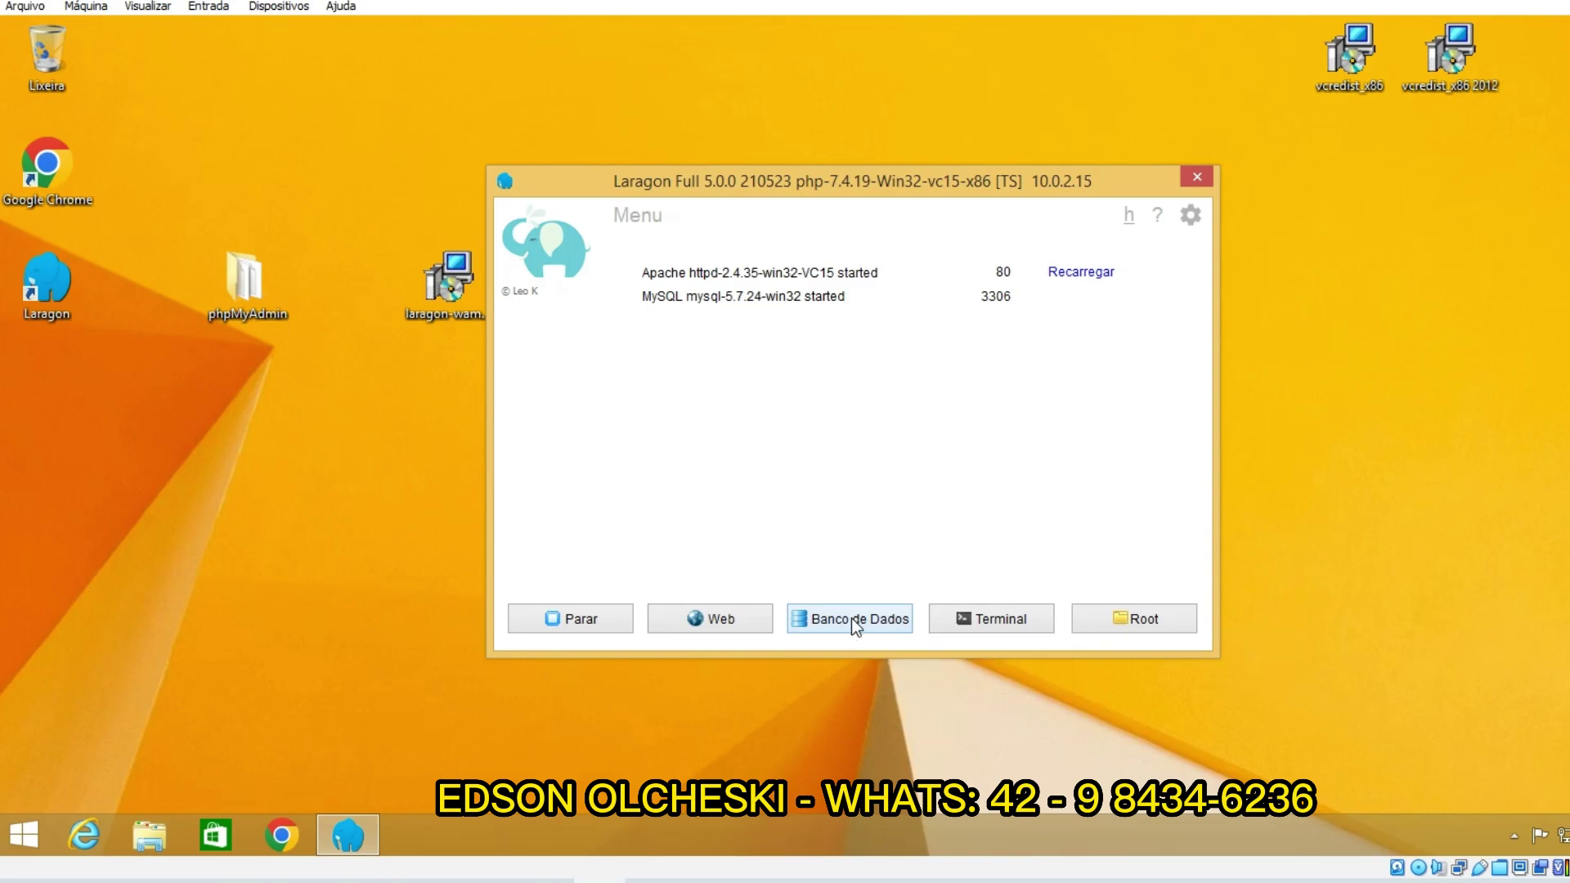
left_click(289, 301)
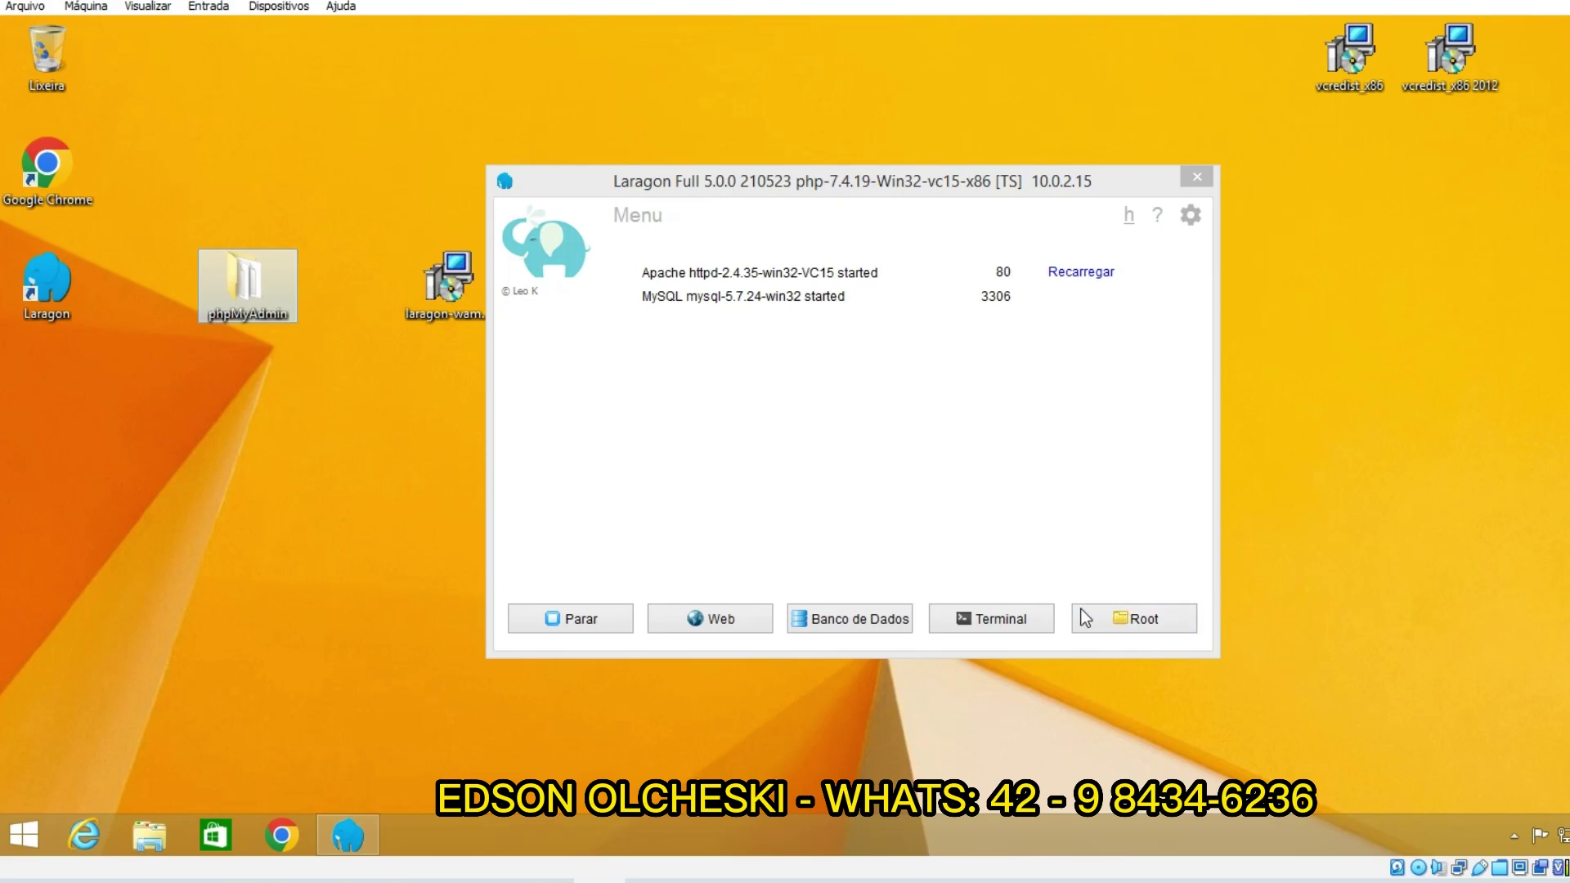
Step: Open C:\laragon\etc\apps and drag the desktop phpMyAdmin folder into it
left_click(1117, 613)
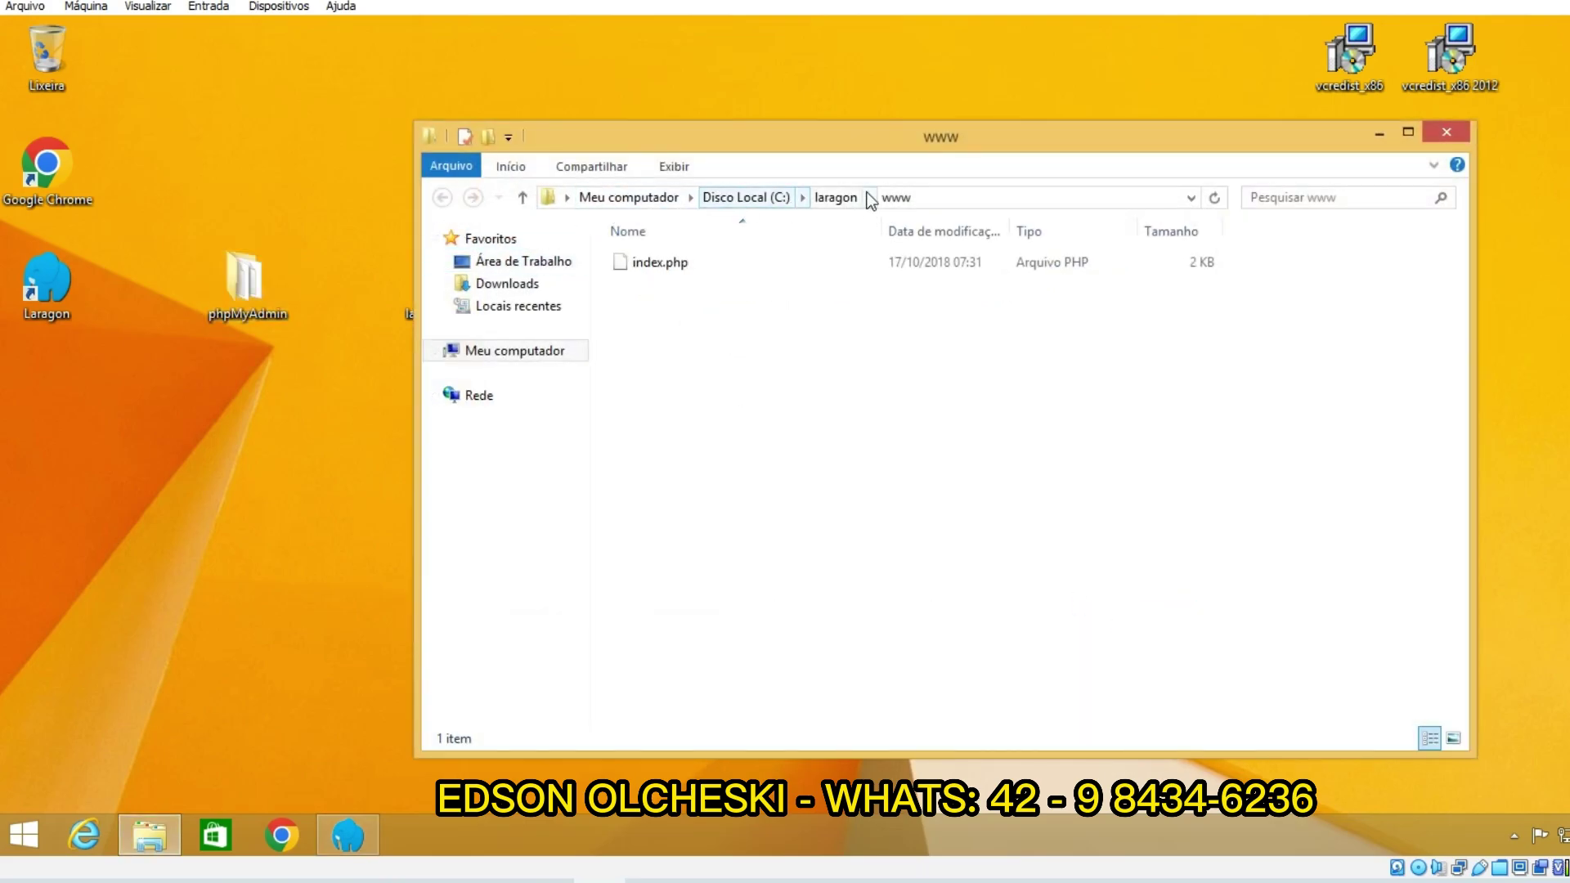
left_click(848, 201)
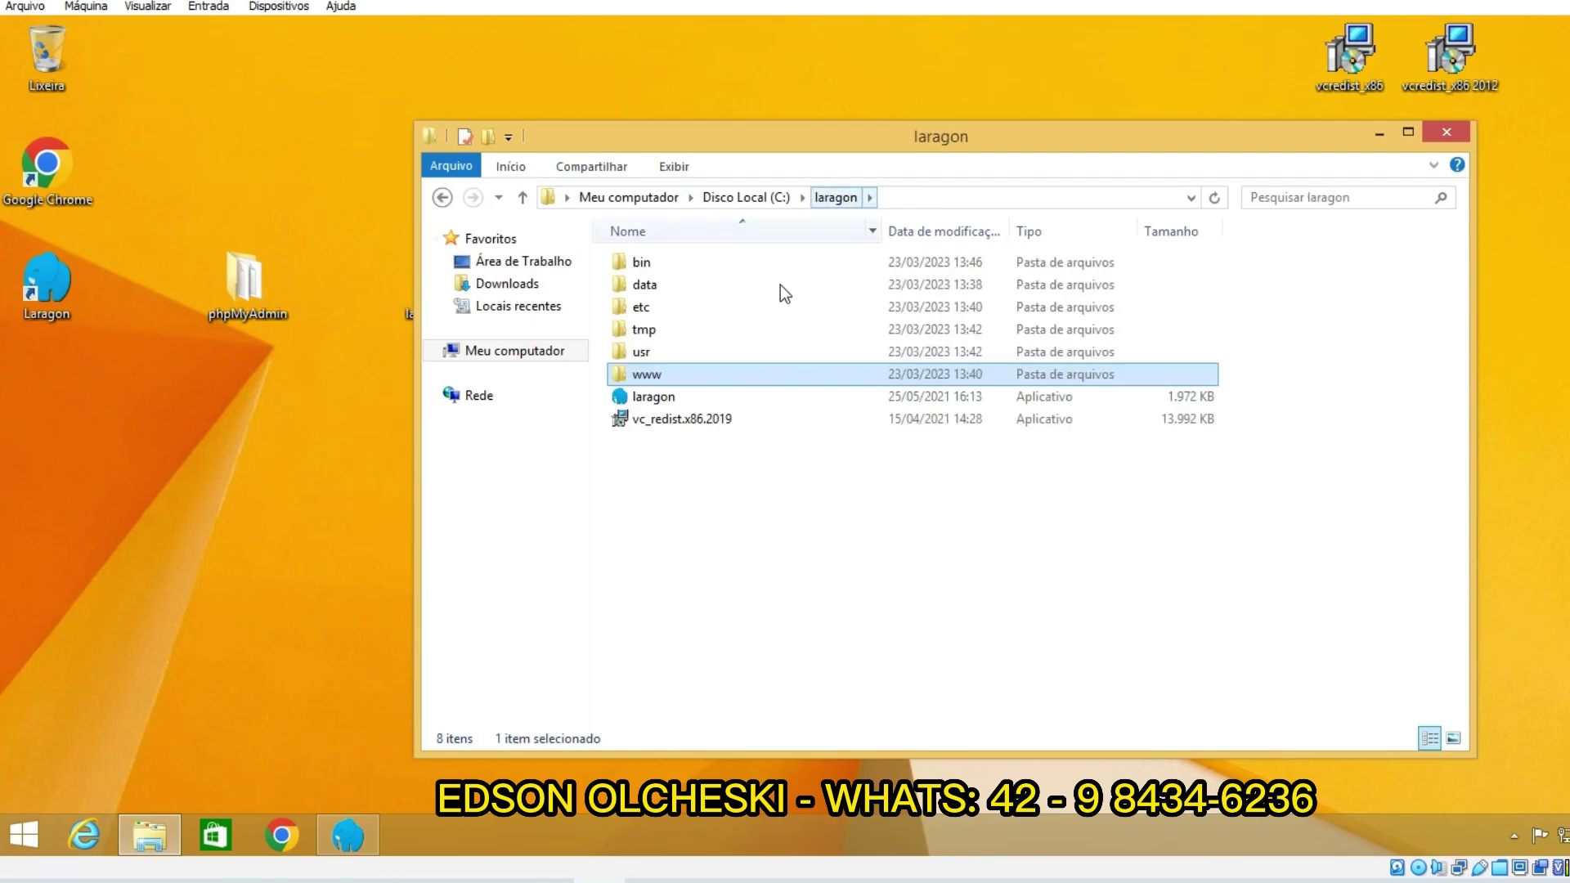
double_click(654, 309)
left_click(642, 286)
double_click(642, 287)
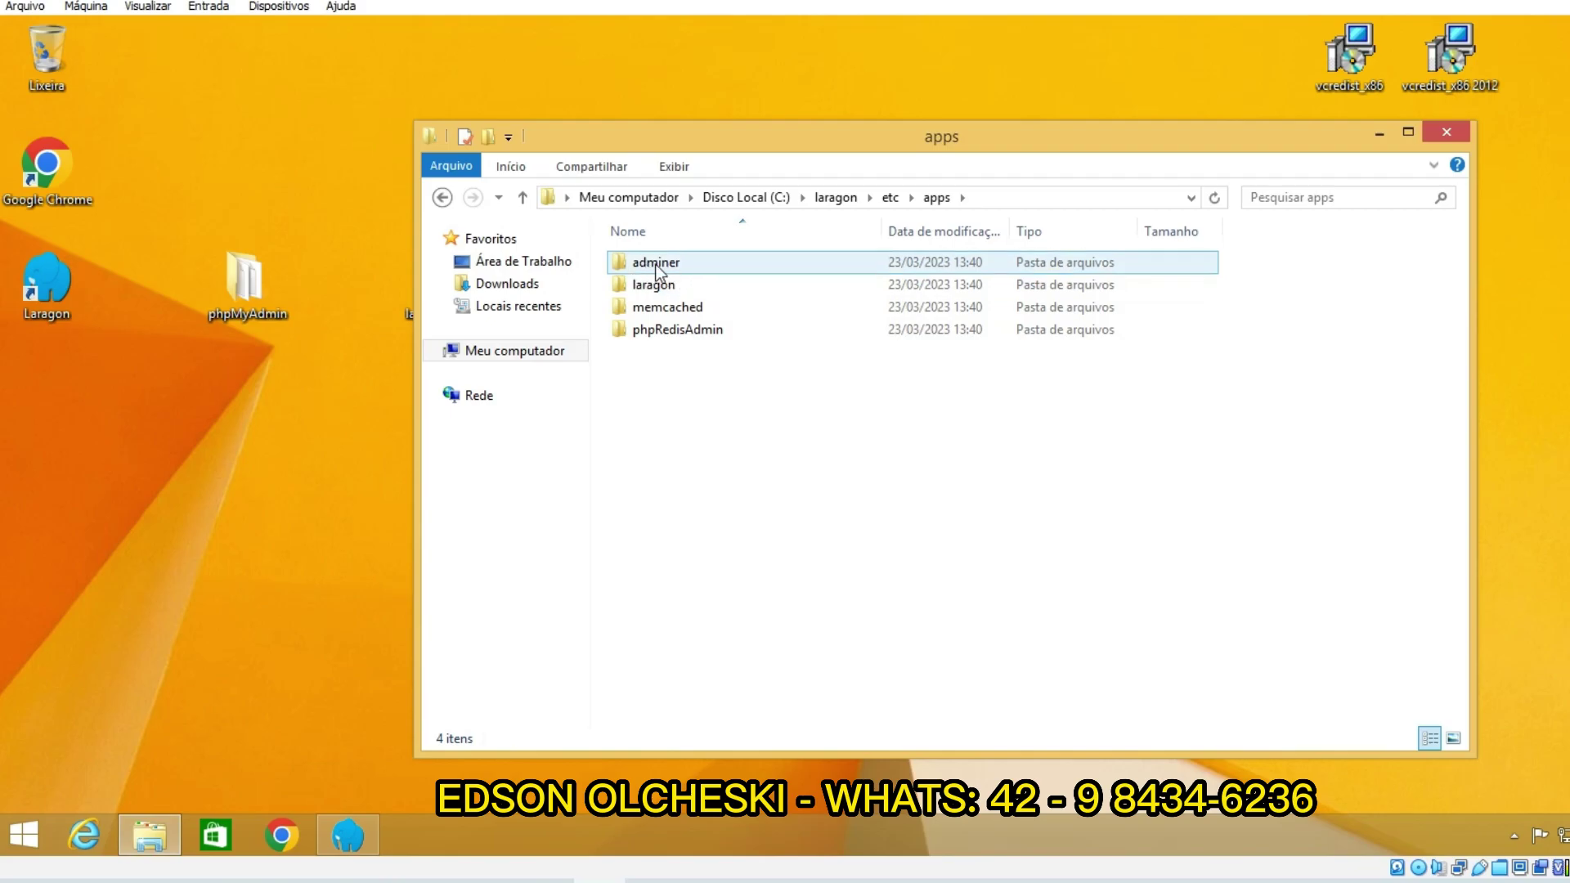
left_click_drag(246, 282, 767, 464)
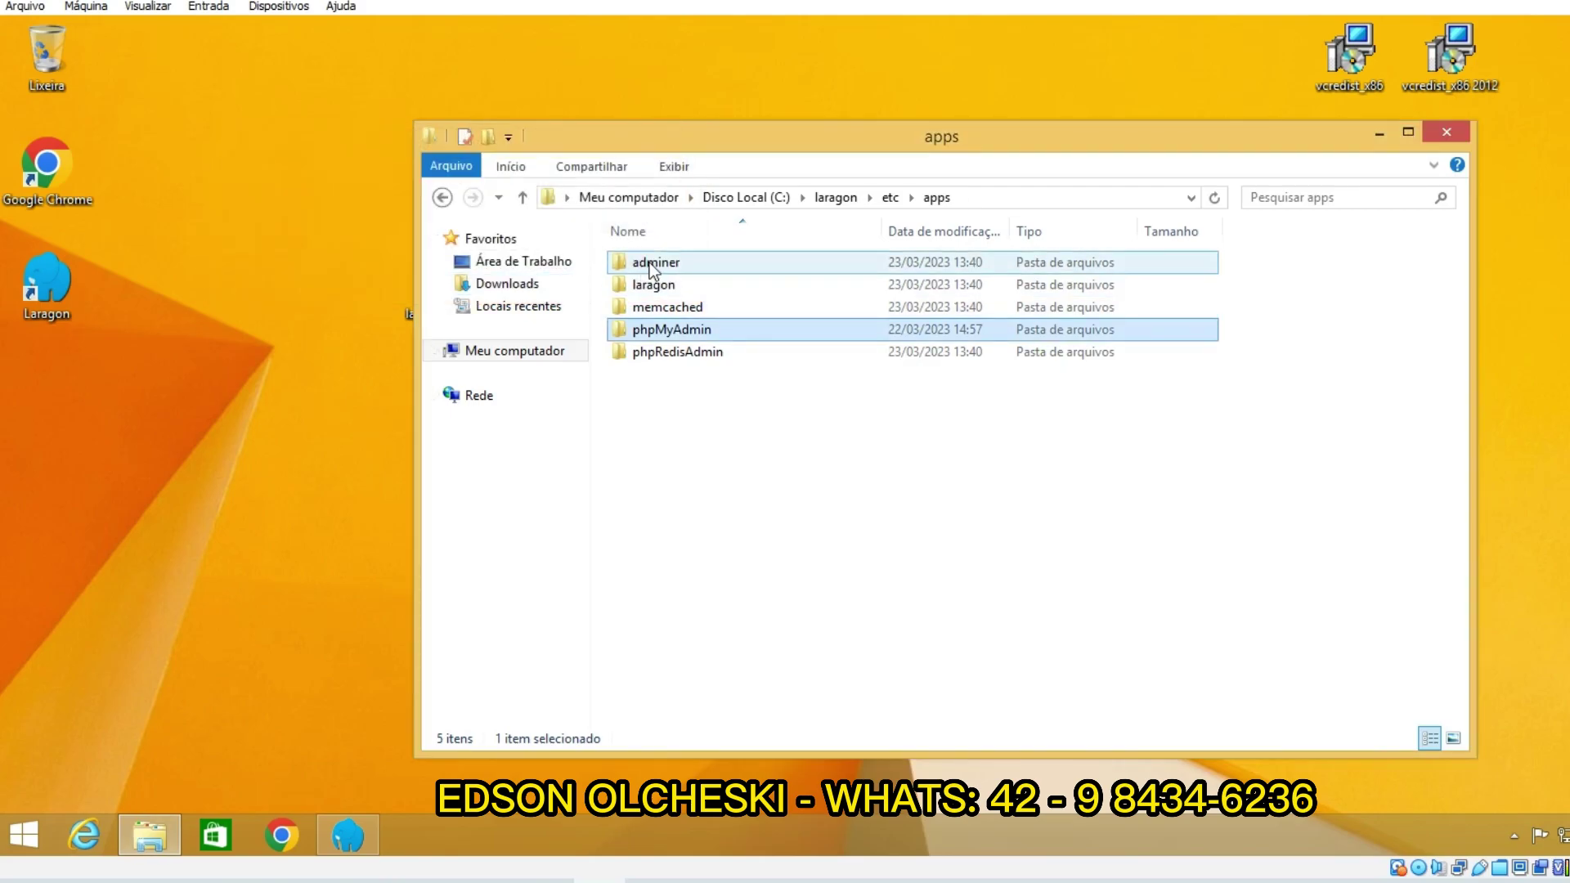
left_click(667, 375)
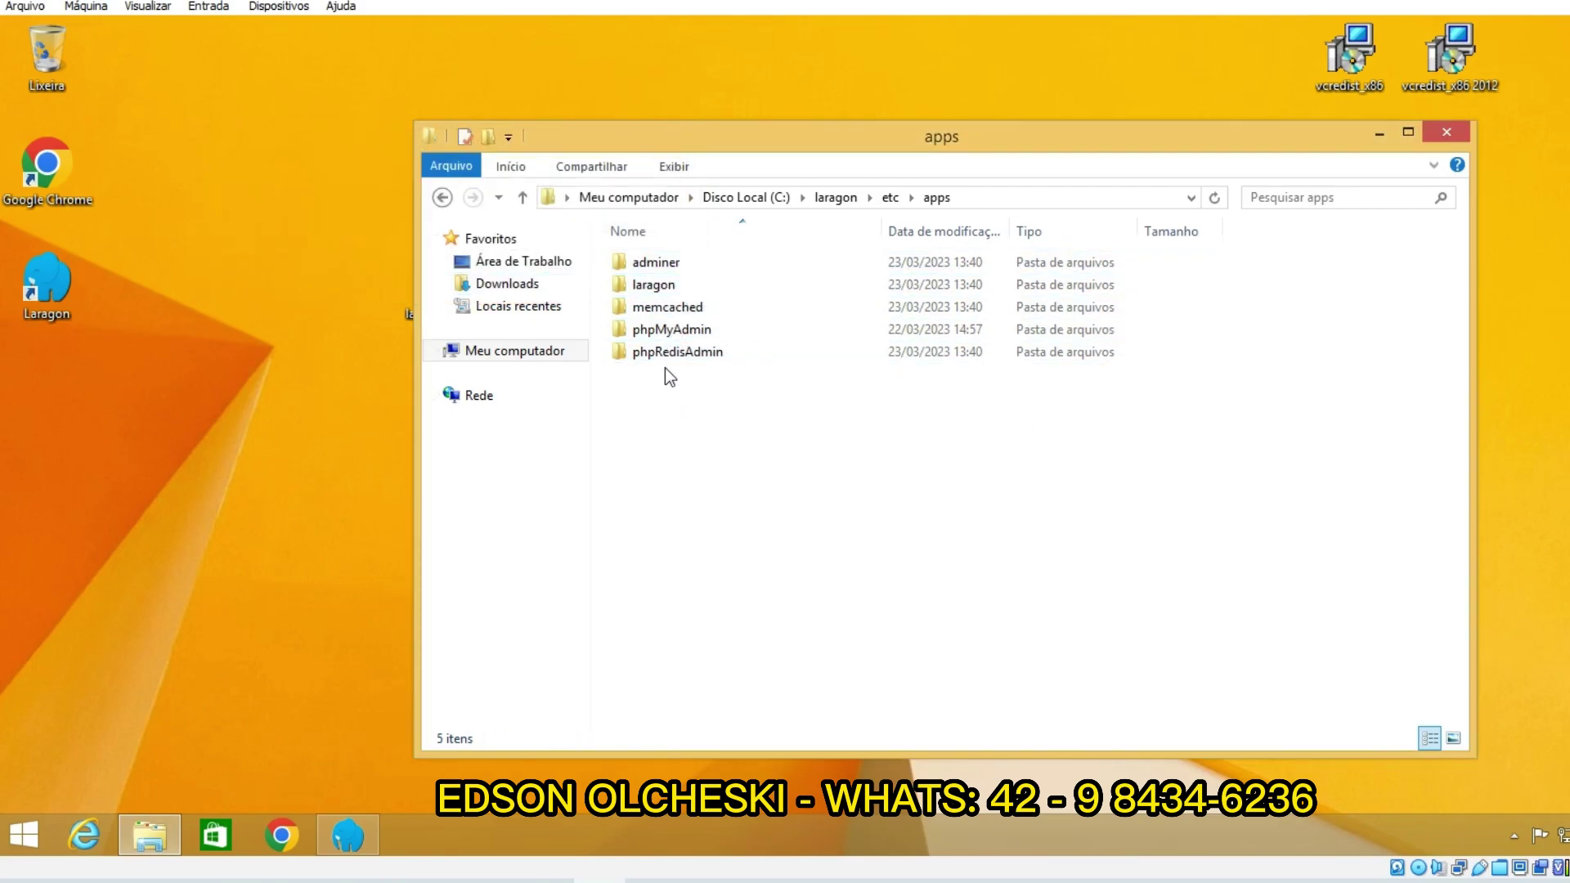
left_click(1446, 135)
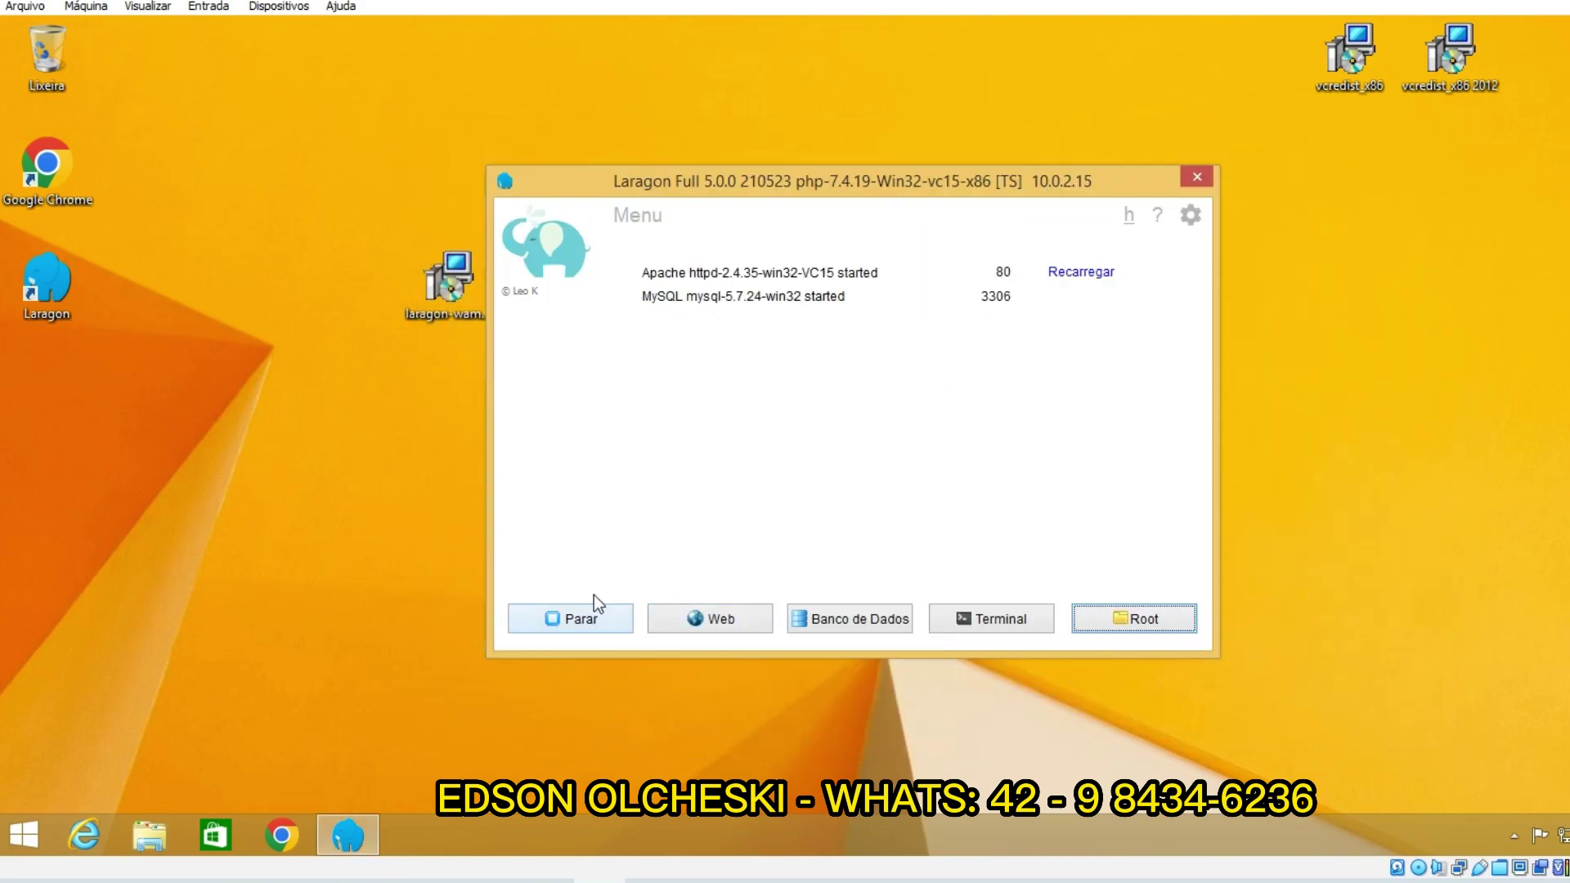
left_click(579, 628)
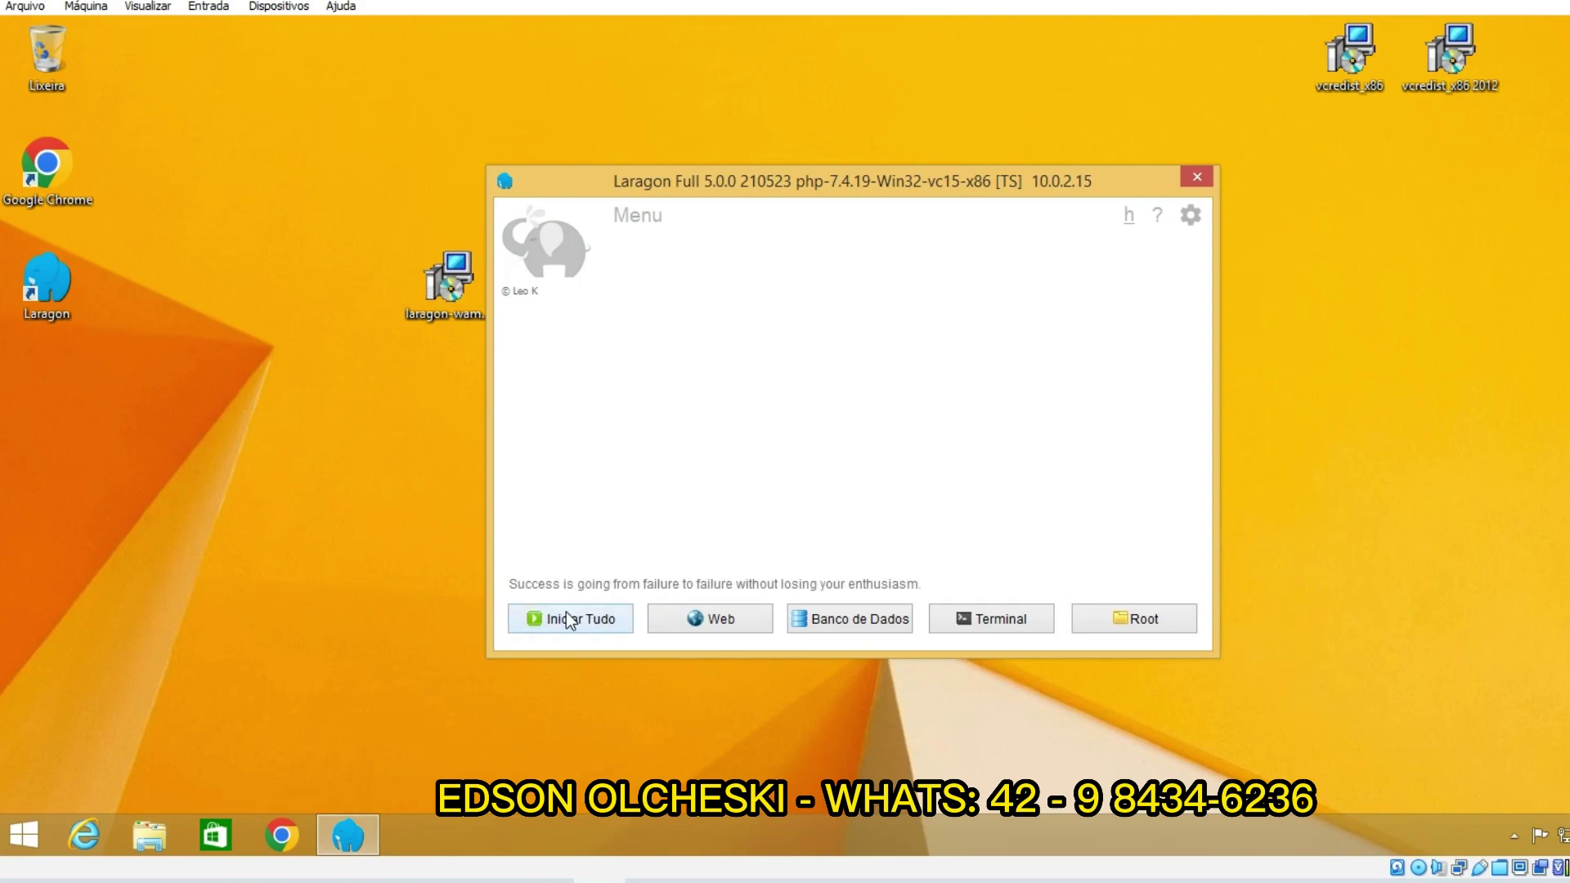
left_click(567, 615)
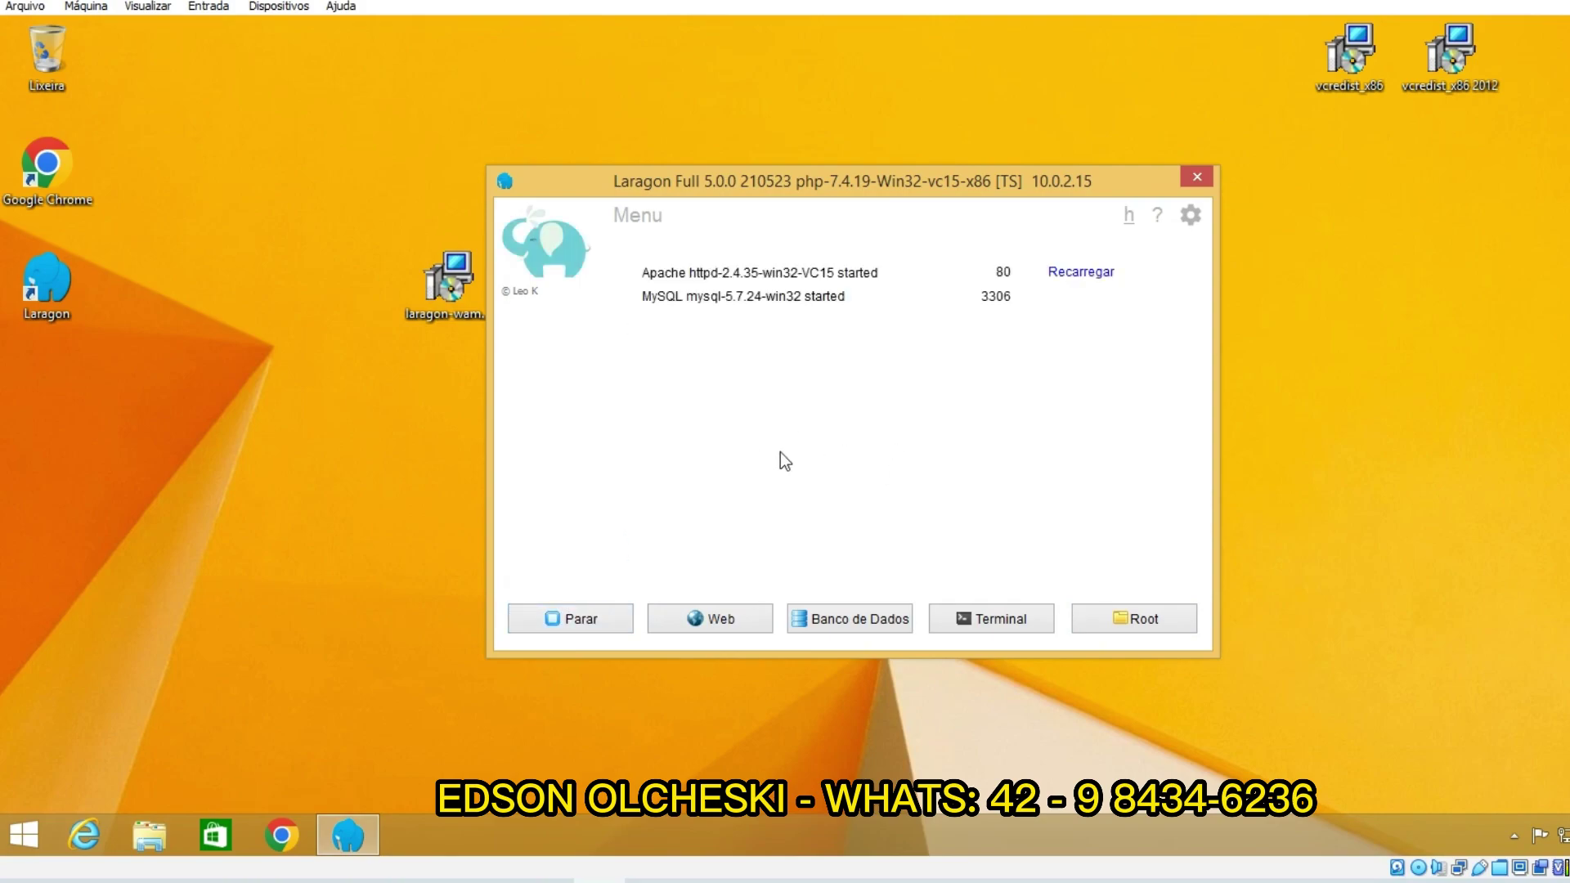
left_click(821, 621)
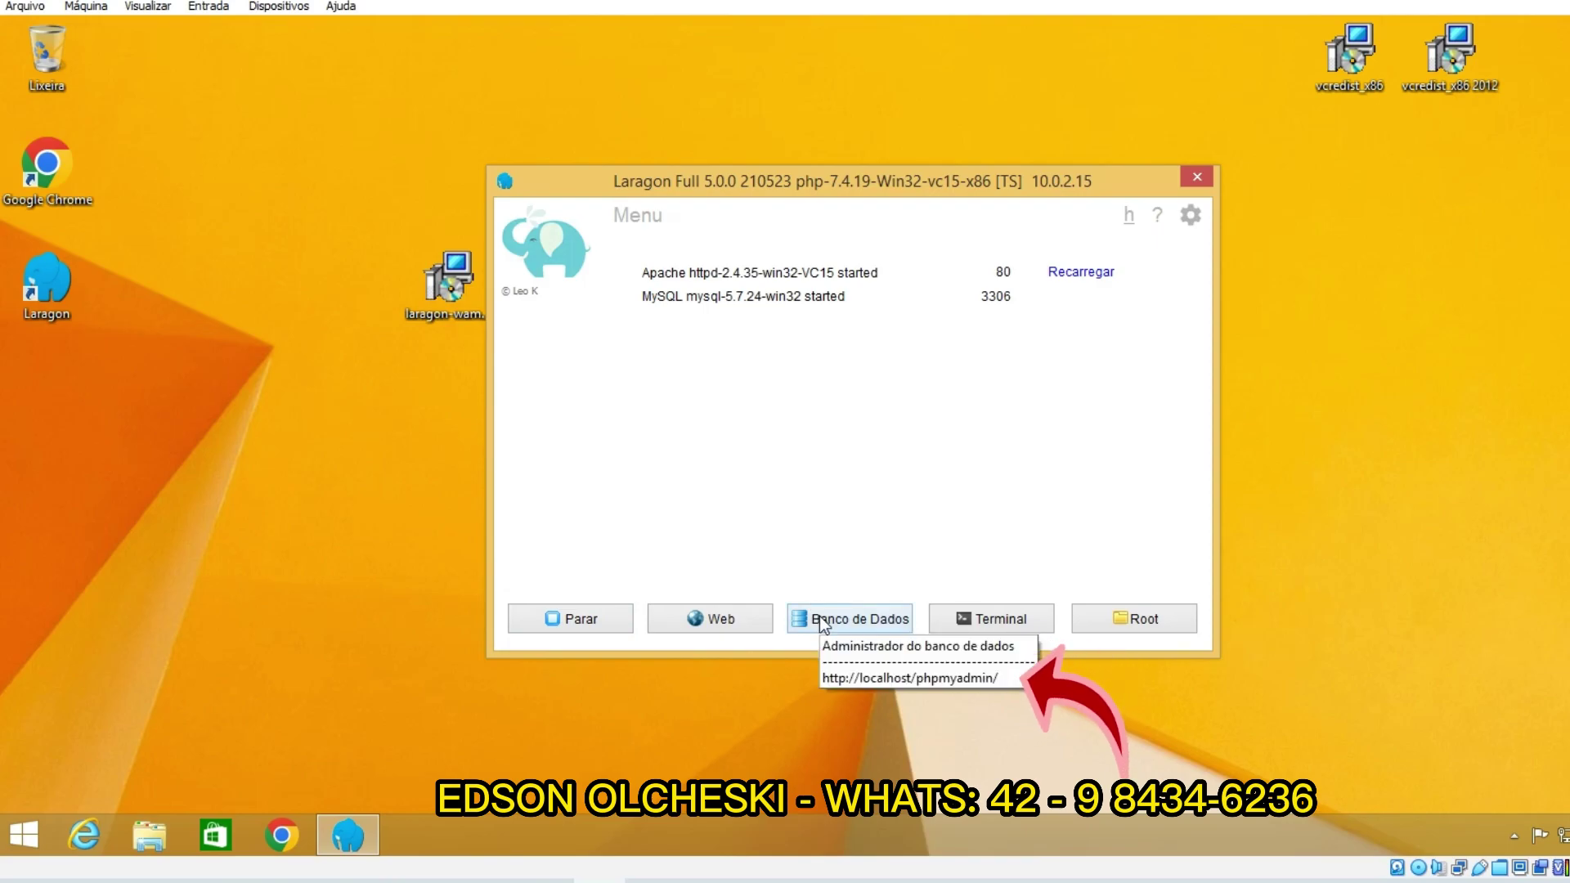
left_click(821, 622)
left_click(833, 615)
left_click(958, 558)
left_click(842, 622)
left_click(820, 549)
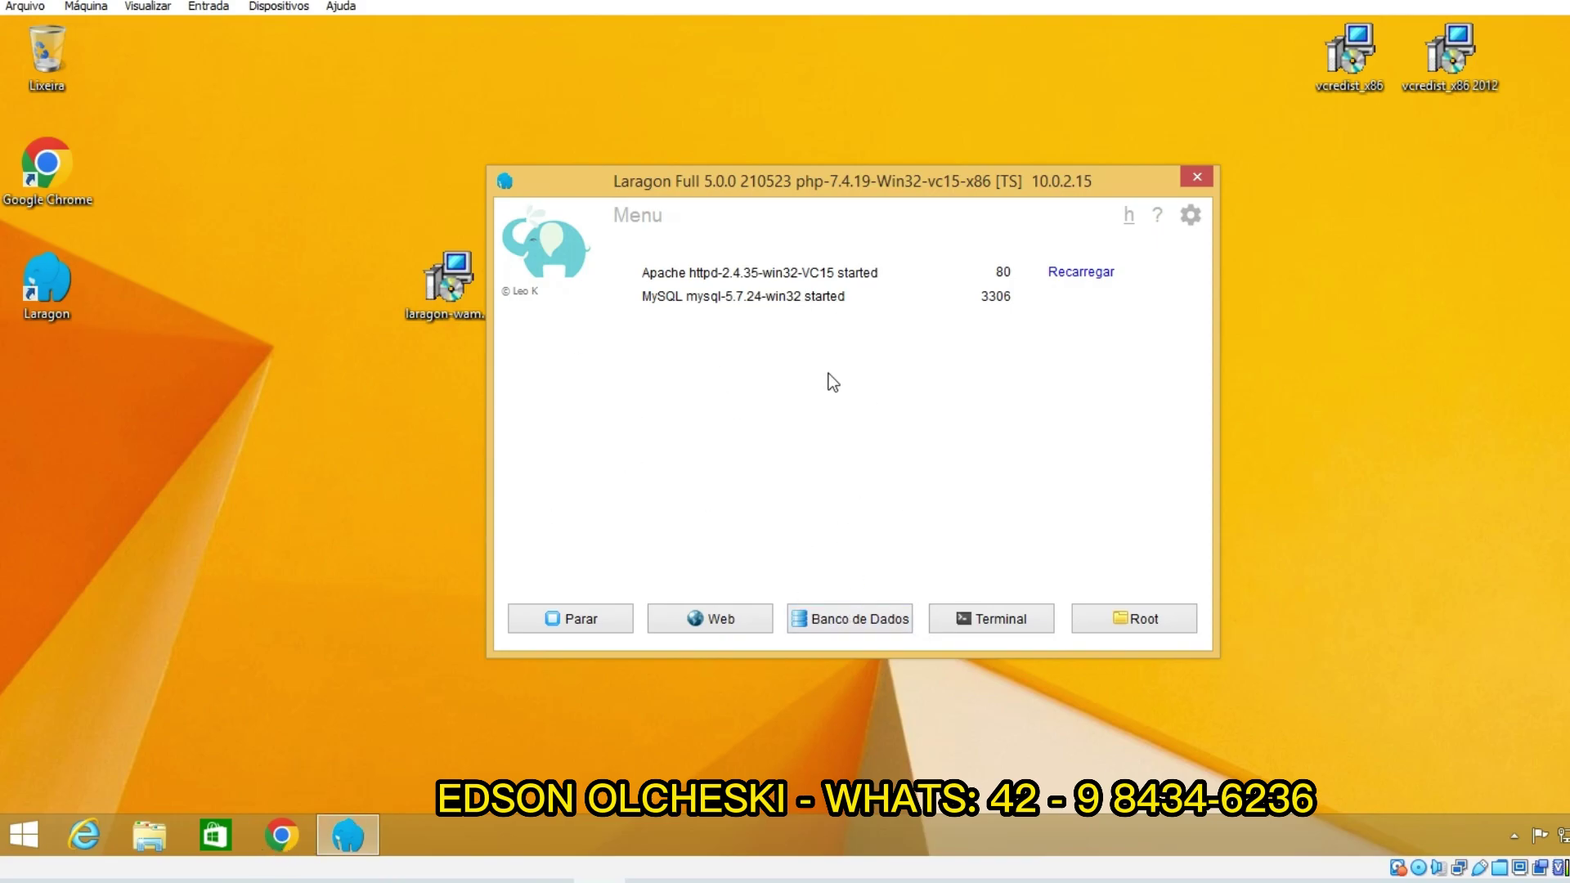
Step: Open phpMyAdmin from Laragon and log in as root with an empty password
left_click(850, 618)
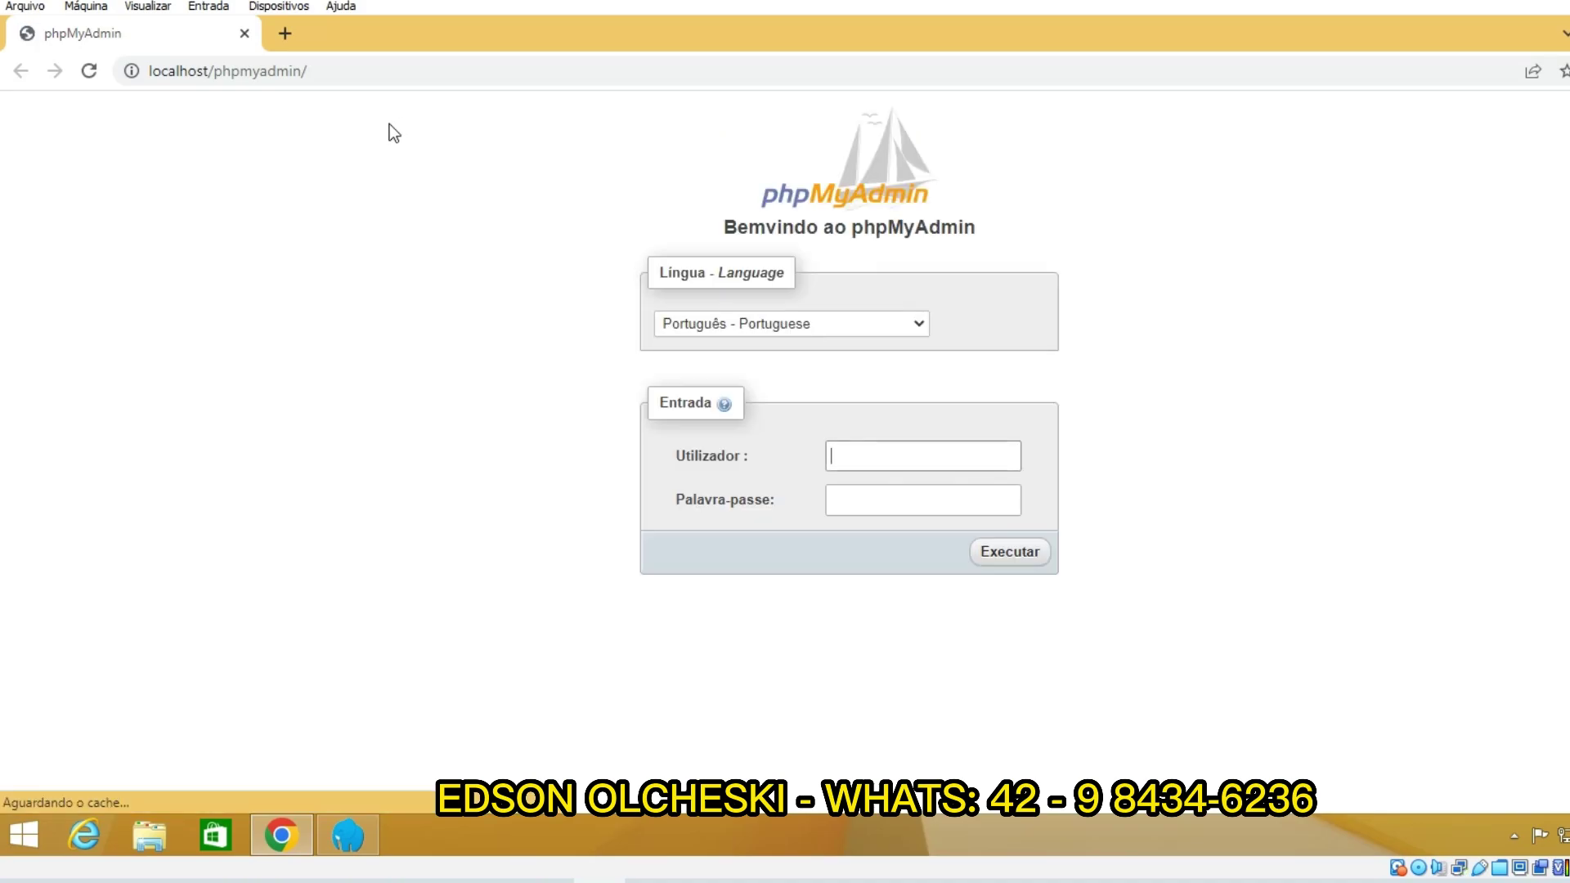
left_click(443, 295)
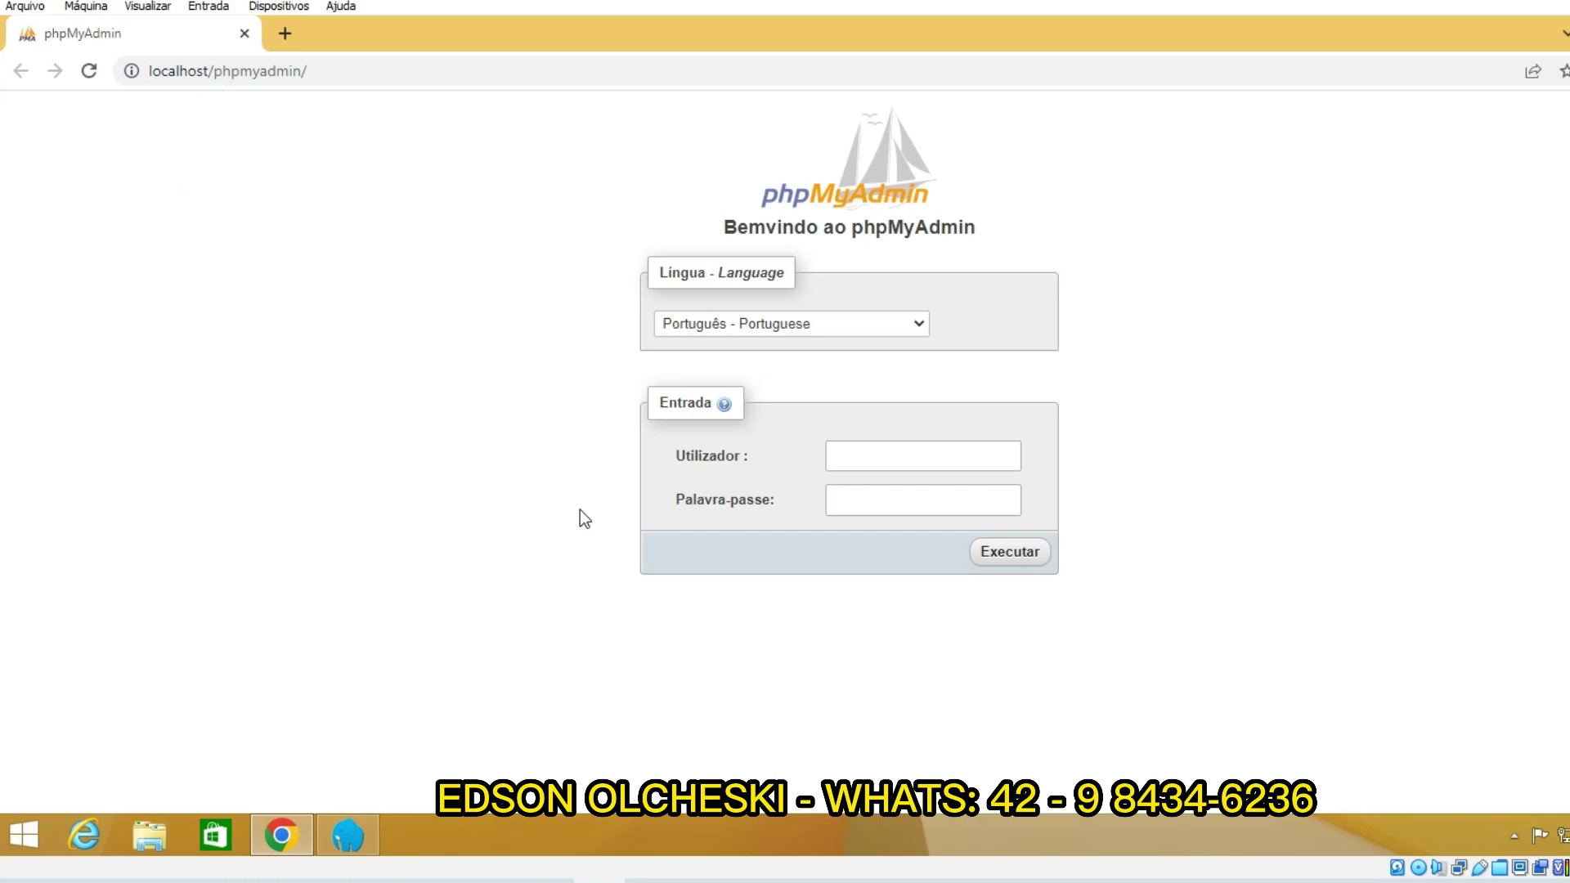
left_click(869, 457)
type("root")
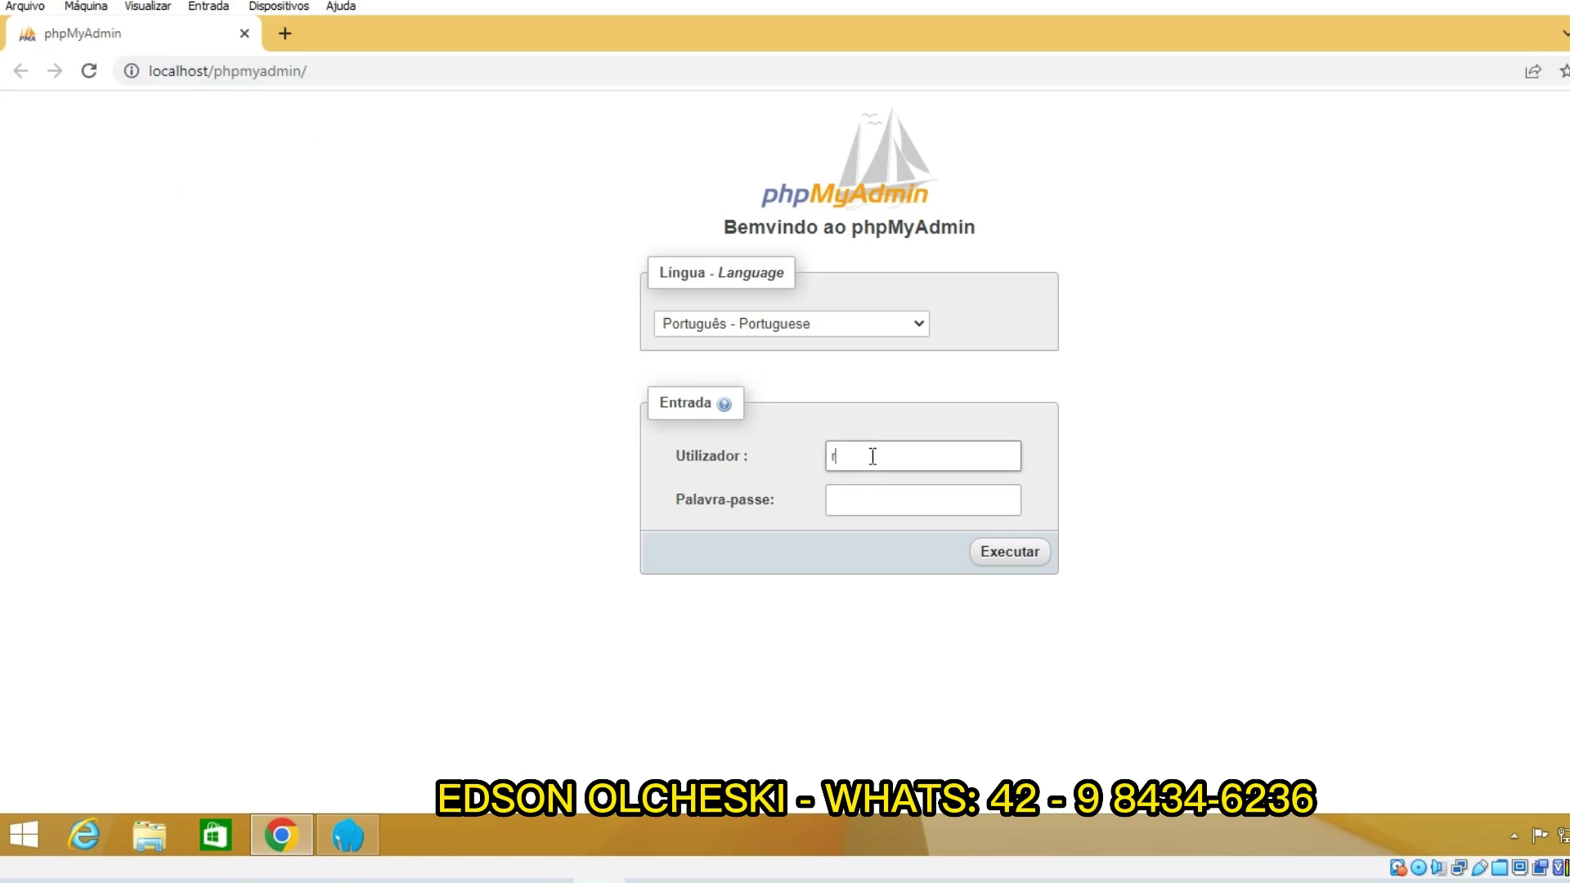
left_click(753, 557)
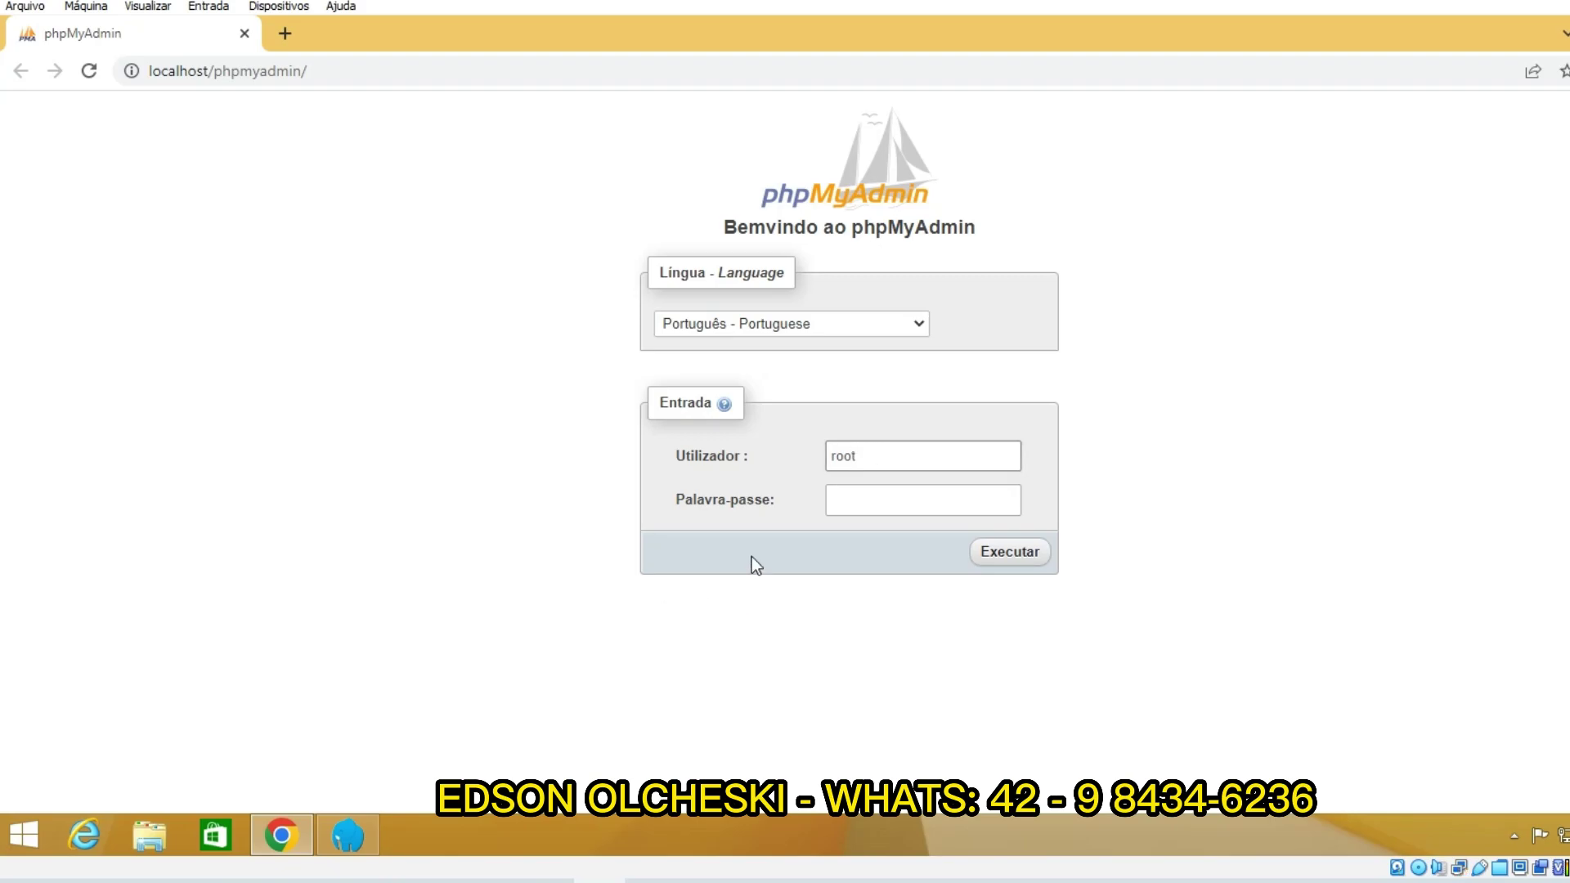
left_click(1014, 552)
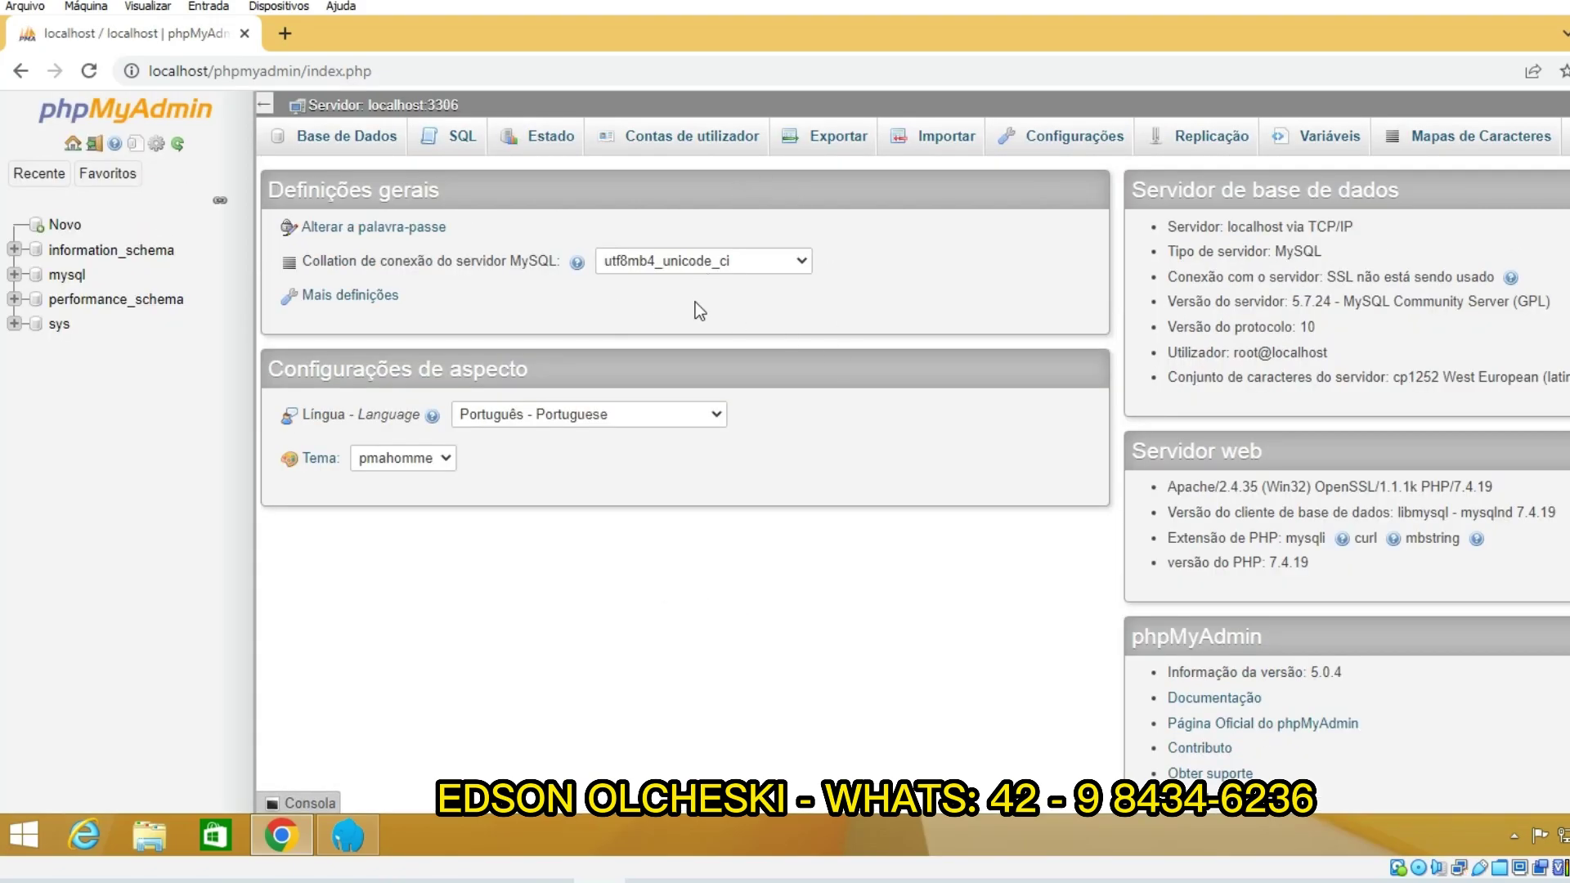
Step: Create a database named mapos via Novo, then minimize the browser
left_click(67, 229)
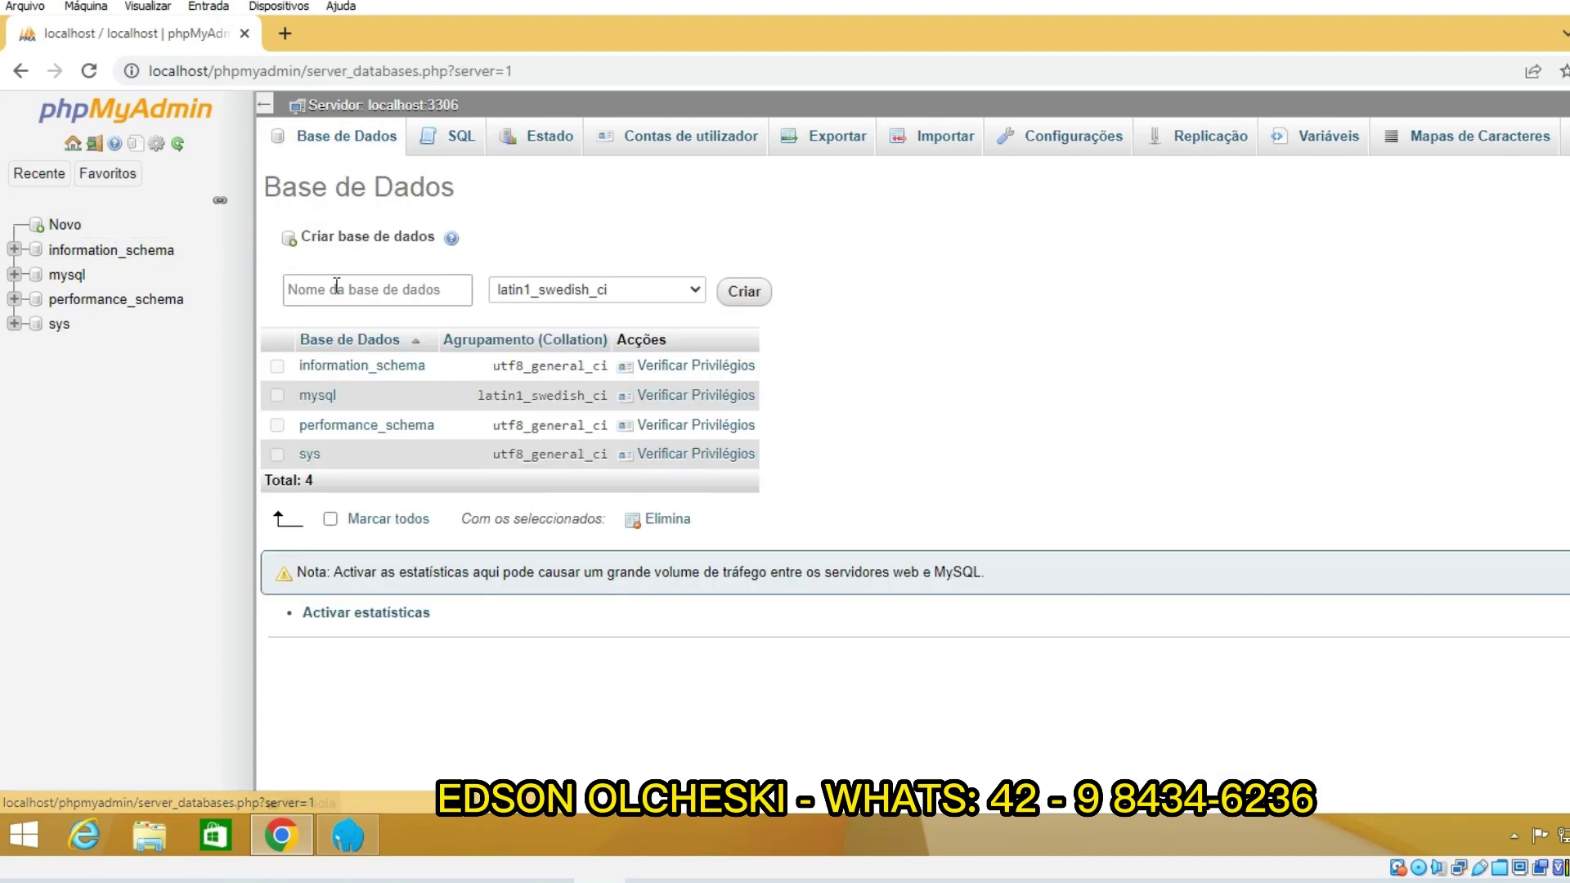
left_click(336, 288)
type("mapos")
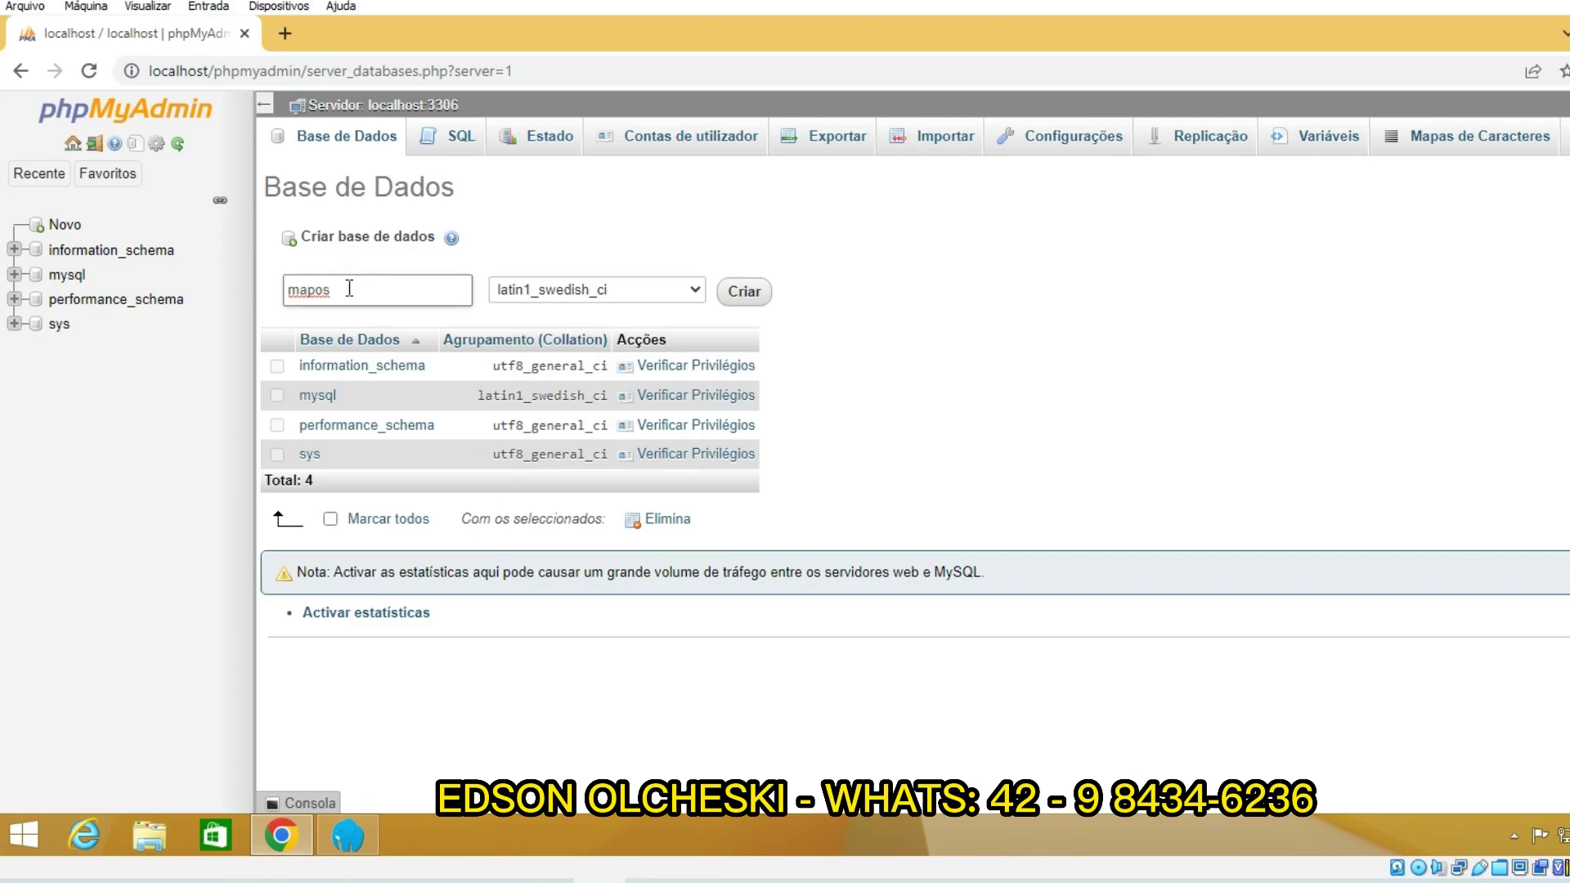
double_click(345, 292)
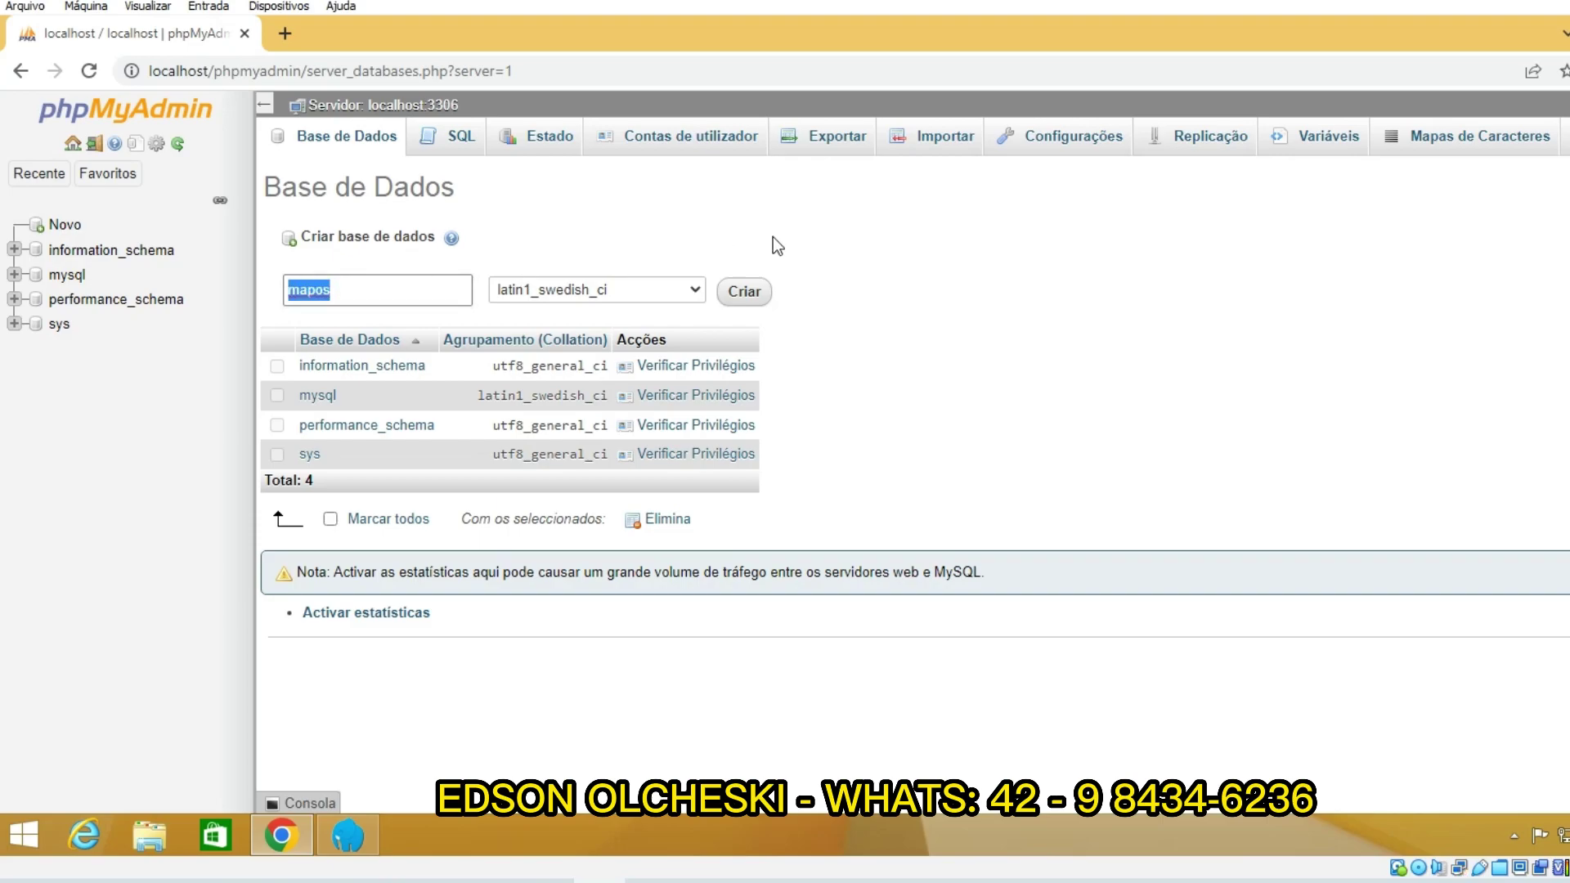
left_click(744, 293)
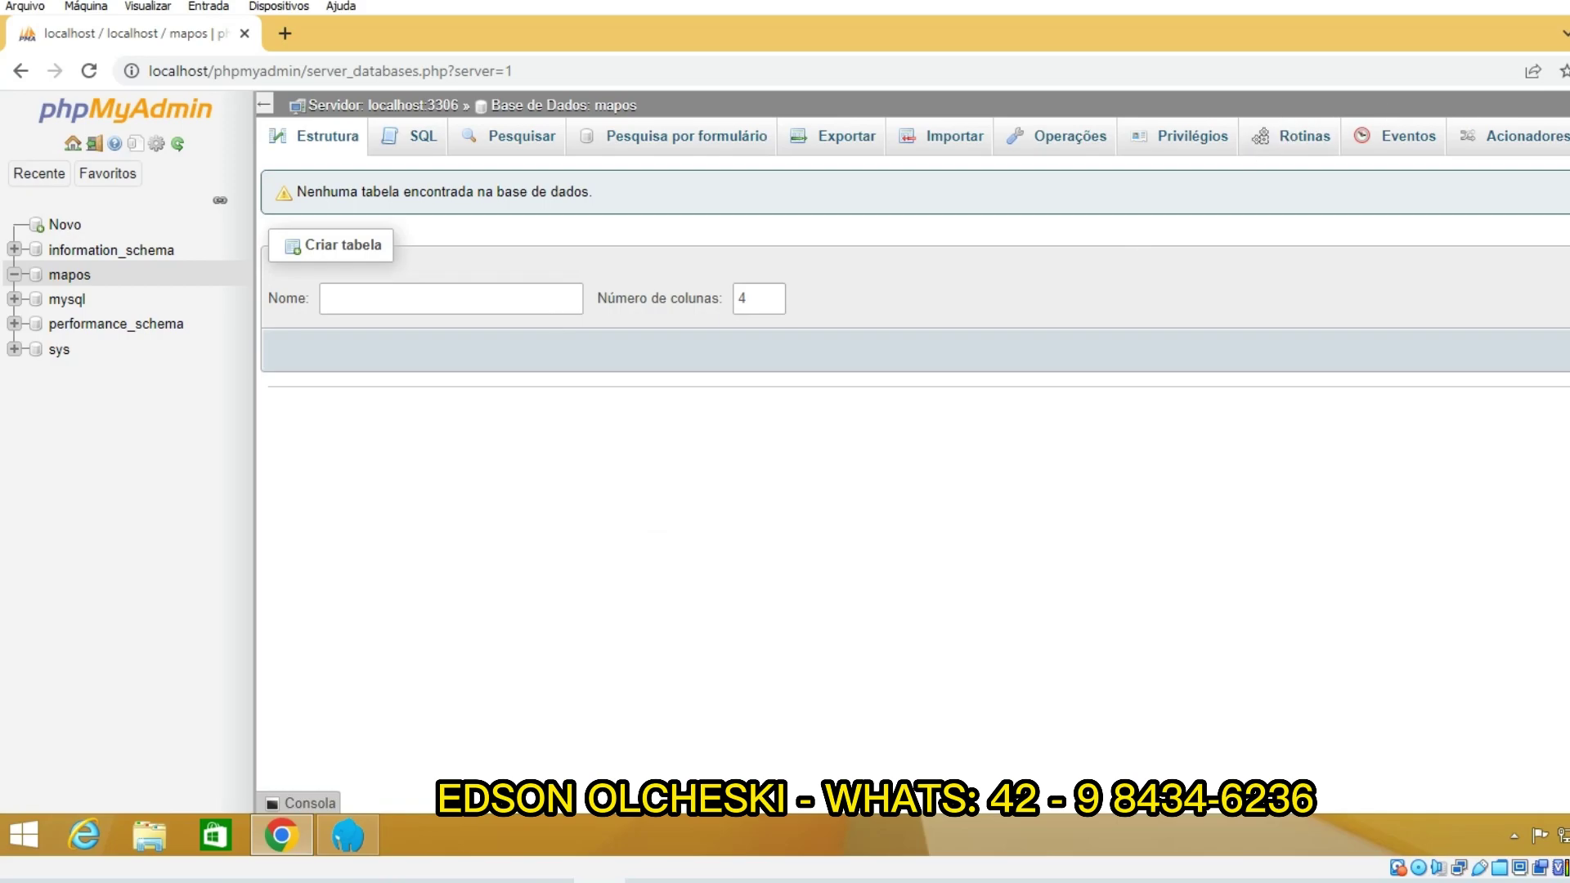
left_click(1566, 24)
Step: Move the Laragon window aside and rearrange the Composer Setup and Laragon installer desktop icons
left_click_drag(811, 190, 997, 150)
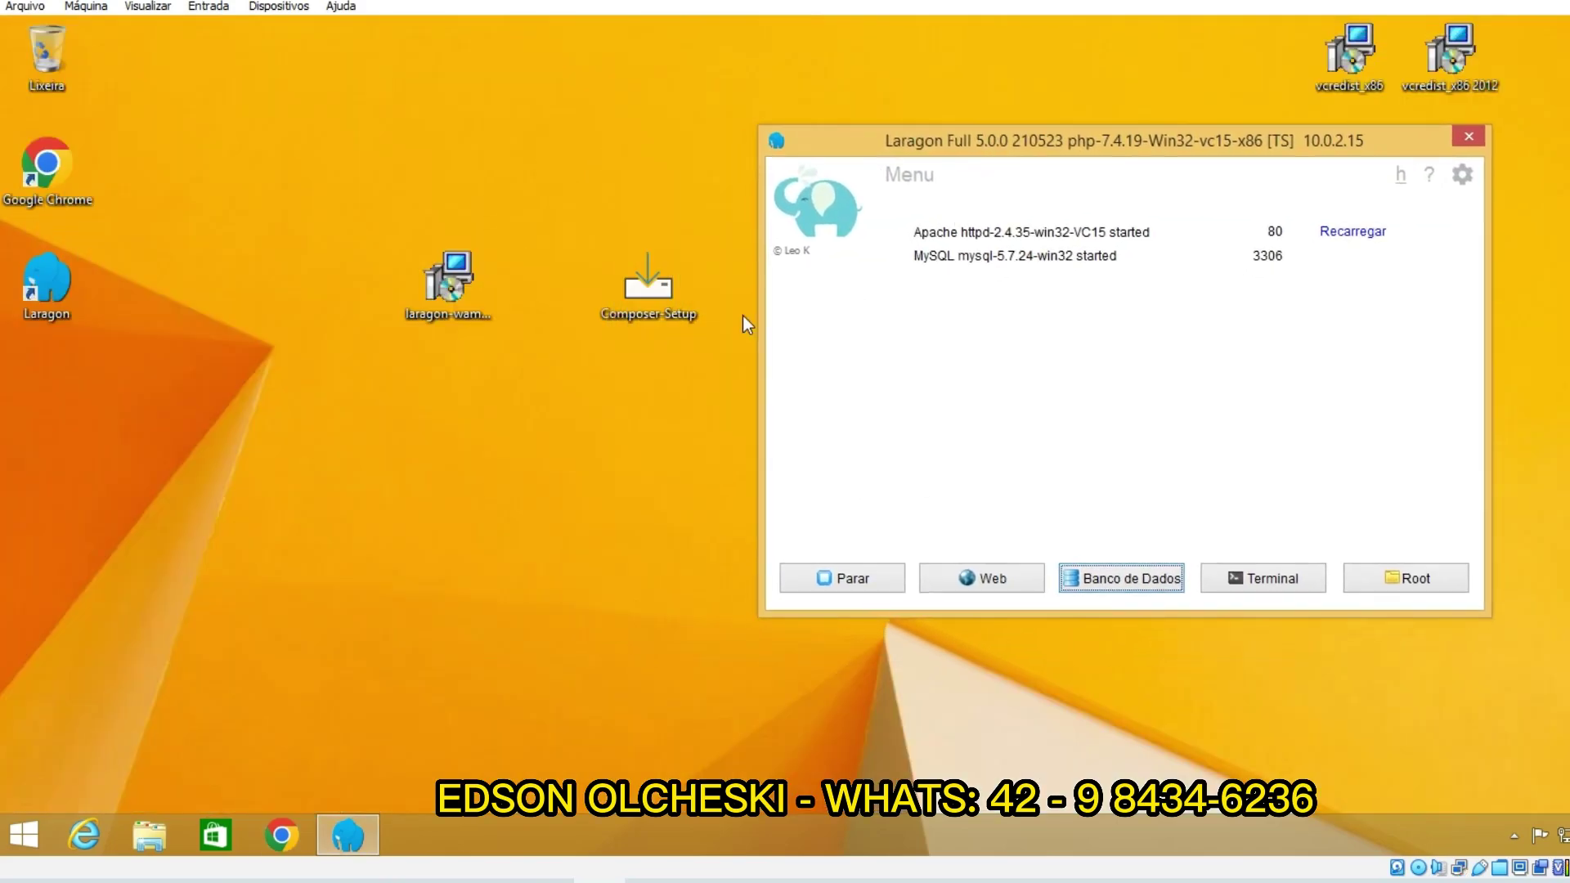
left_click_drag(589, 340, 220, 327)
left_click_drag(501, 255, 499, 151)
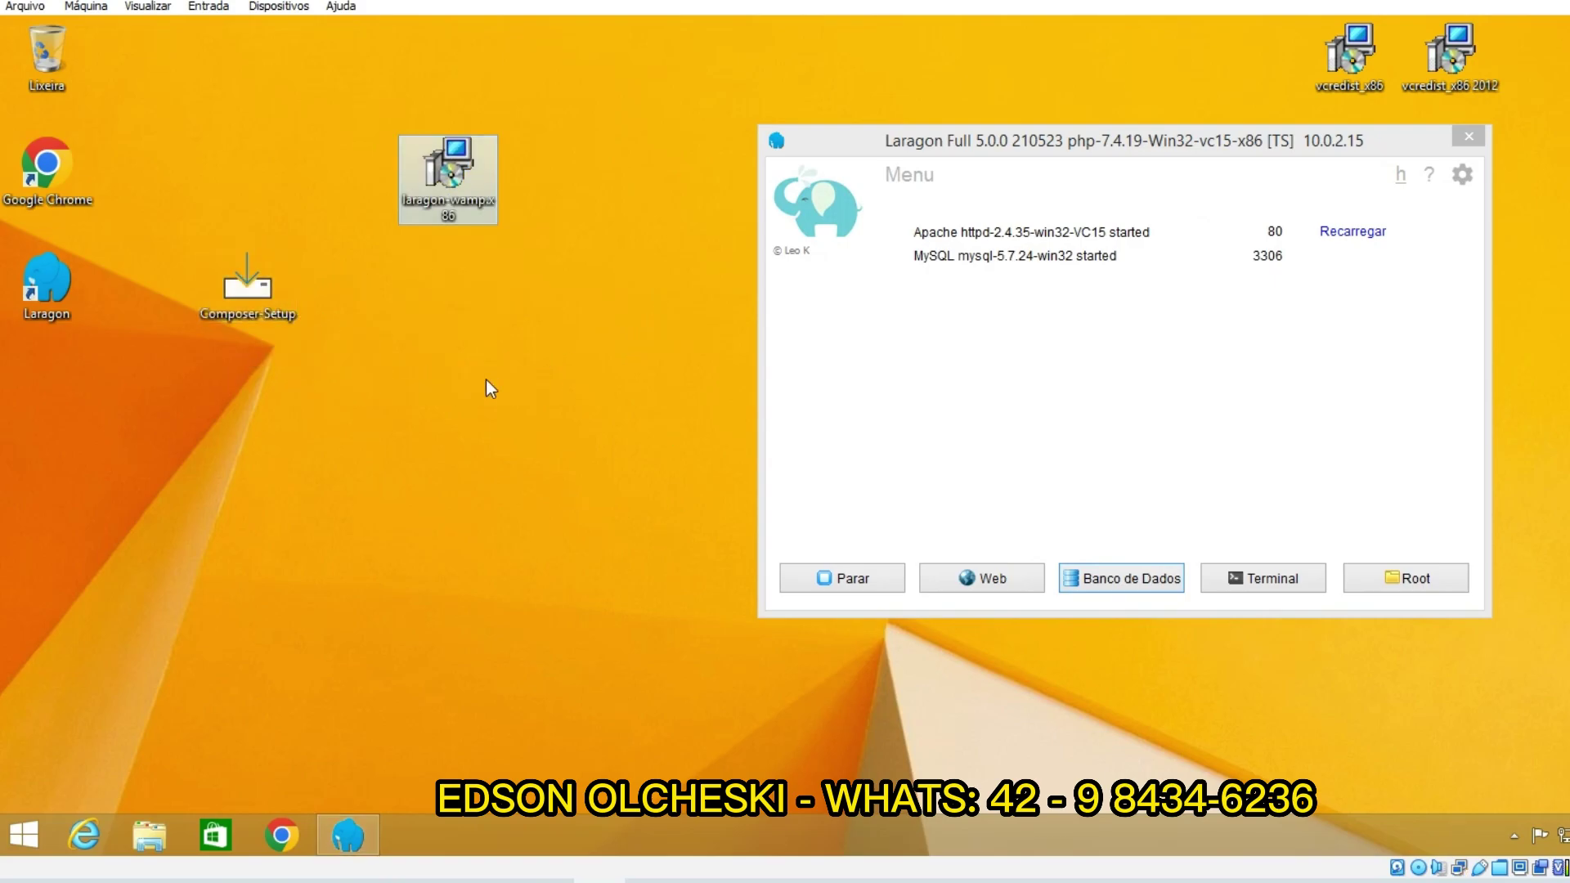
left_click_drag(247, 290, 336, 337)
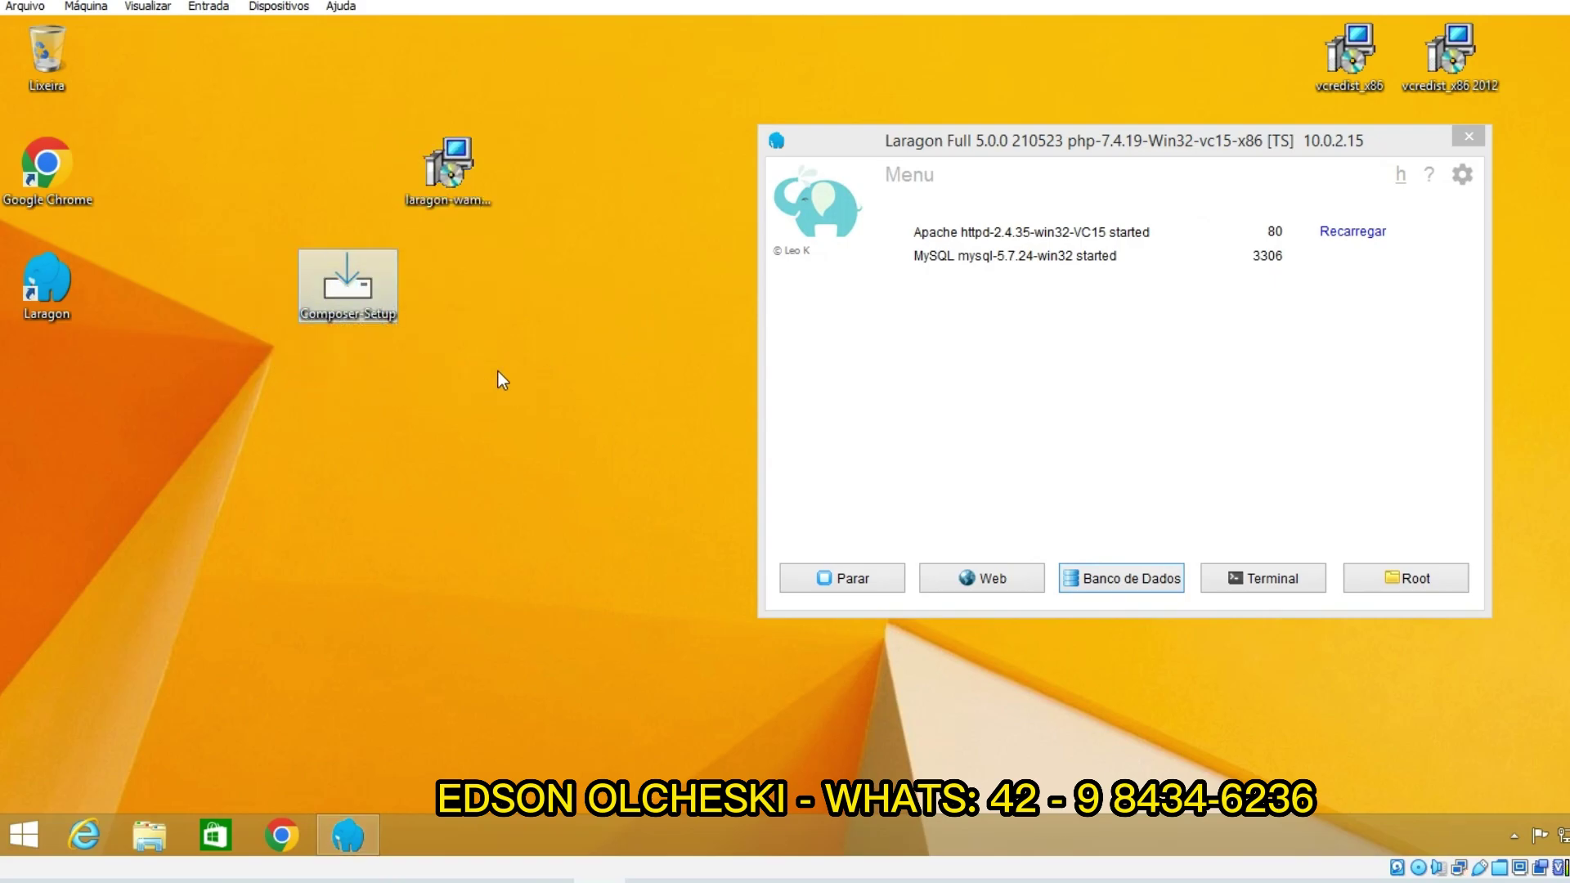
Step: Run Composer Setup for all users, approve UAC, and accept default options and destination
double_click(346, 288)
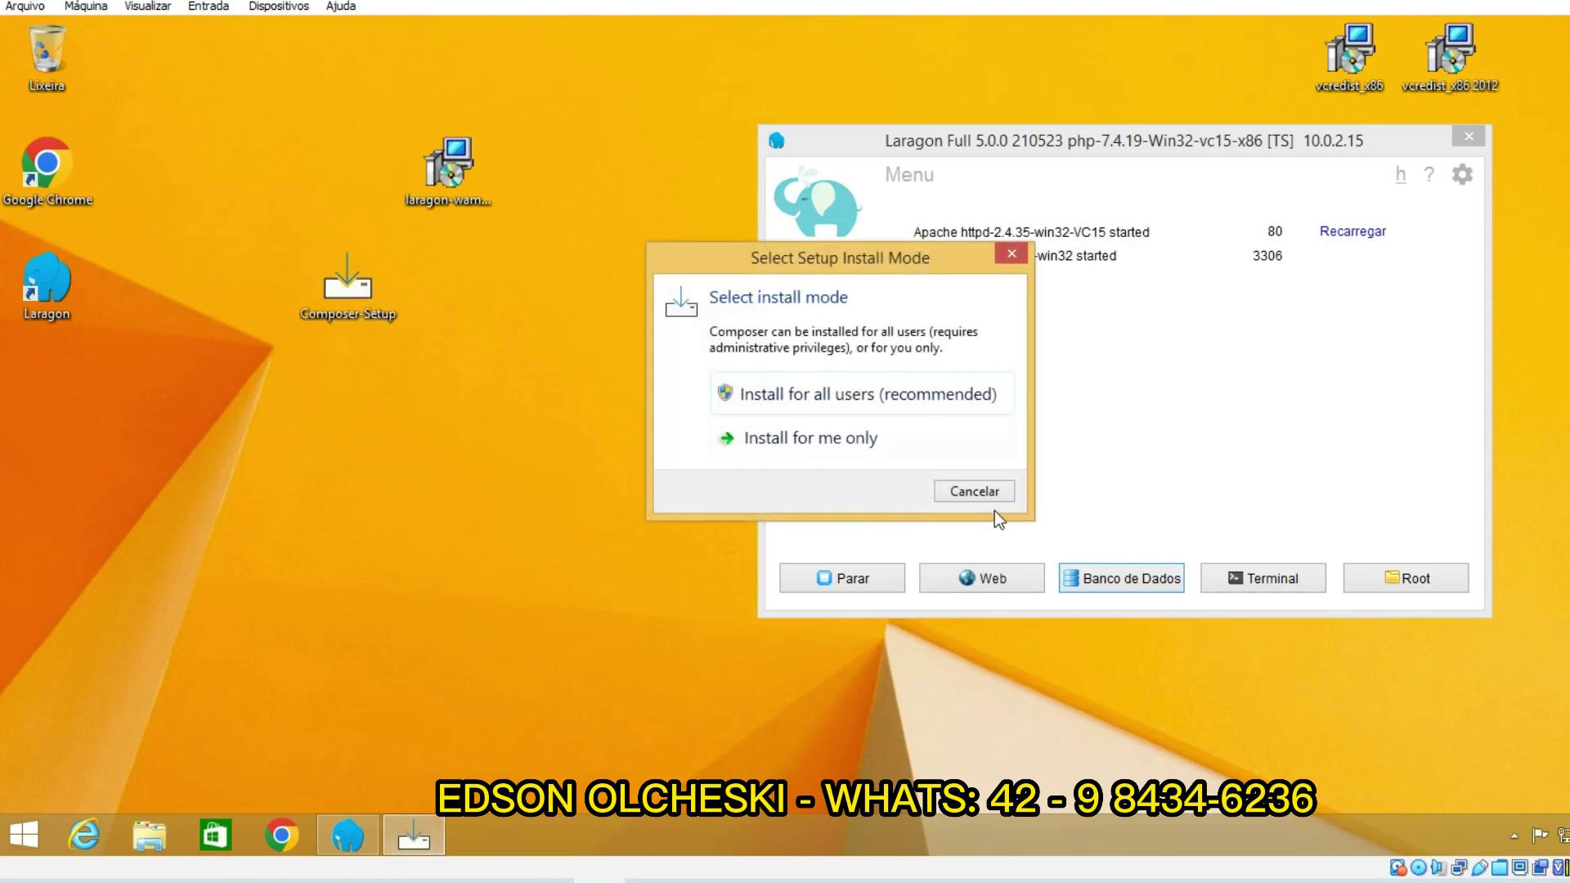
left_click(880, 395)
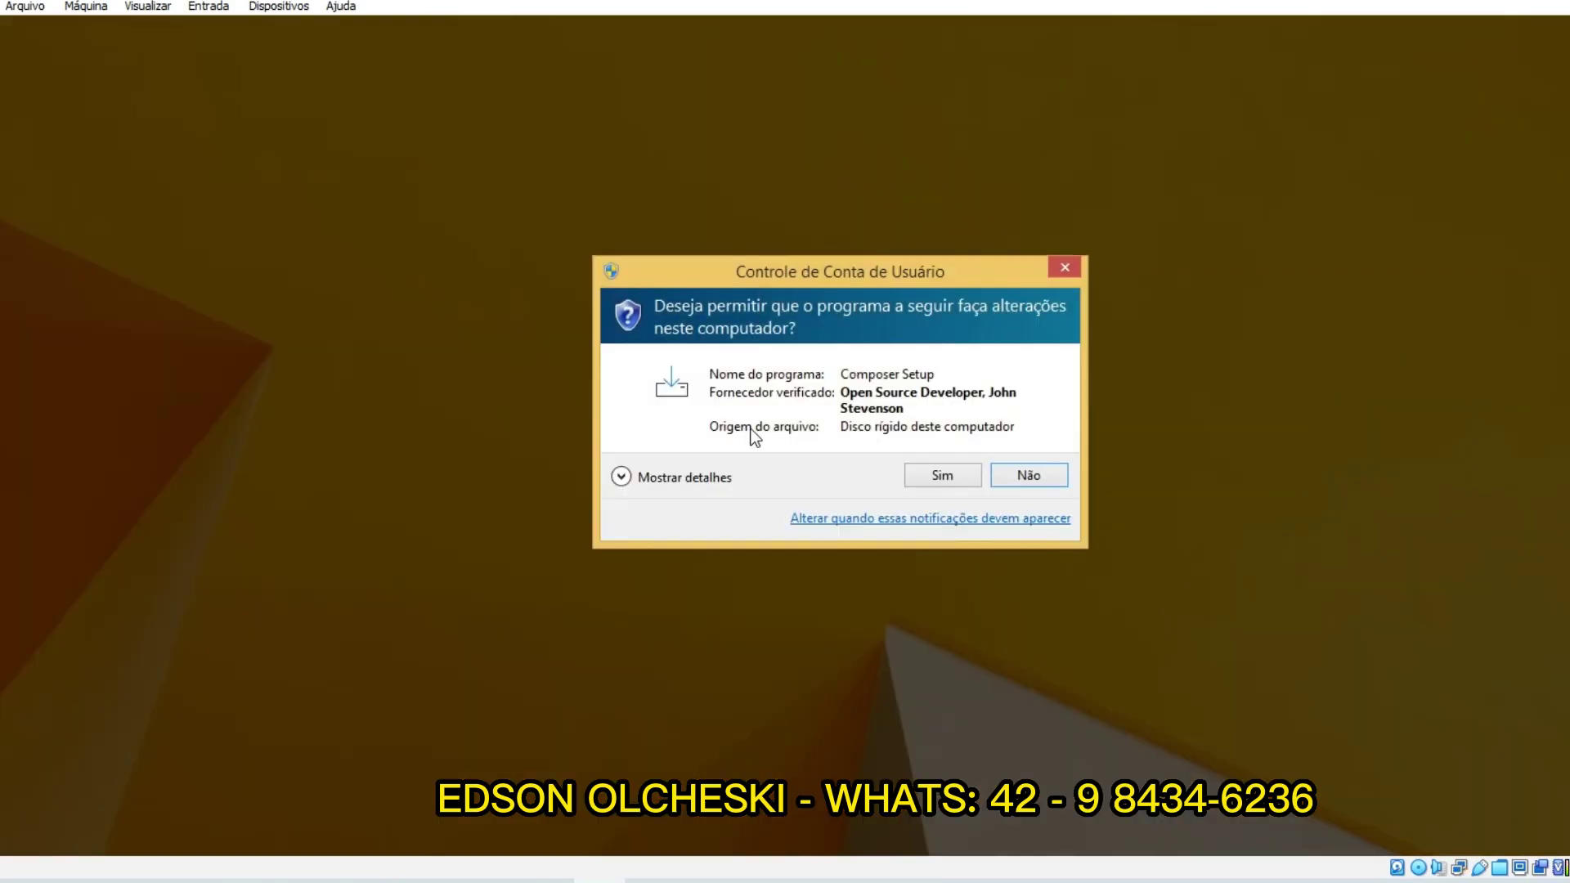
left_click(938, 475)
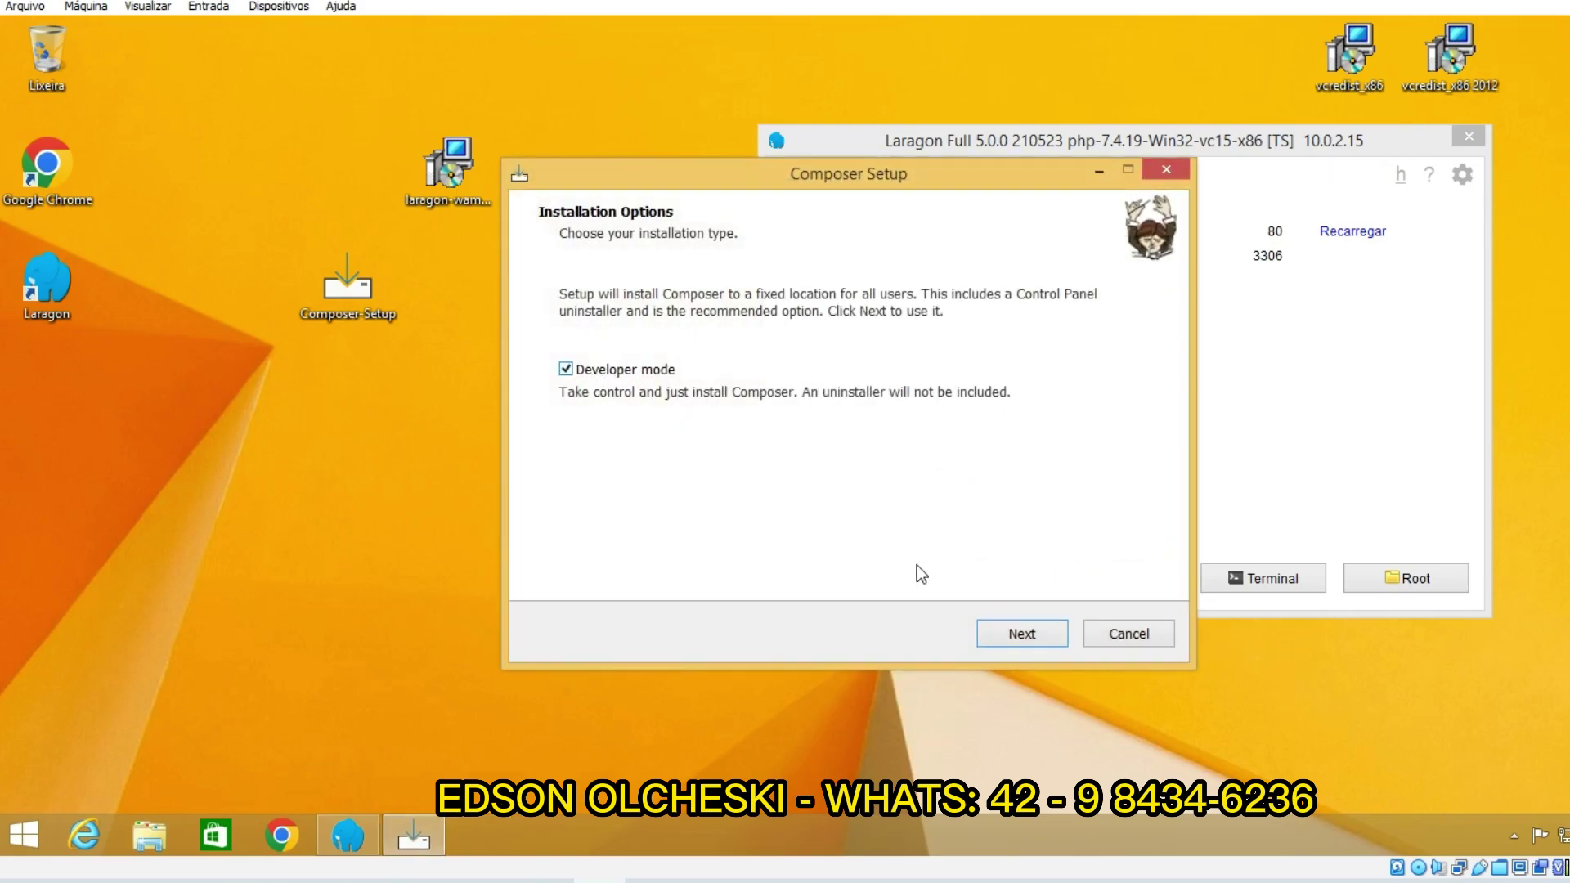
left_click(1023, 642)
left_click(1005, 635)
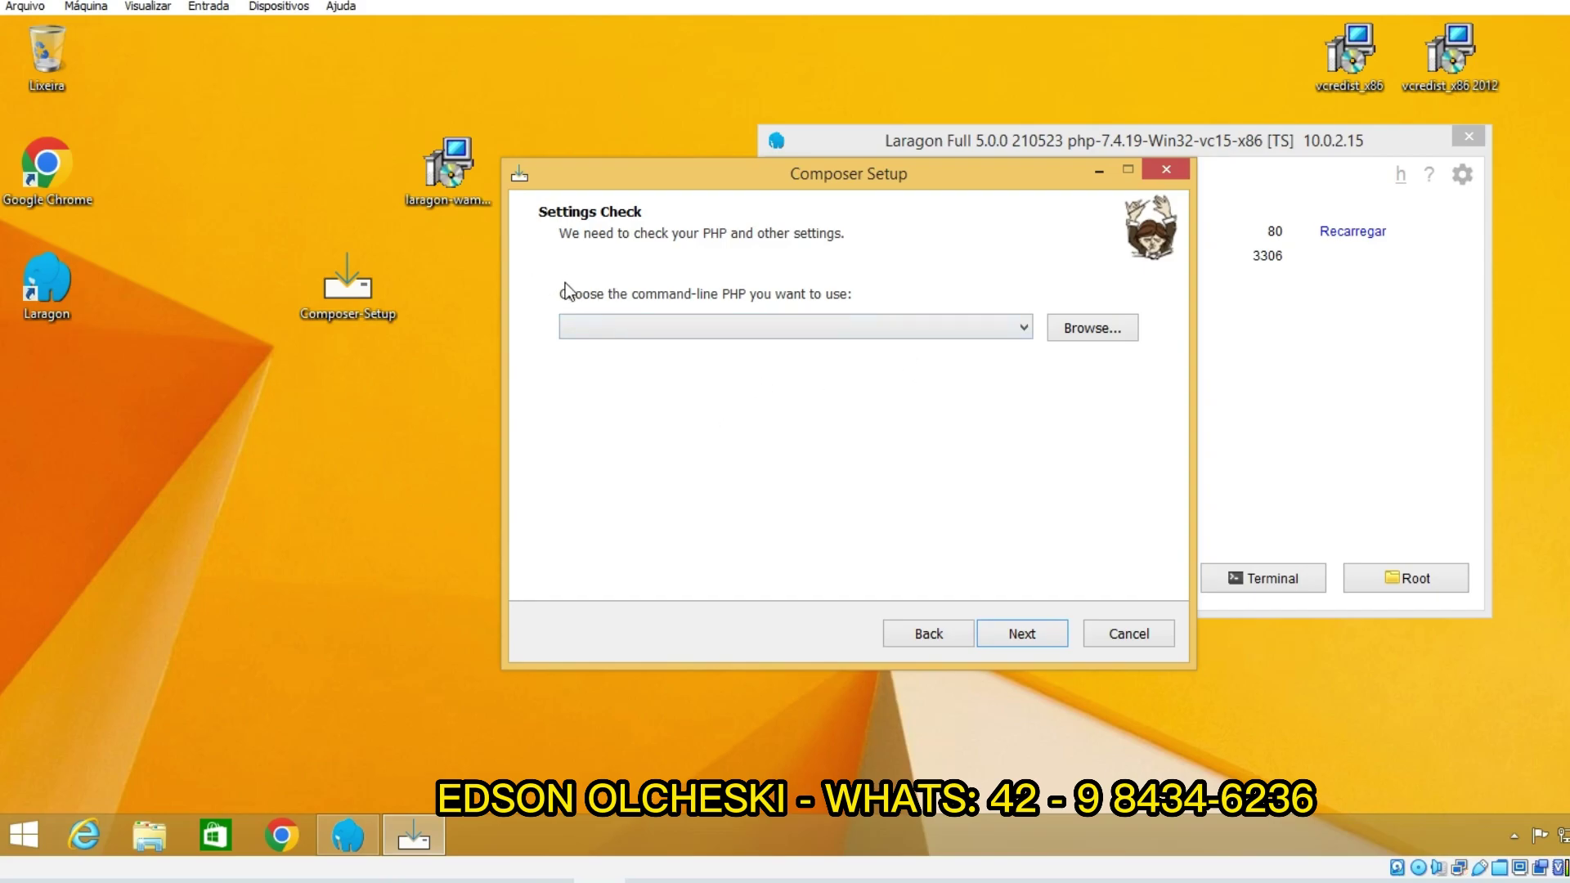
Step: Pick C:\laragon\bin\php\php-7.4.19-Win32-vc15-x86\php.exe as Composer's command-line PHP
left_click(1084, 331)
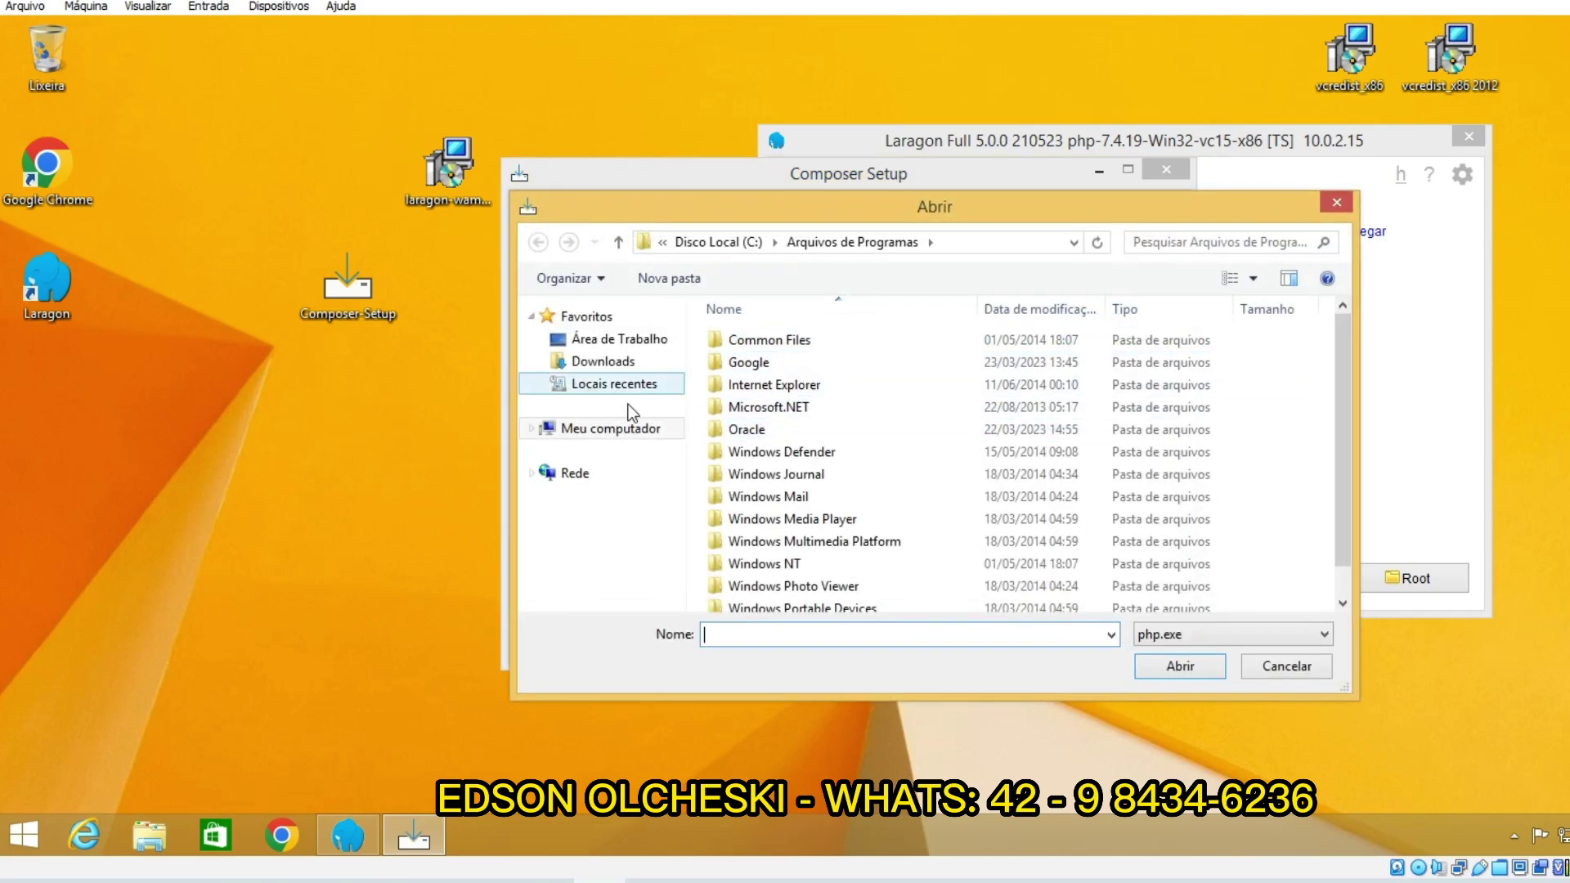
left_click(614, 428)
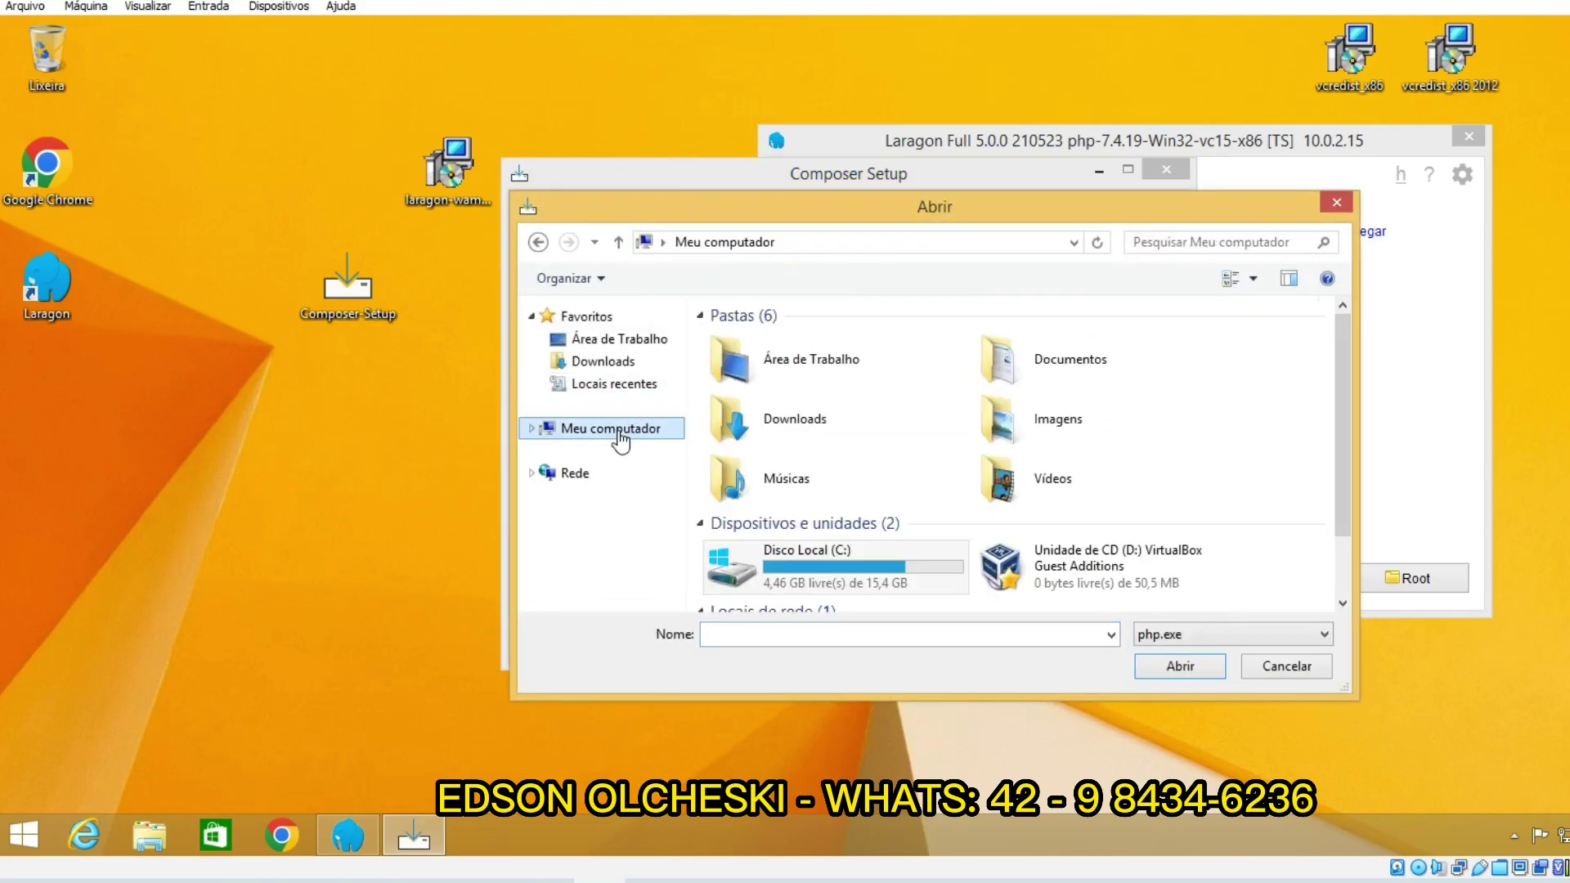
double_click(784, 558)
double_click(782, 361)
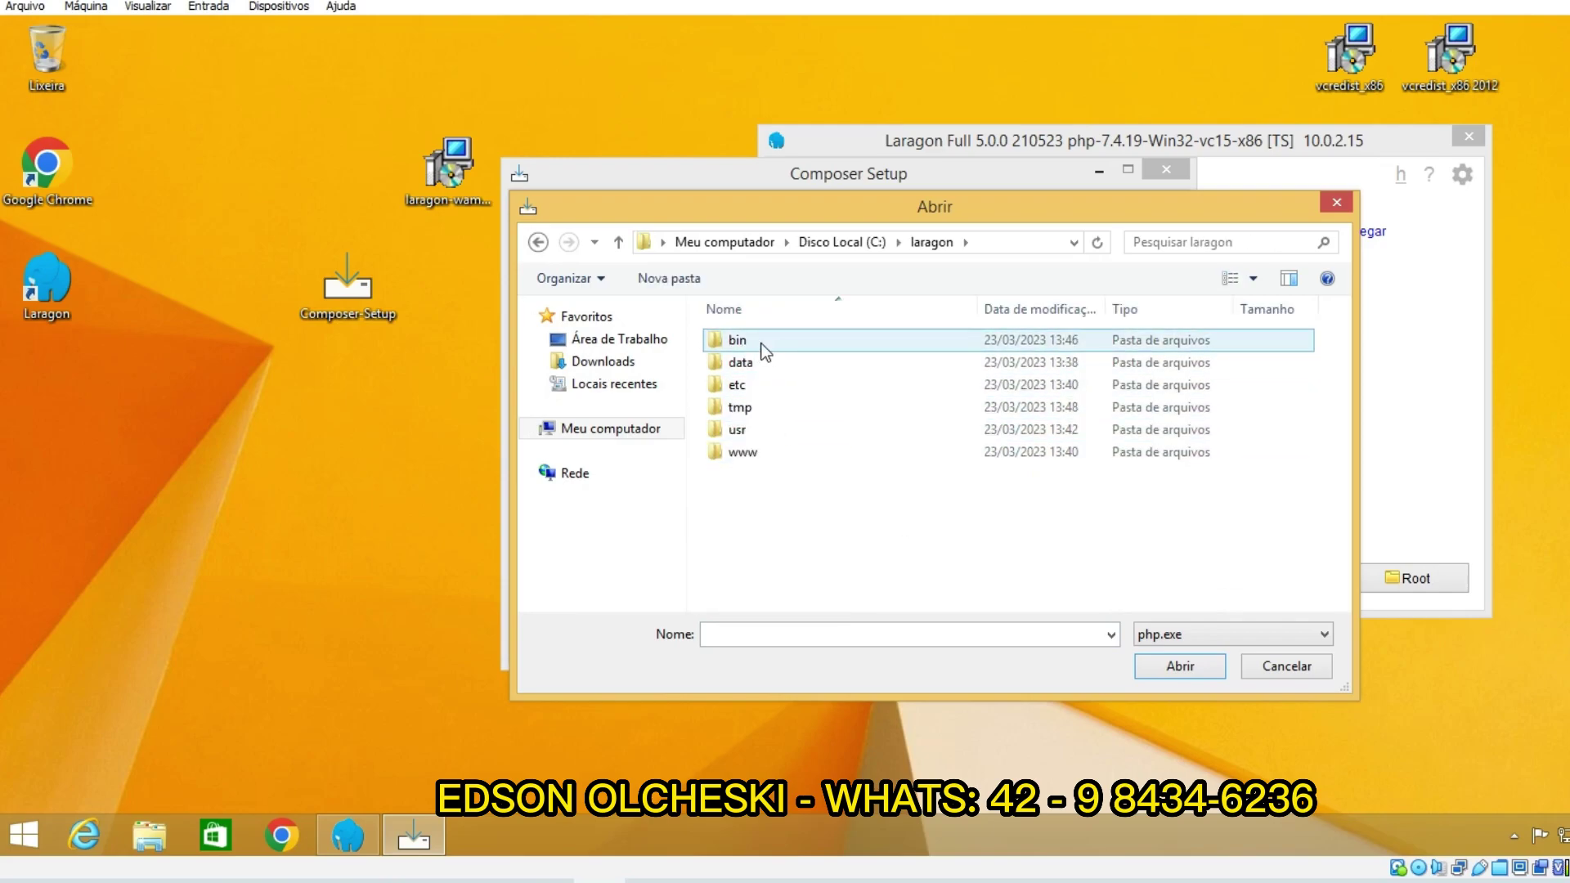
double_click(768, 341)
scroll(797, 474, "down", 2)
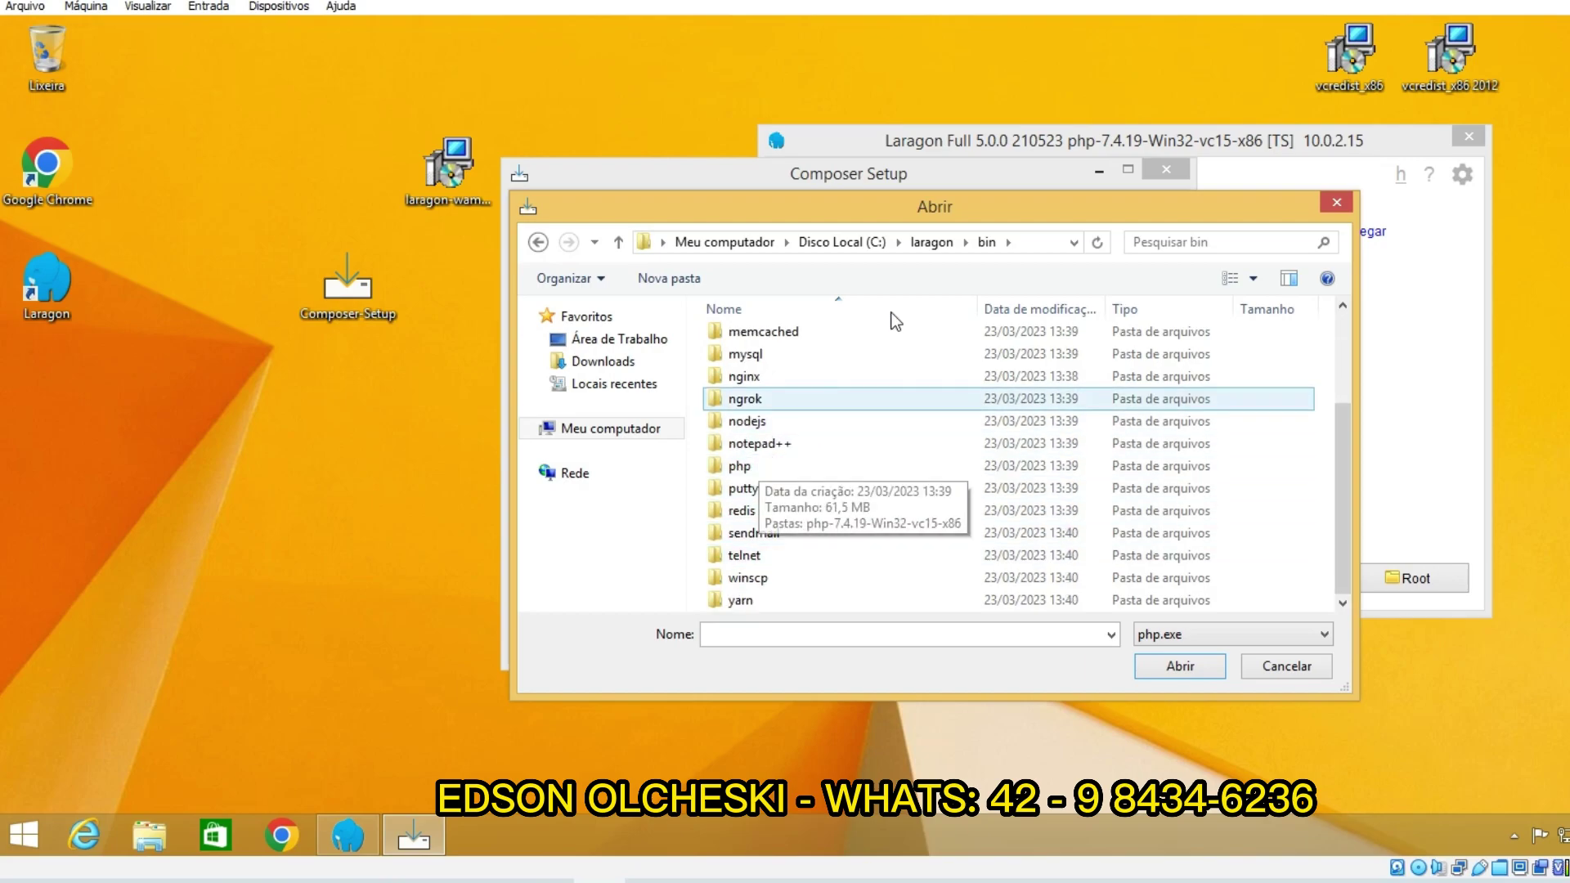
scroll(810, 434, "up", 2)
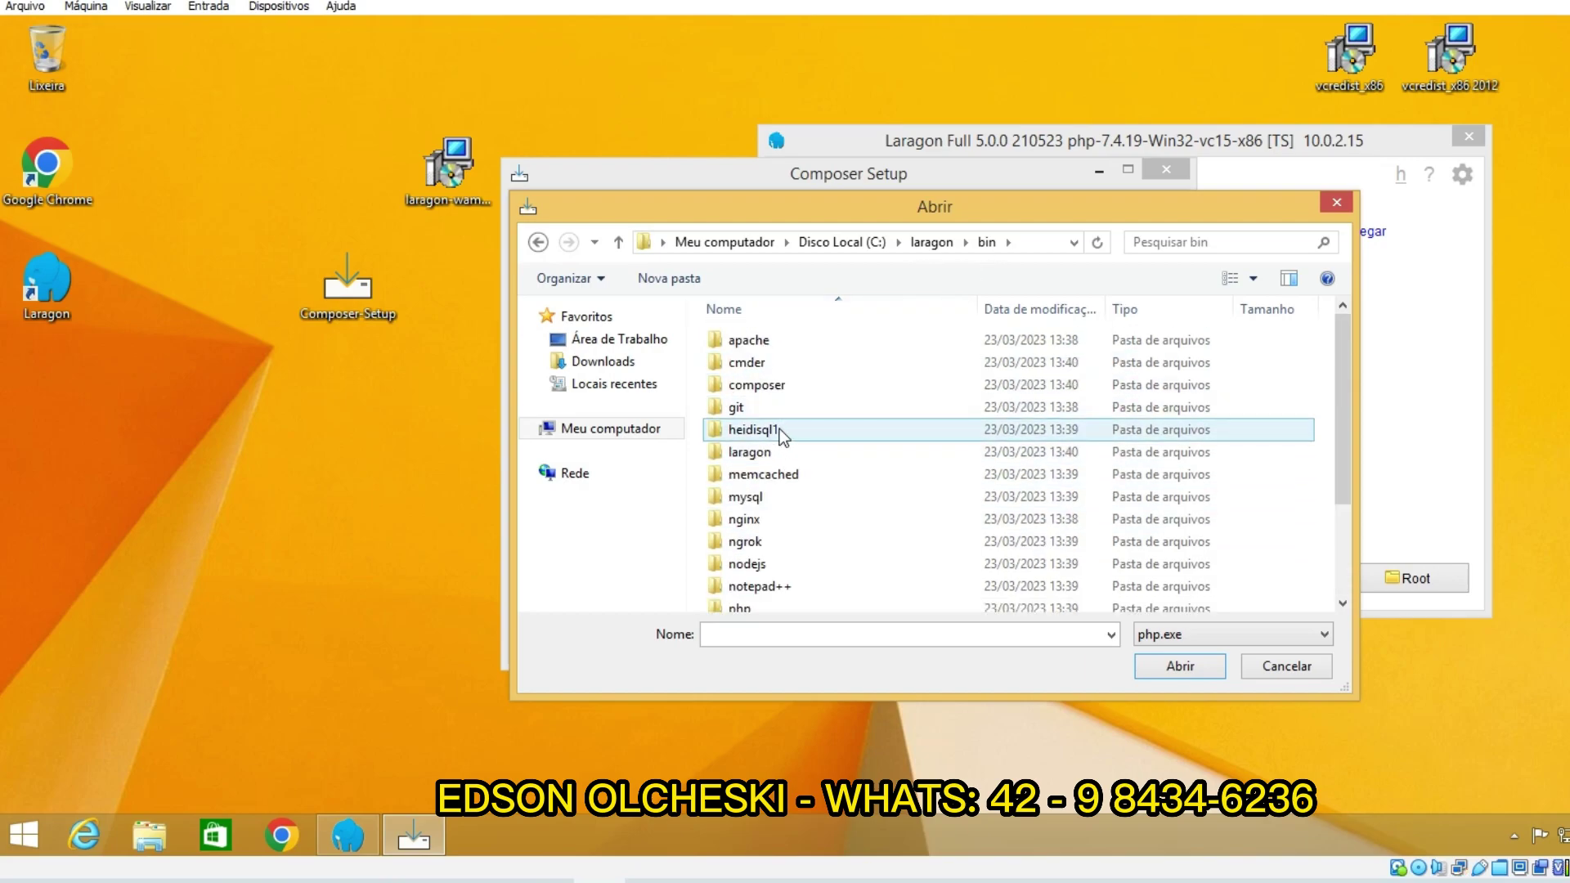
scroll(785, 458, "down", 2)
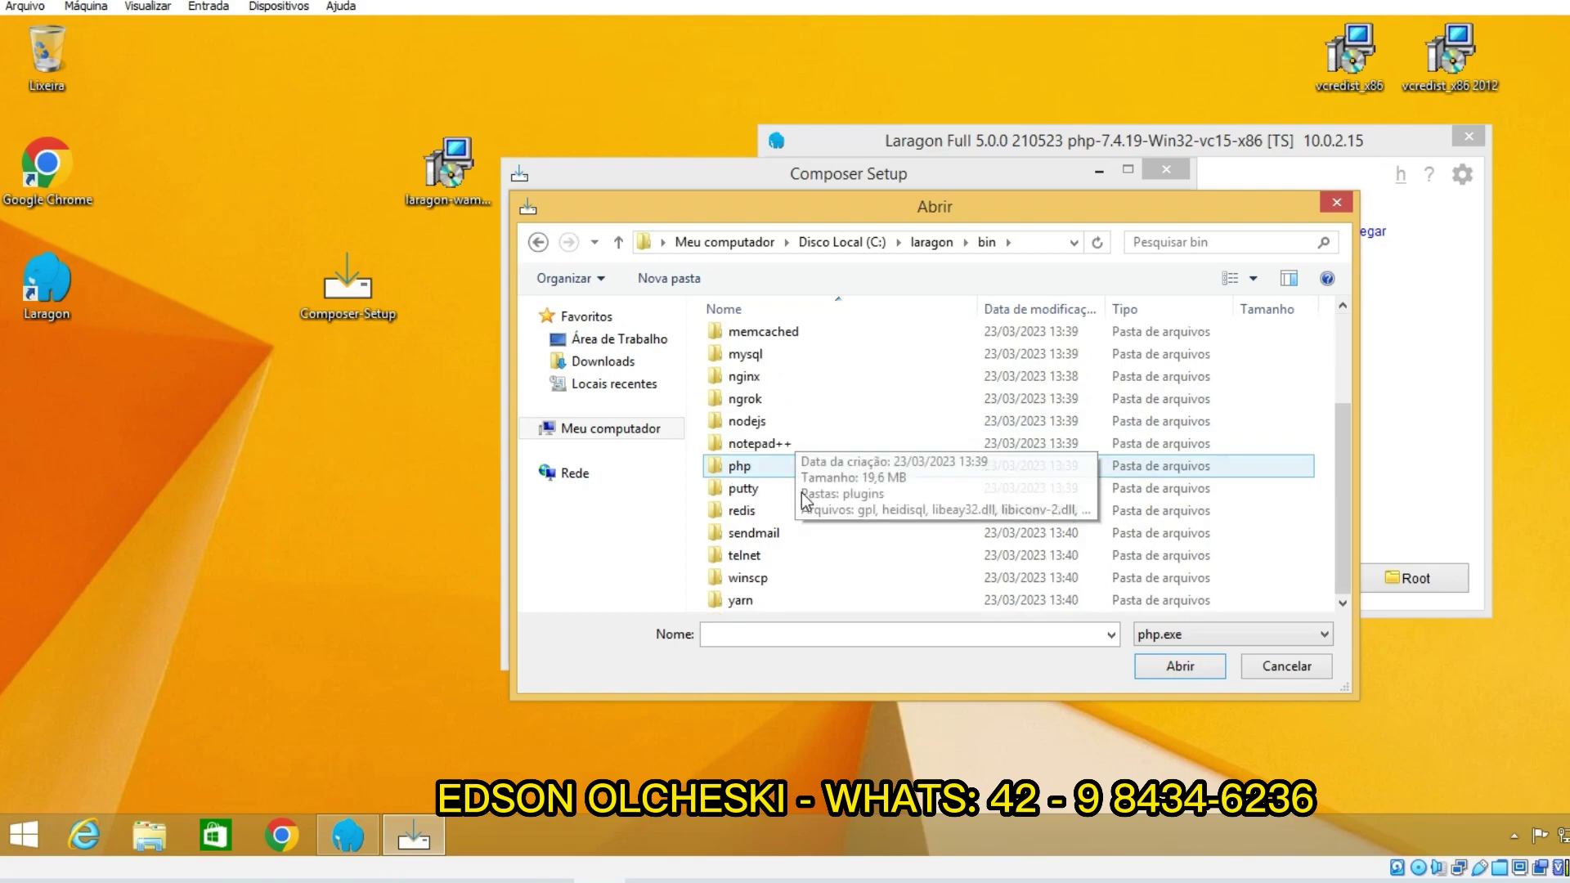
double_click(764, 468)
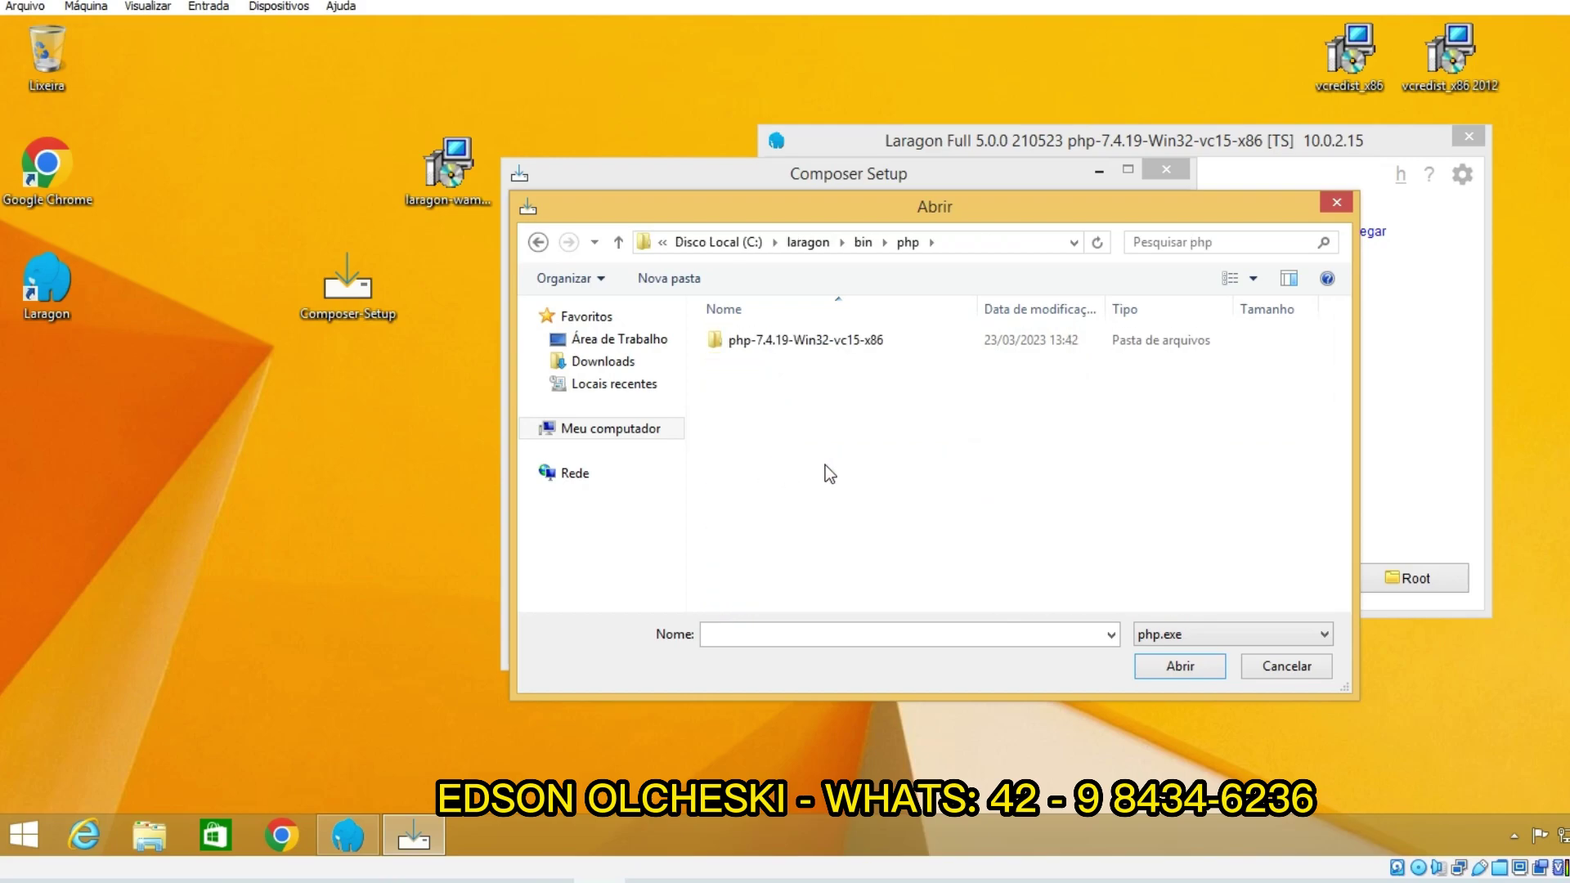
double_click(816, 346)
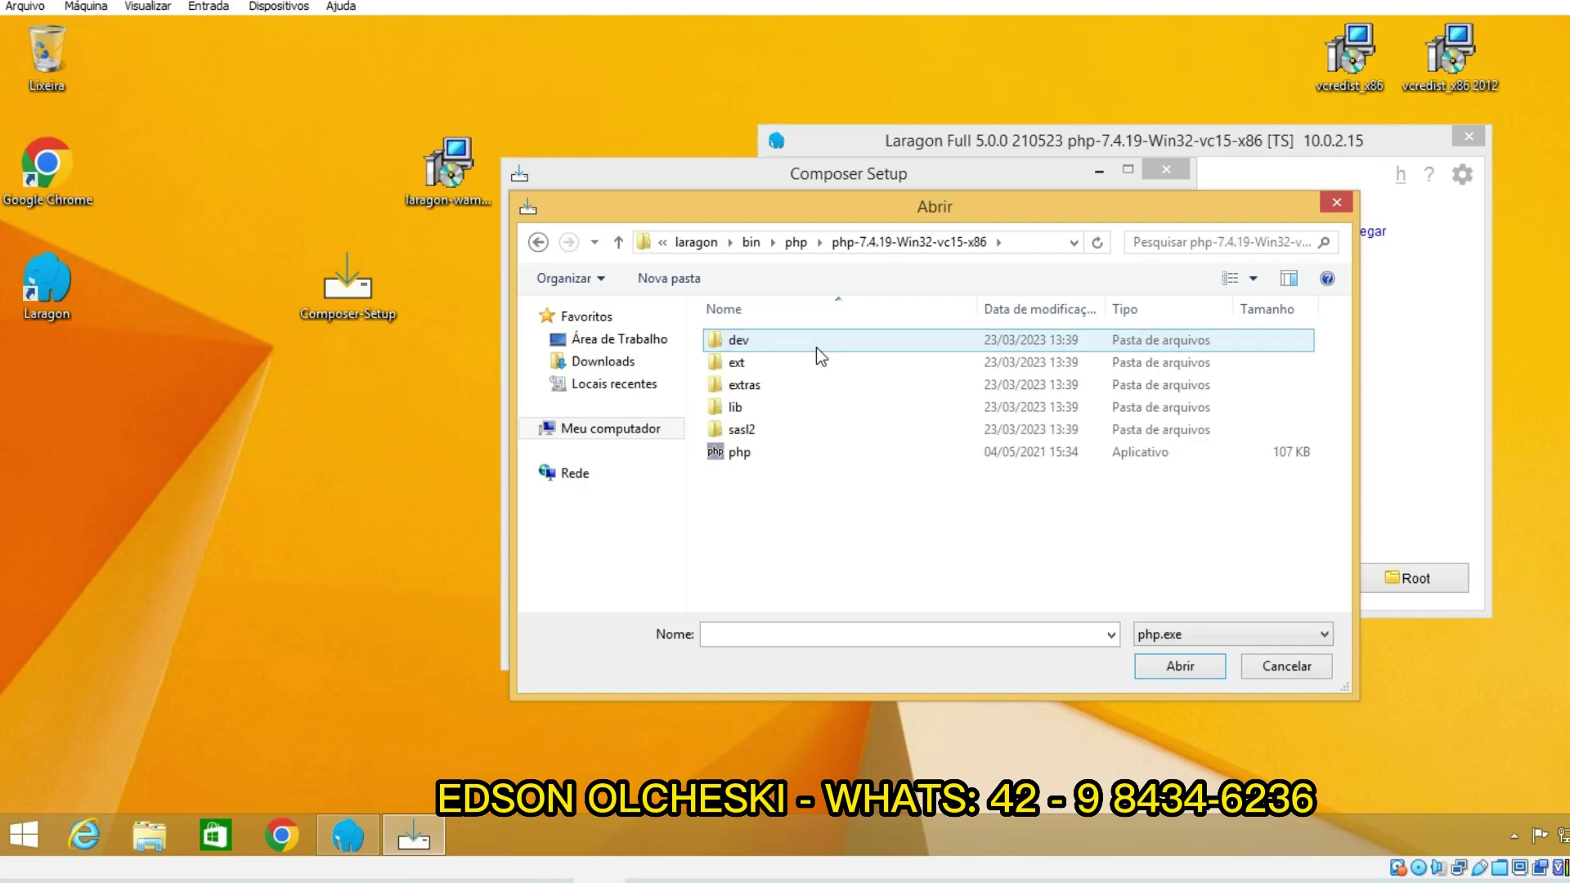
left_click(767, 454)
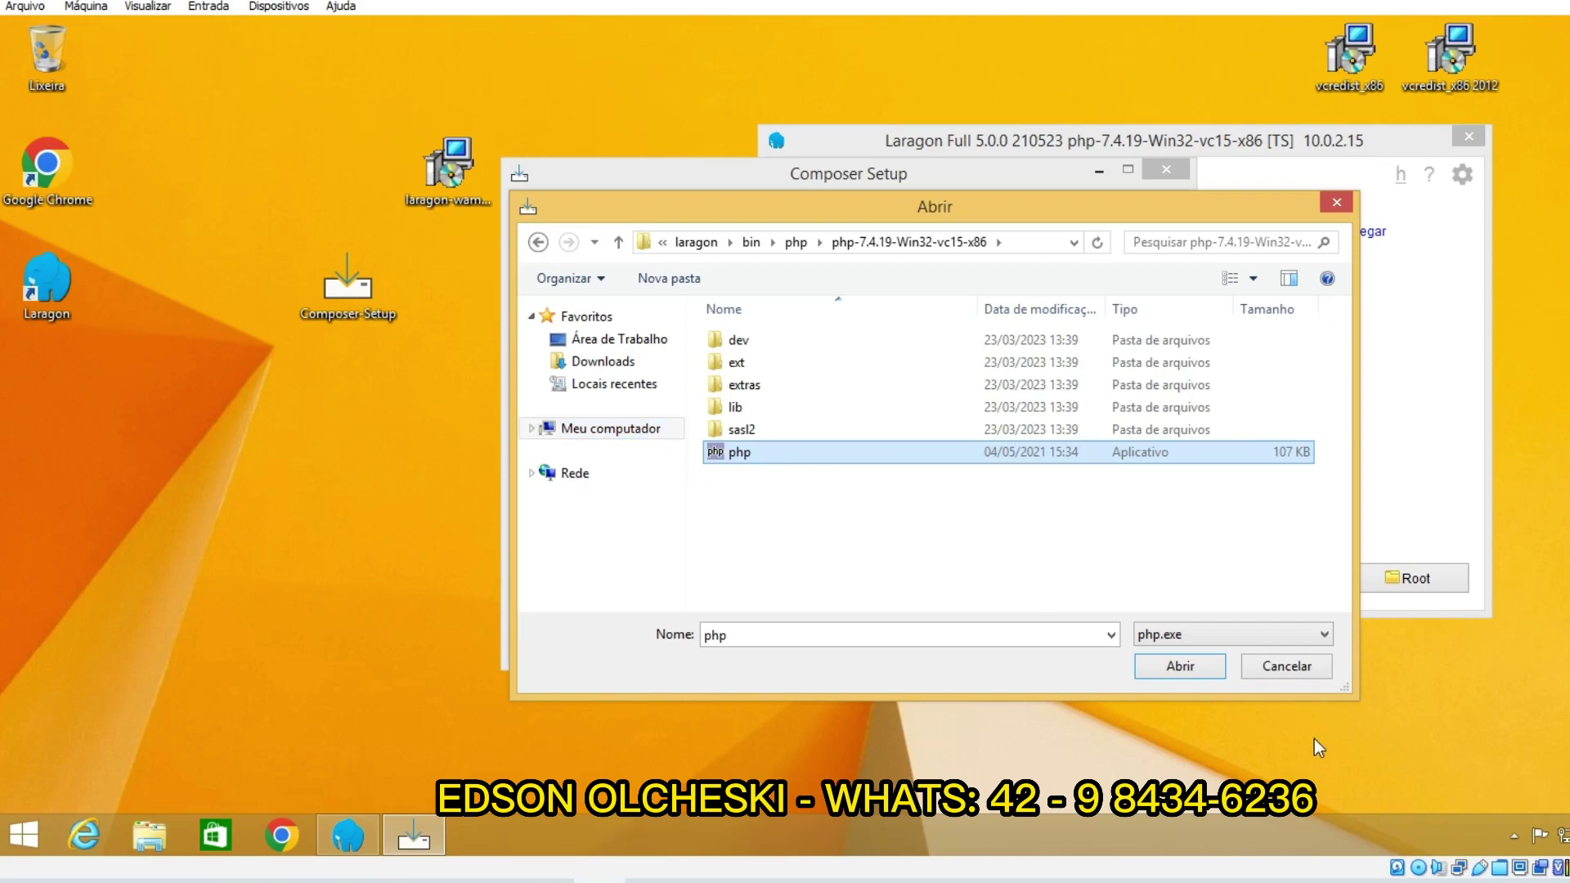
left_click(1174, 666)
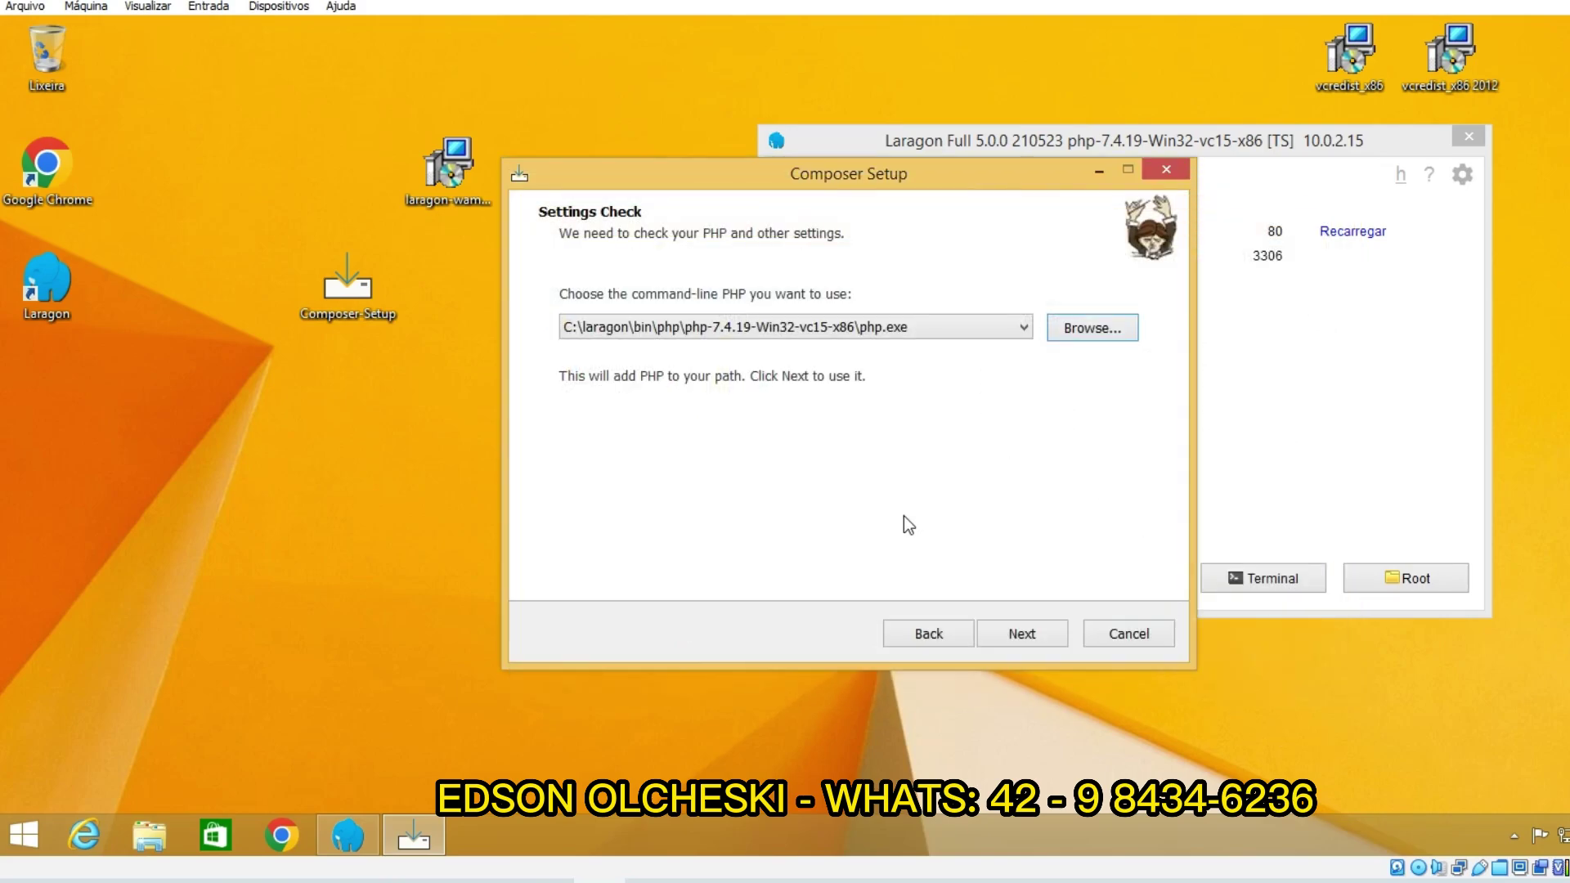
Step: Complete the Composer install with default proxy settings, then place its icon beside the Laragon installer
left_click(1027, 633)
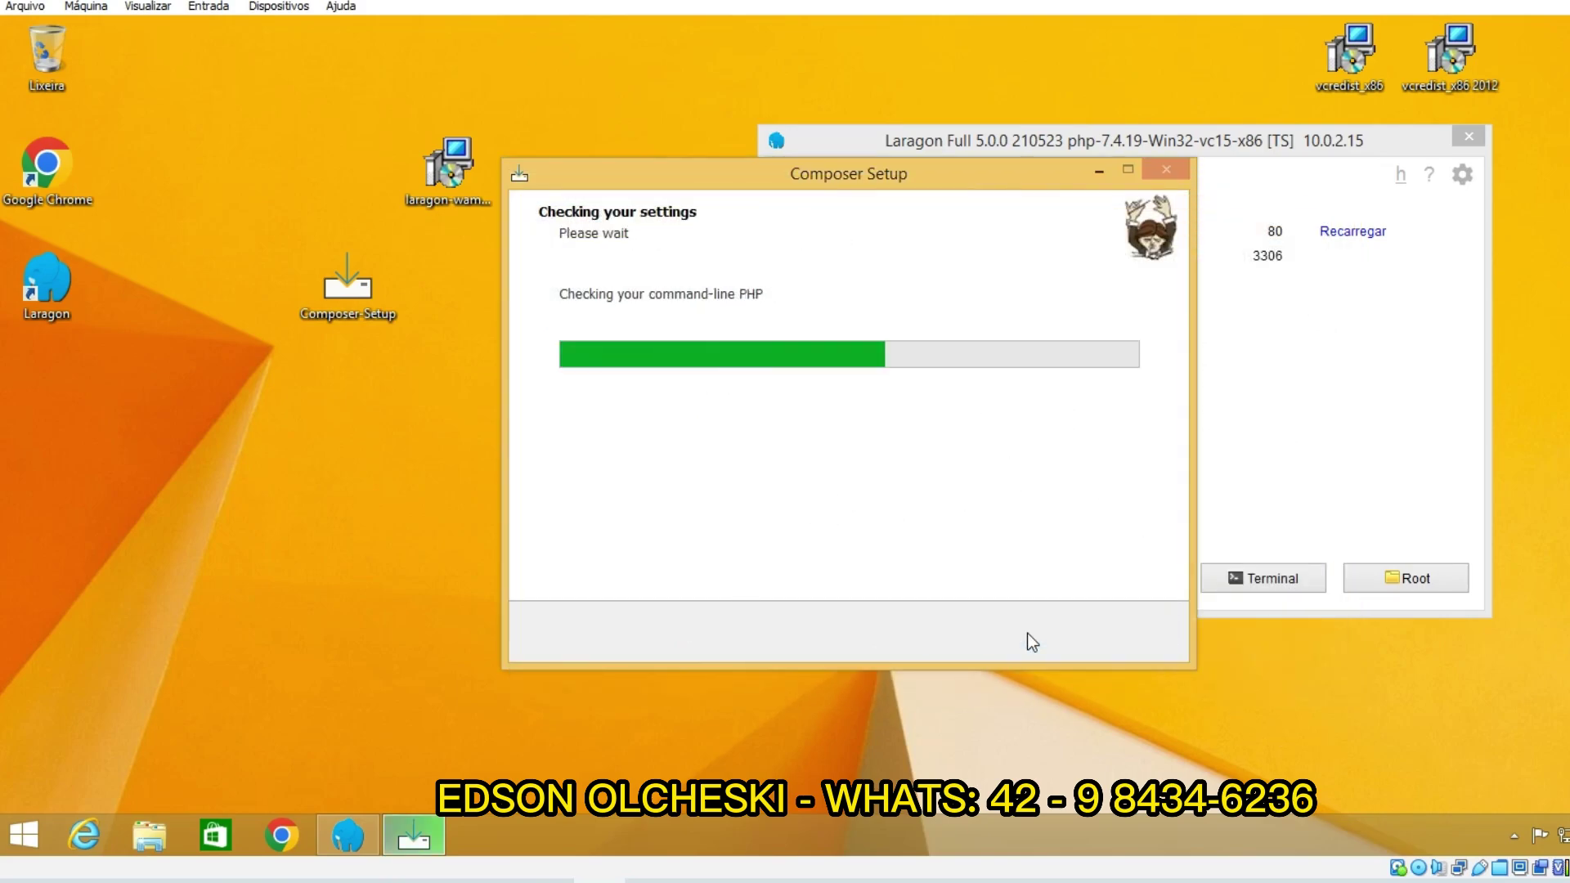
left_click(1033, 633)
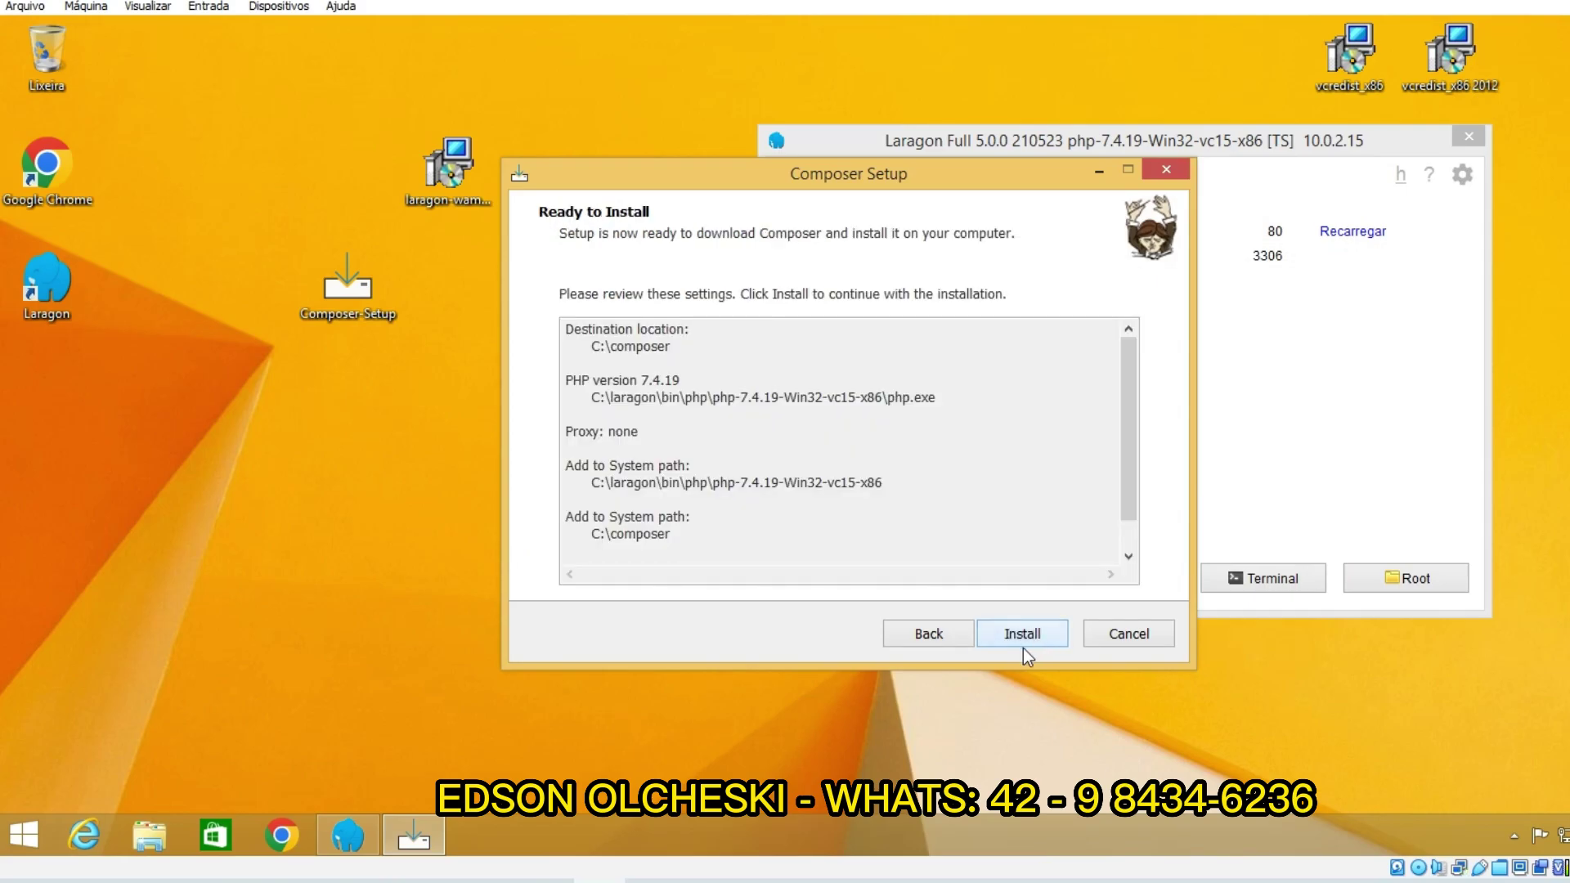
left_click(1023, 647)
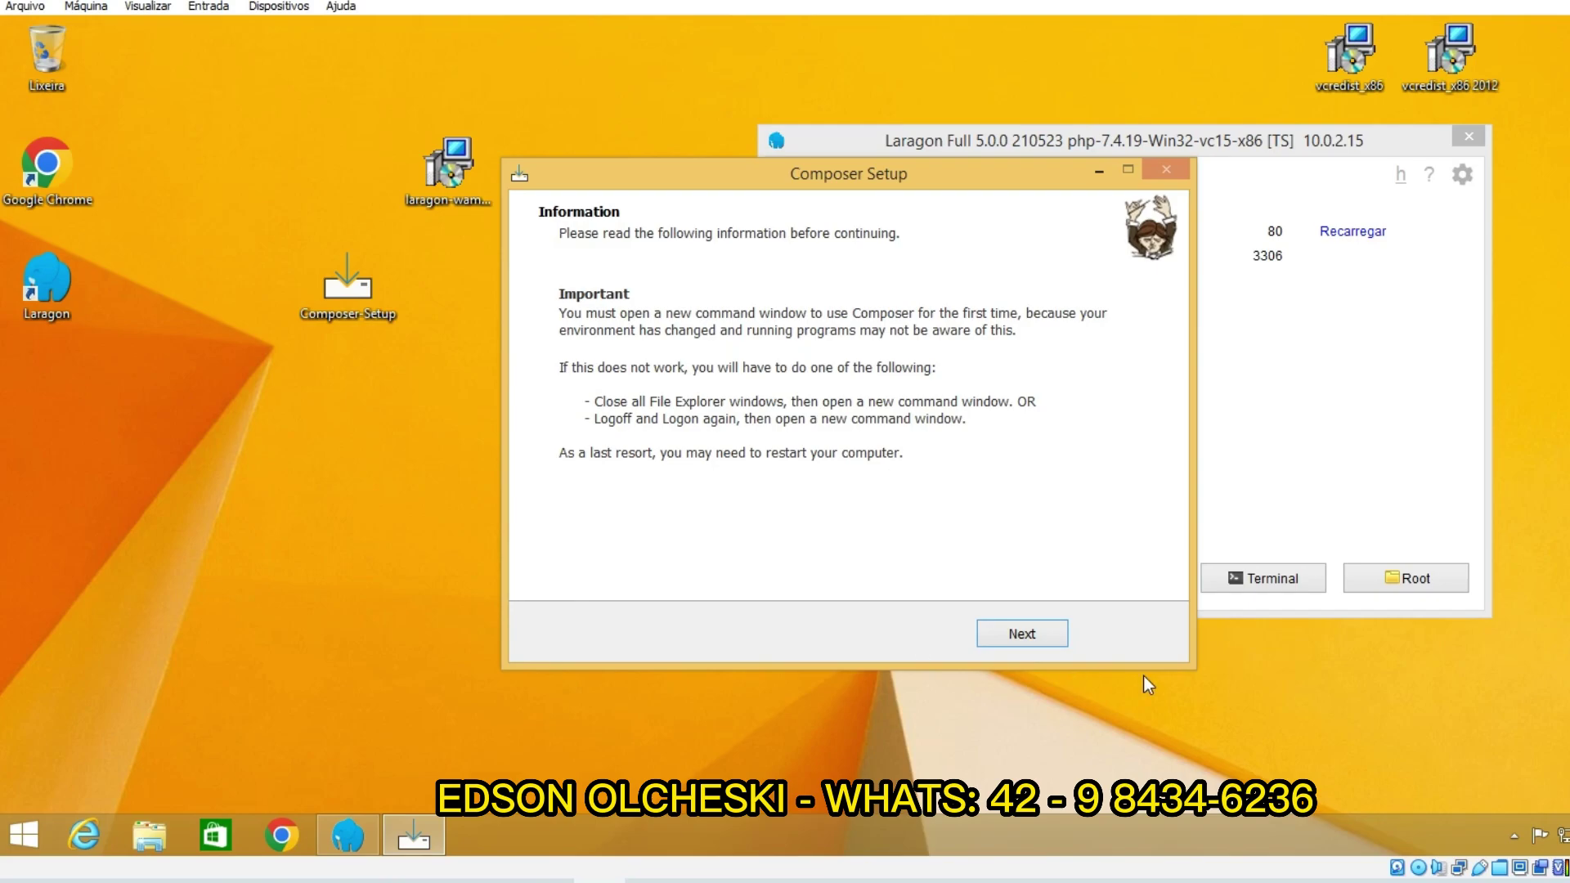
left_click(986, 634)
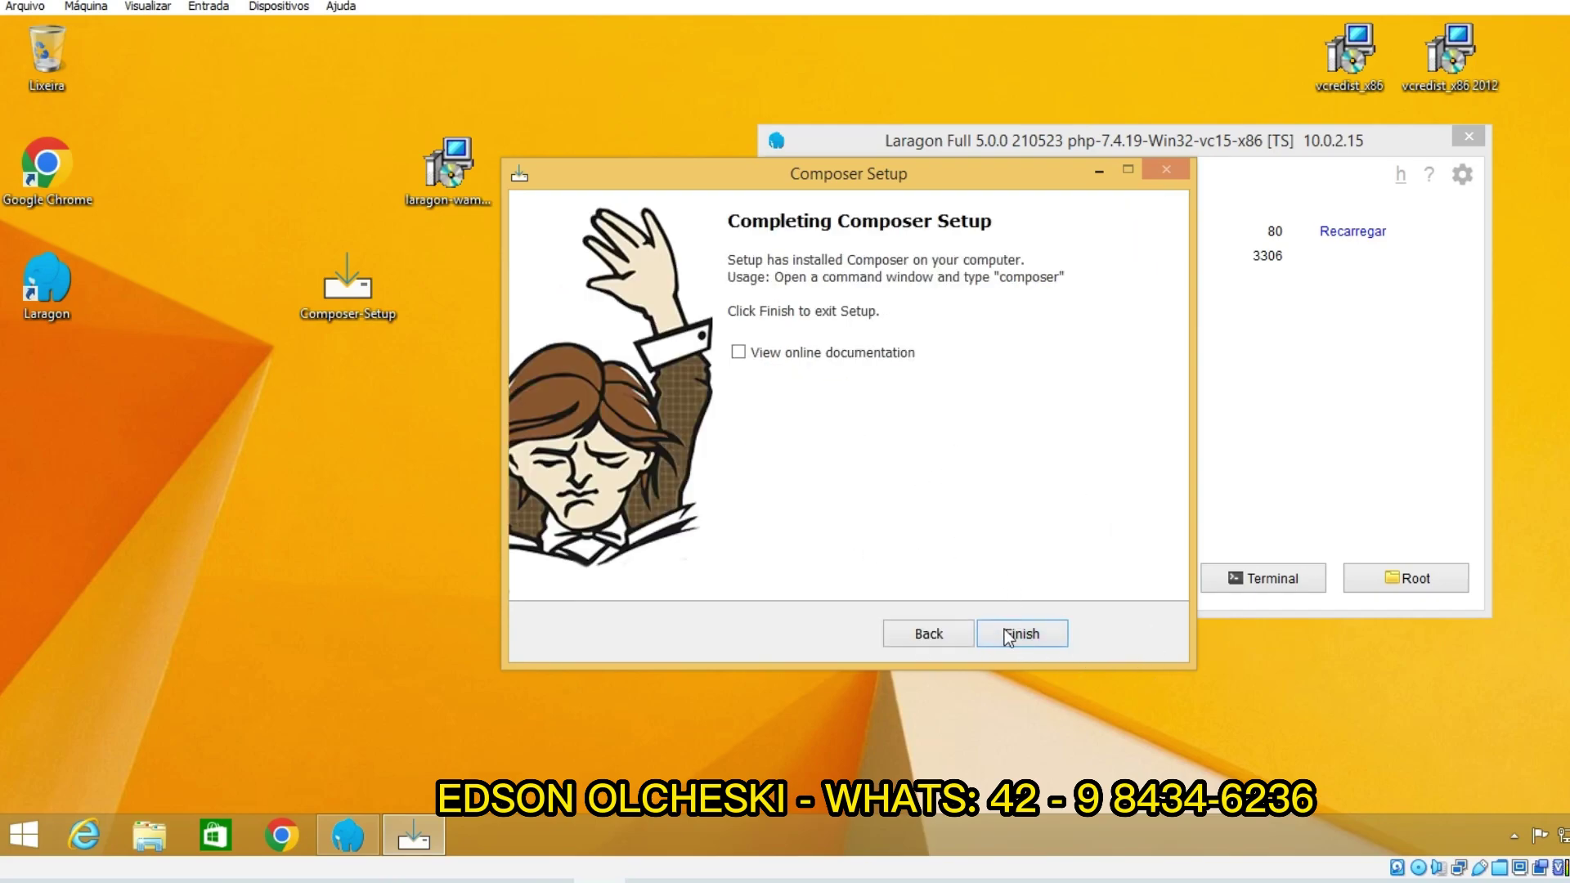
left_click(1007, 635)
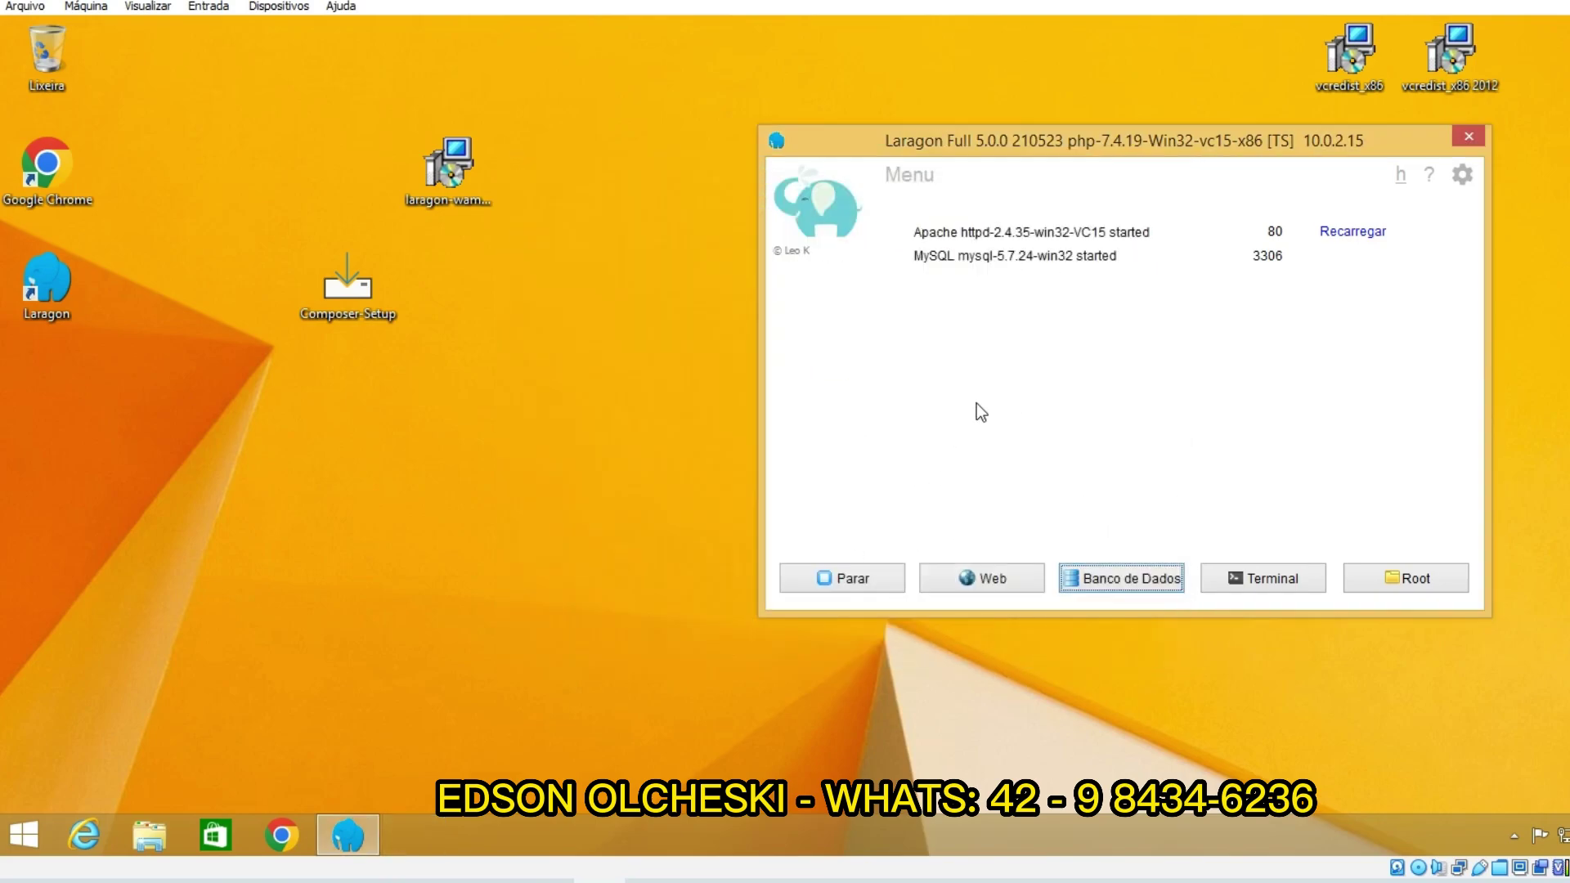
left_click_drag(324, 291, 410, 173)
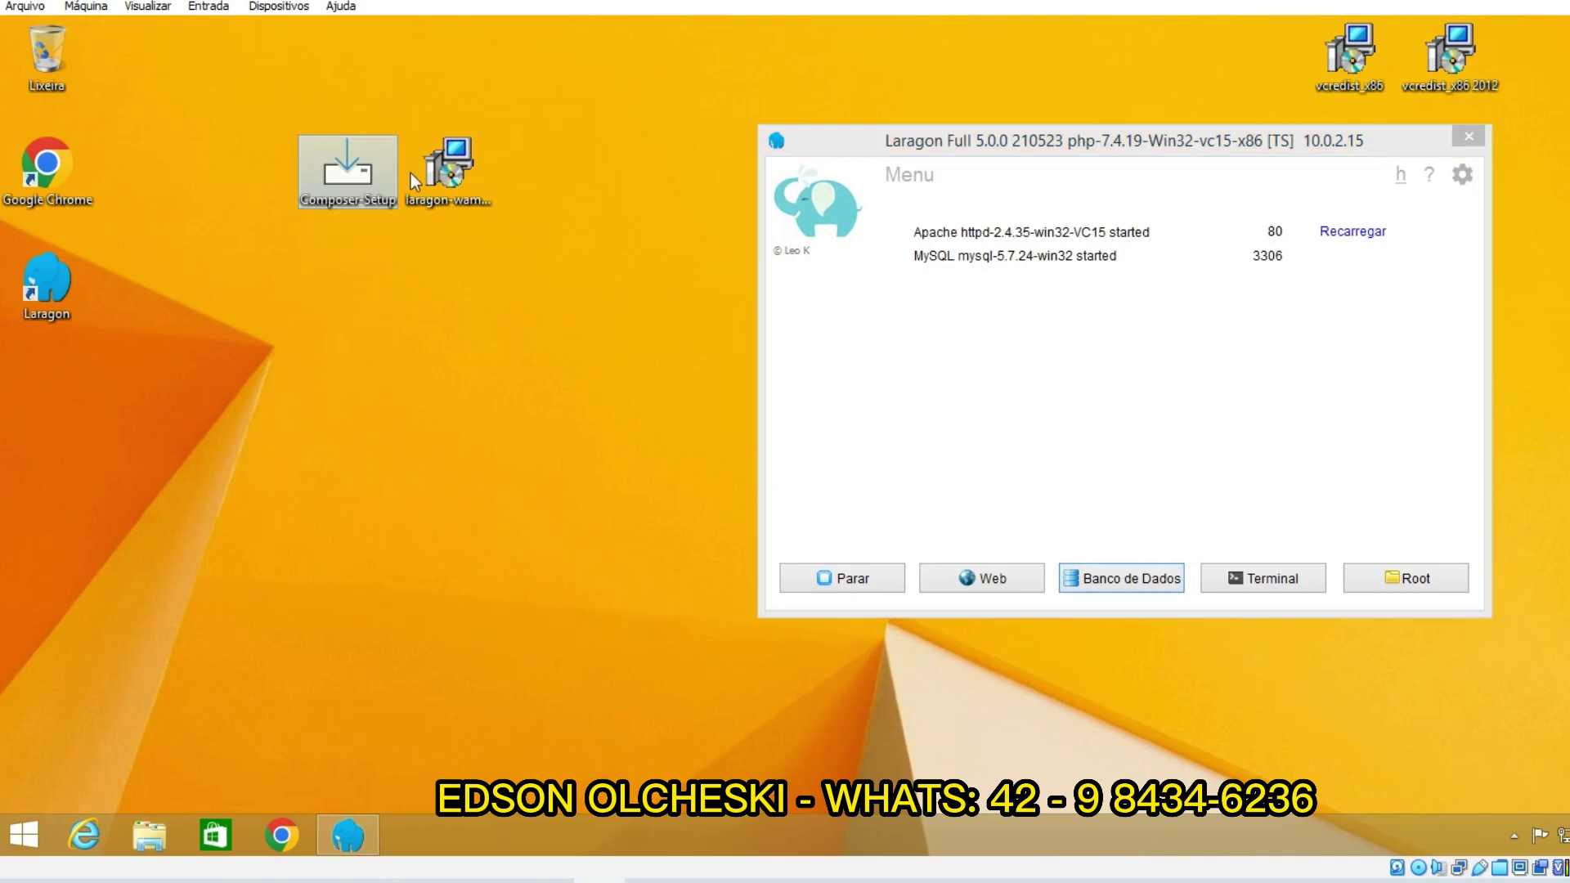
left_click(283, 837)
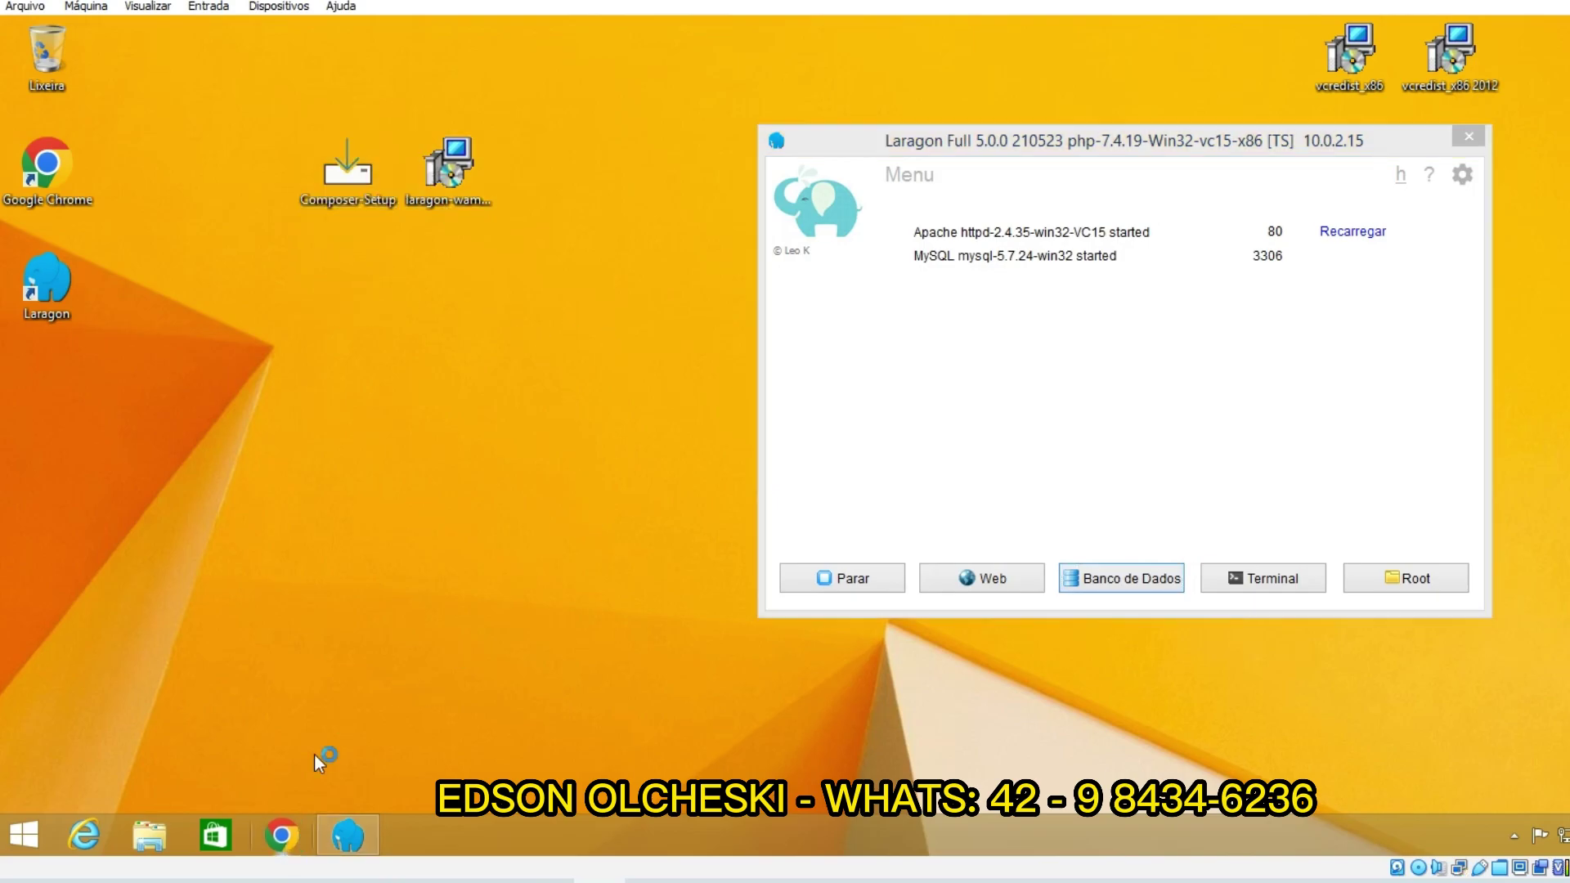
Step: Search Google for 'mapos' from the Chrome address bar
left_click(387, 65)
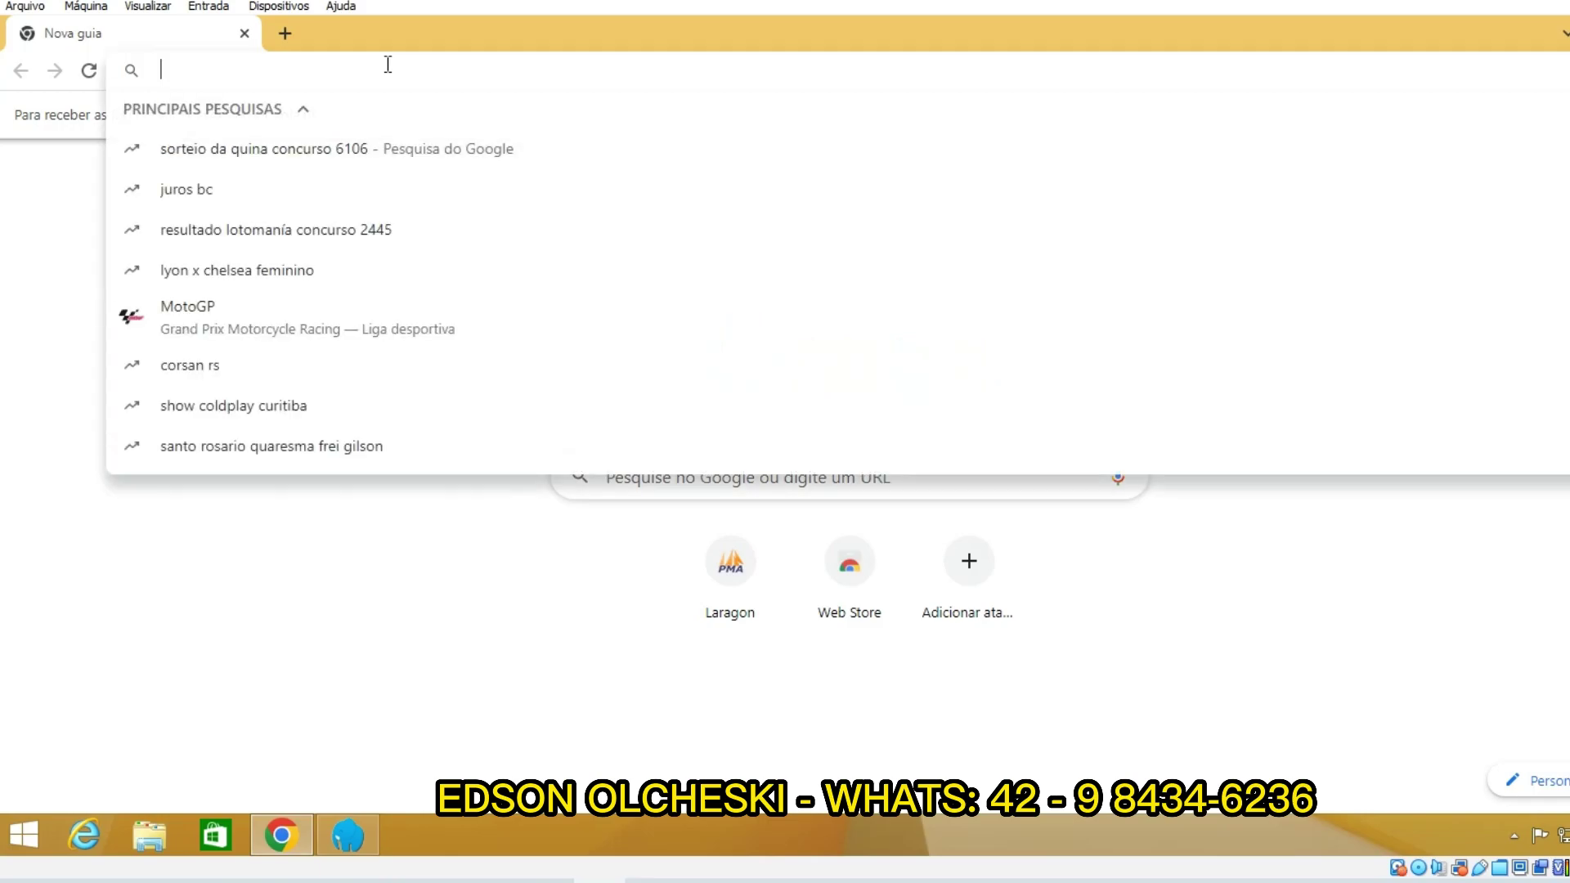
type("mapos")
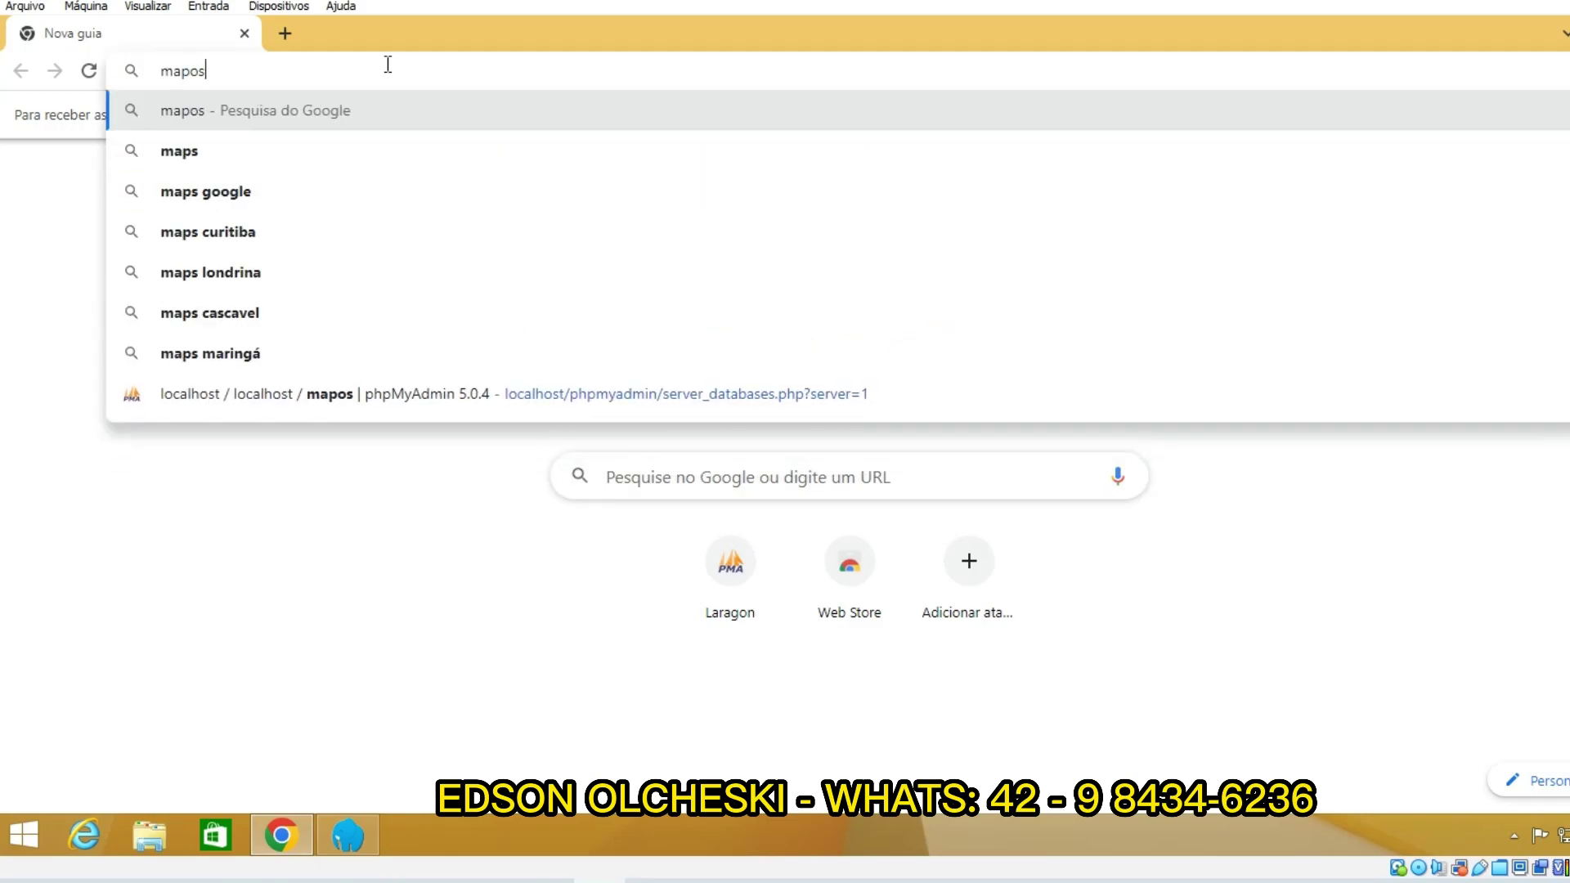
key("Return")
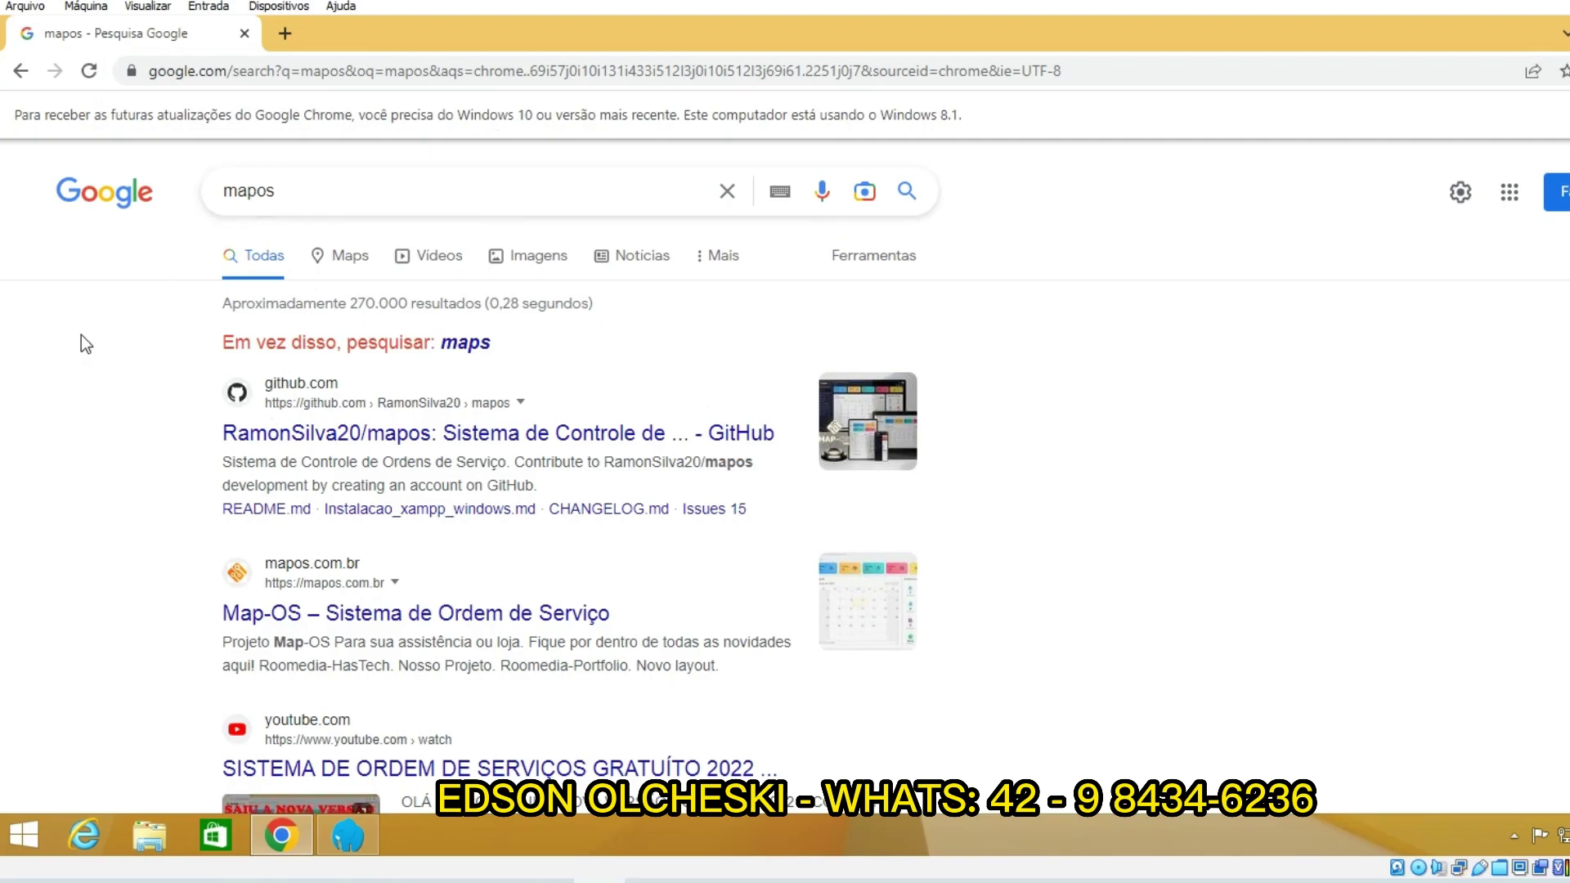
scroll(79, 352, "down", 2)
scroll(80, 373, "up", 2)
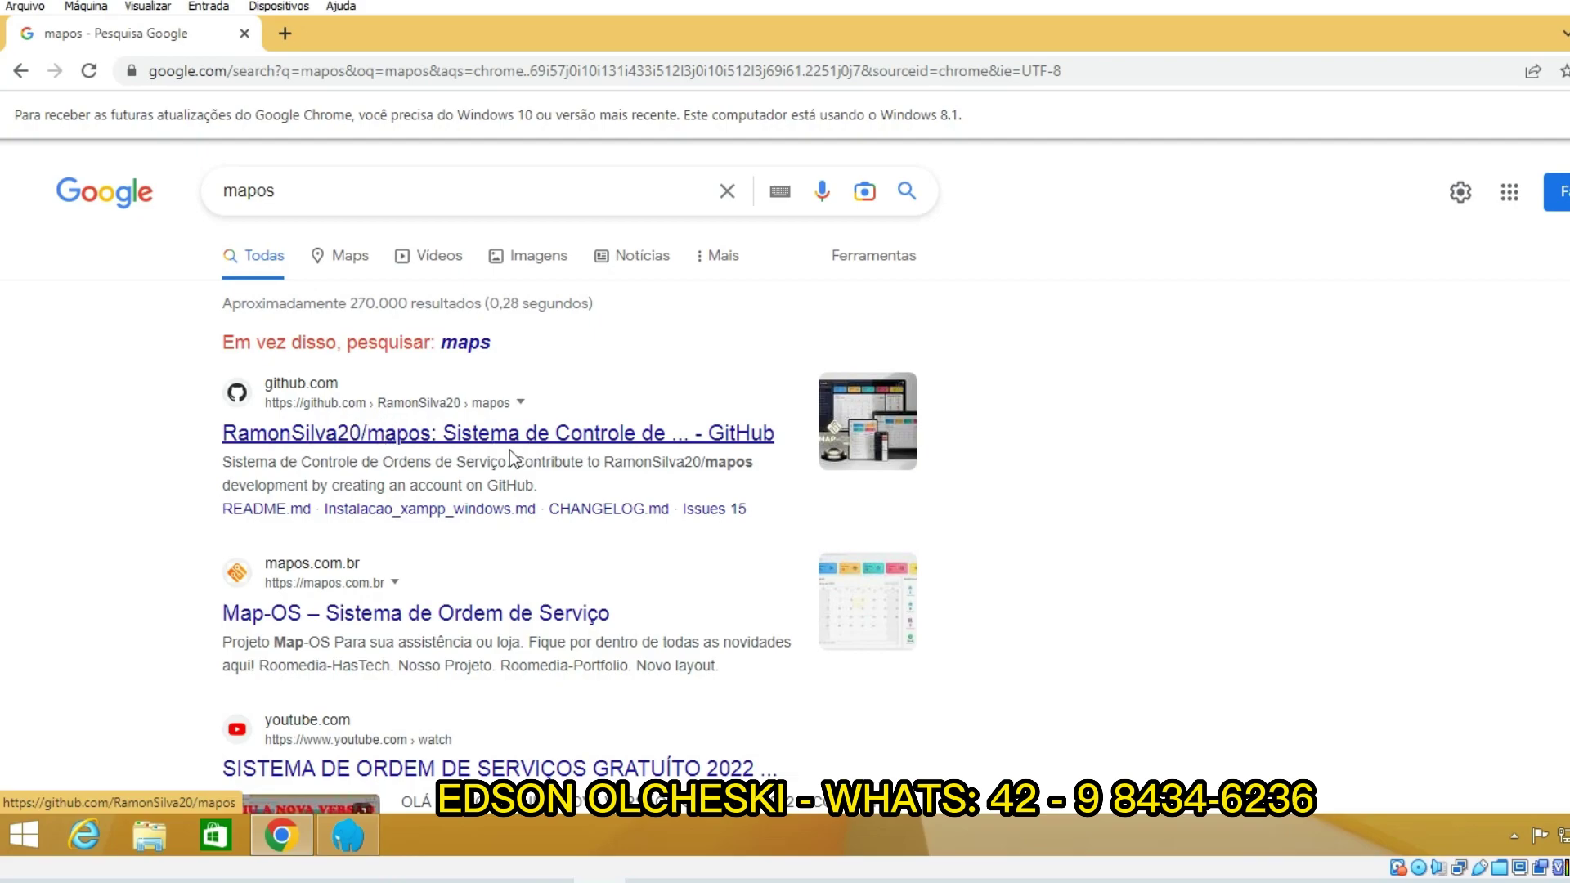
Step: Download the RamonSilva20/mapos repository as mapos-master.zip and show it in its folder
left_click(571, 437)
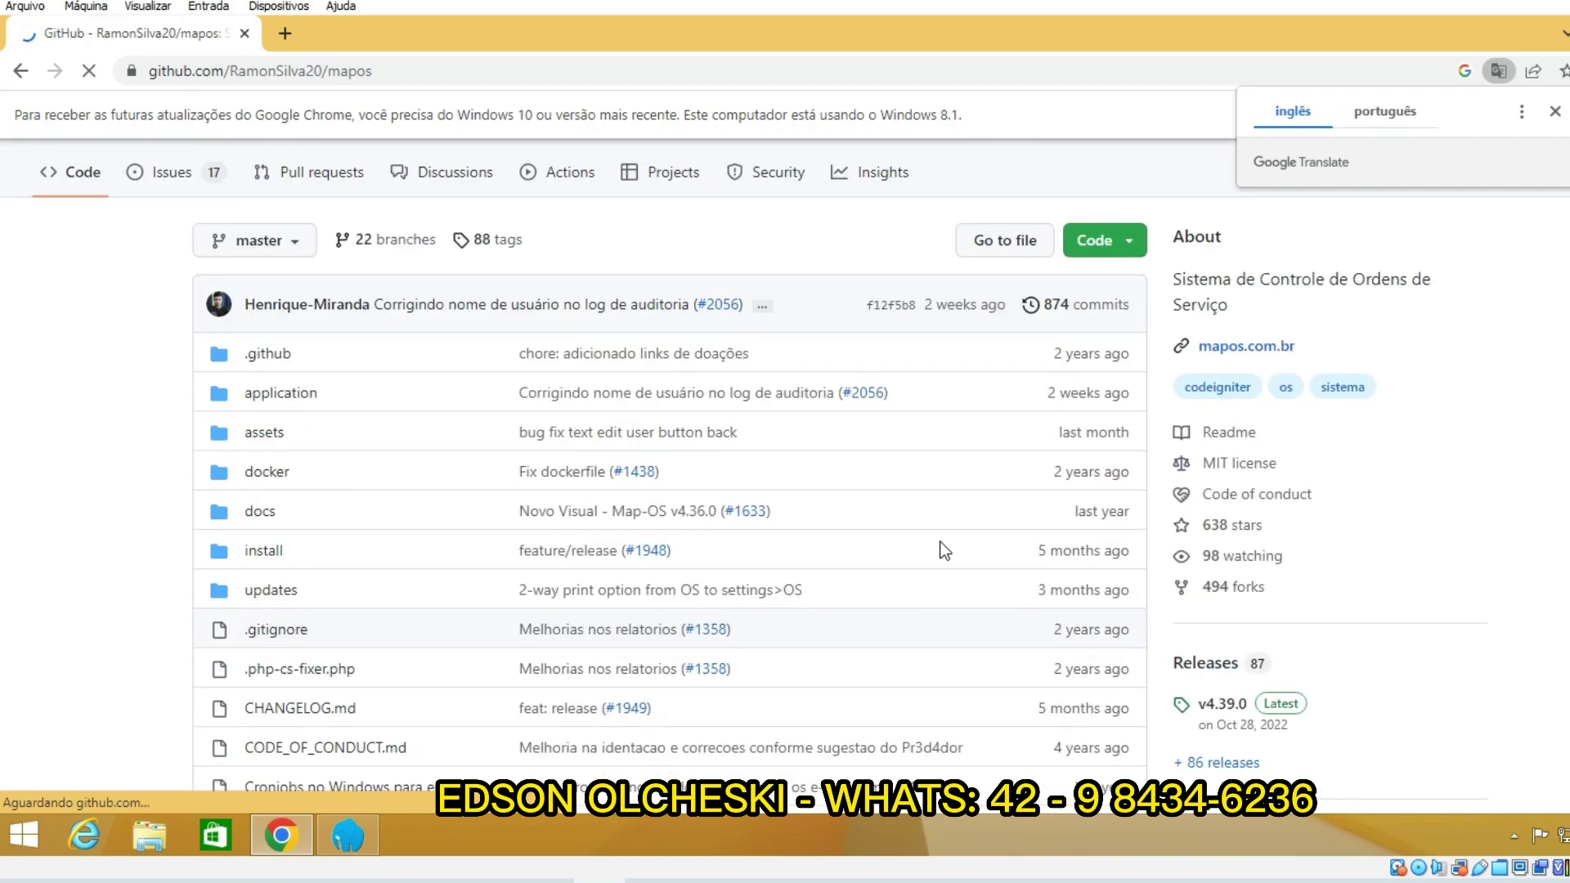
left_click(1135, 379)
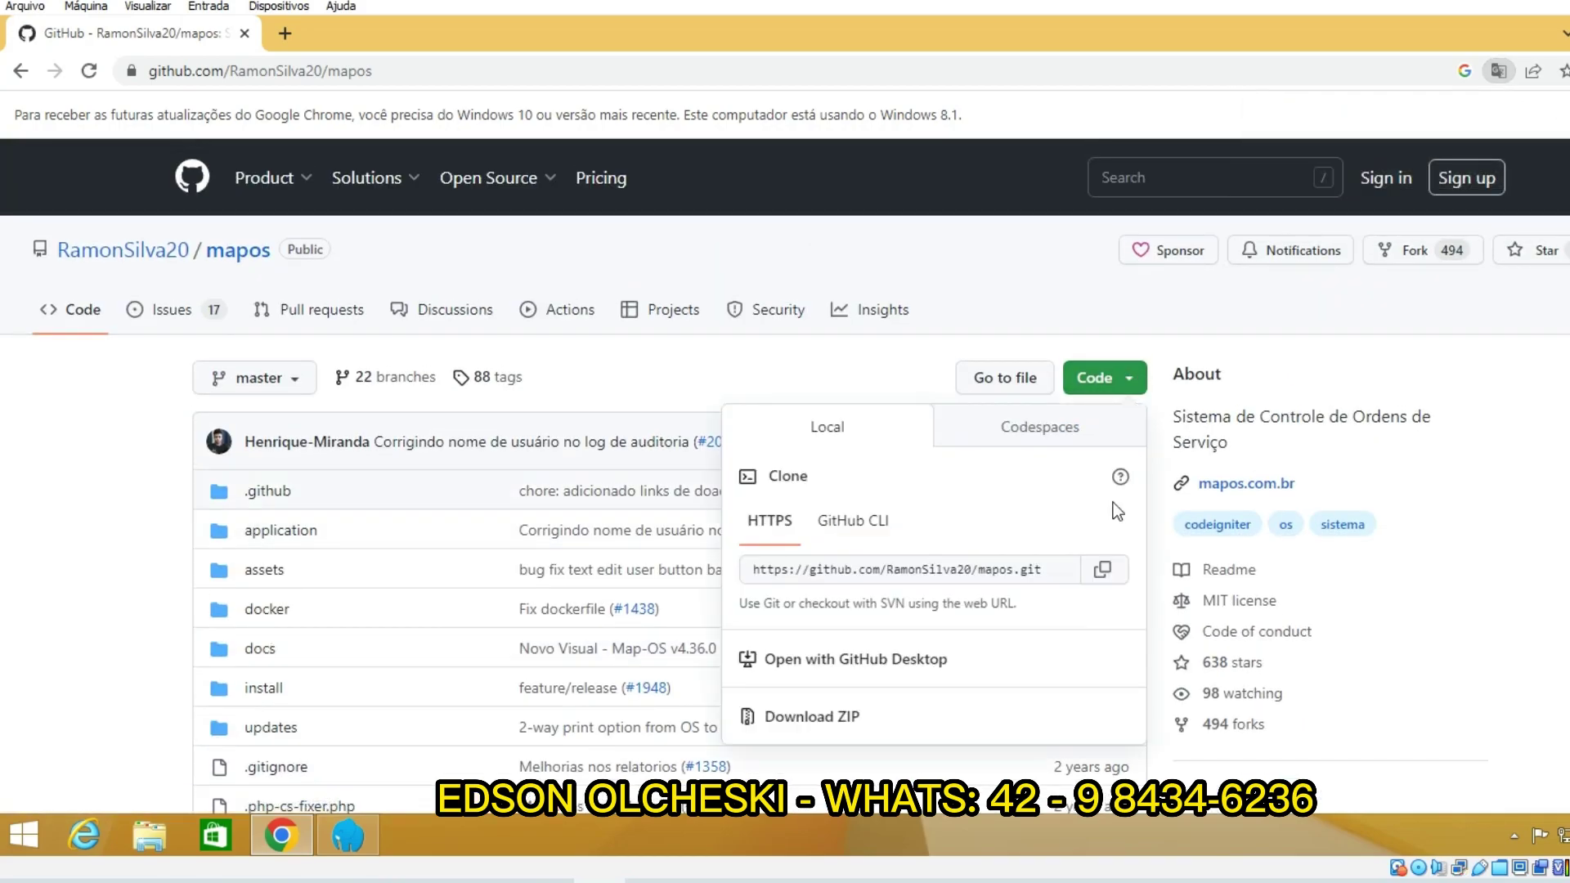
left_click(826, 718)
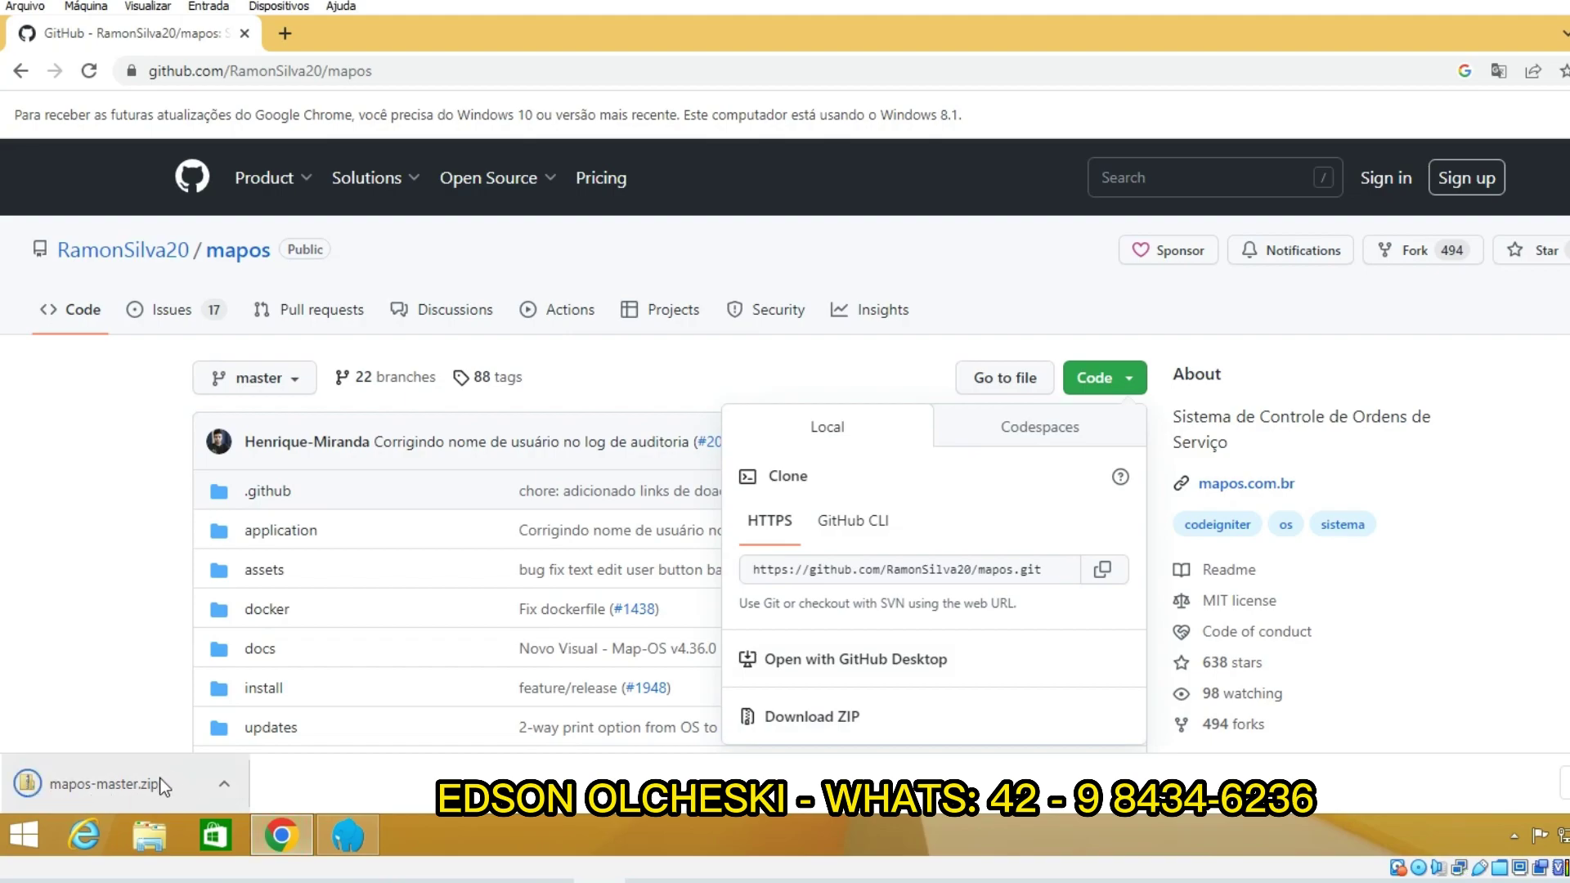
left_click(229, 782)
left_click(295, 717)
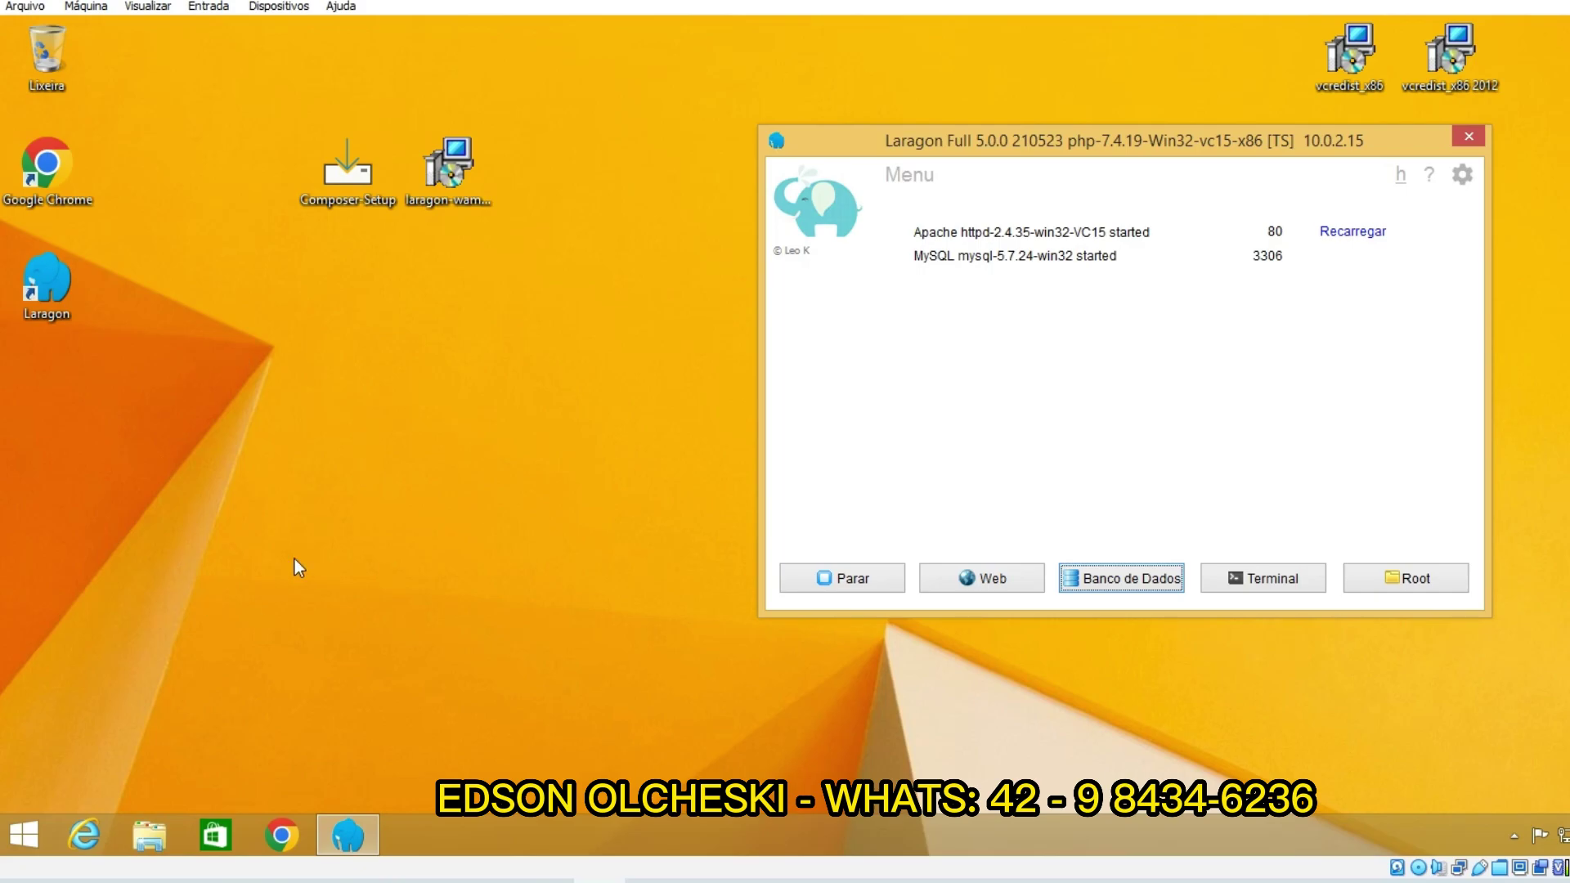
Step: Copy the mapos-master folder (892 items) from Downloads' mapos-master.zip onto the desktop
left_click(150, 836)
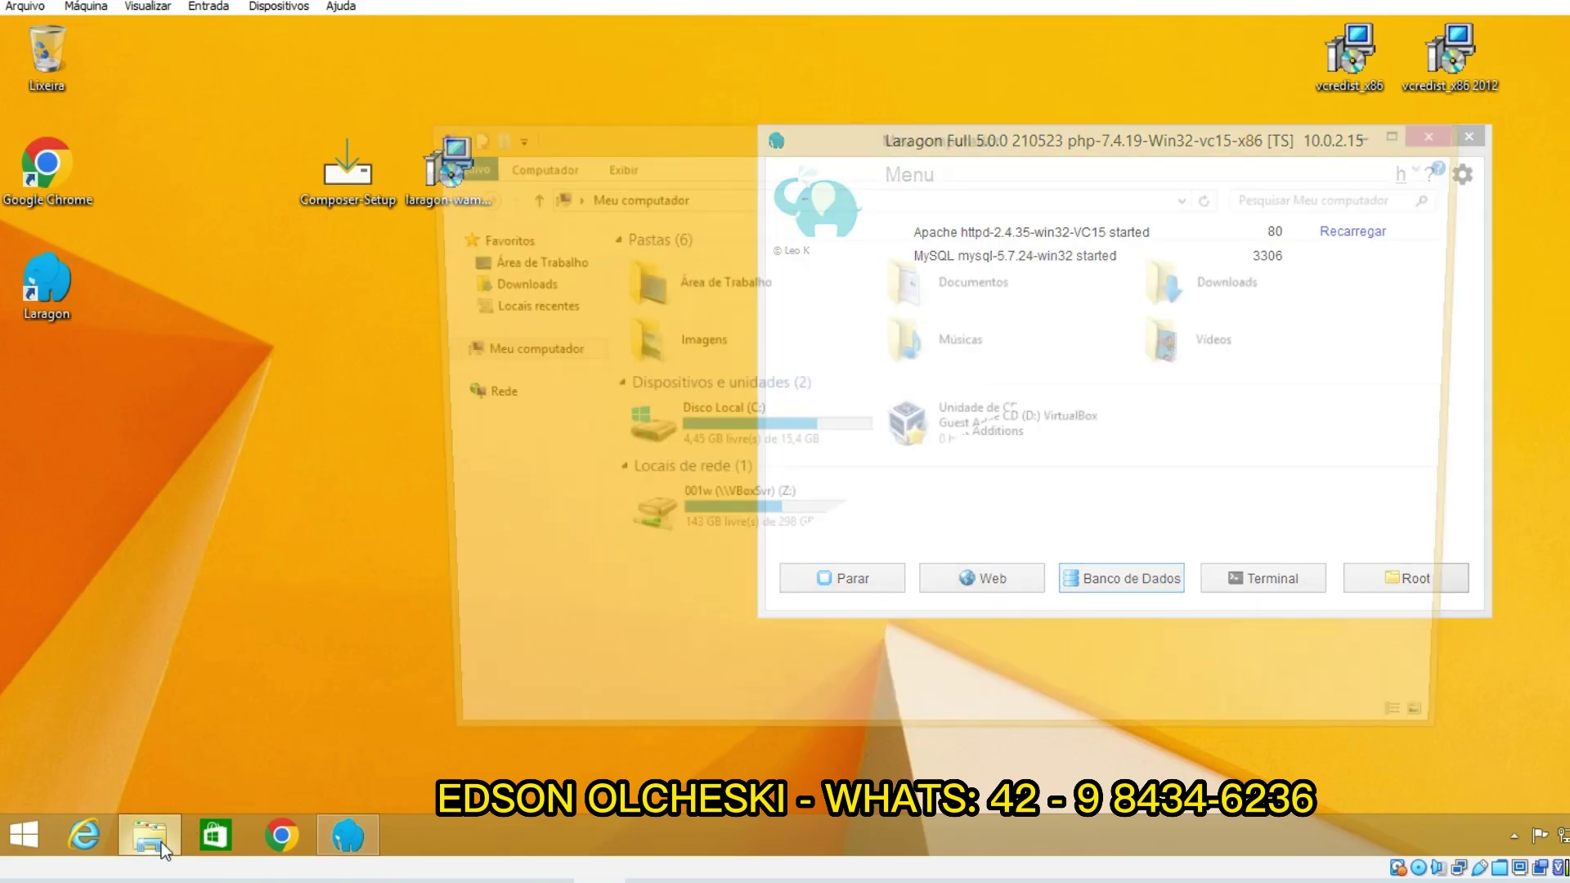
left_click(524, 287)
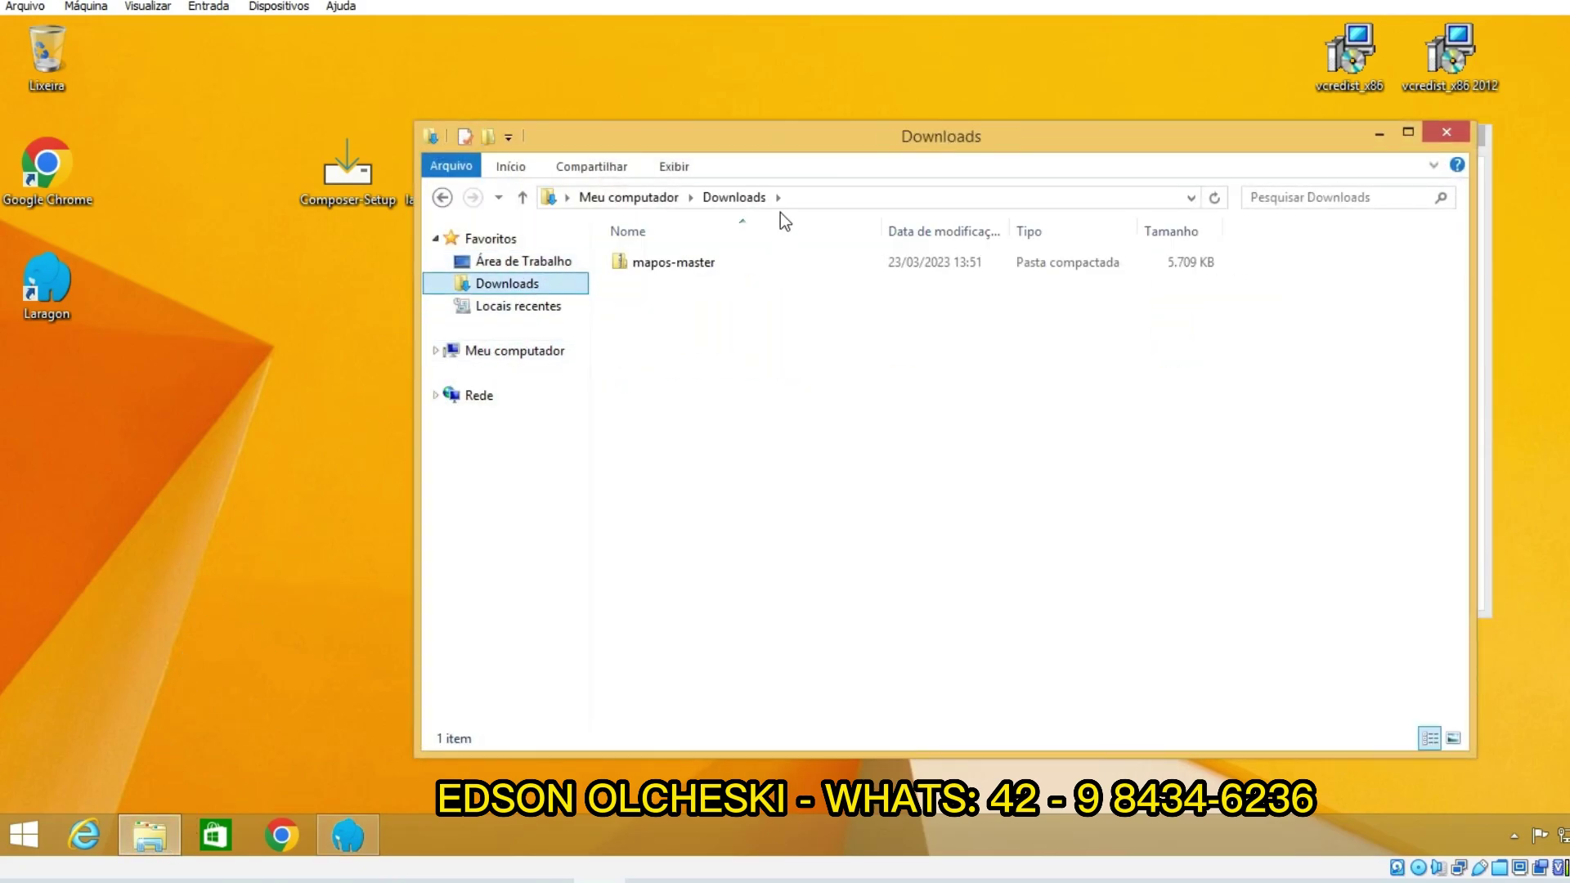
left_click_drag(744, 141, 875, 139)
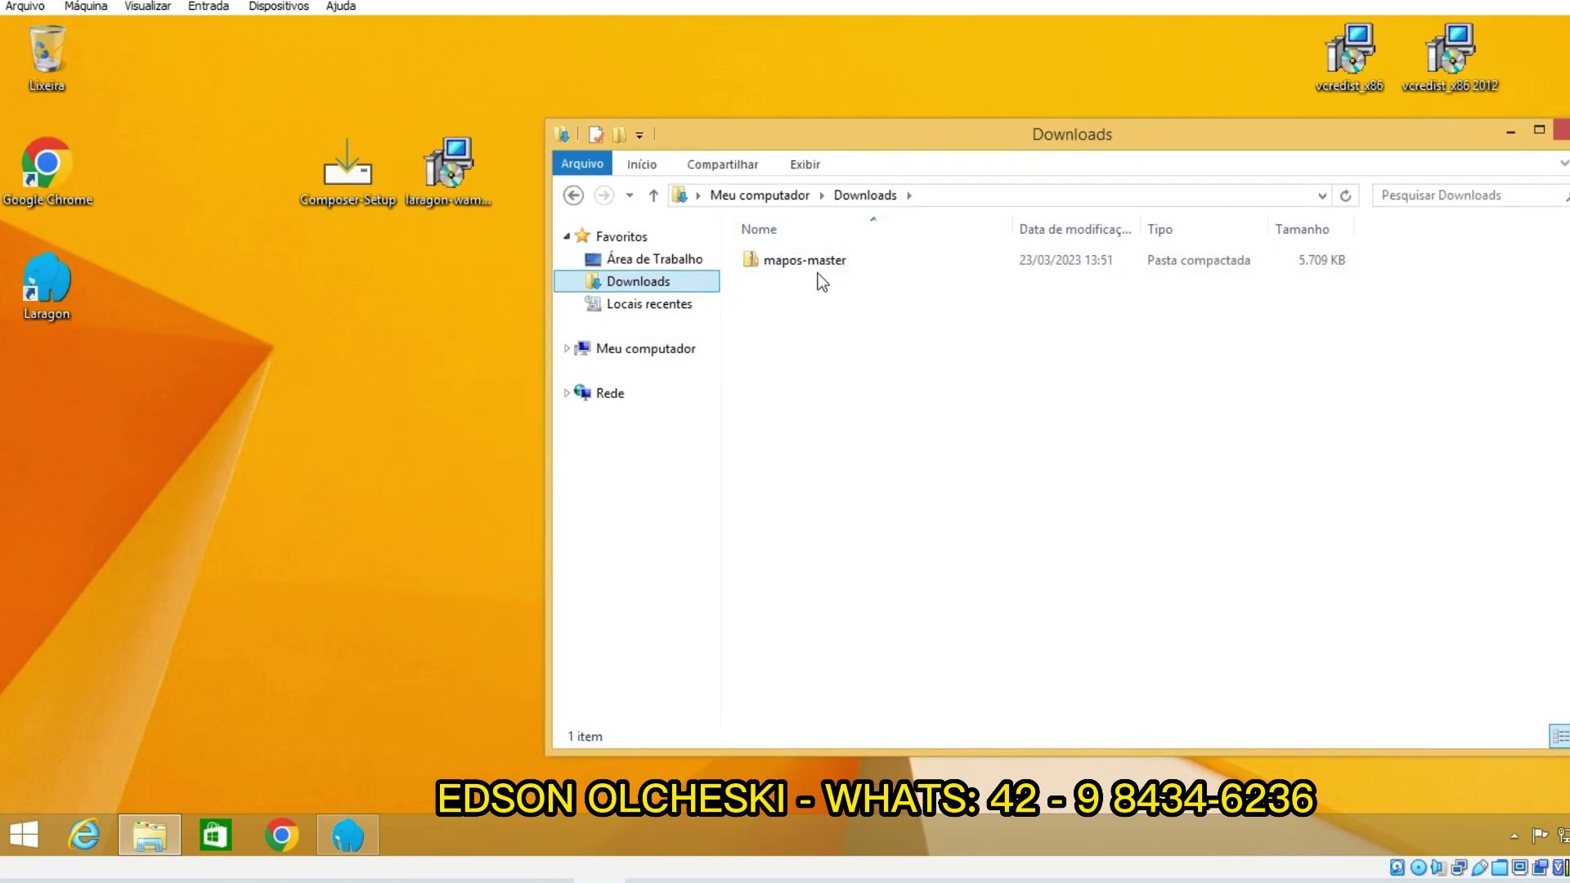
double_click(811, 263)
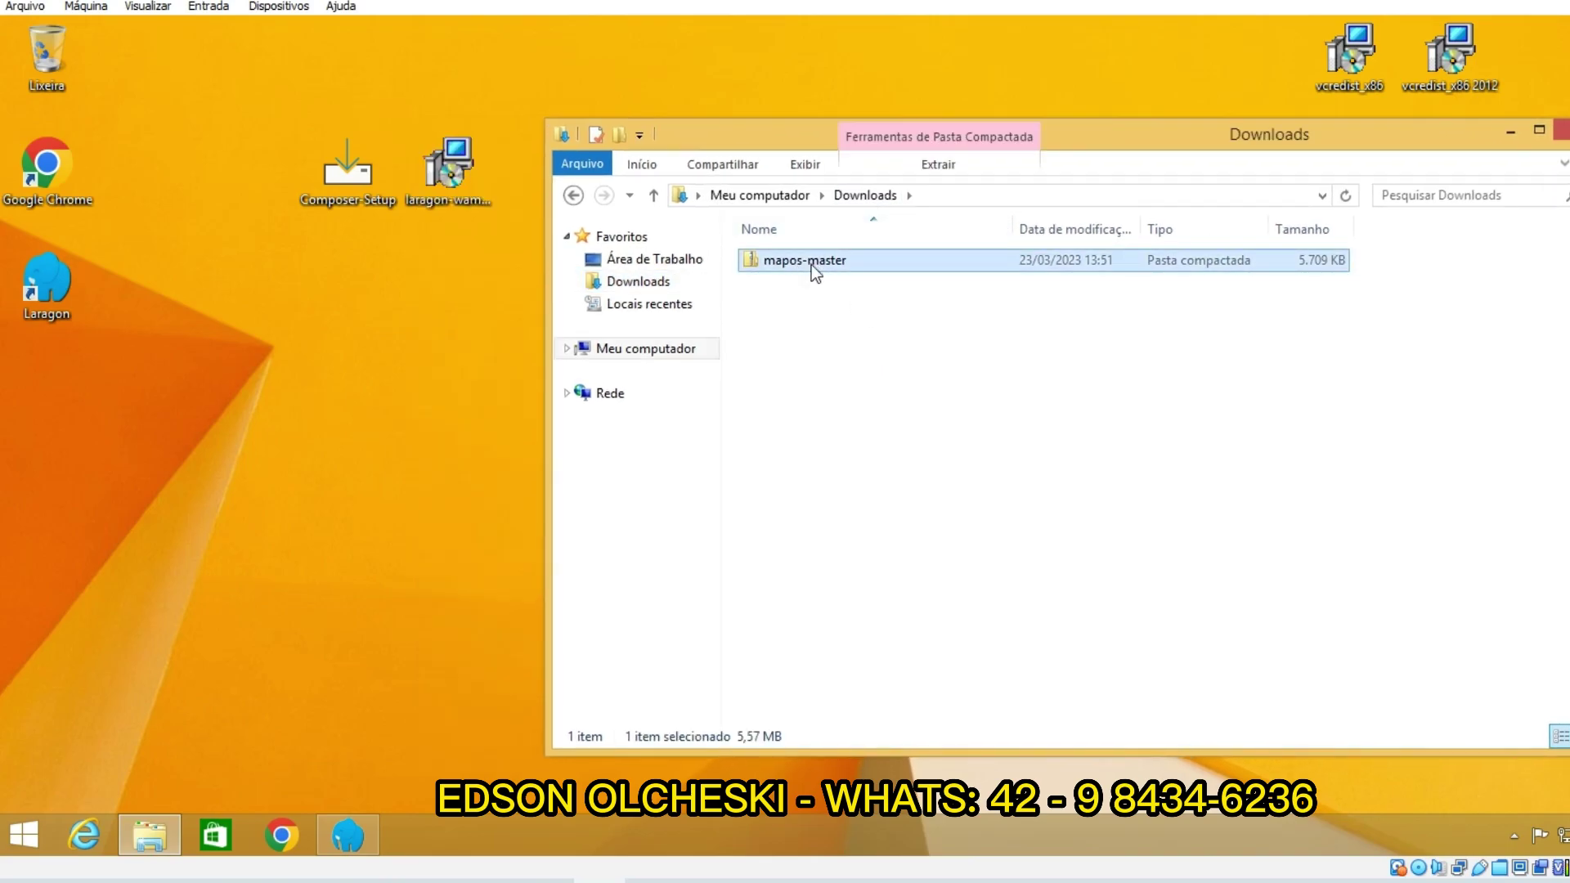
left_click_drag(797, 264, 202, 468)
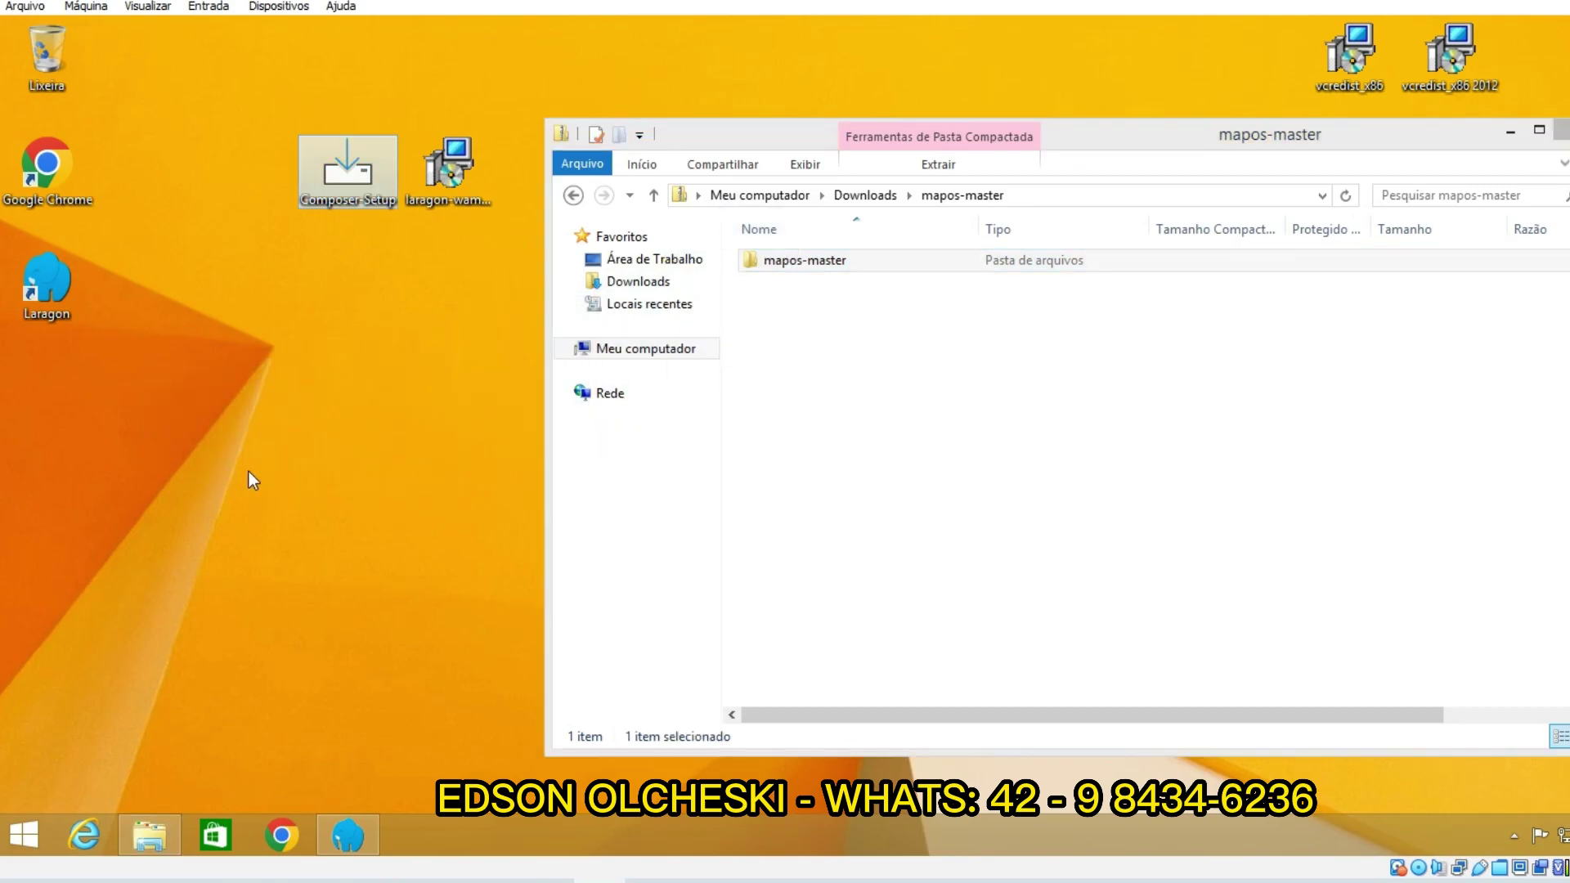
left_click(667, 272)
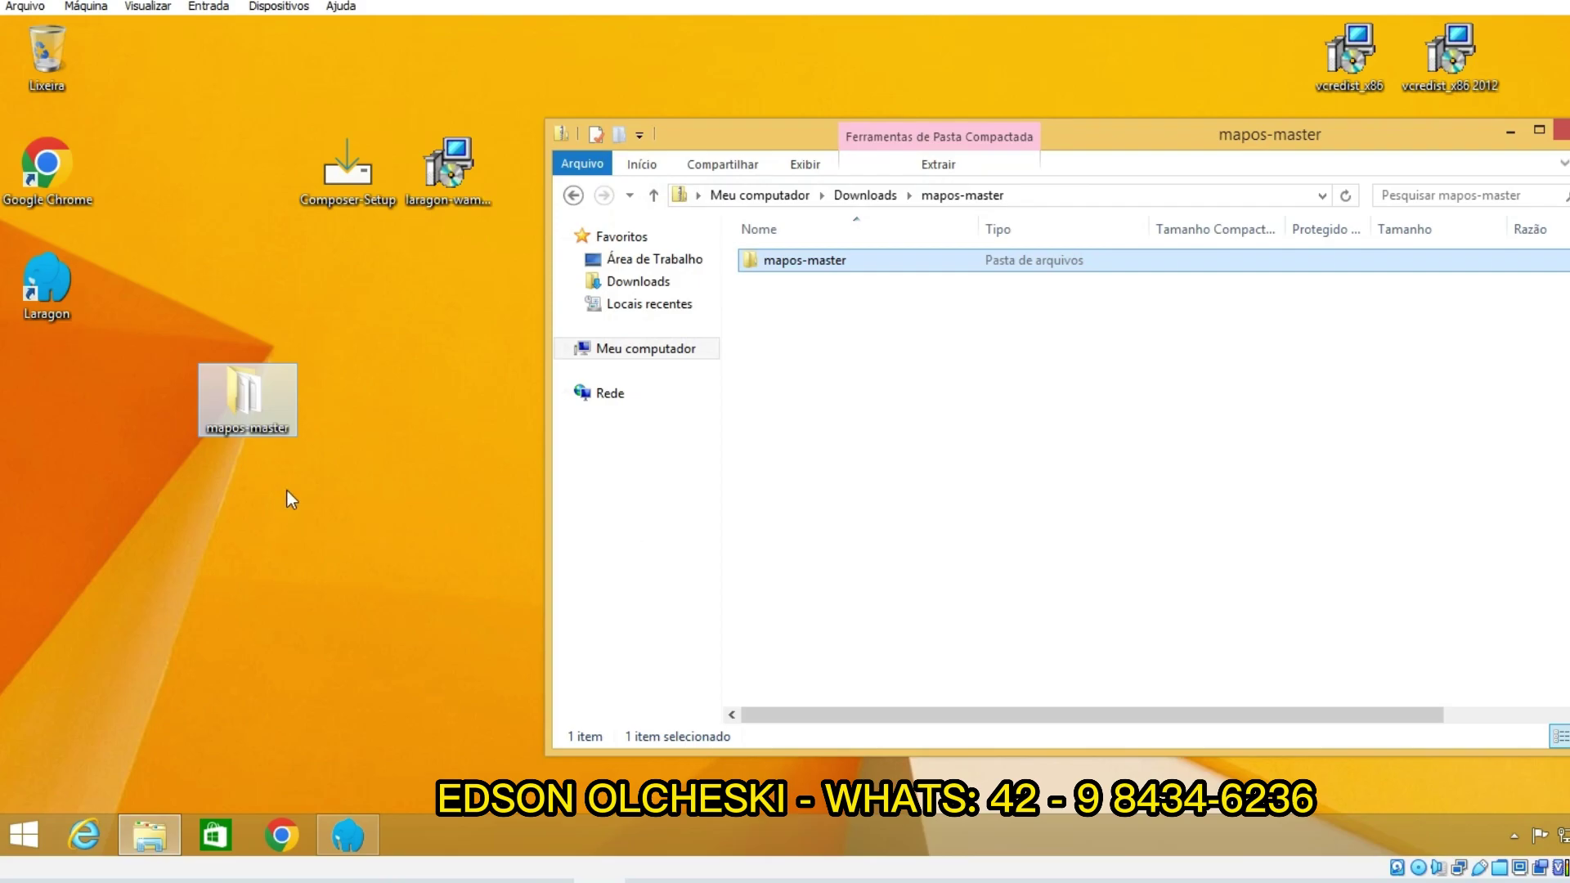
left_click(1560, 130)
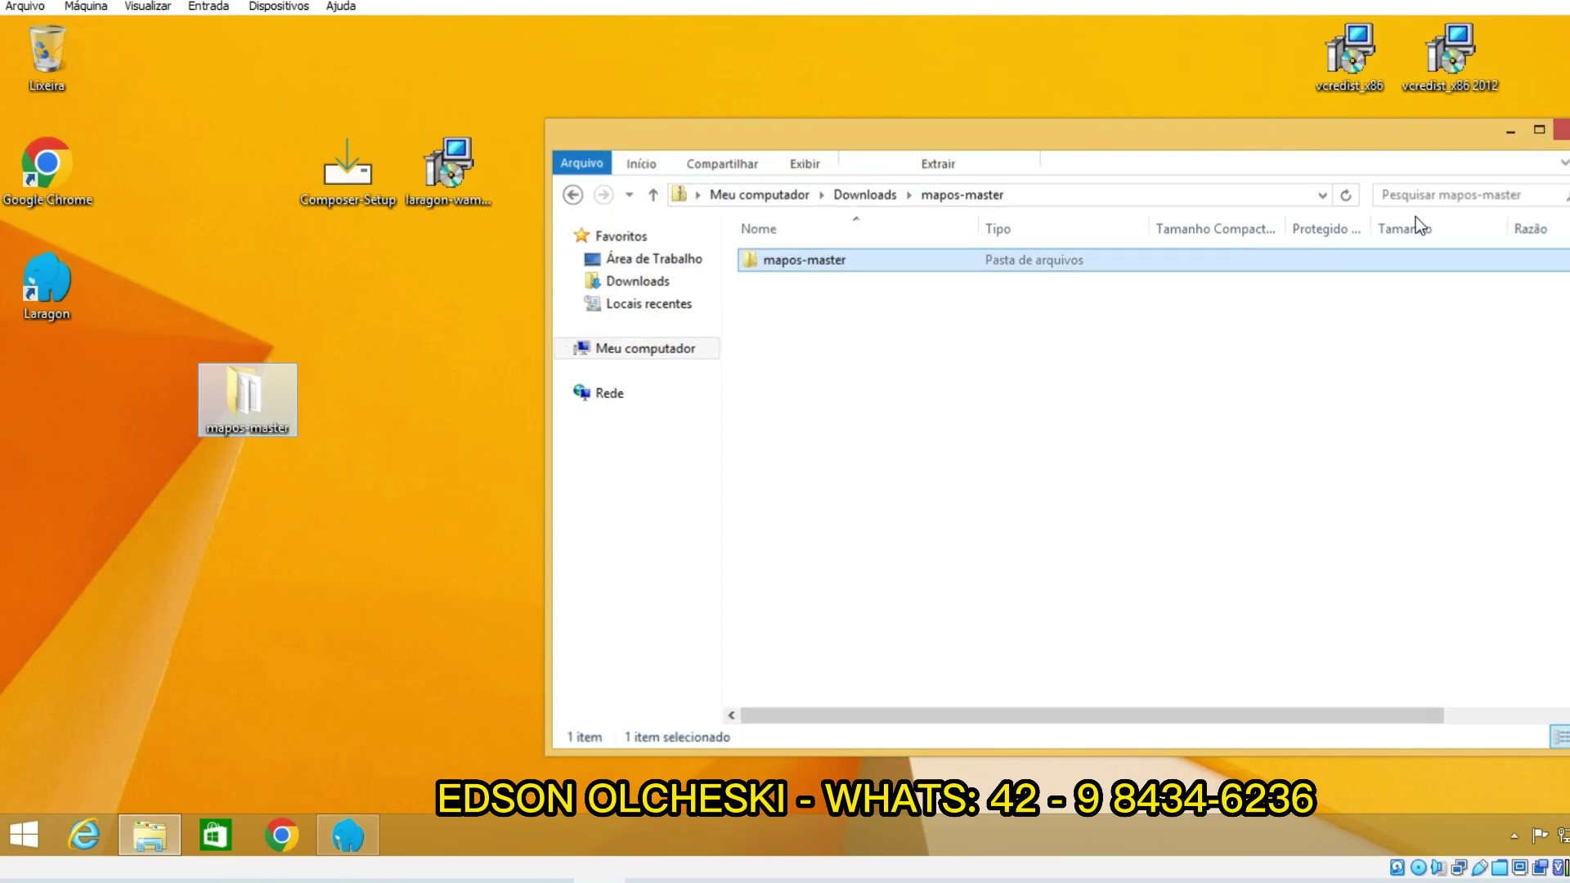
left_click_drag(291, 401, 409, 368)
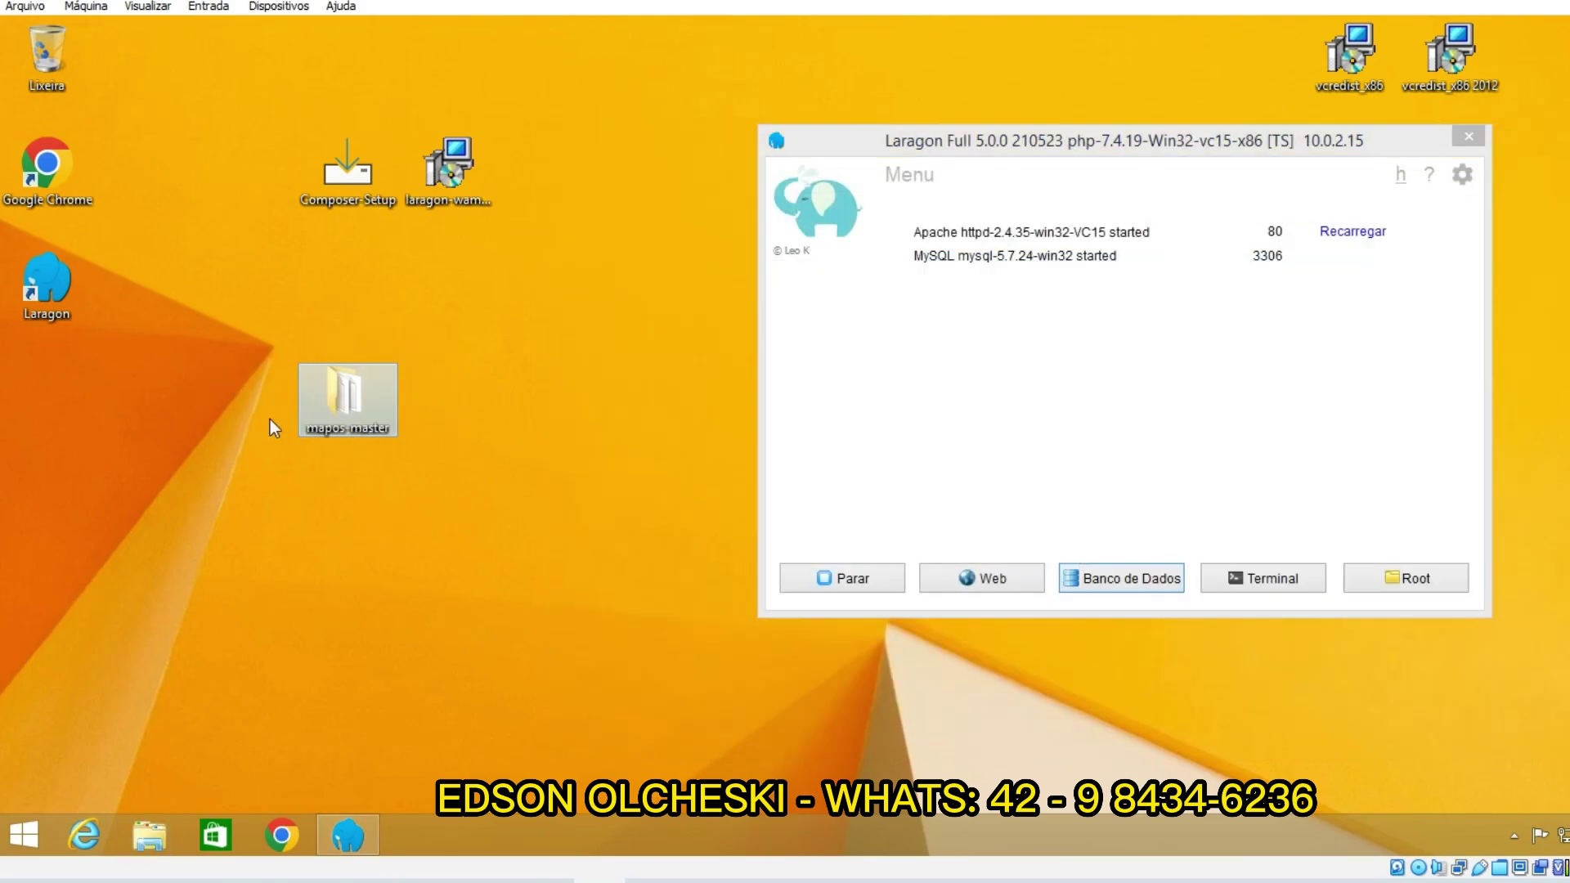
Step: Rename the desktop folder mapos-master to mapos, then start a new Chrome search
right_click(336, 427)
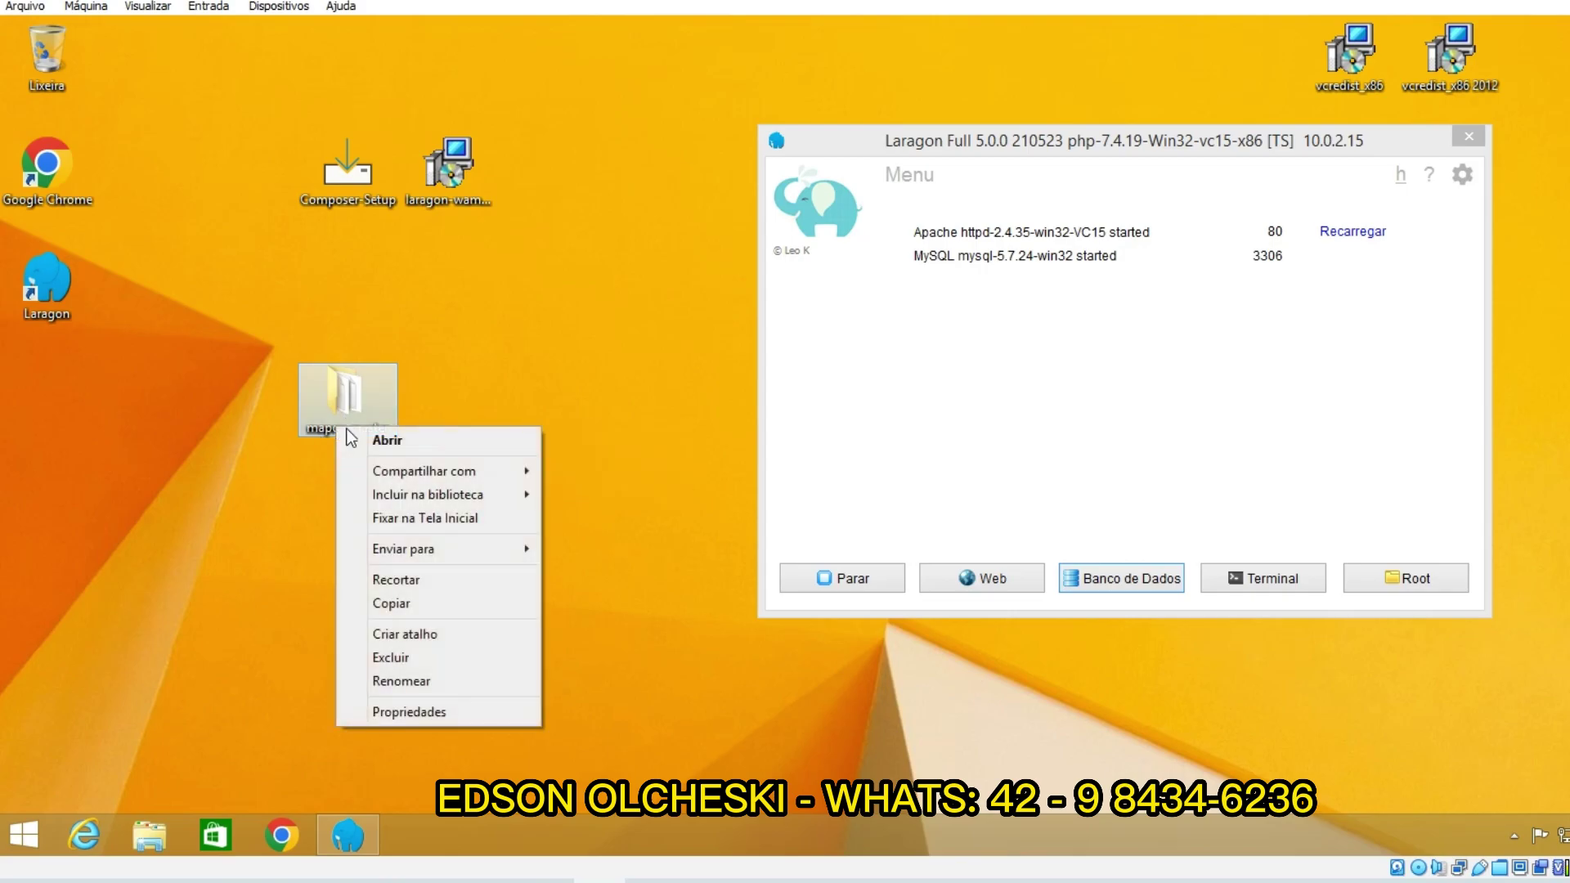
left_click(426, 678)
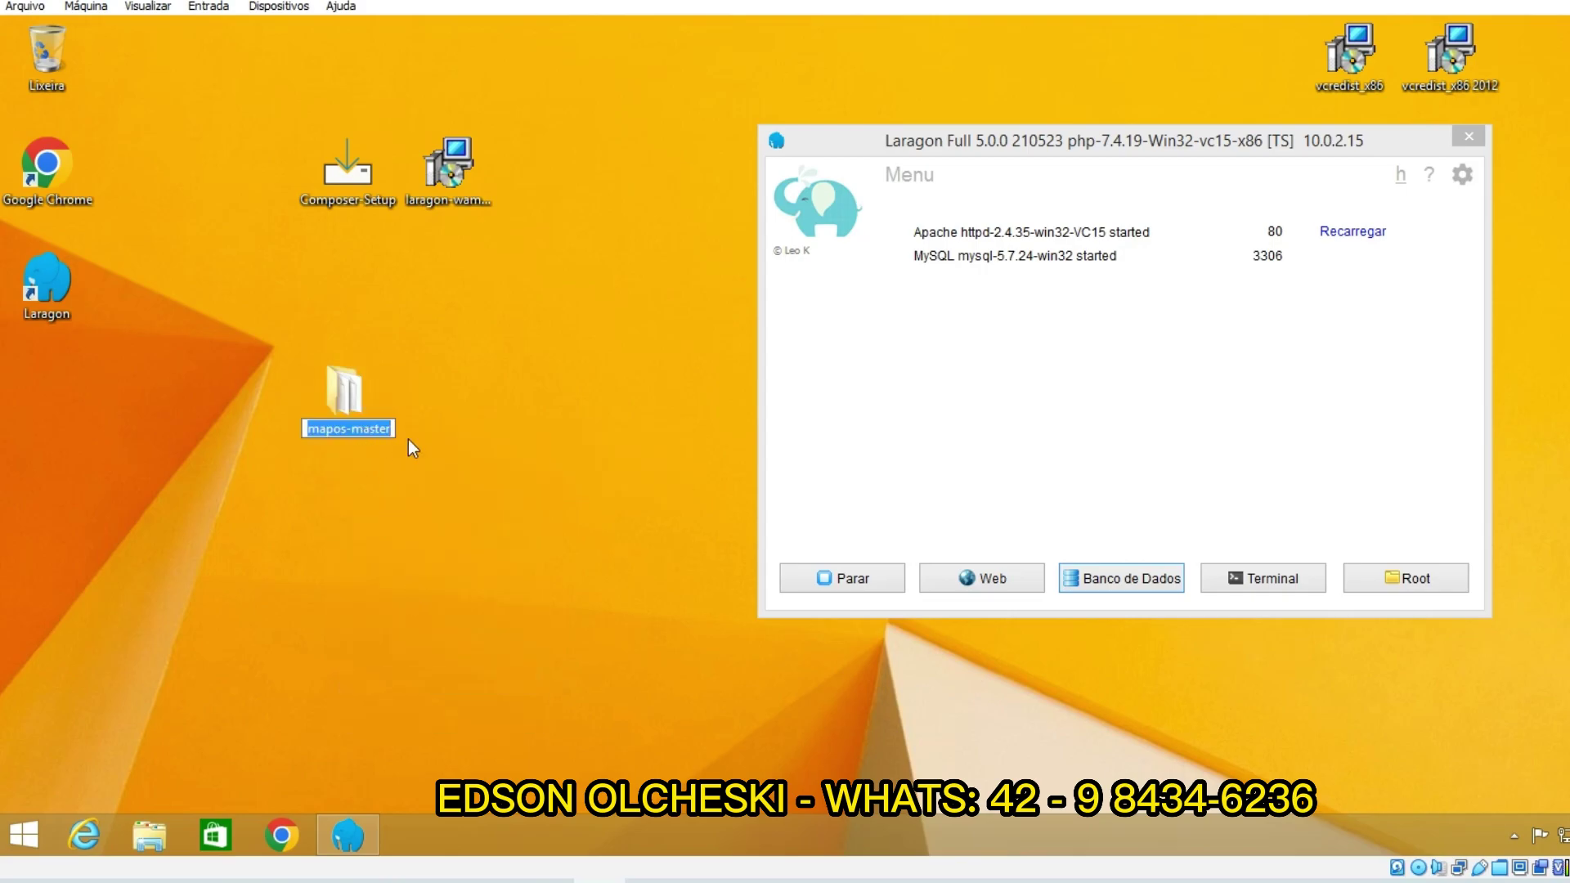
left_click(389, 429)
key("BackSpace")
key("BackSpace")
key("BackSpace")
key("BackSpace")
key("BackSpace")
key("BackSpace")
key("BackSpace")
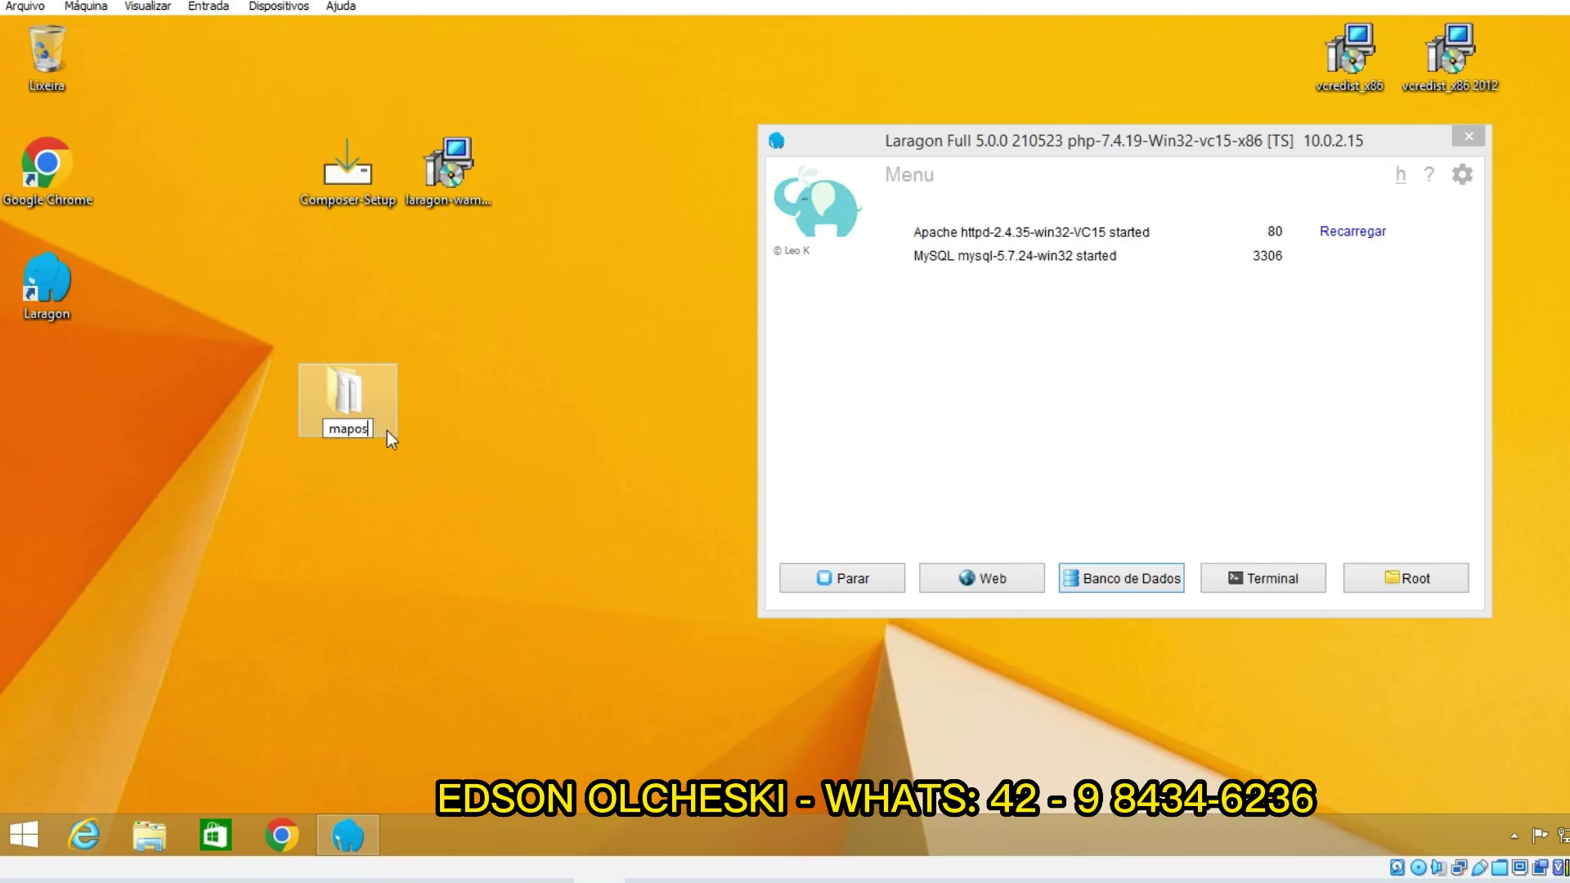
key("Return")
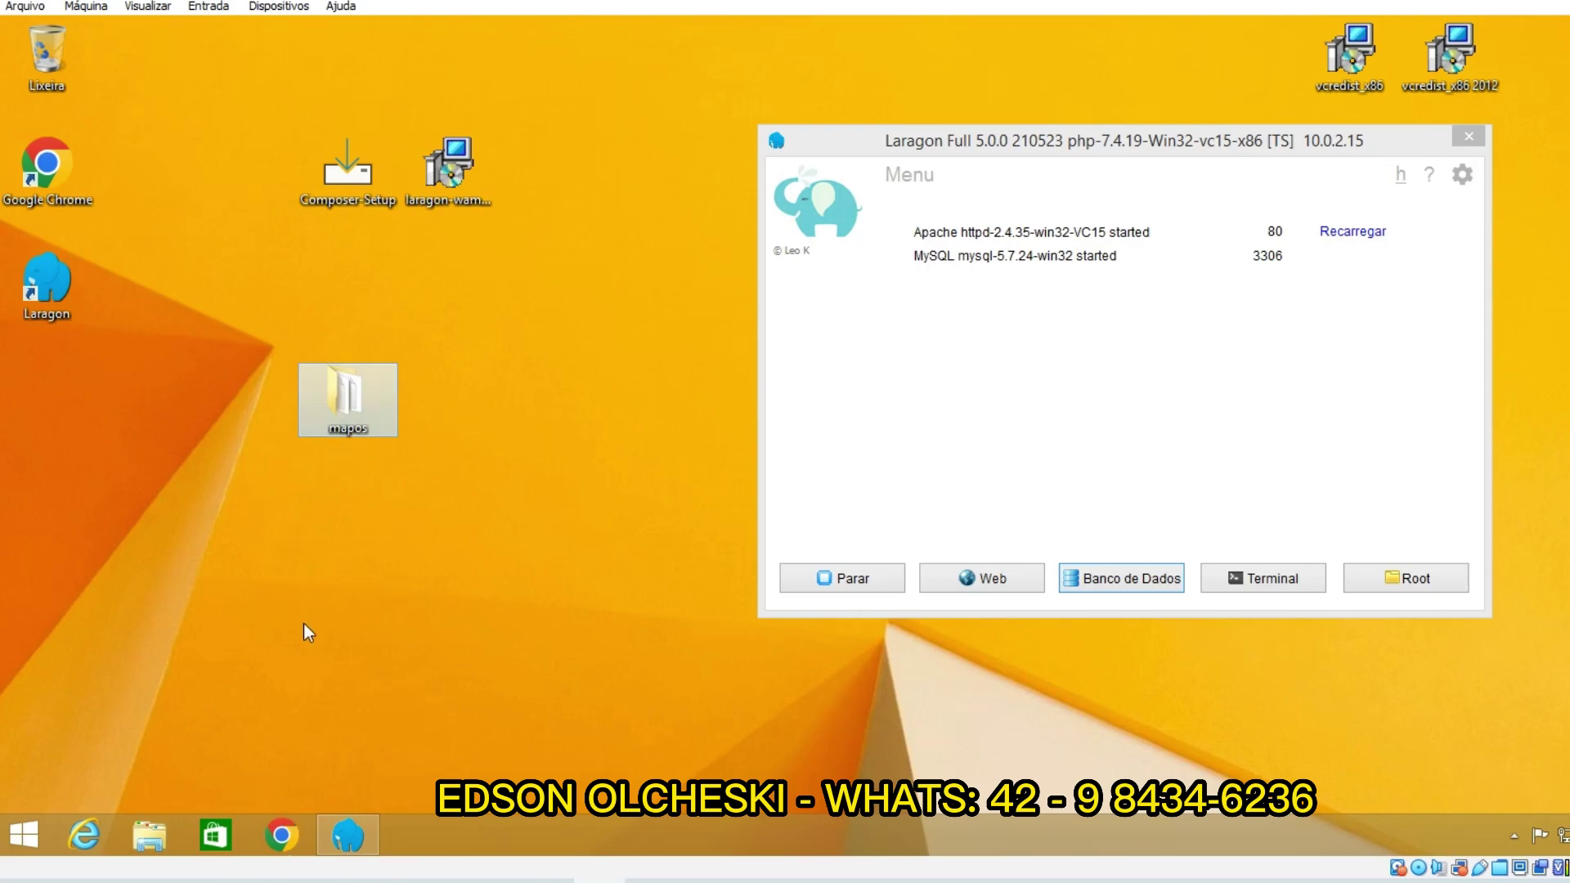
left_click(281, 835)
left_click(347, 77)
Step: Search Google for 'mapos' and open the RamonSilva20/mapos GitHub README
type("mapos")
key("Return")
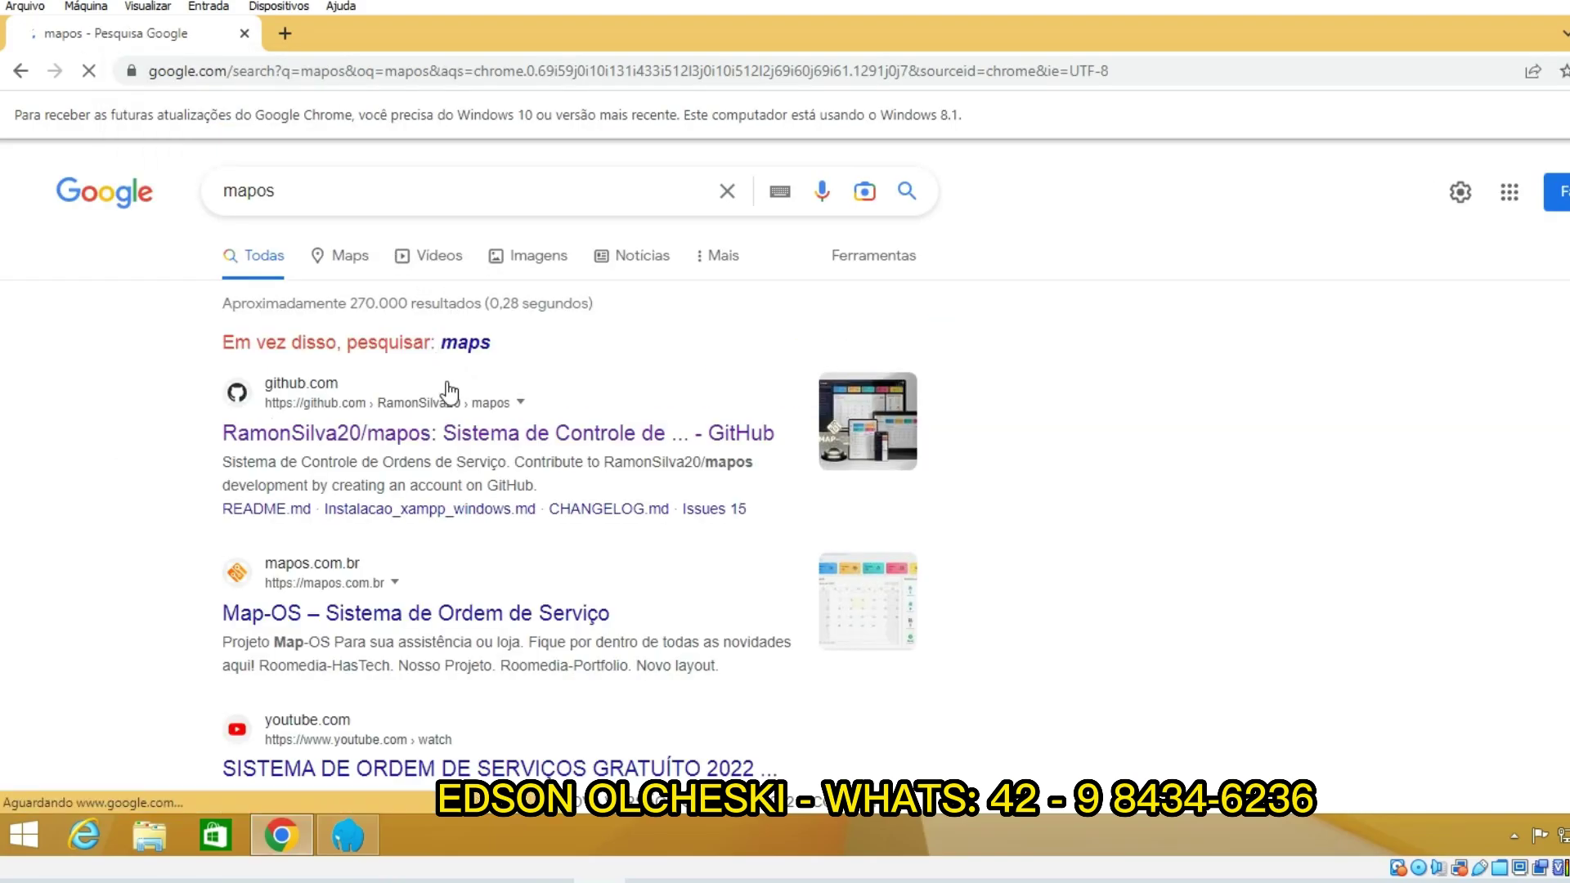
left_click(458, 441)
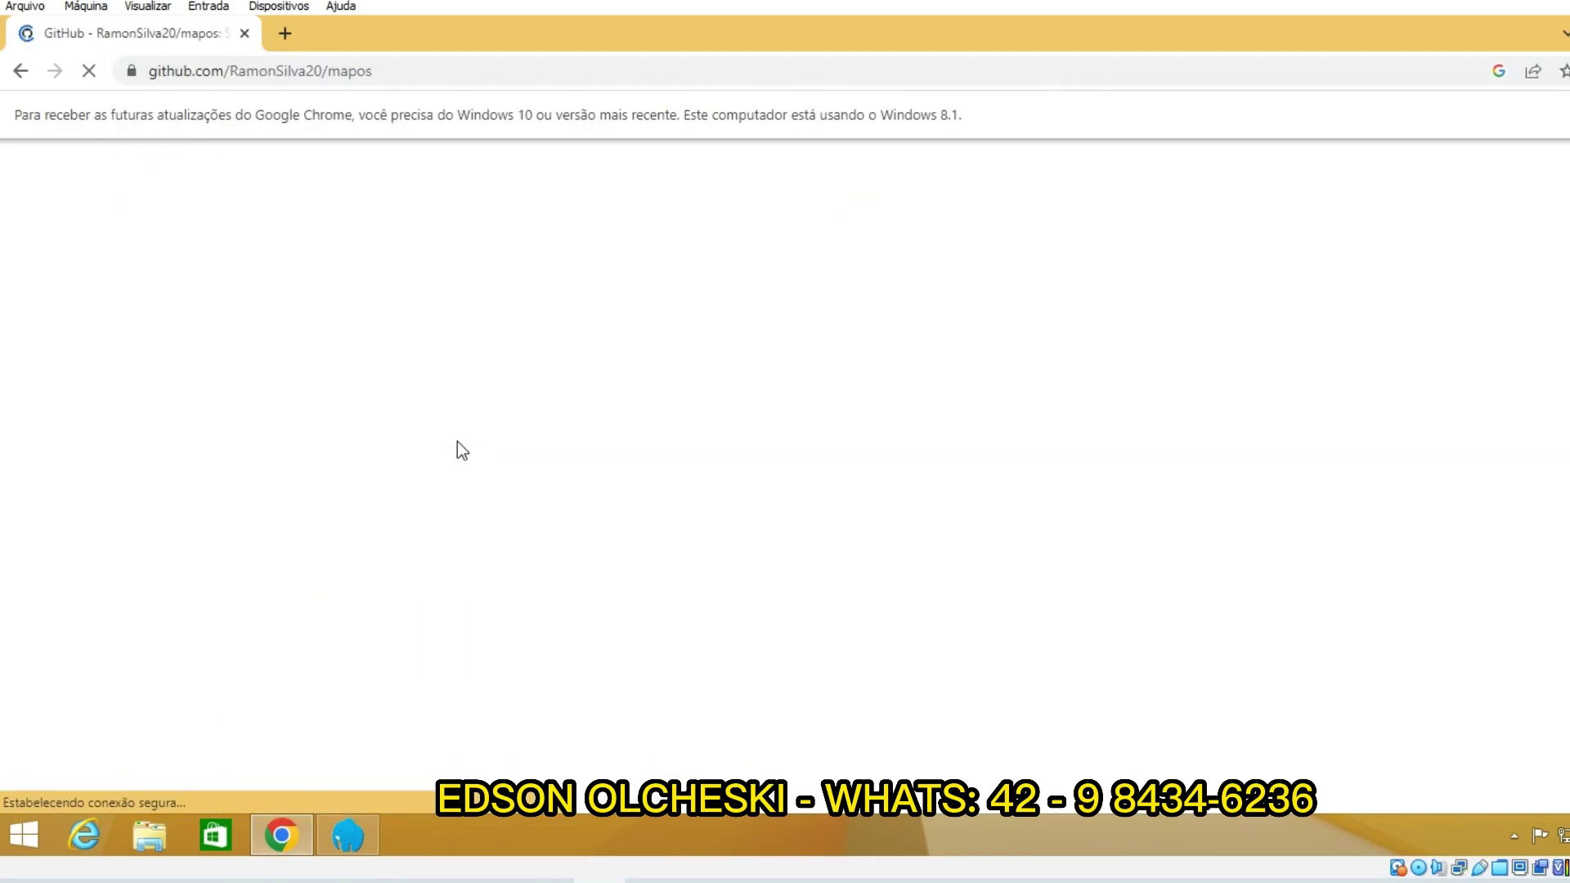
scroll(131, 379, "down", 5)
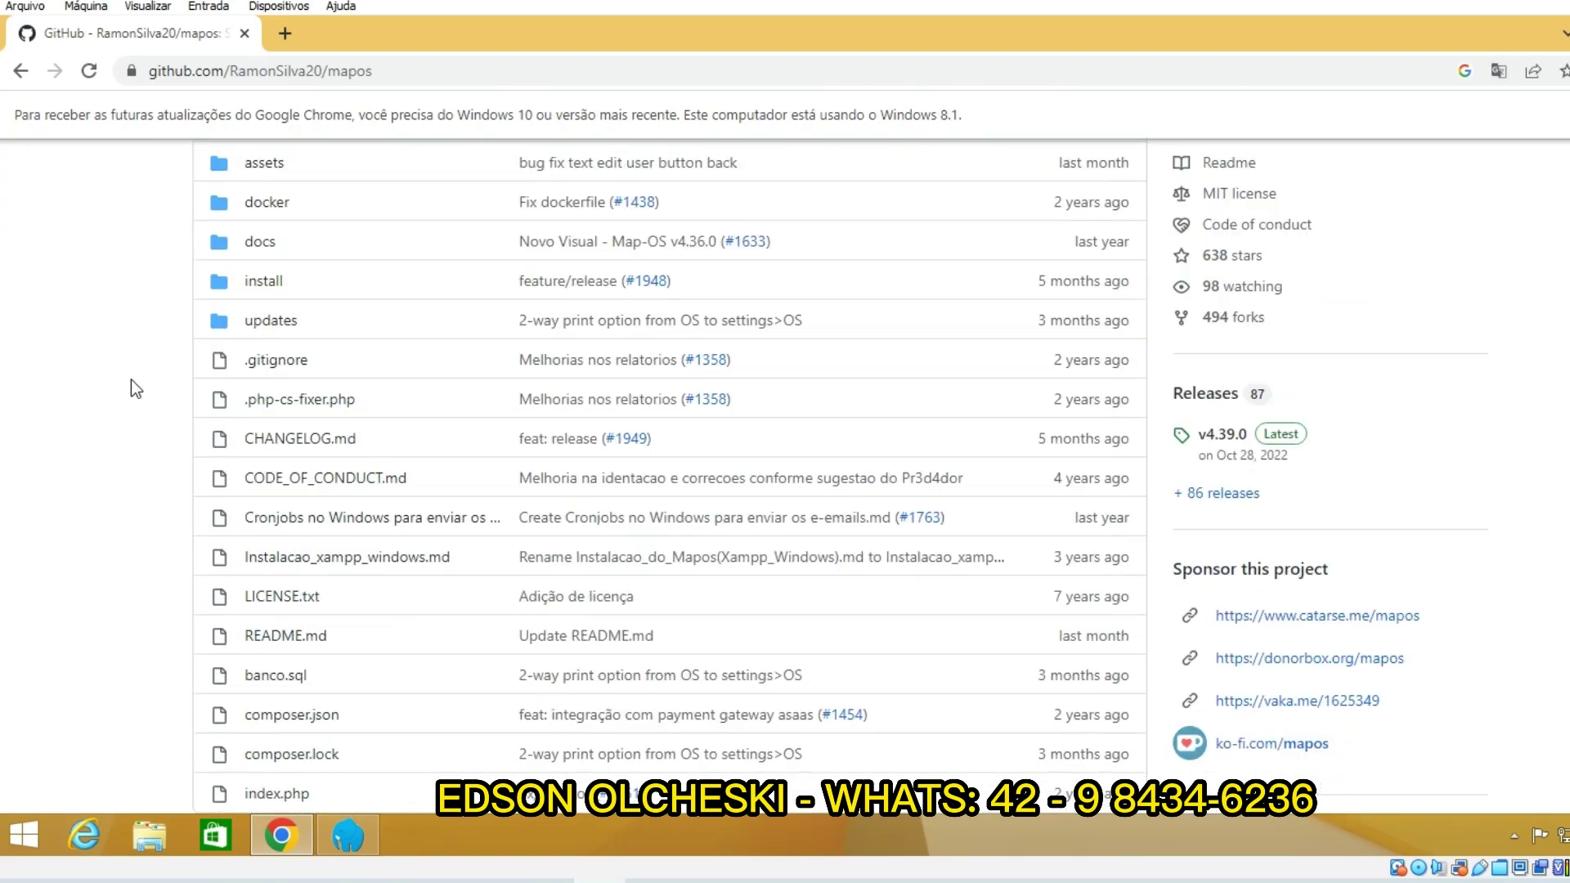
scroll(233, 337, "up", 4)
scroll(159, 239, "down", 1)
scroll(214, 340, "up", 3)
scroll(176, 340, "down", 10)
scroll(221, 421, "down", 11)
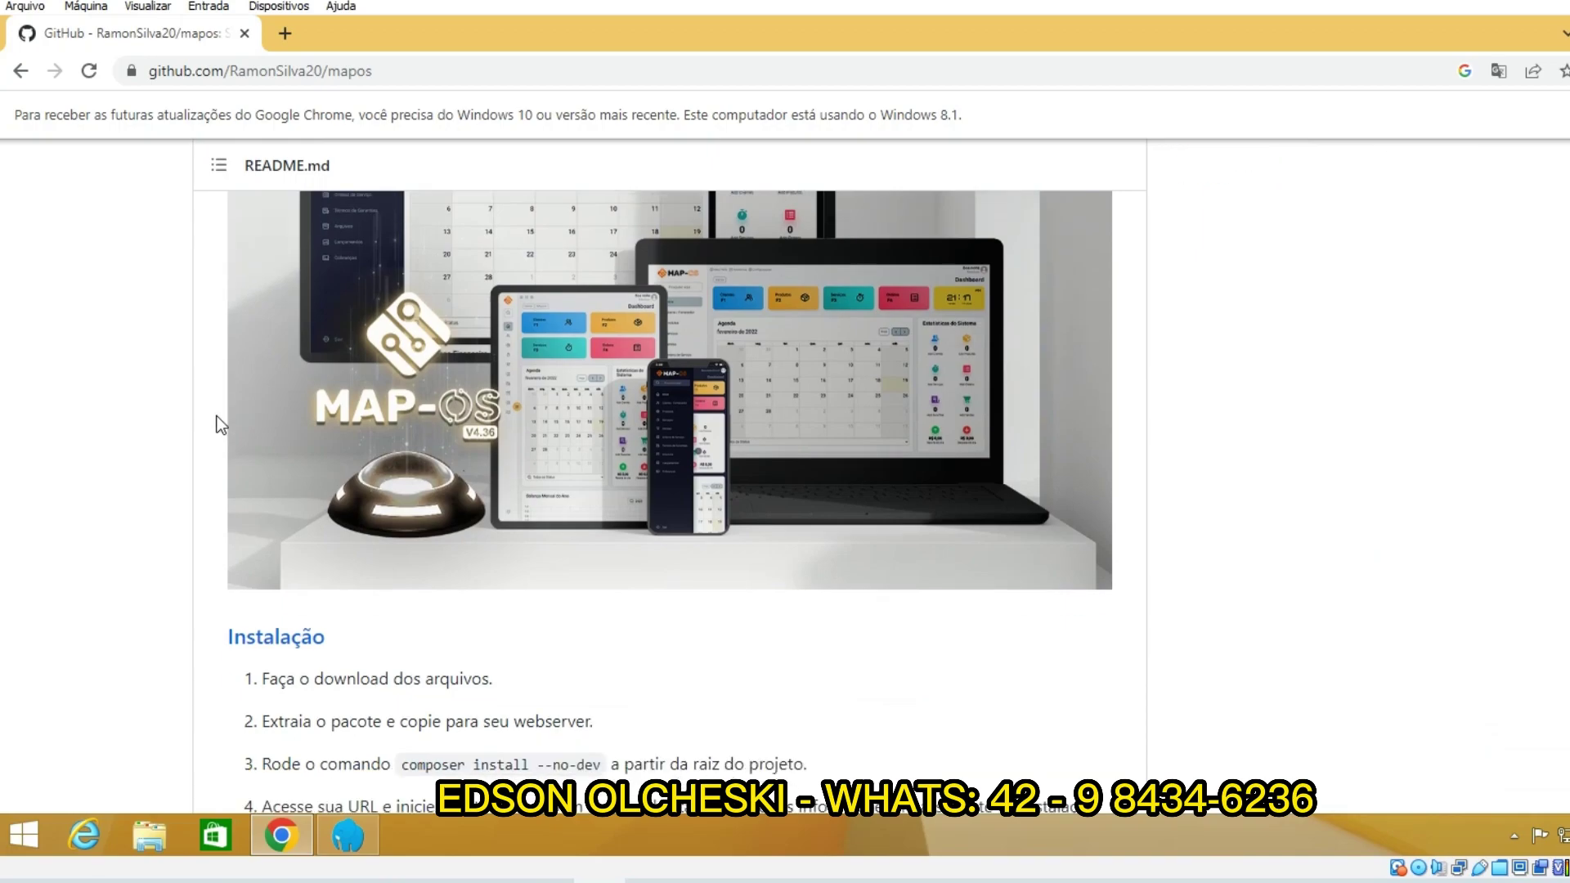
scroll(316, 409, "up", 4)
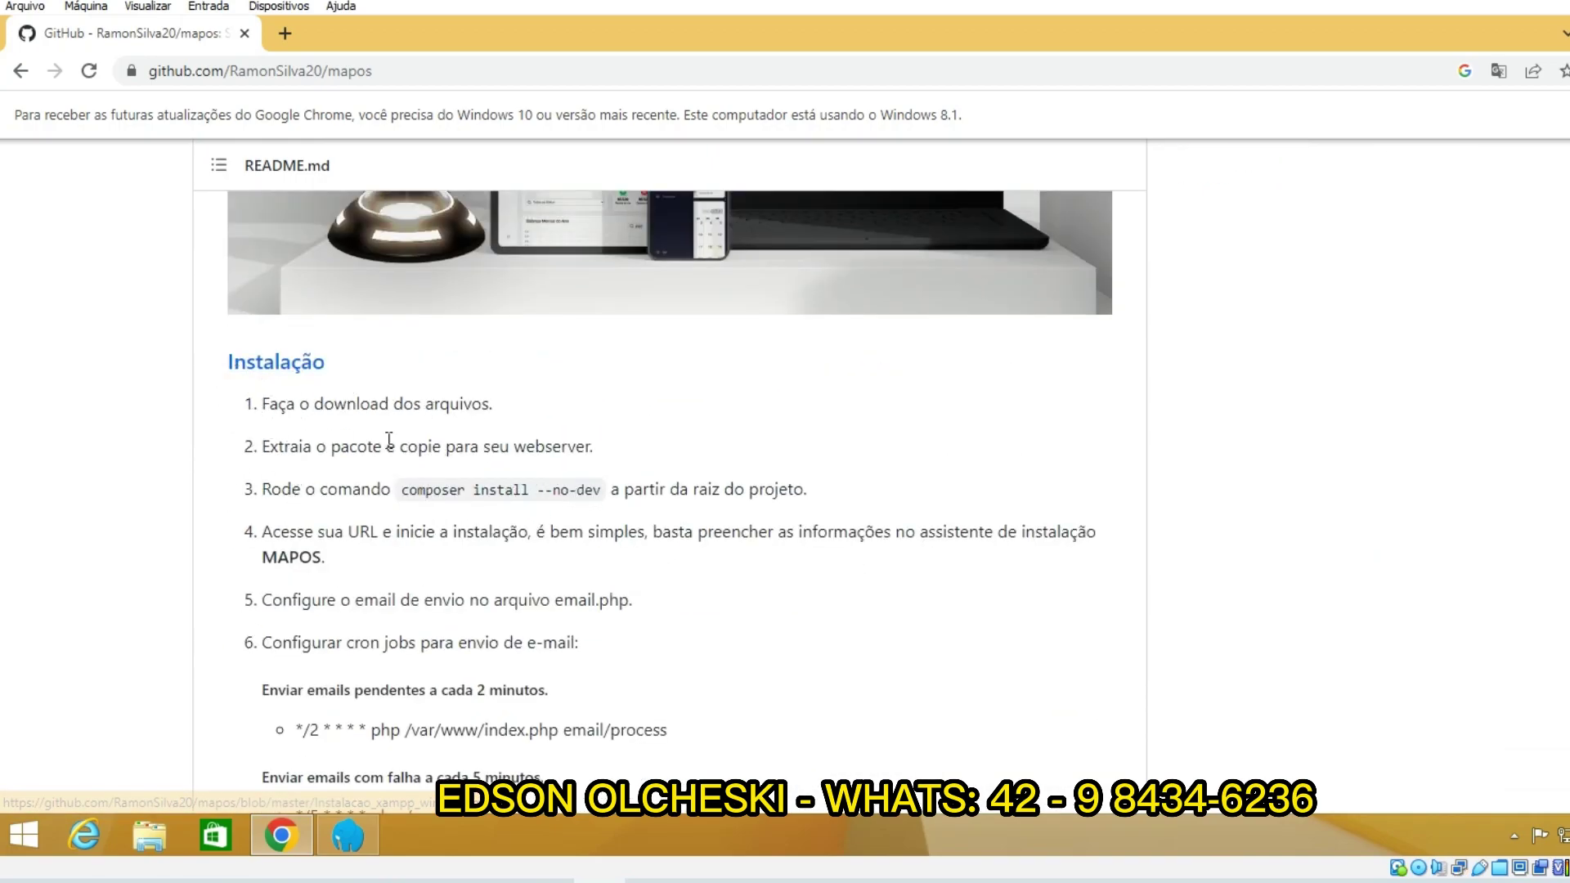
Step: Copy 'composer install --no-dev' from the README and open the desktop mapos folder
left_click_drag(601, 495, 391, 488)
right_click(427, 483)
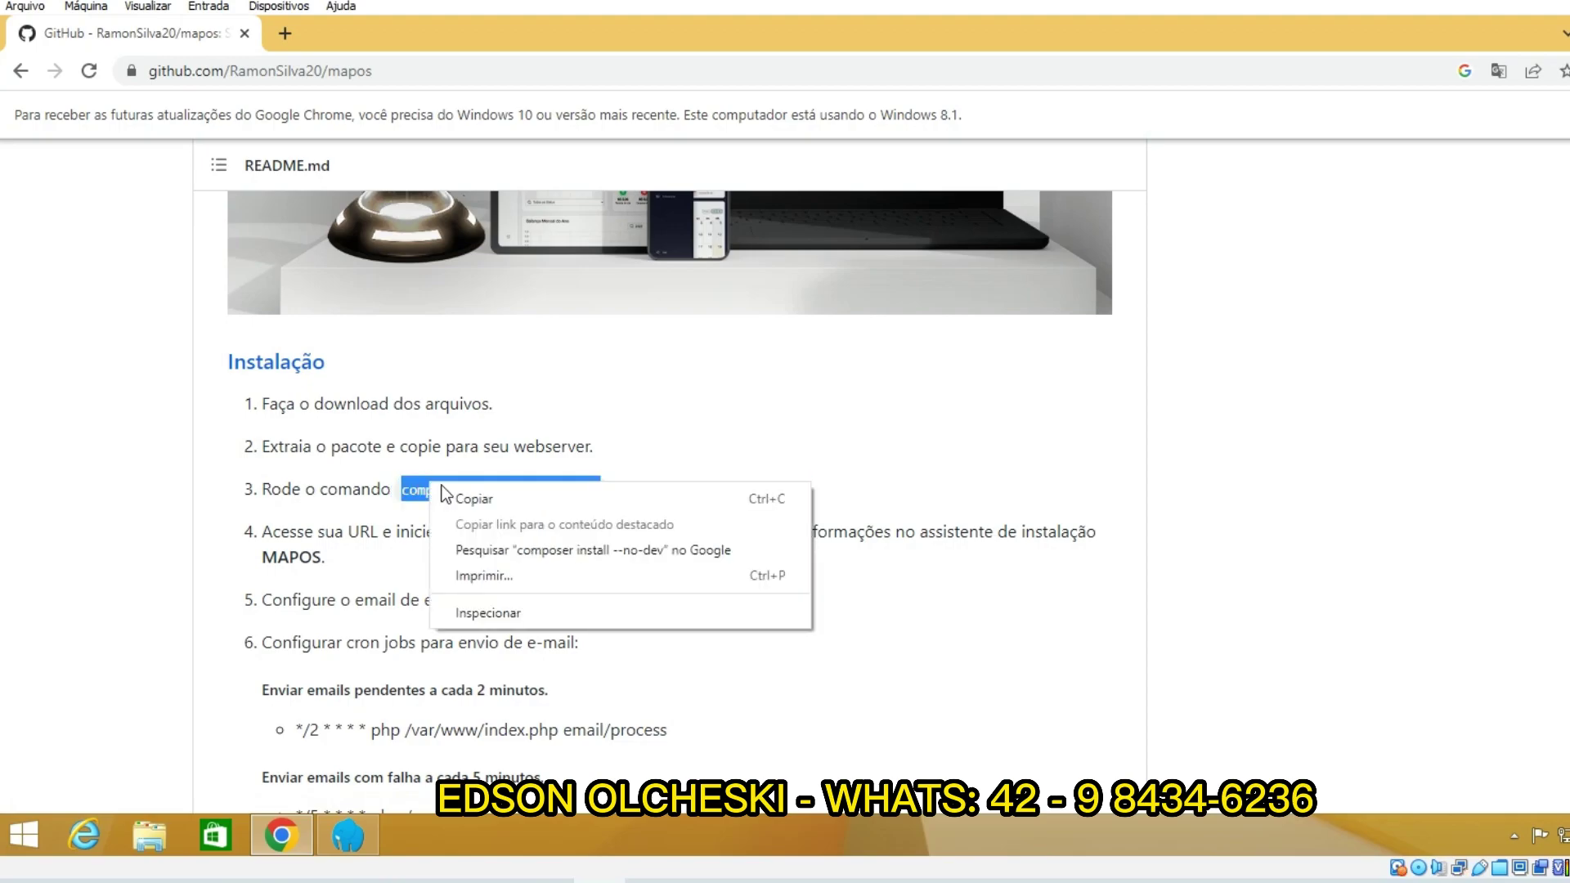
left_click(469, 502)
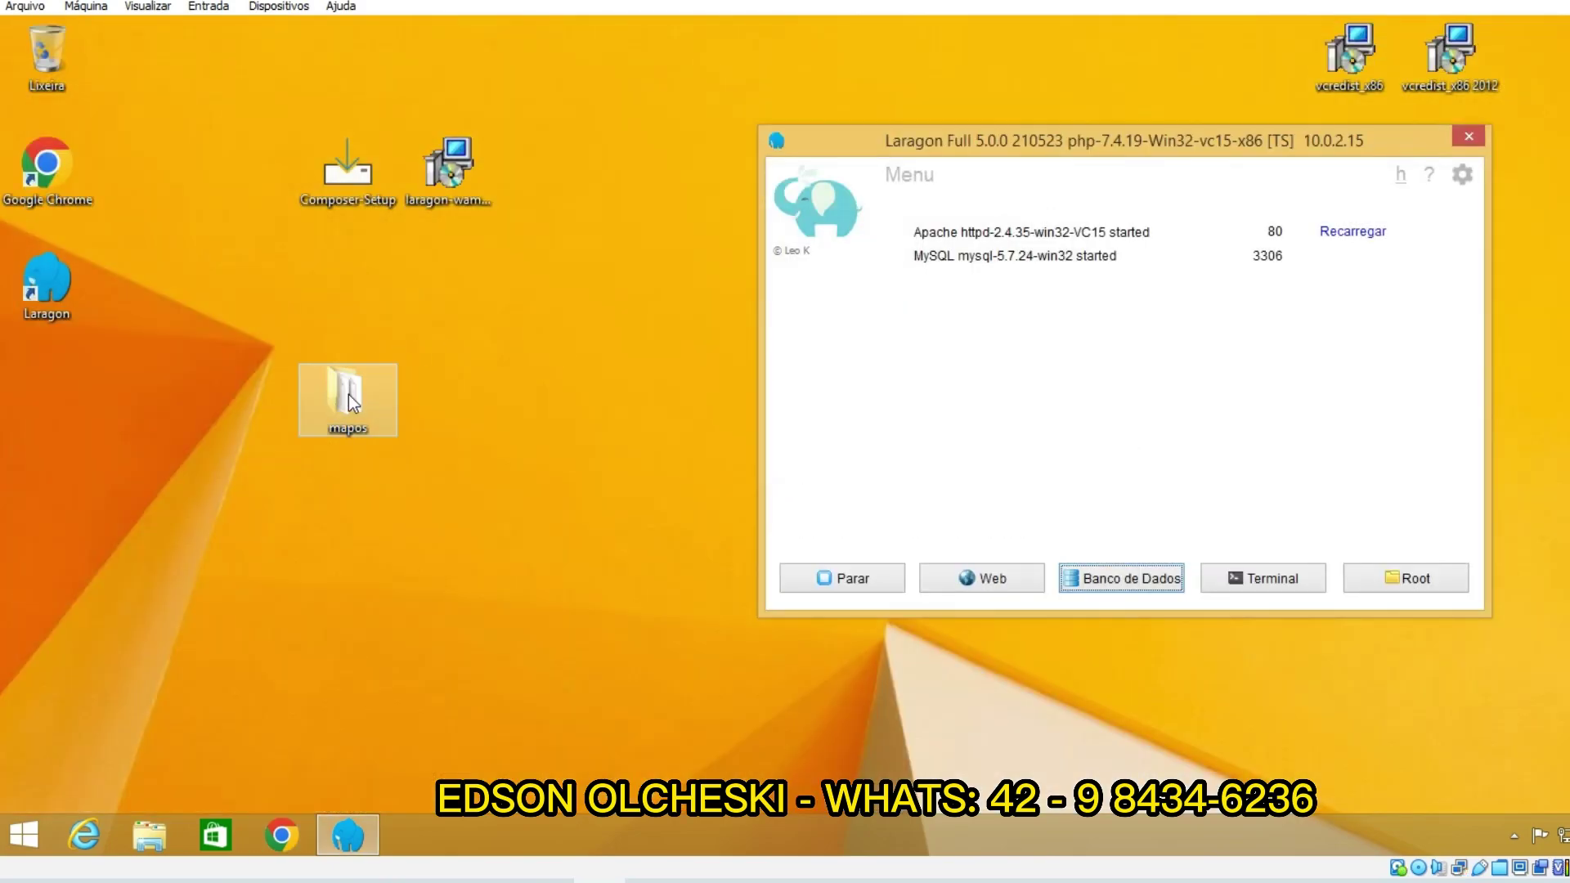
left_click_drag(352, 401, 413, 426)
double_click(439, 407)
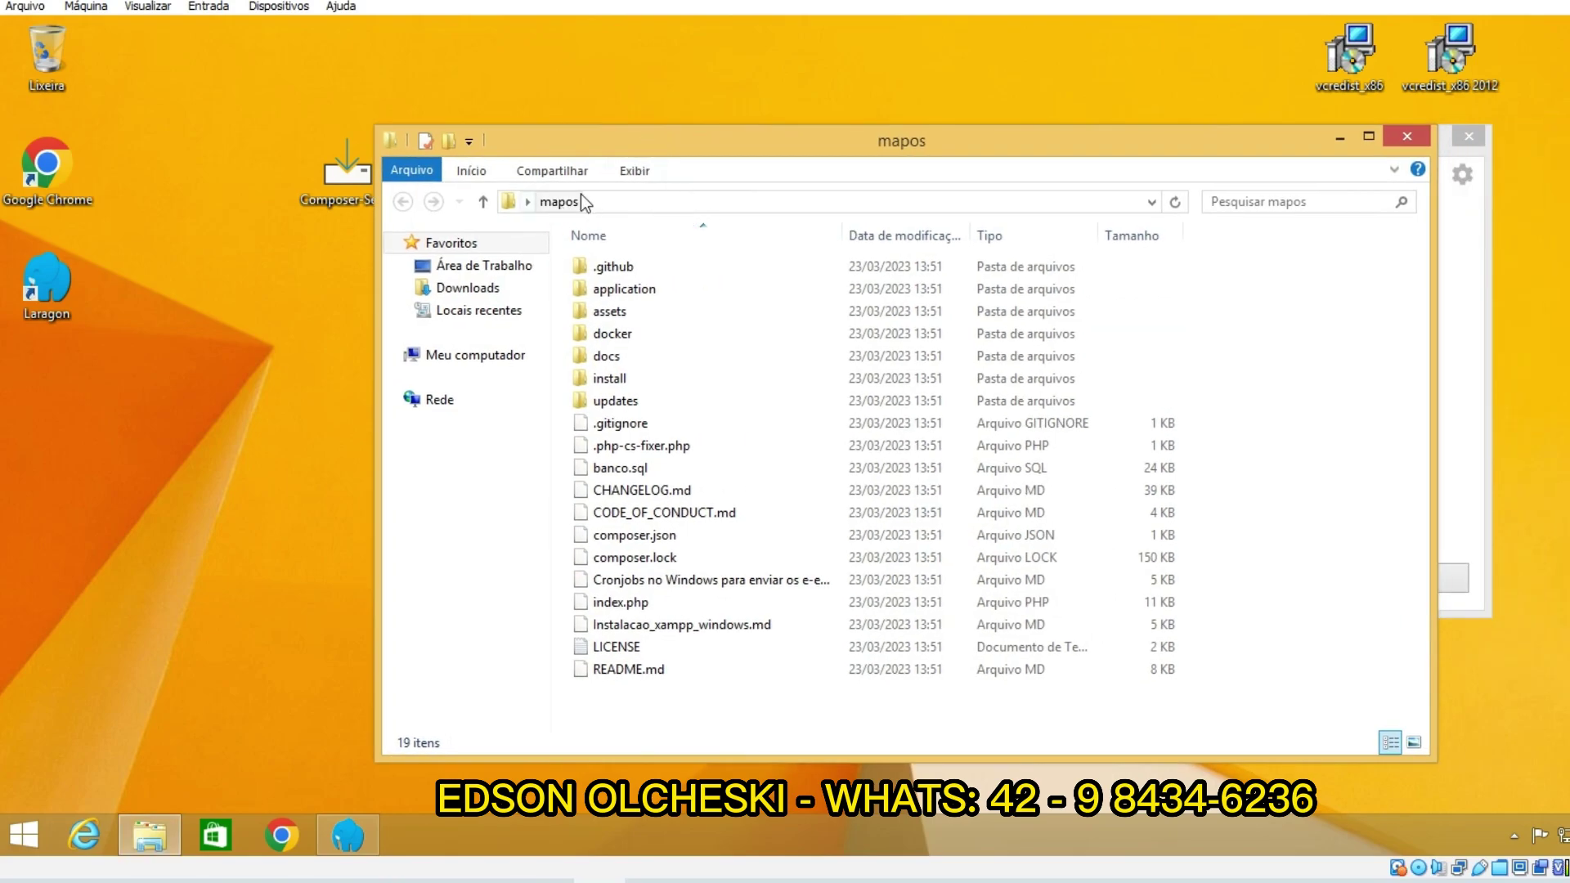
Step: Open cmd in the mapos folder and run the pasted composer install --no-dev command
left_click(704, 202)
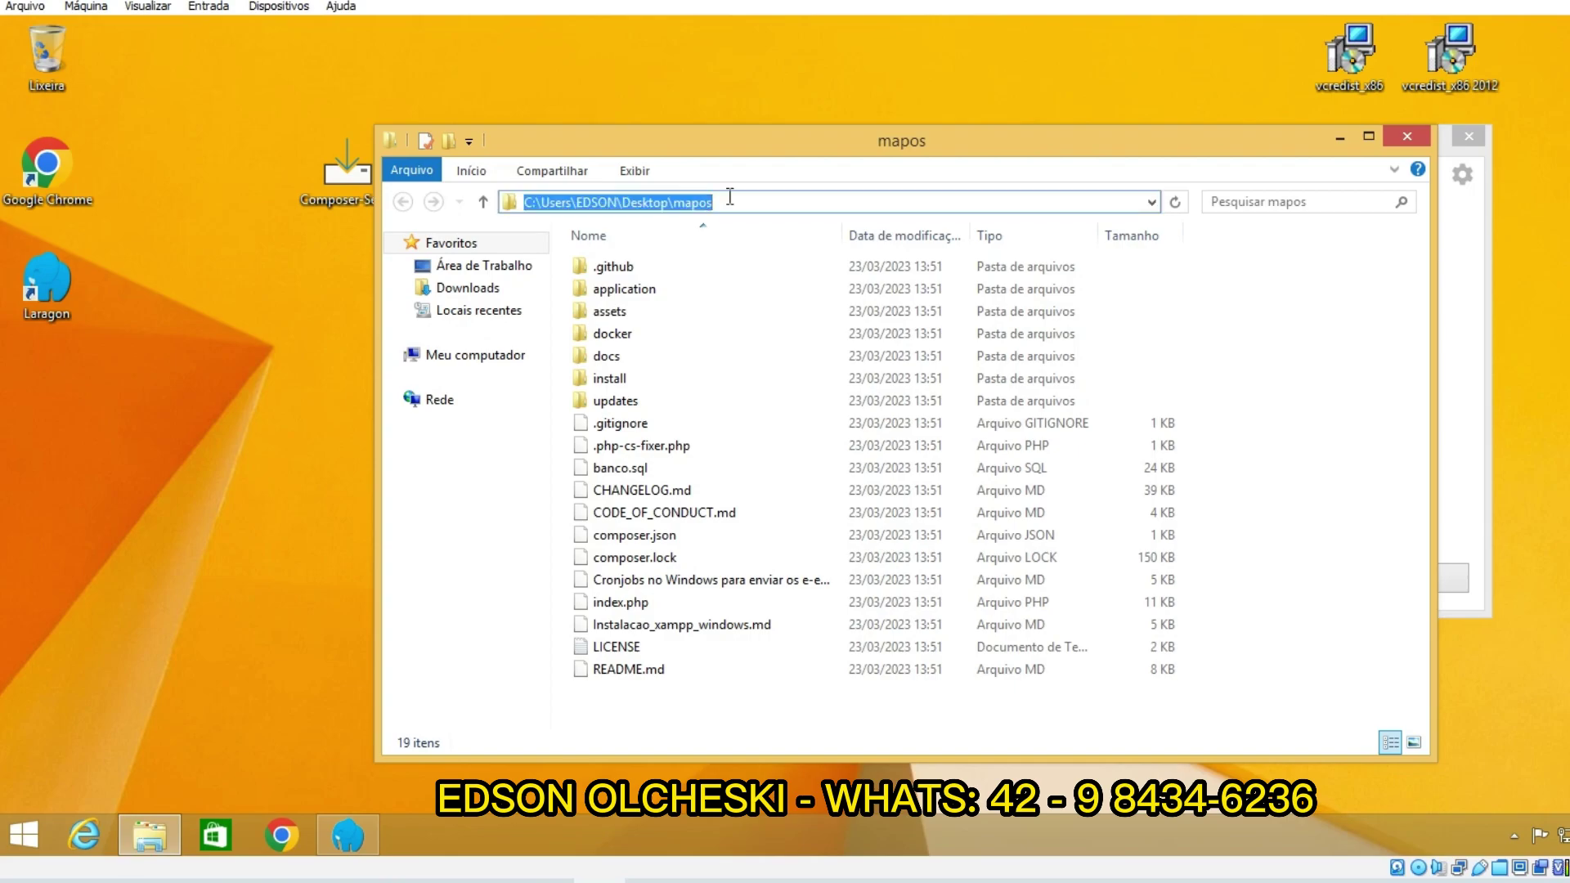
type("cmd")
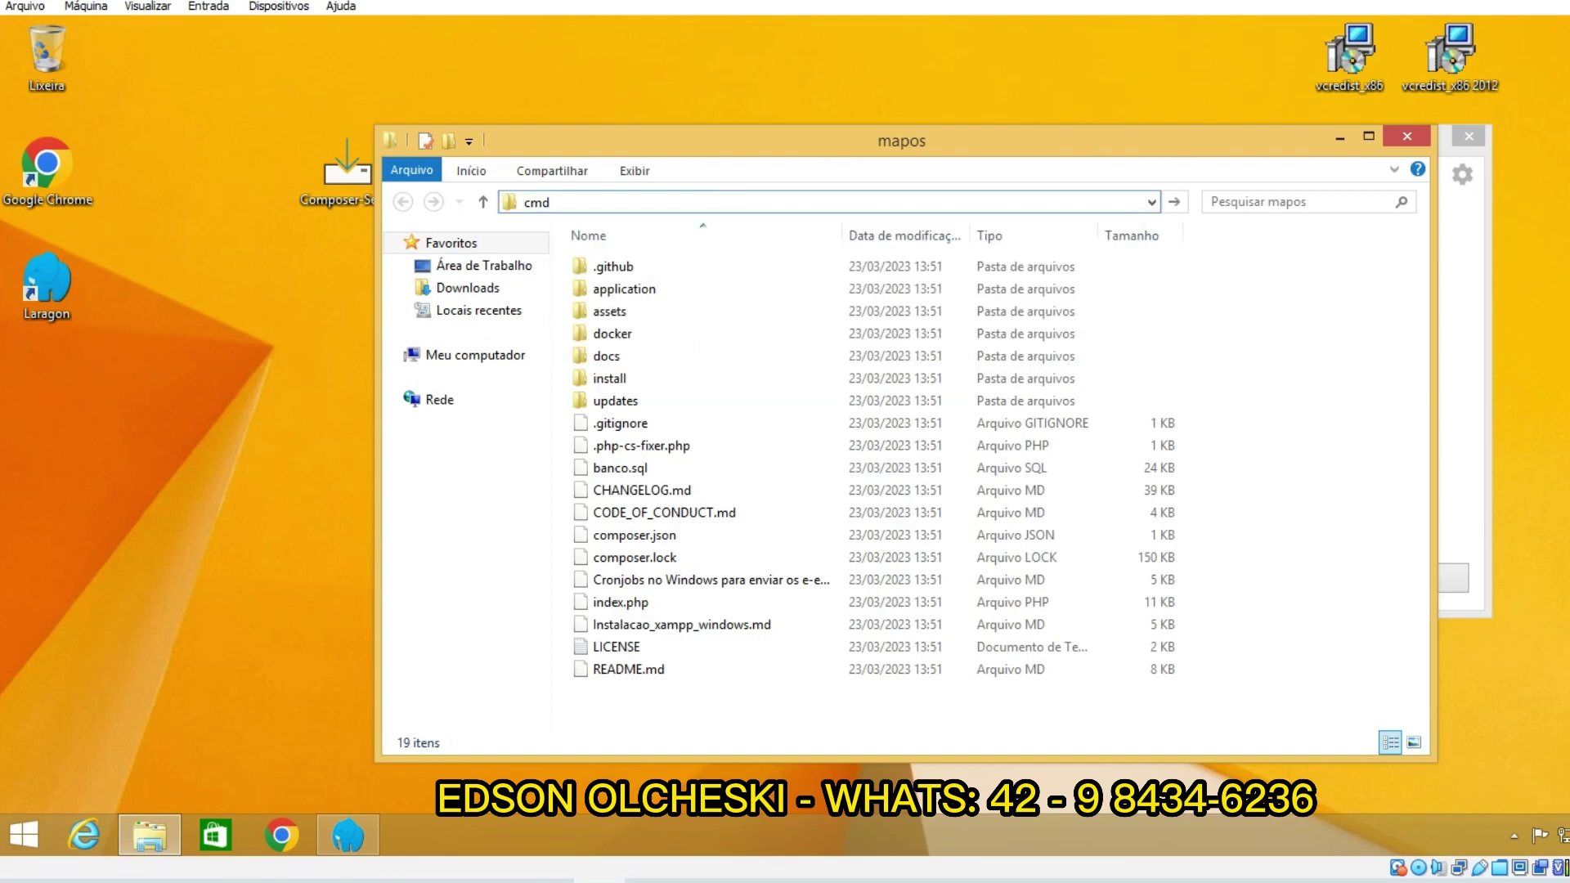
key("Return")
right_click(450, 218)
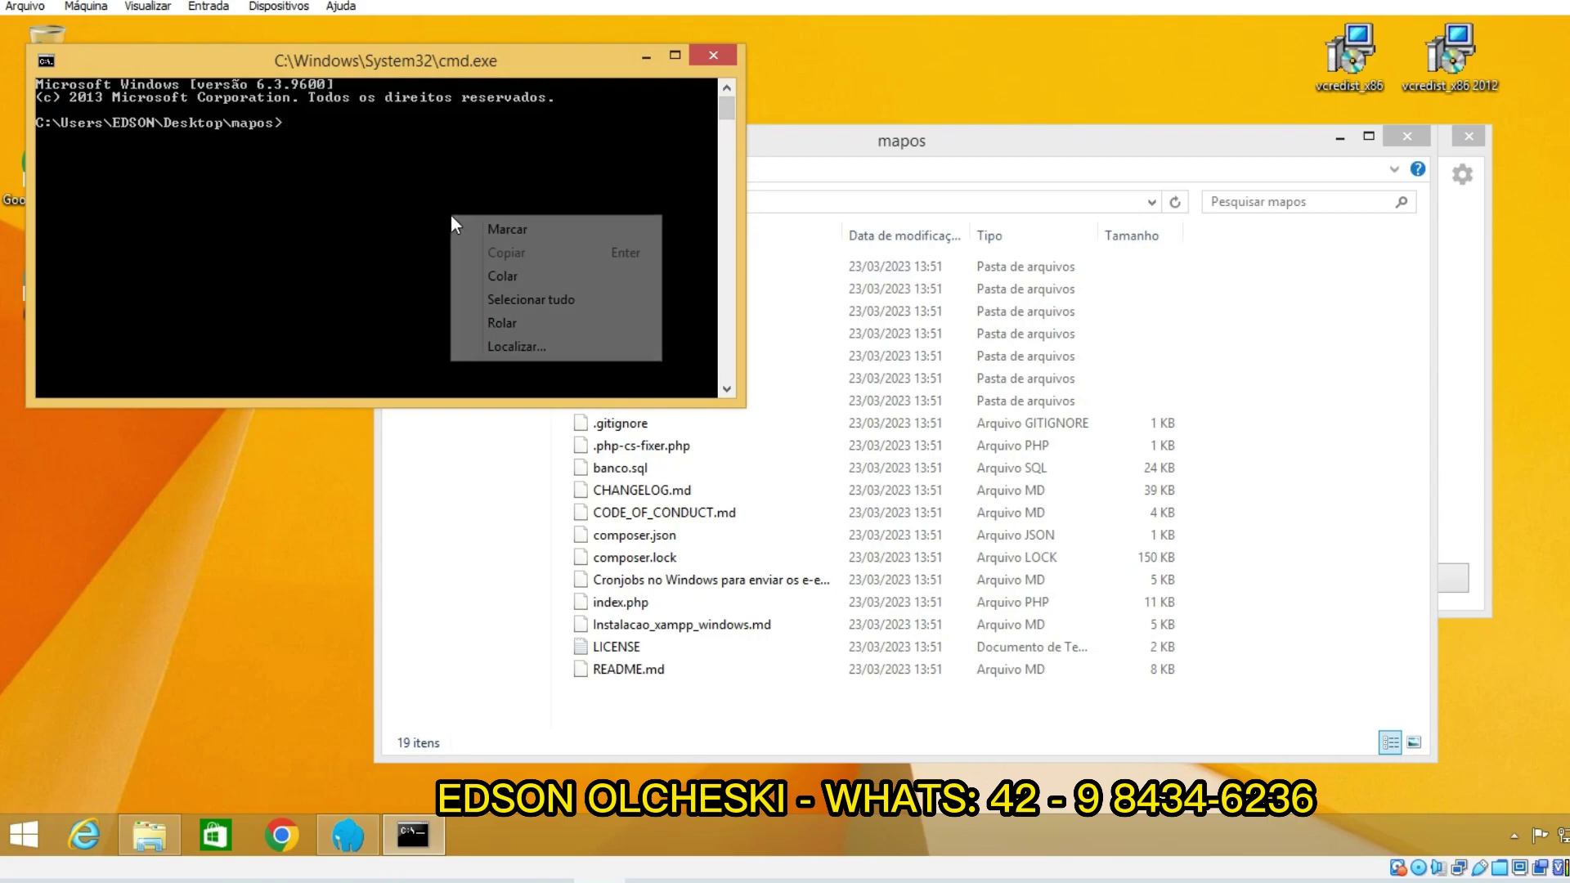
left_click(475, 274)
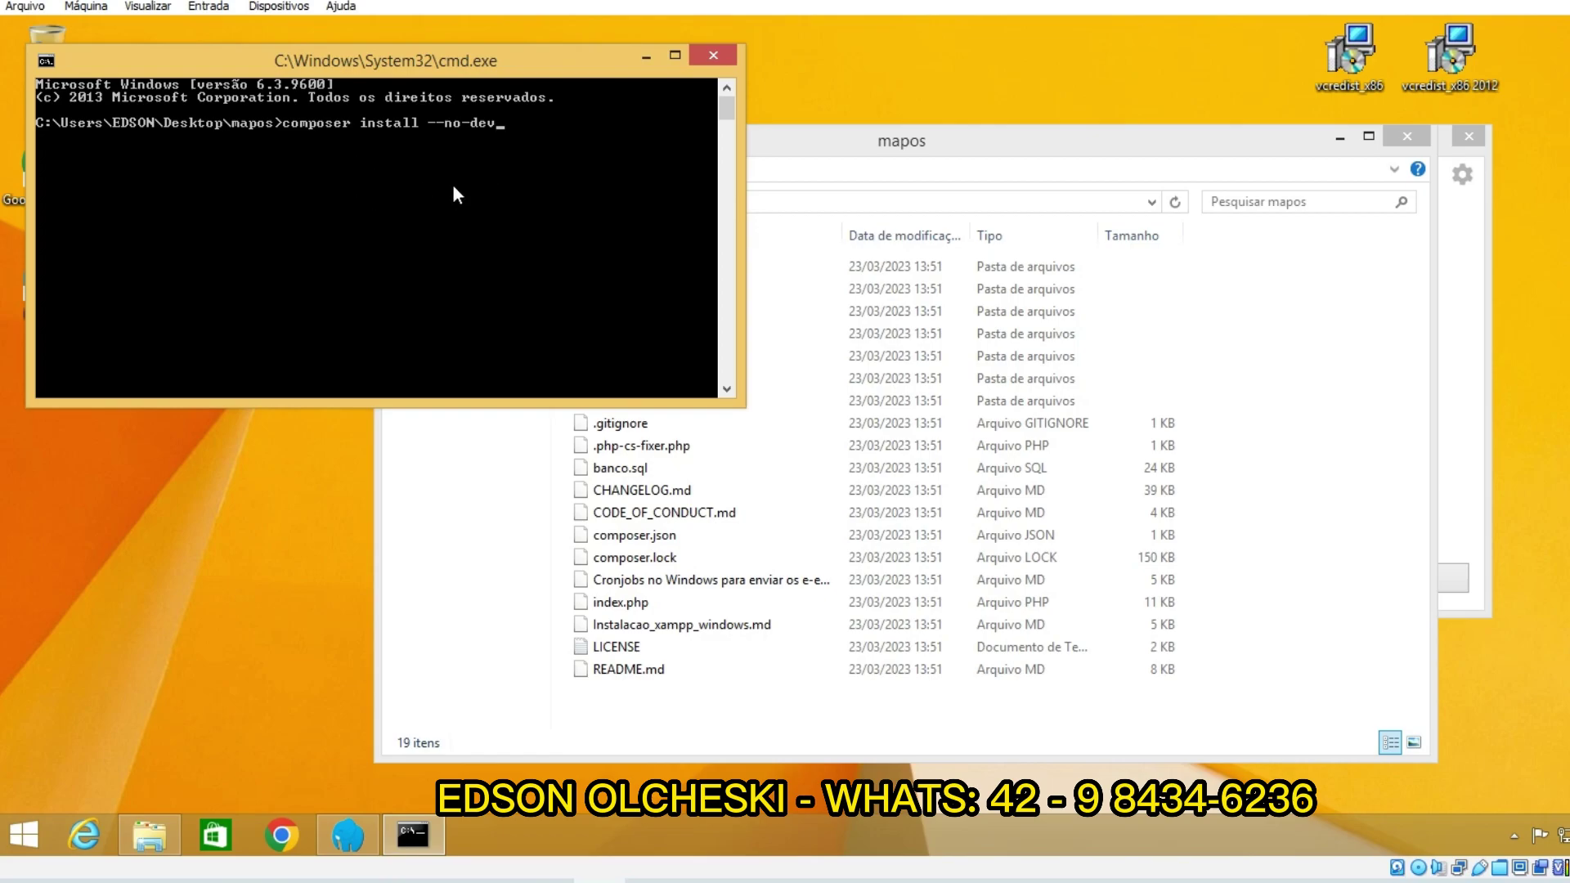
key("Return")
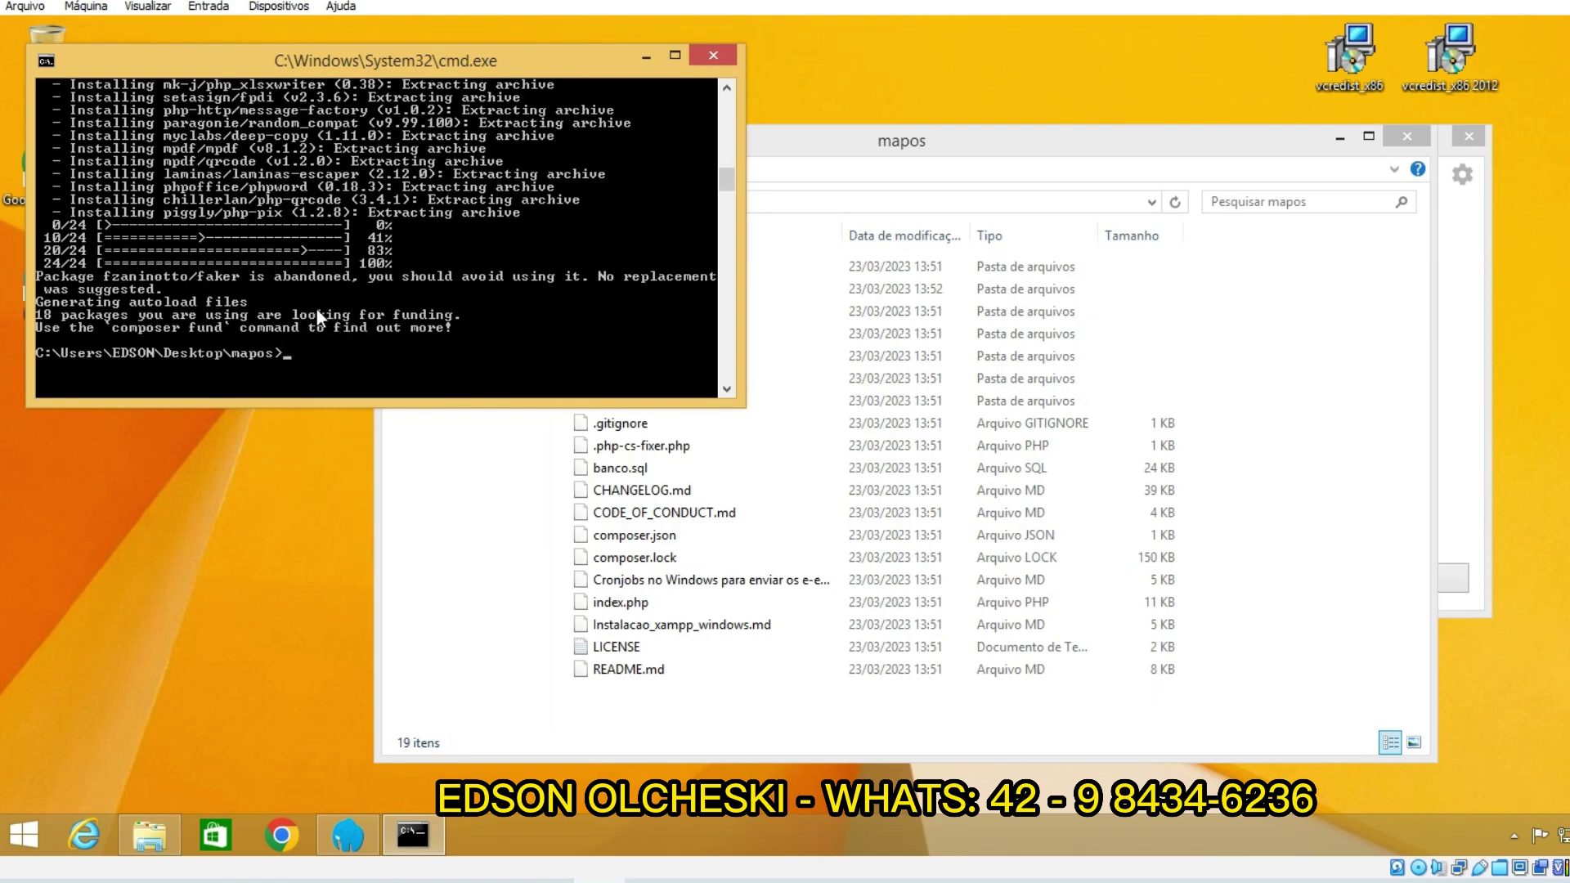
left_click(711, 57)
left_click_drag(749, 142, 687, 118)
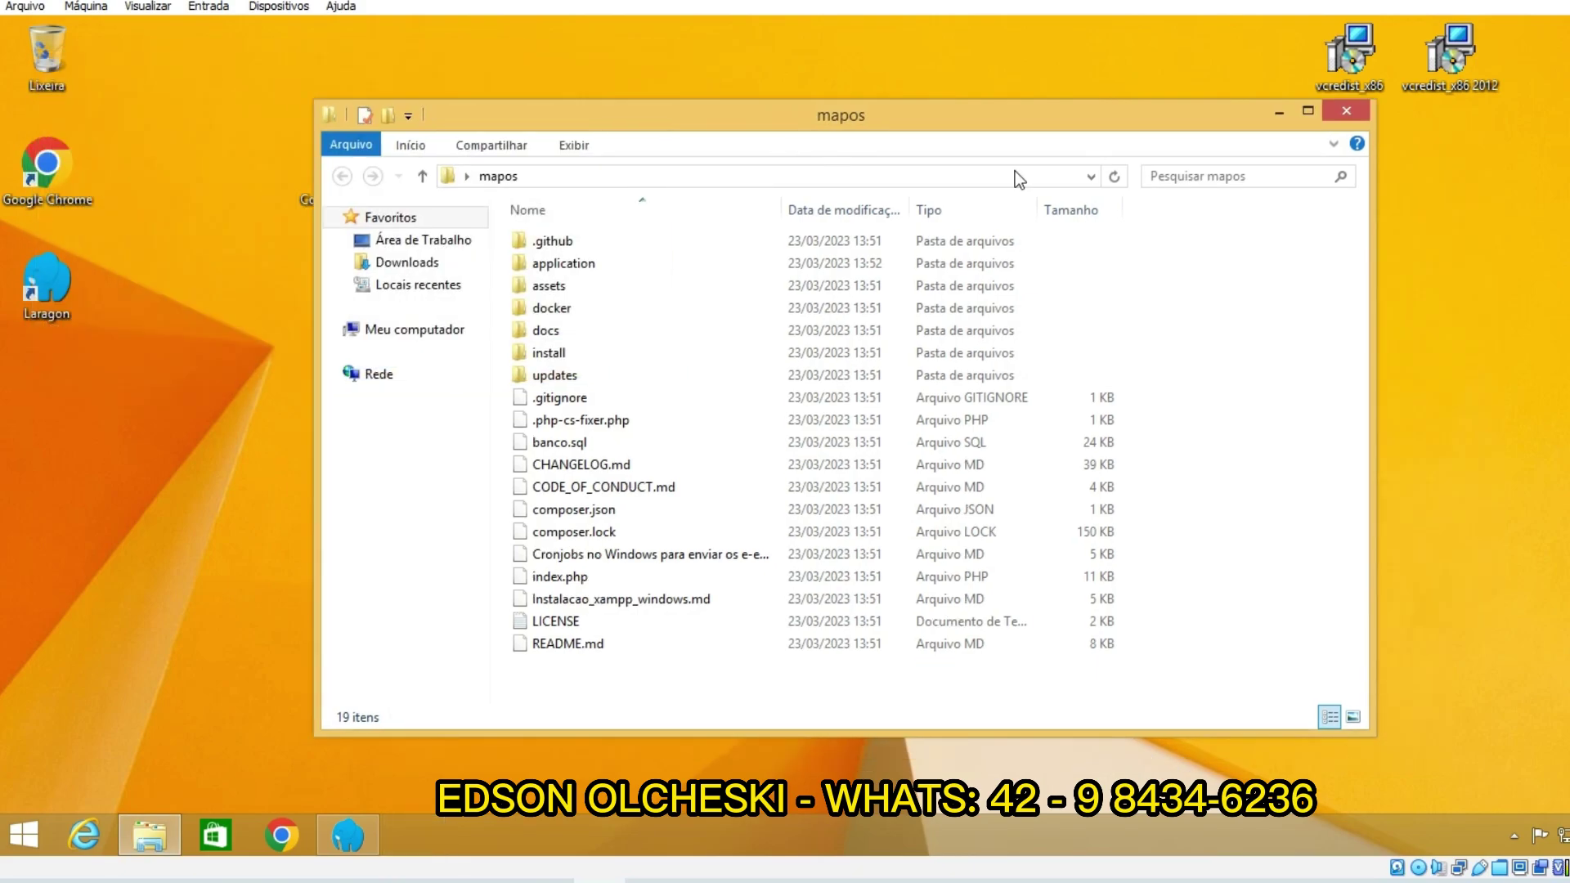
left_click(1282, 115)
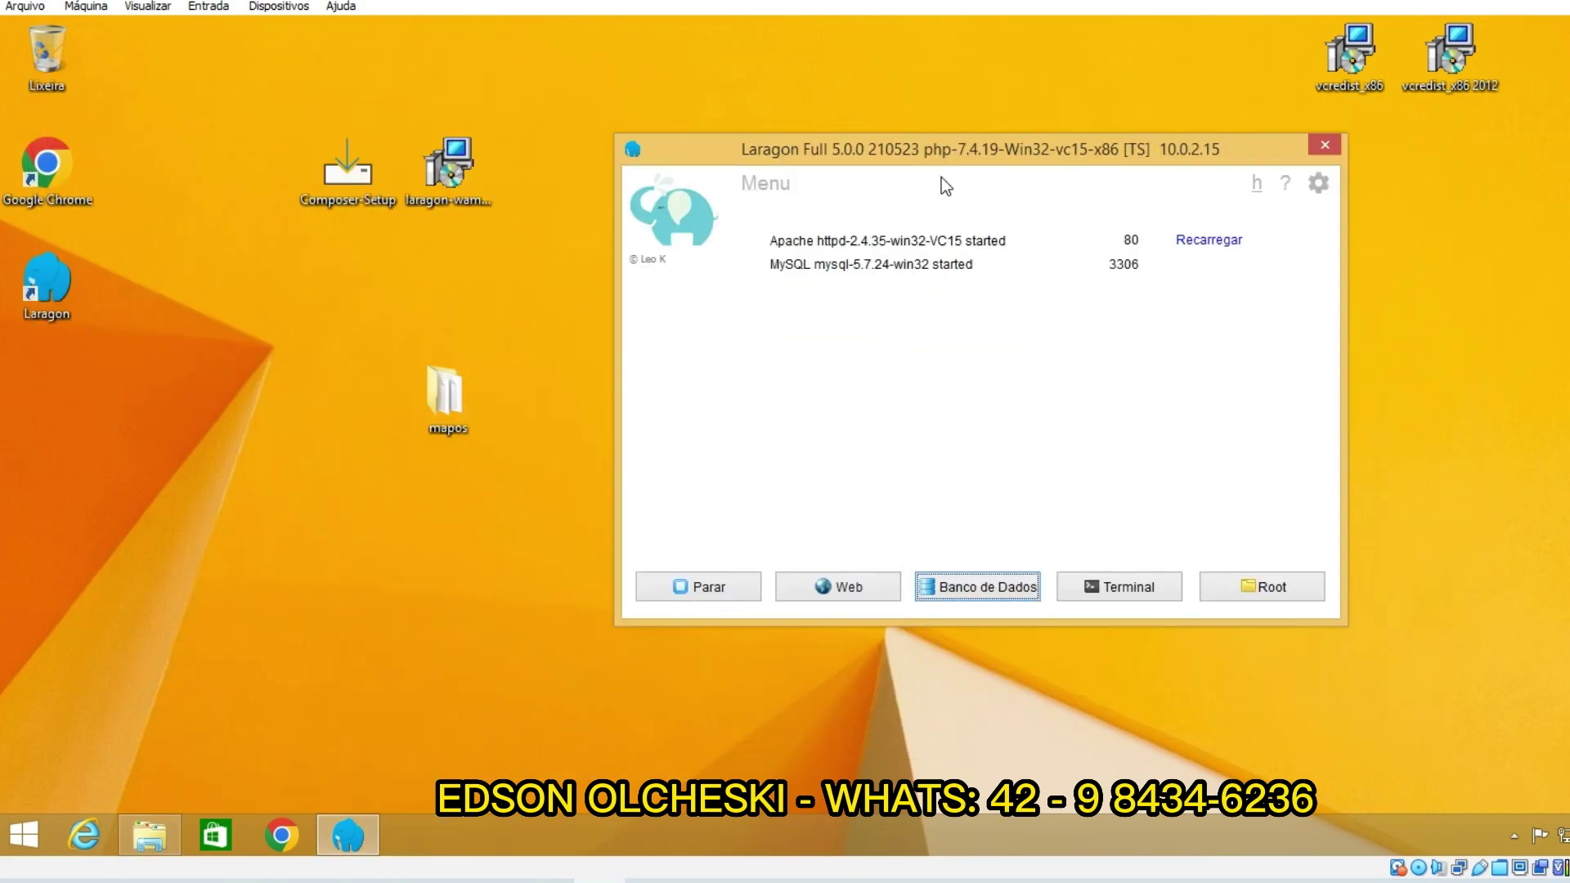
left_click_drag(830, 152, 972, 164)
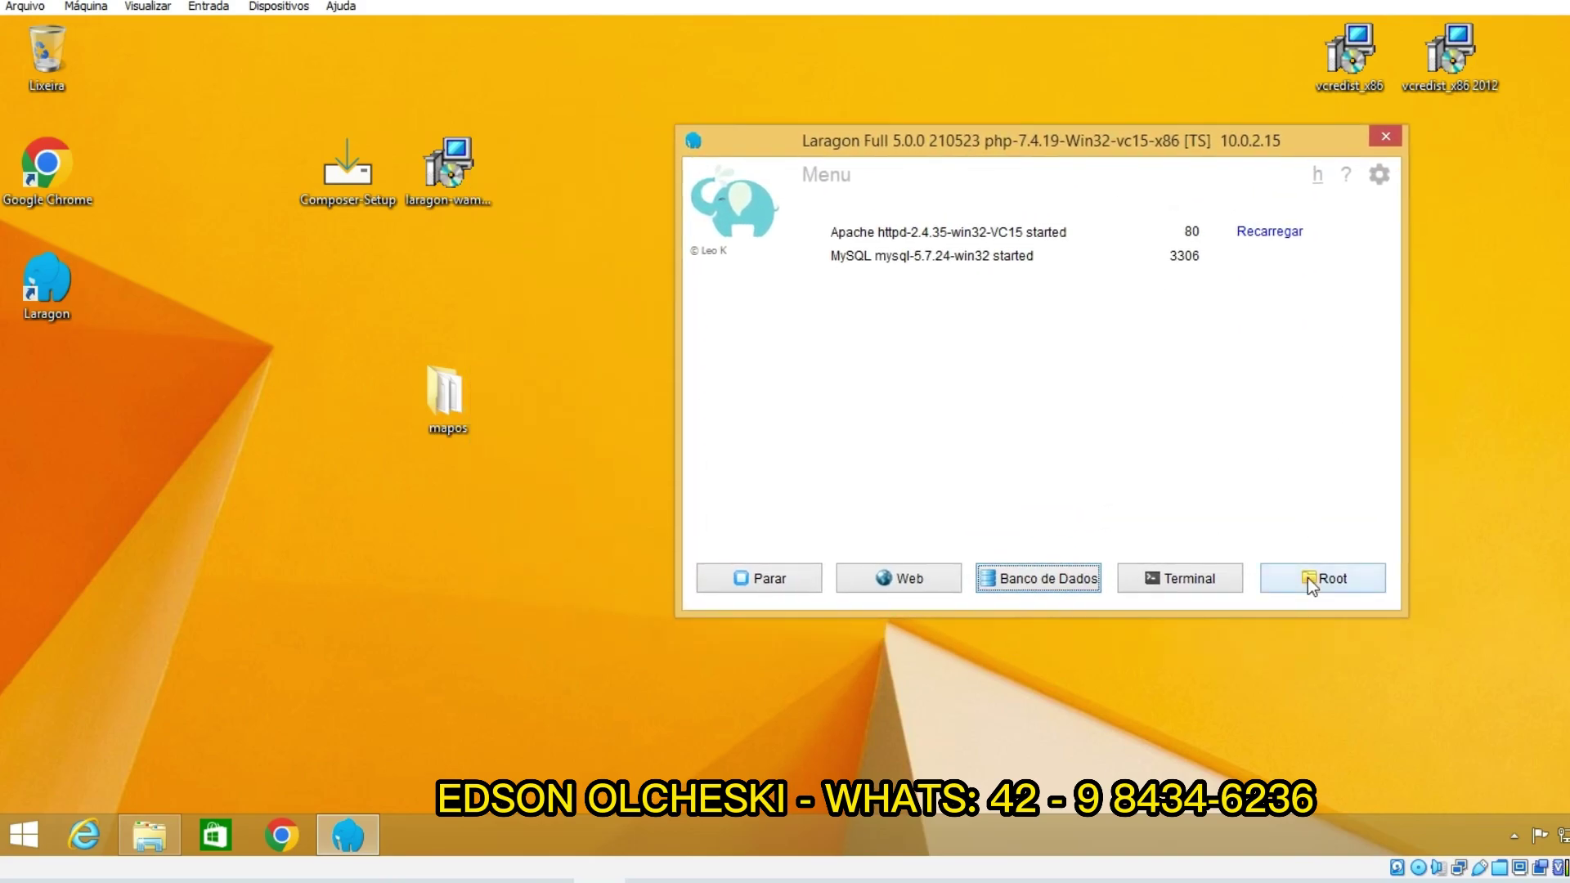
left_click(1307, 578)
left_click_drag(660, 159, 865, 152)
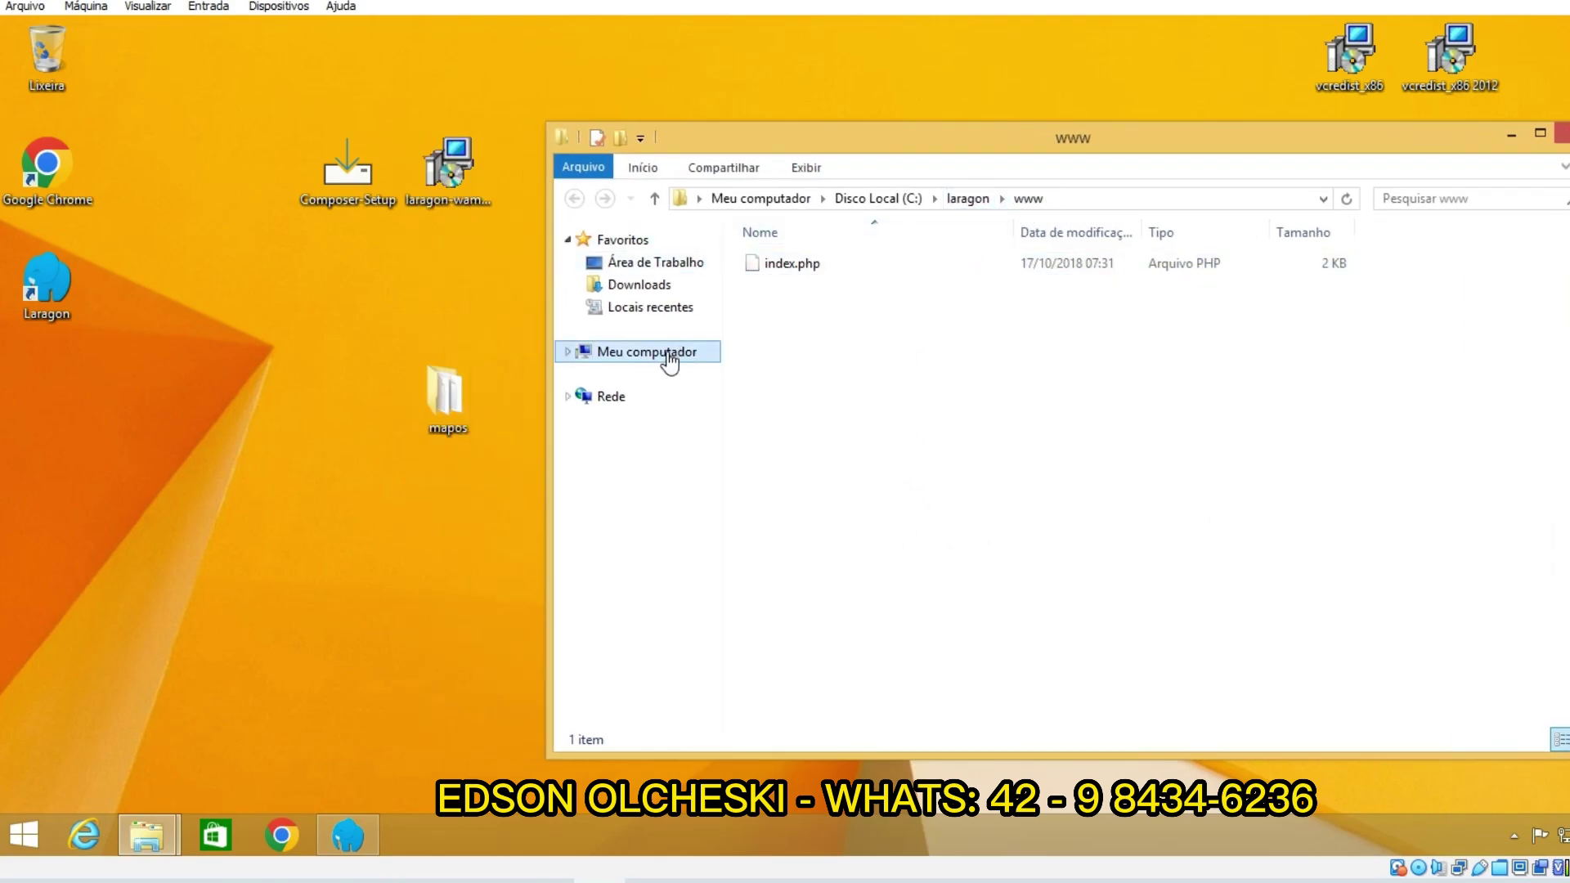
left_click(967, 199)
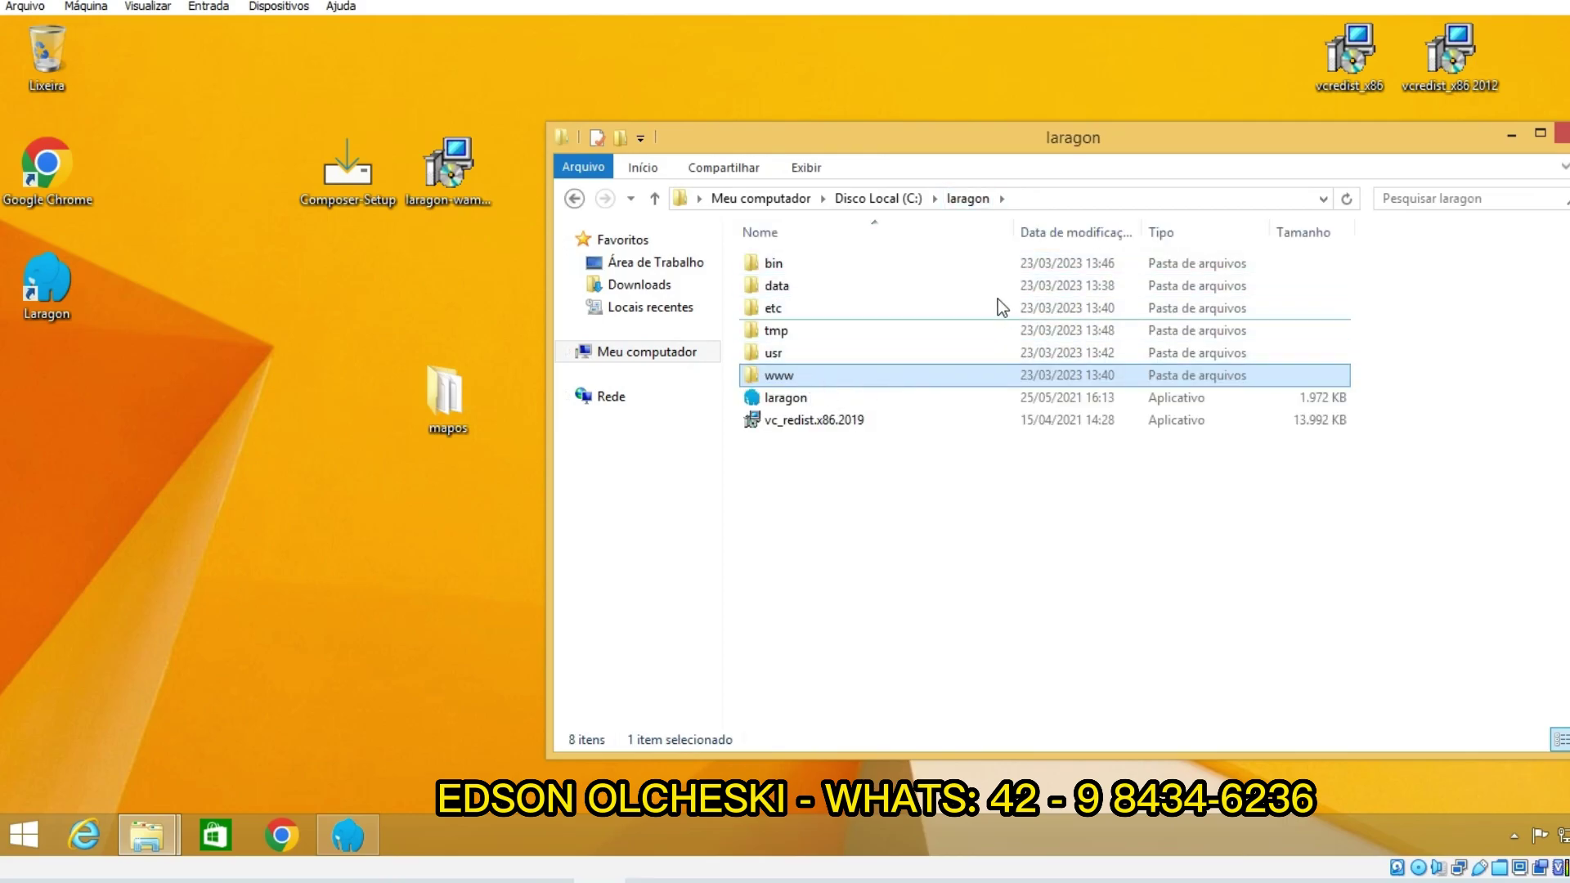
double_click(836, 375)
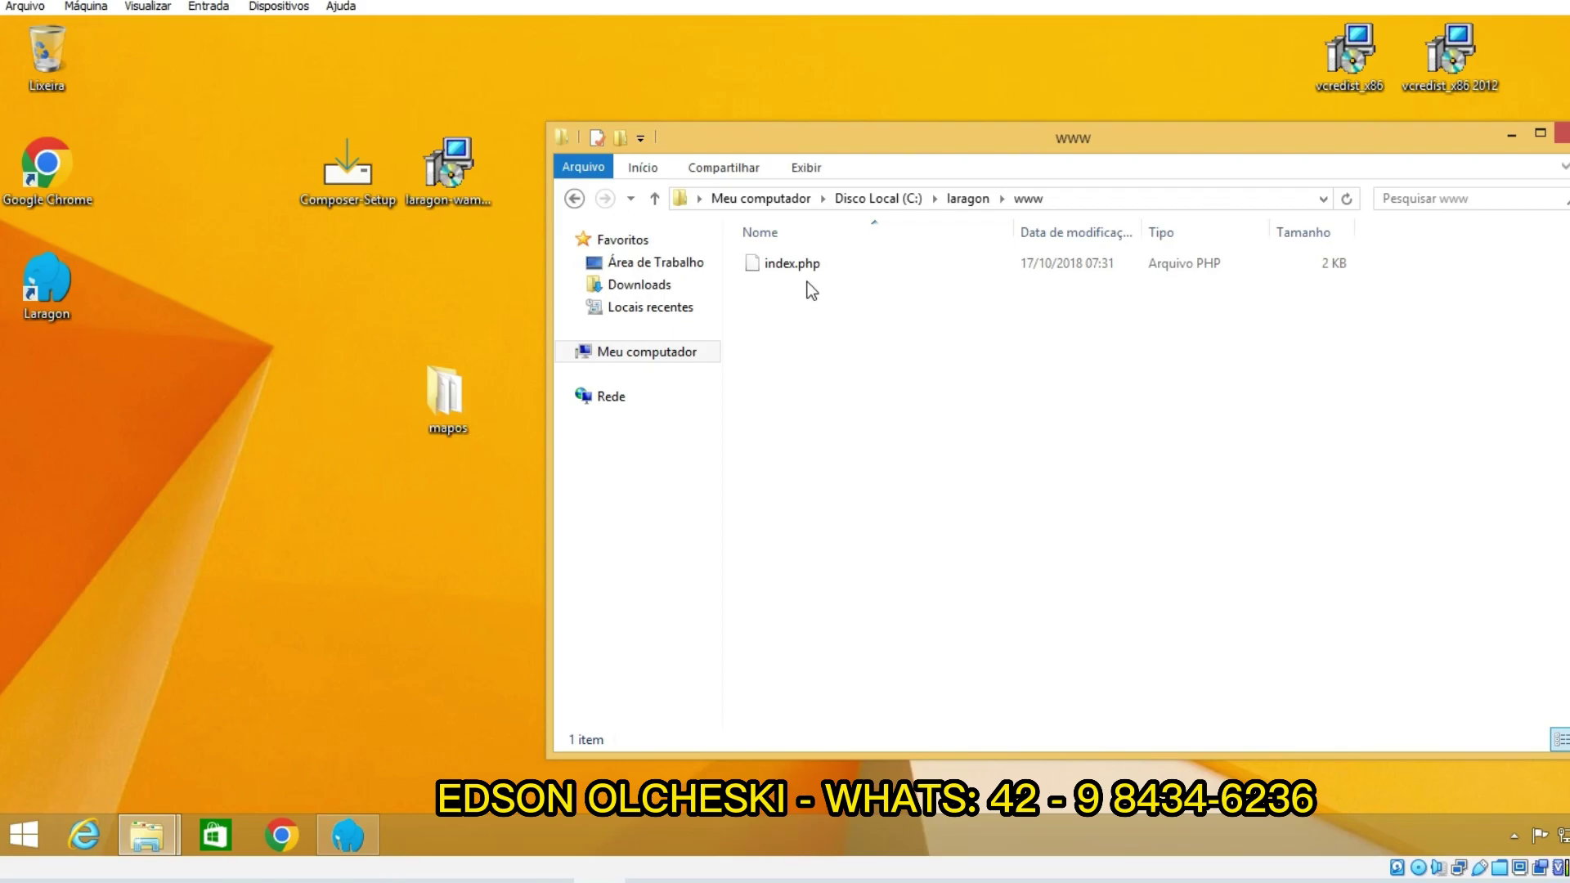
left_click_drag(857, 144, 1273, 137)
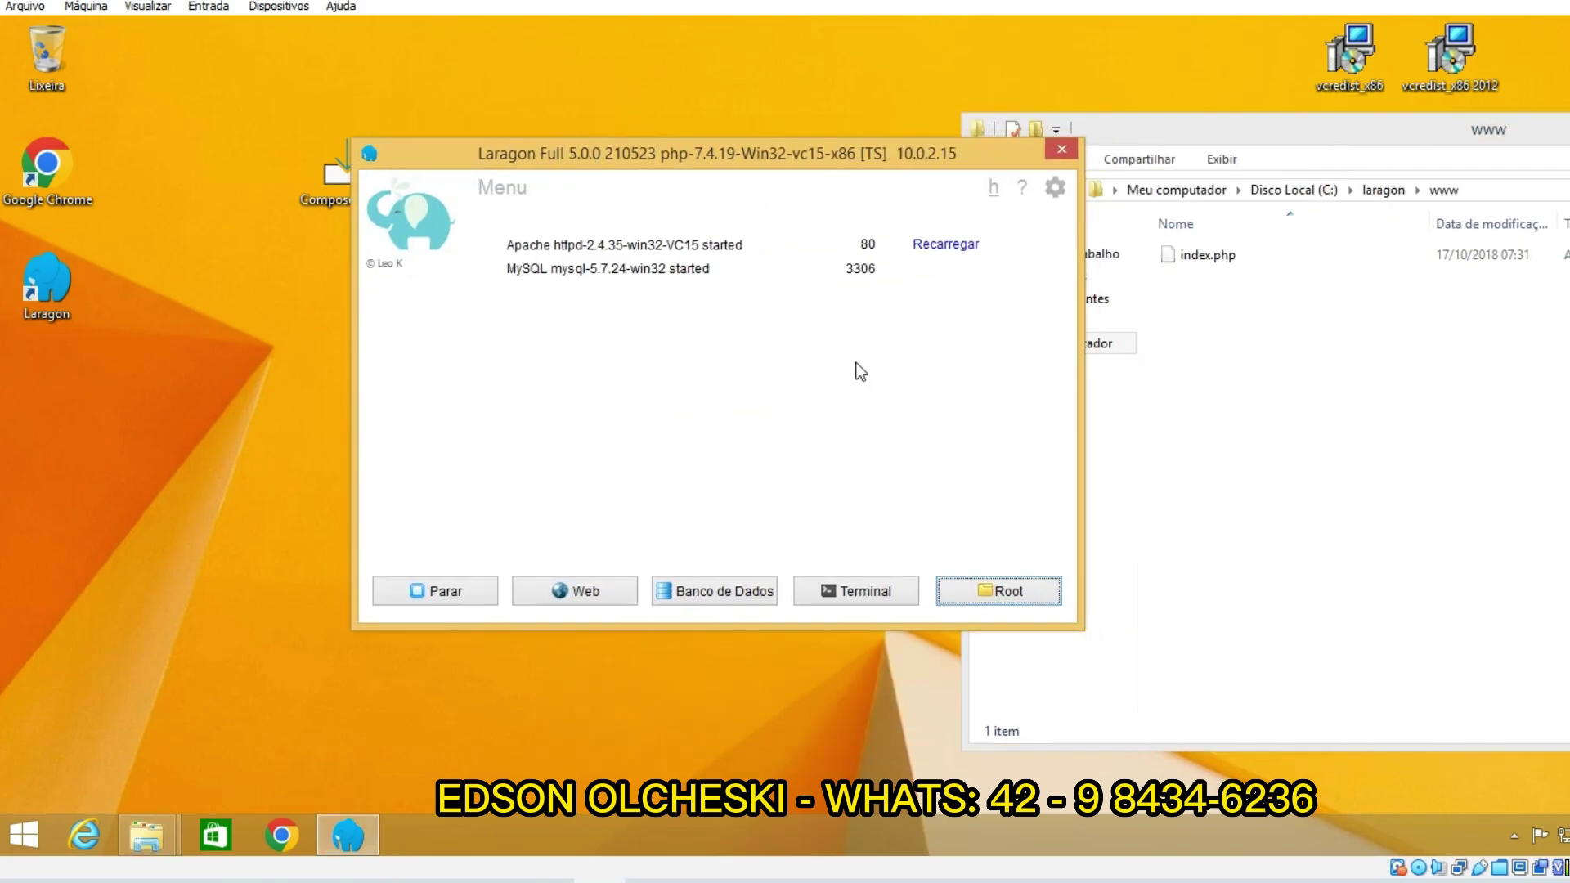
left_click(601, 587)
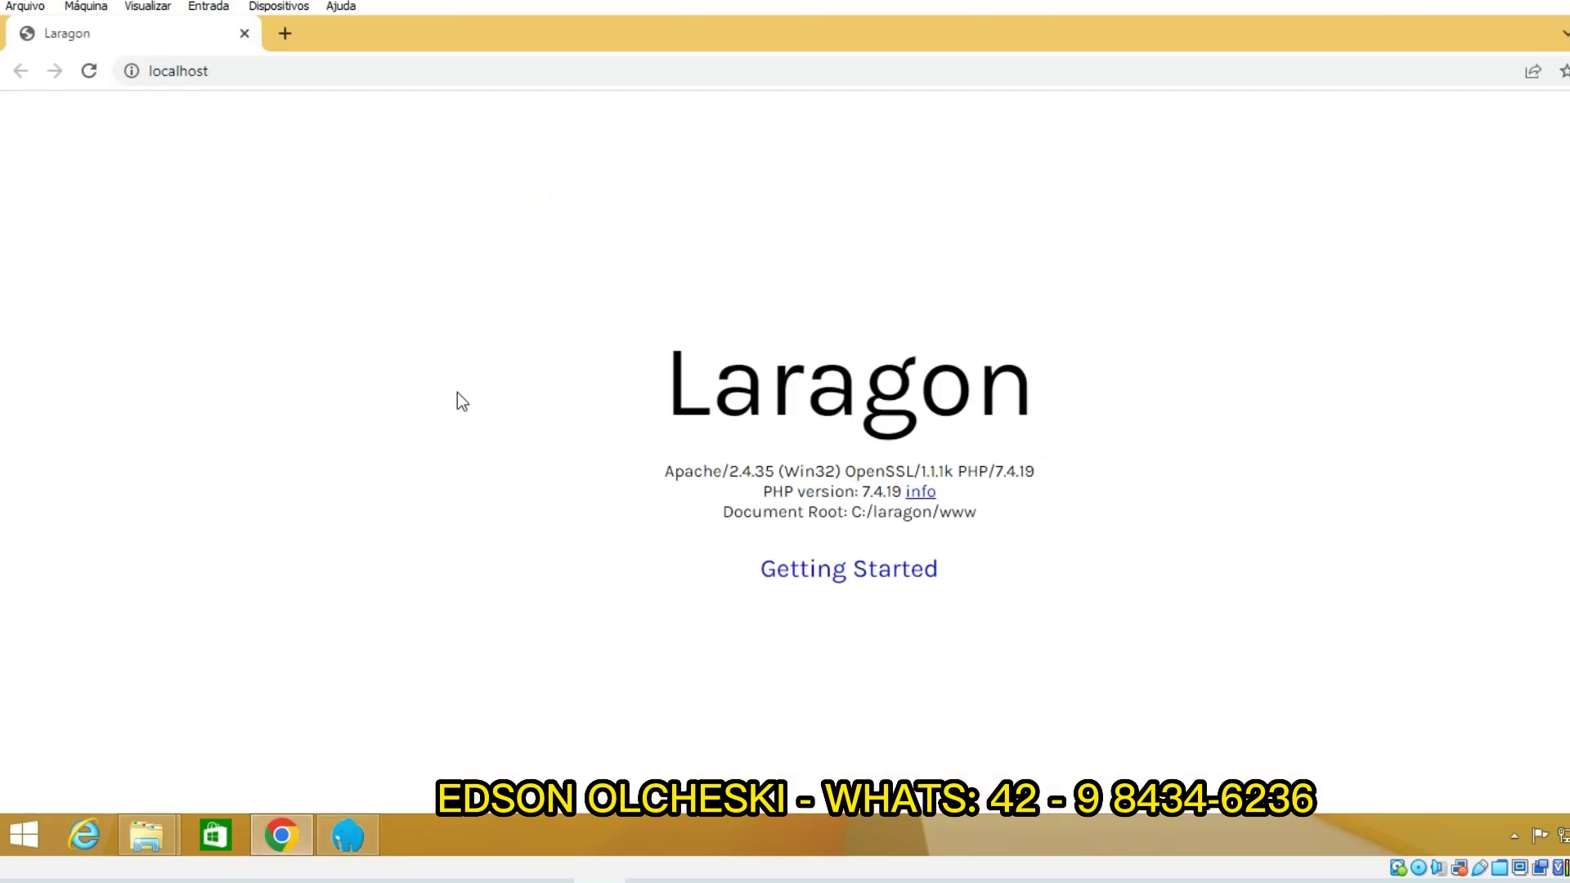
left_click(281, 835)
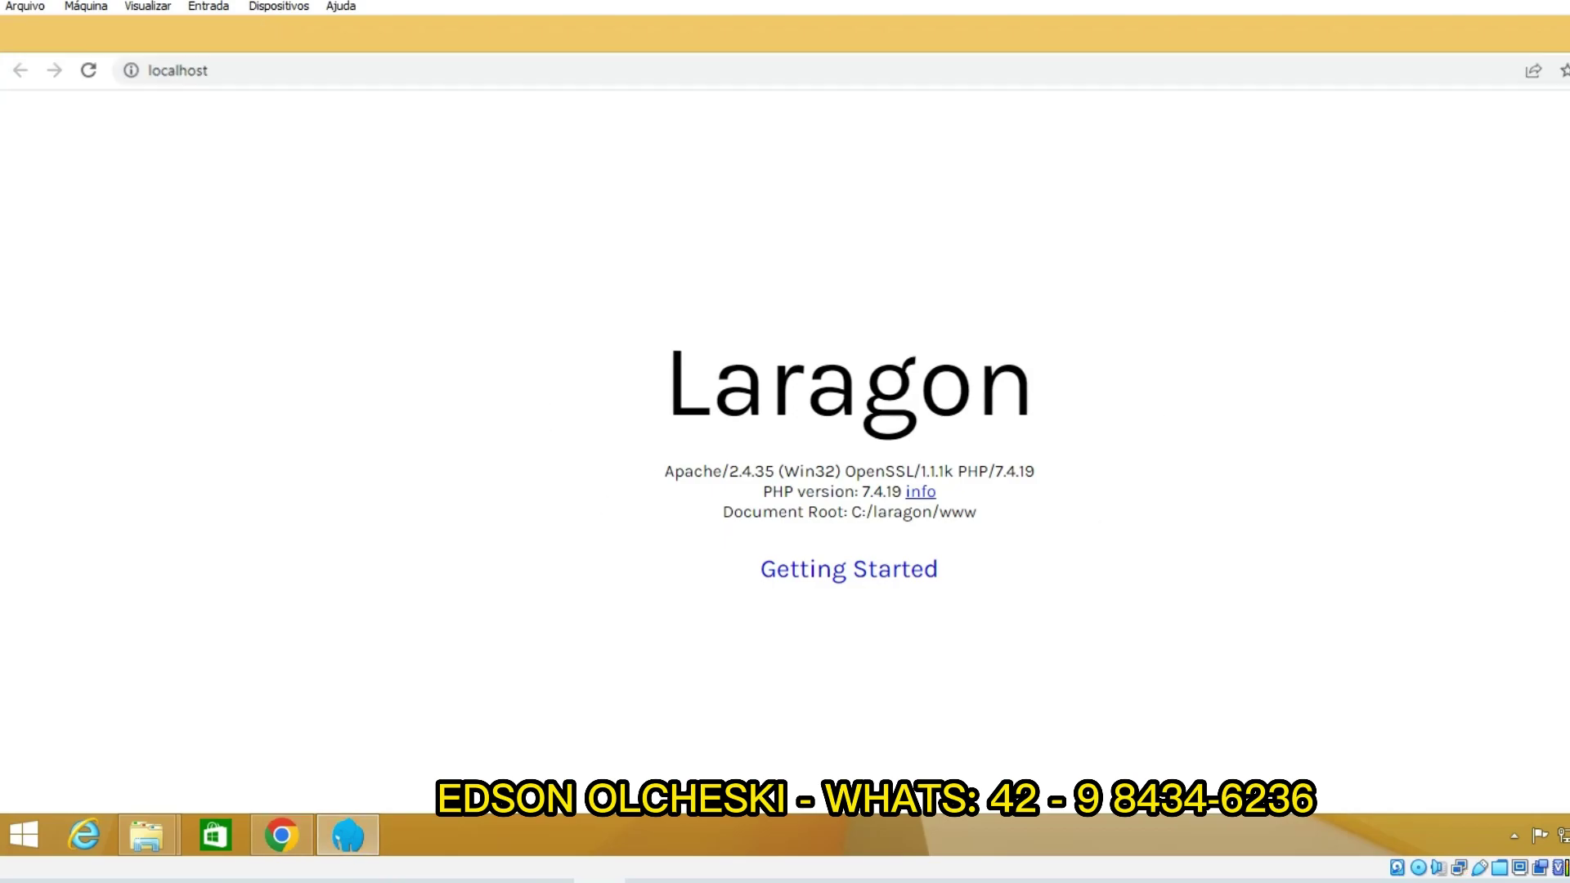
left_click(1209, 134)
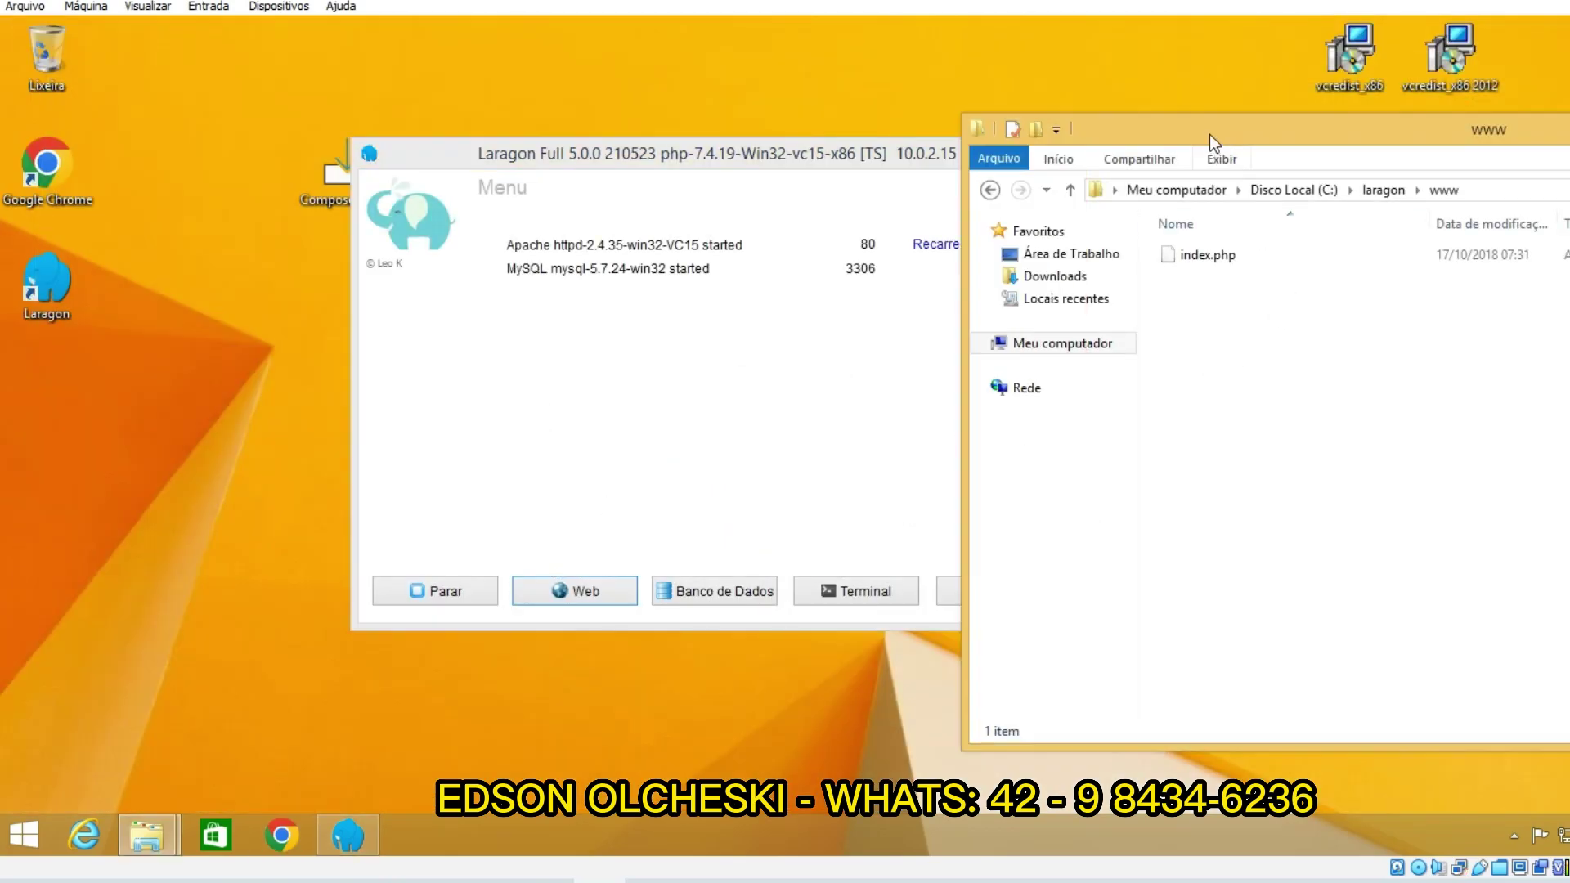
left_click_drag(1209, 134, 877, 134)
left_click(877, 257)
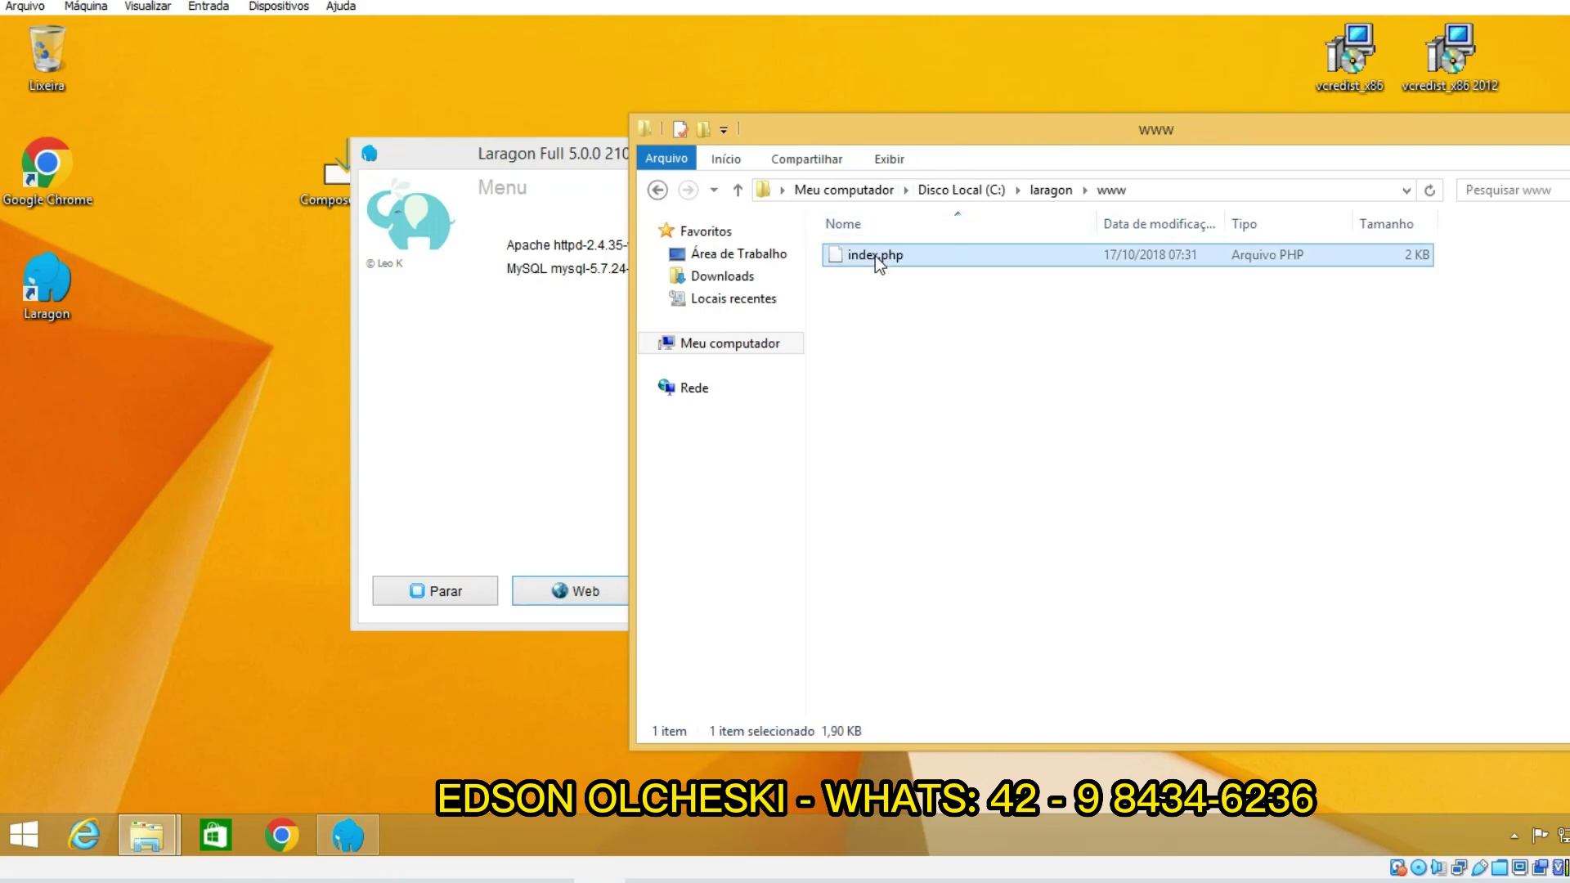
key("Delete")
left_click_drag(544, 156, 669, 122)
left_click_drag(442, 390, 276, 406)
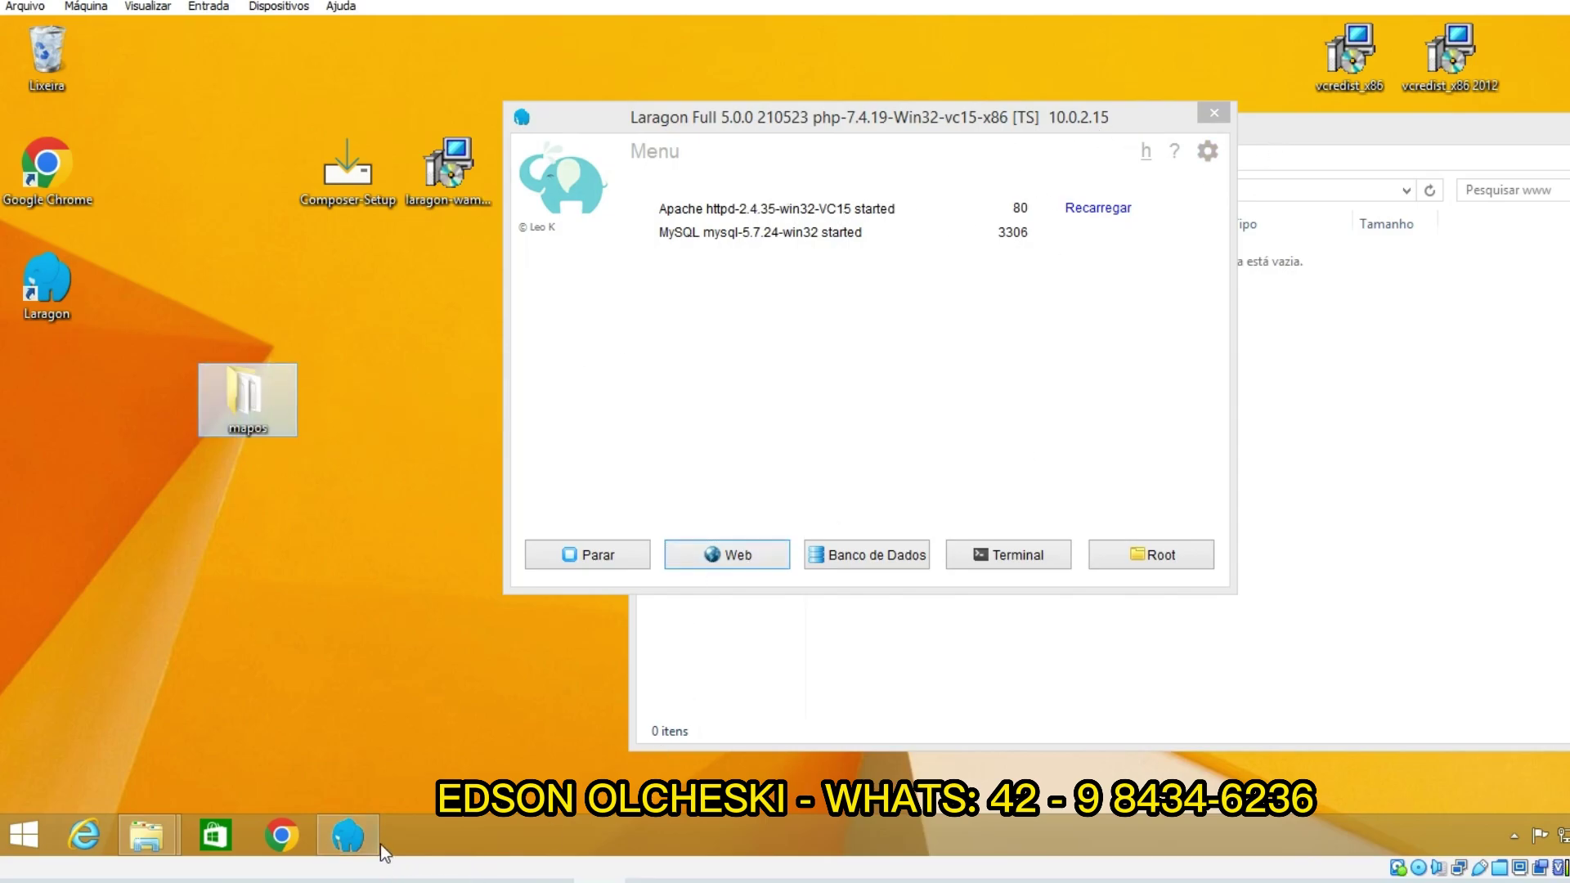
Step: Place the www window beside the desktop mapos folder and try dropping the folder in
left_click(360, 838)
left_click(360, 838)
left_click_drag(880, 138, 724, 97)
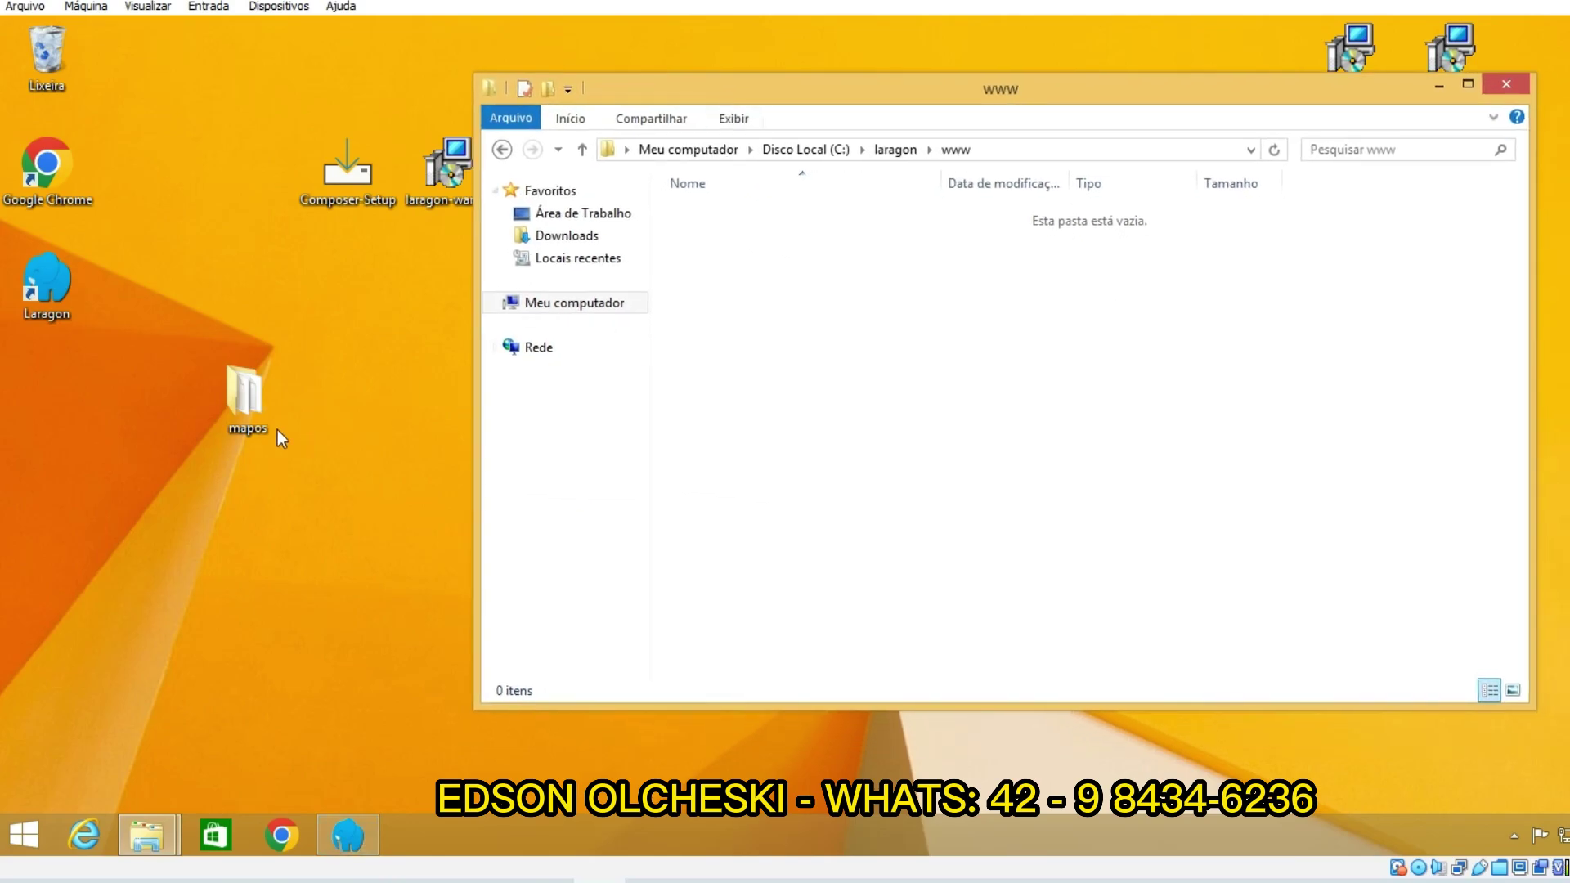
left_click(243, 401)
left_click_drag(656, 90, 820, 122)
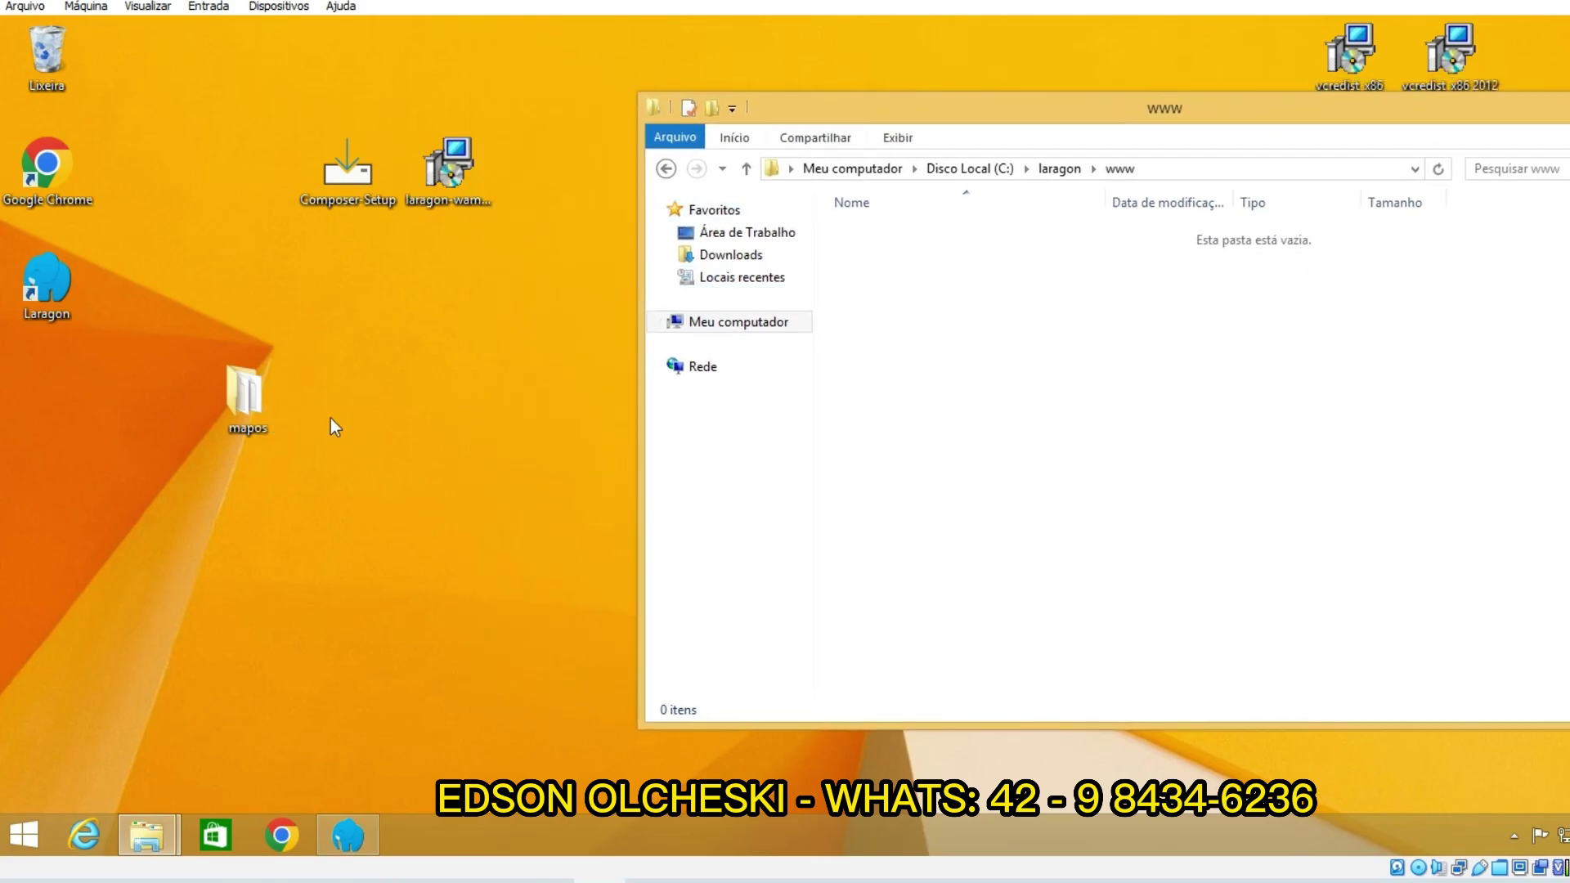
left_click_drag(263, 429, 302, 439)
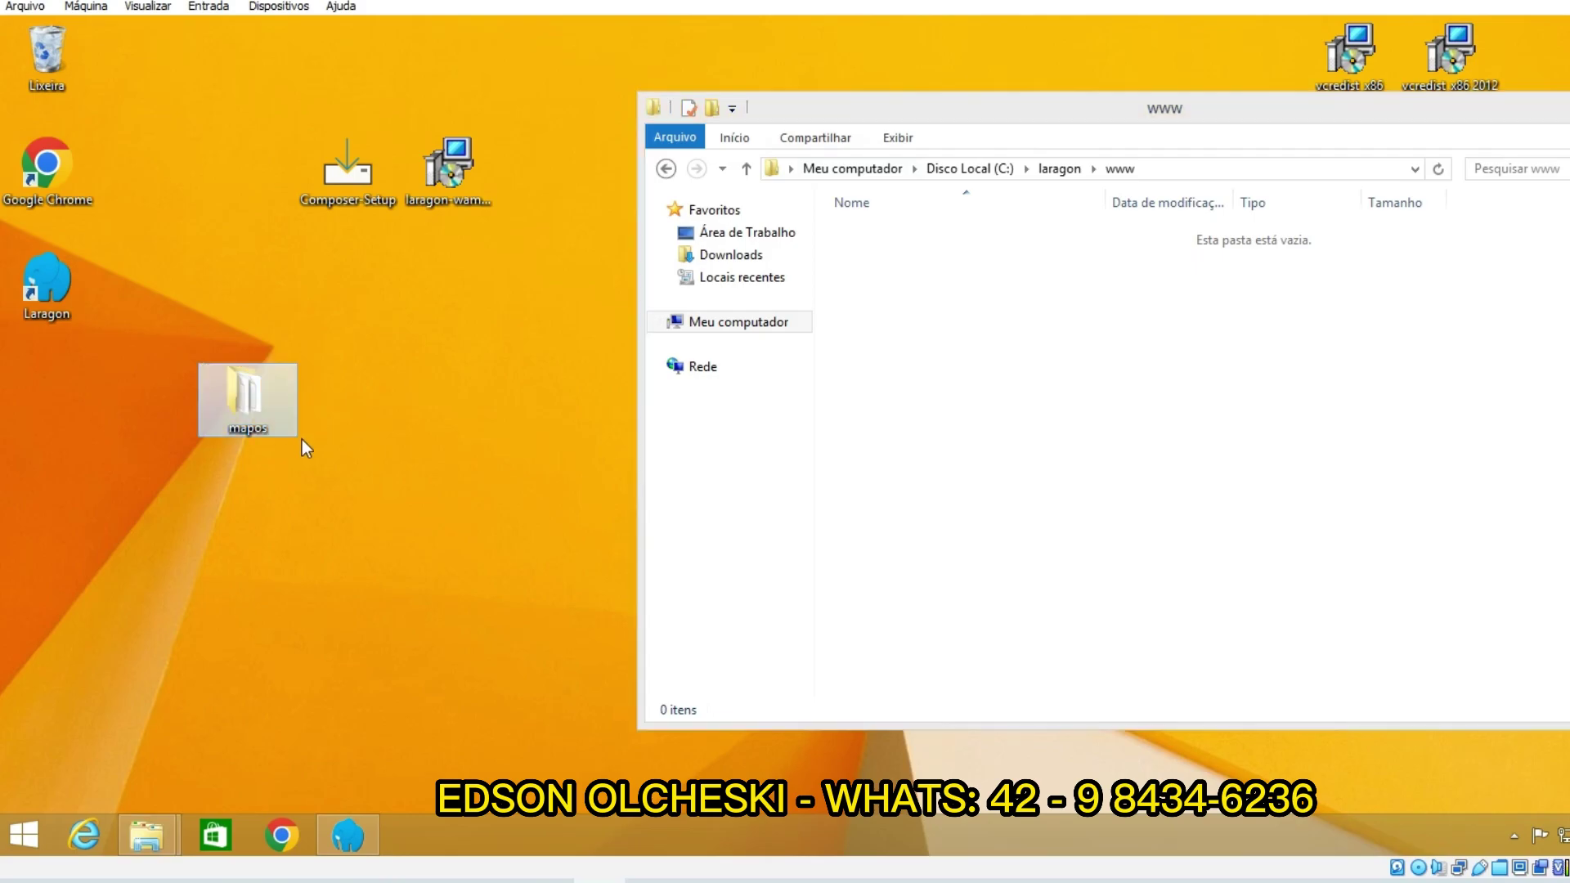
Step: Move all 19 mapos items into C:\laragon\www and close the emptied mapos window
double_click(244, 399)
left_click_drag(611, 116, 1339, 109)
left_click(1308, 242)
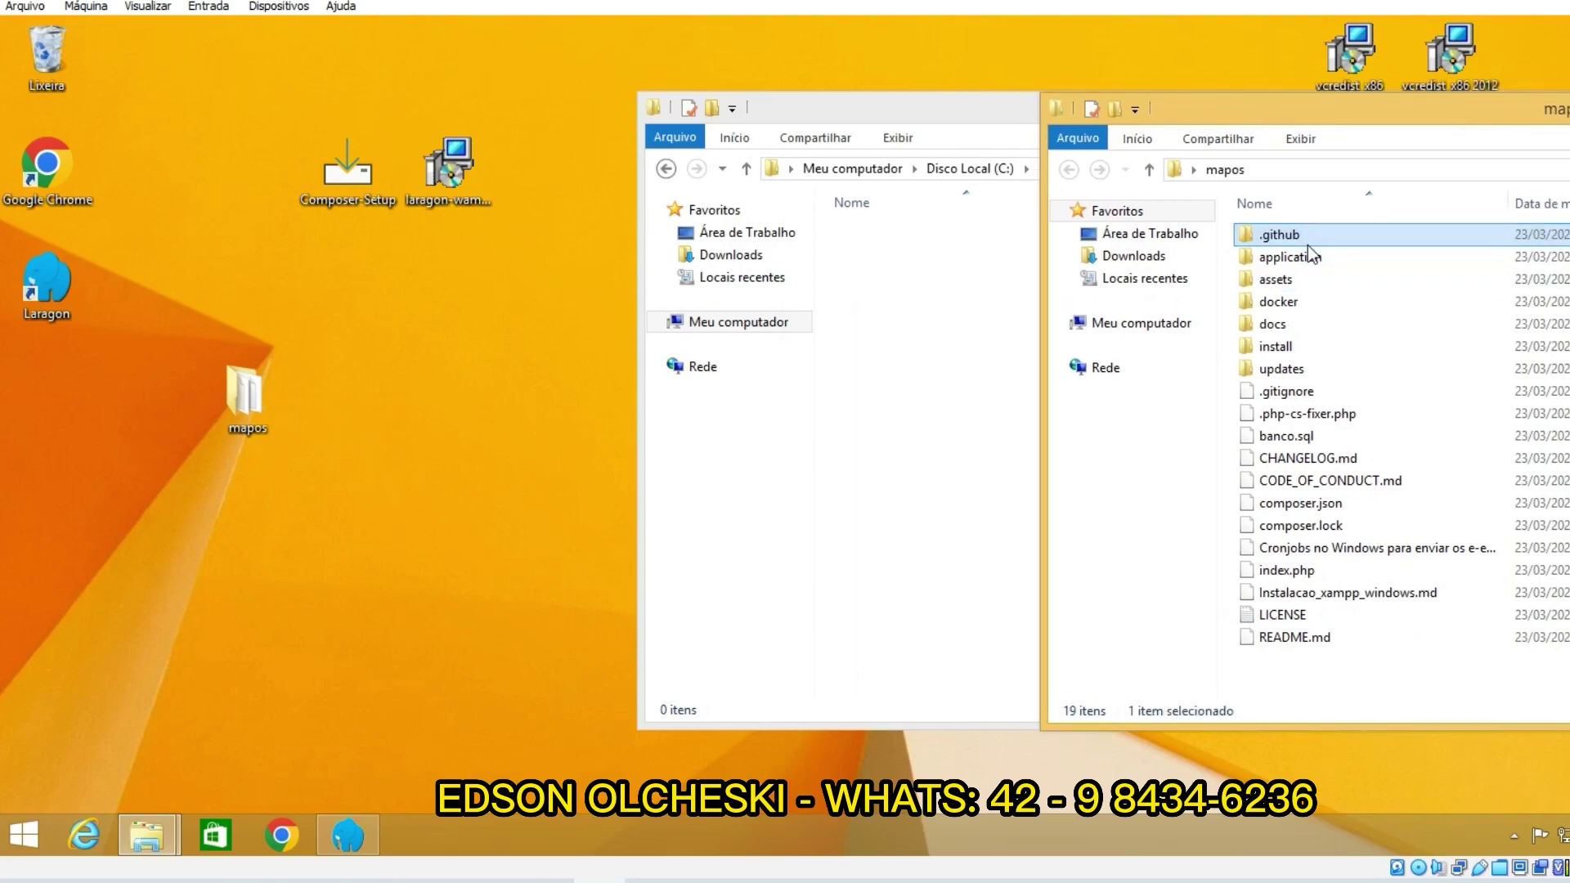
key("ctrl+a")
left_click_drag(1308, 245, 935, 410)
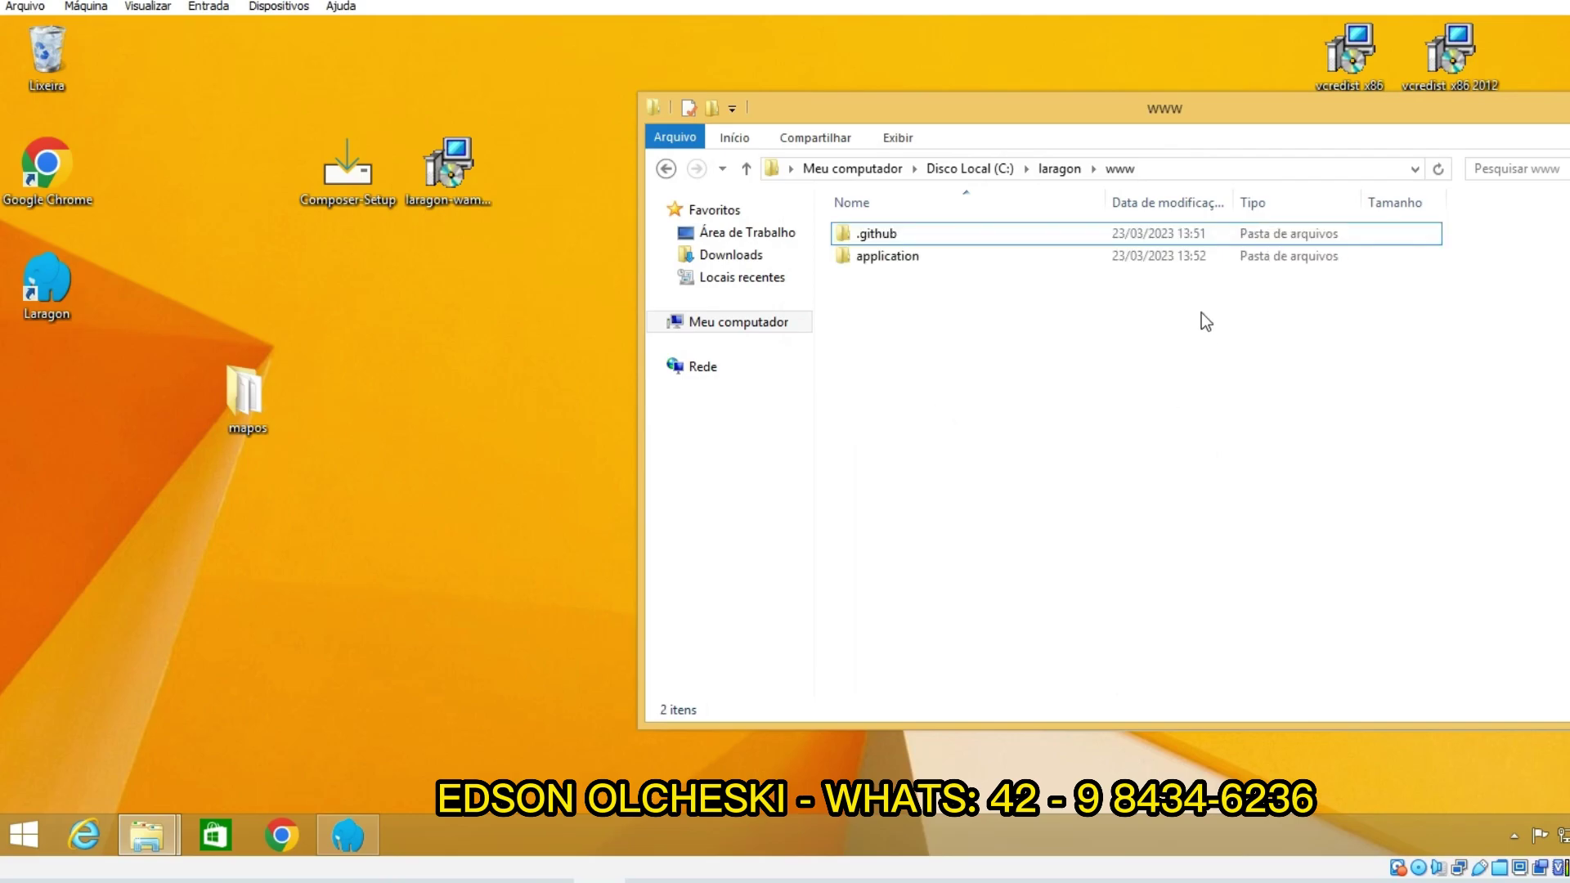
left_click_drag(1076, 113, 808, 109)
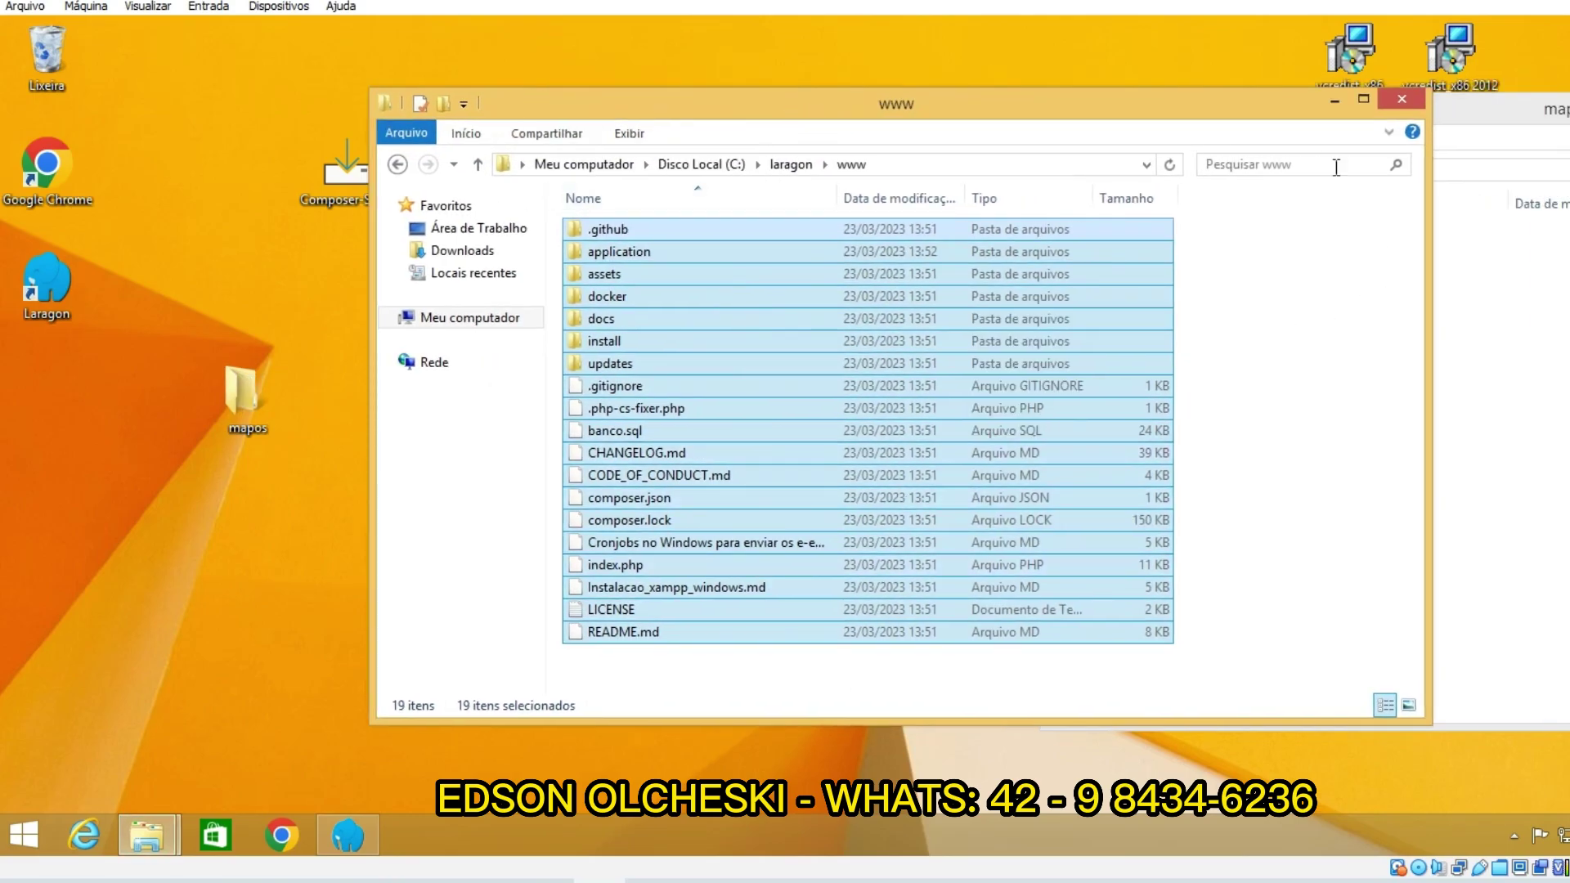
left_click(1334, 102)
left_click_drag(1290, 126, 581, 141)
left_click(1381, 123)
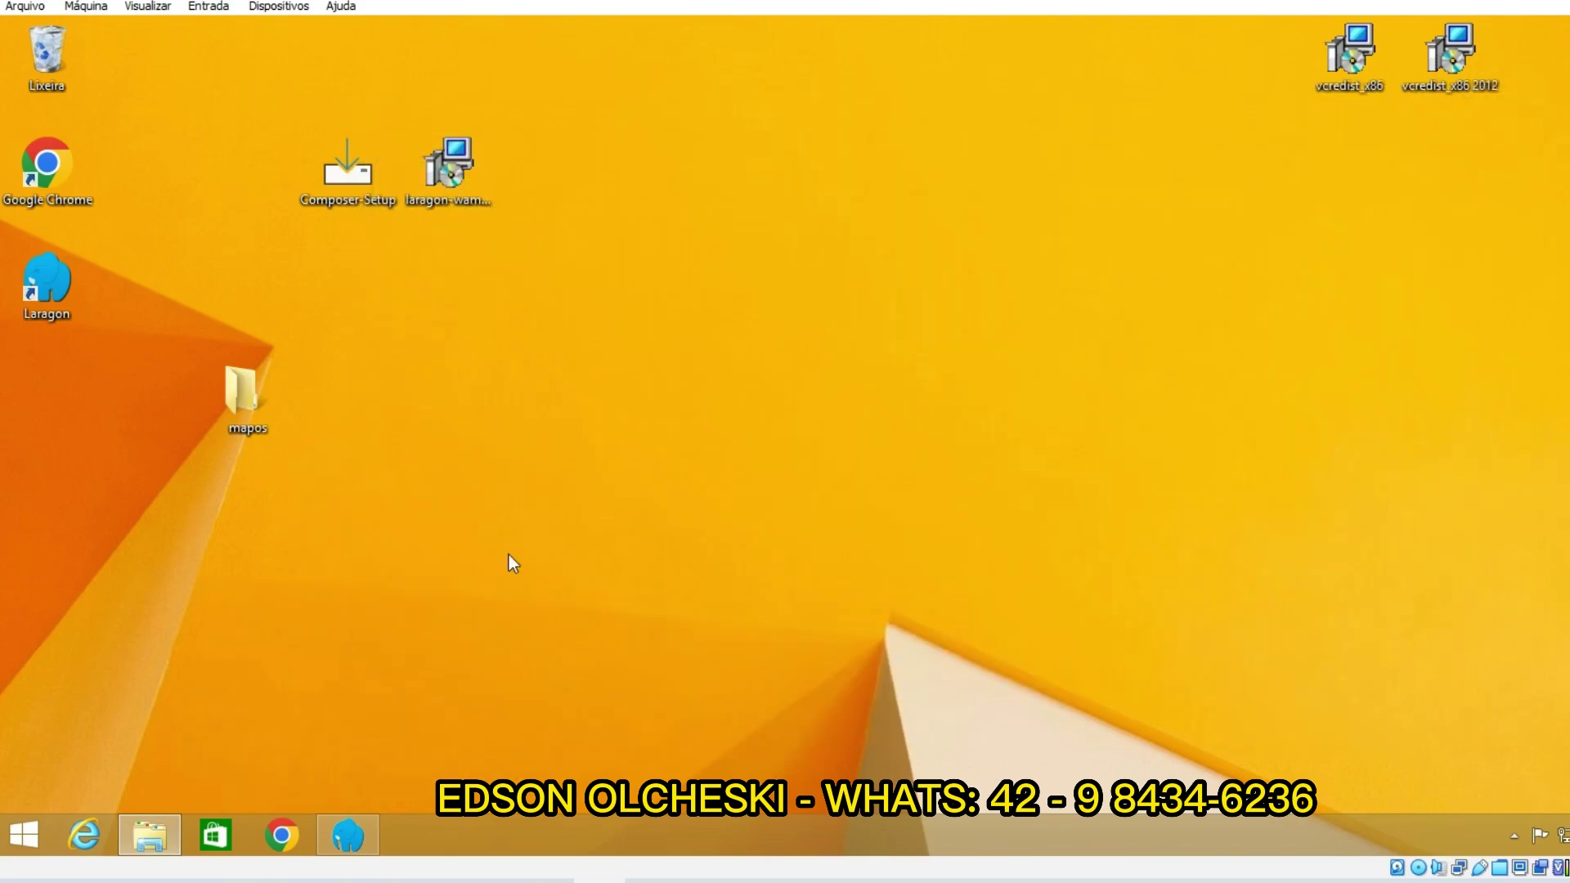
Step: Open localhost from Laragon, review the Pré Instalação checks, and continue to Configuração
left_click(347, 832)
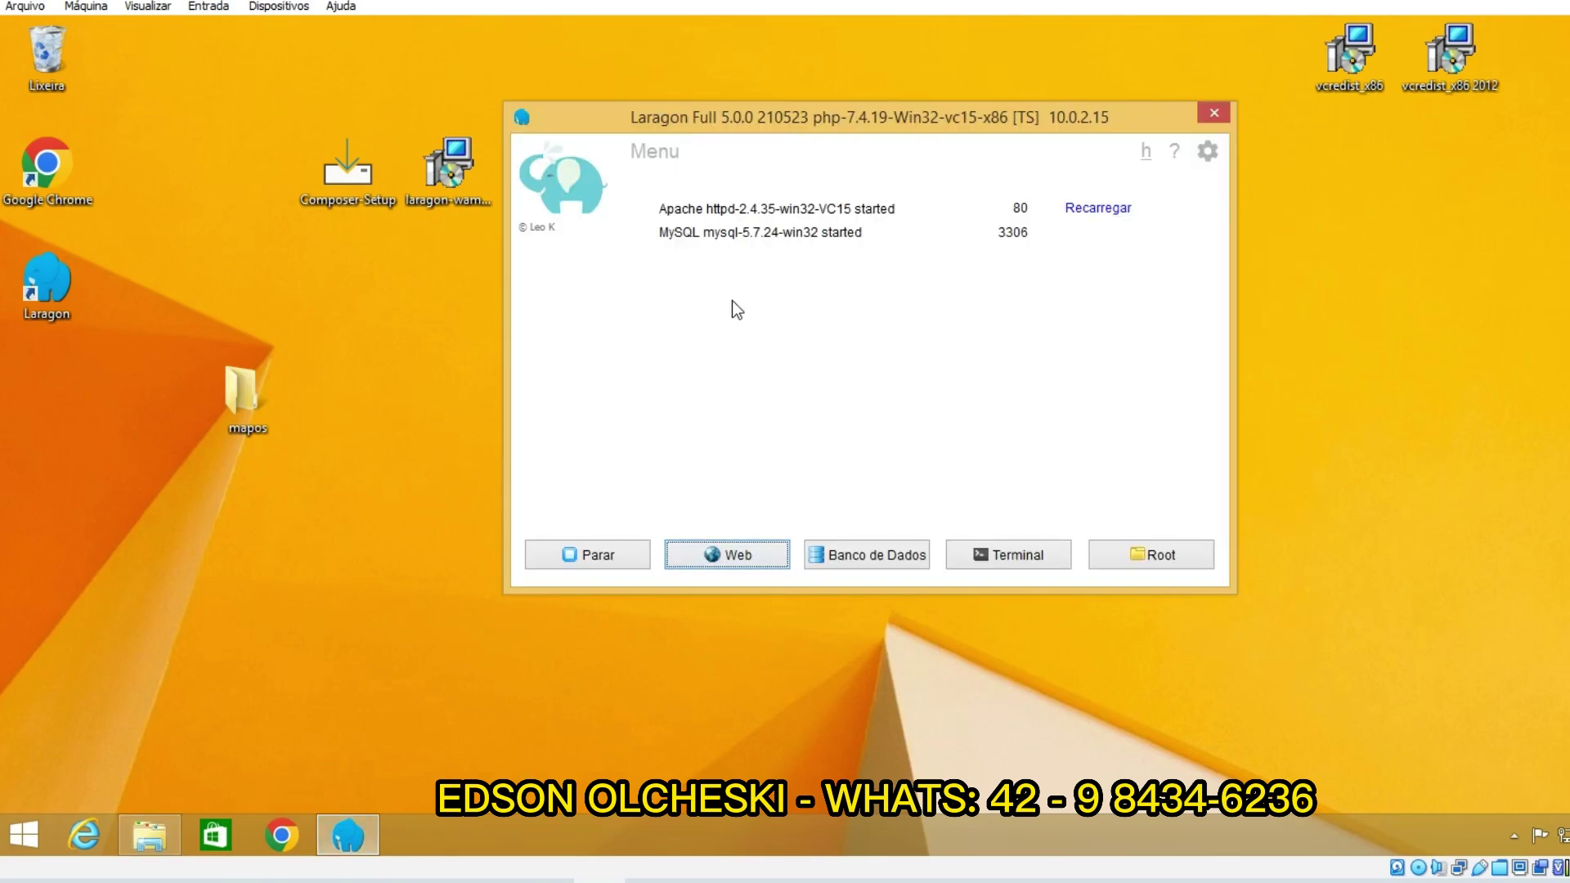
left_click(733, 561)
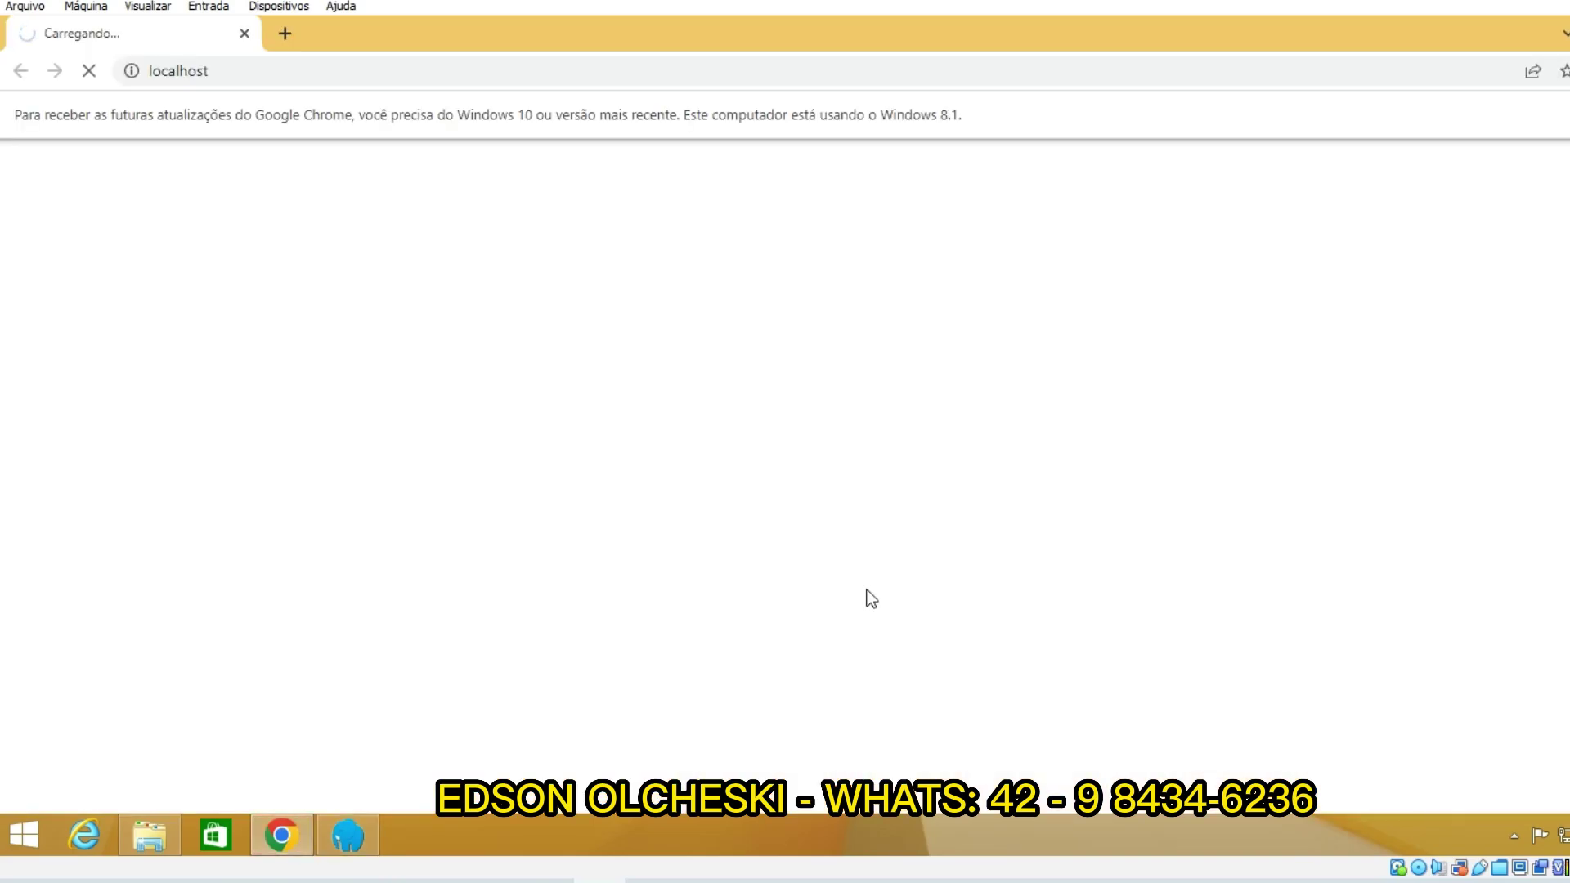
scroll(826, 507, "down", 4)
scroll(541, 366, "up", 4)
scroll(570, 382, "down", 3)
scroll(649, 517, "up", 3)
scroll(584, 428, "down", 3)
scroll(603, 484, "up", 3)
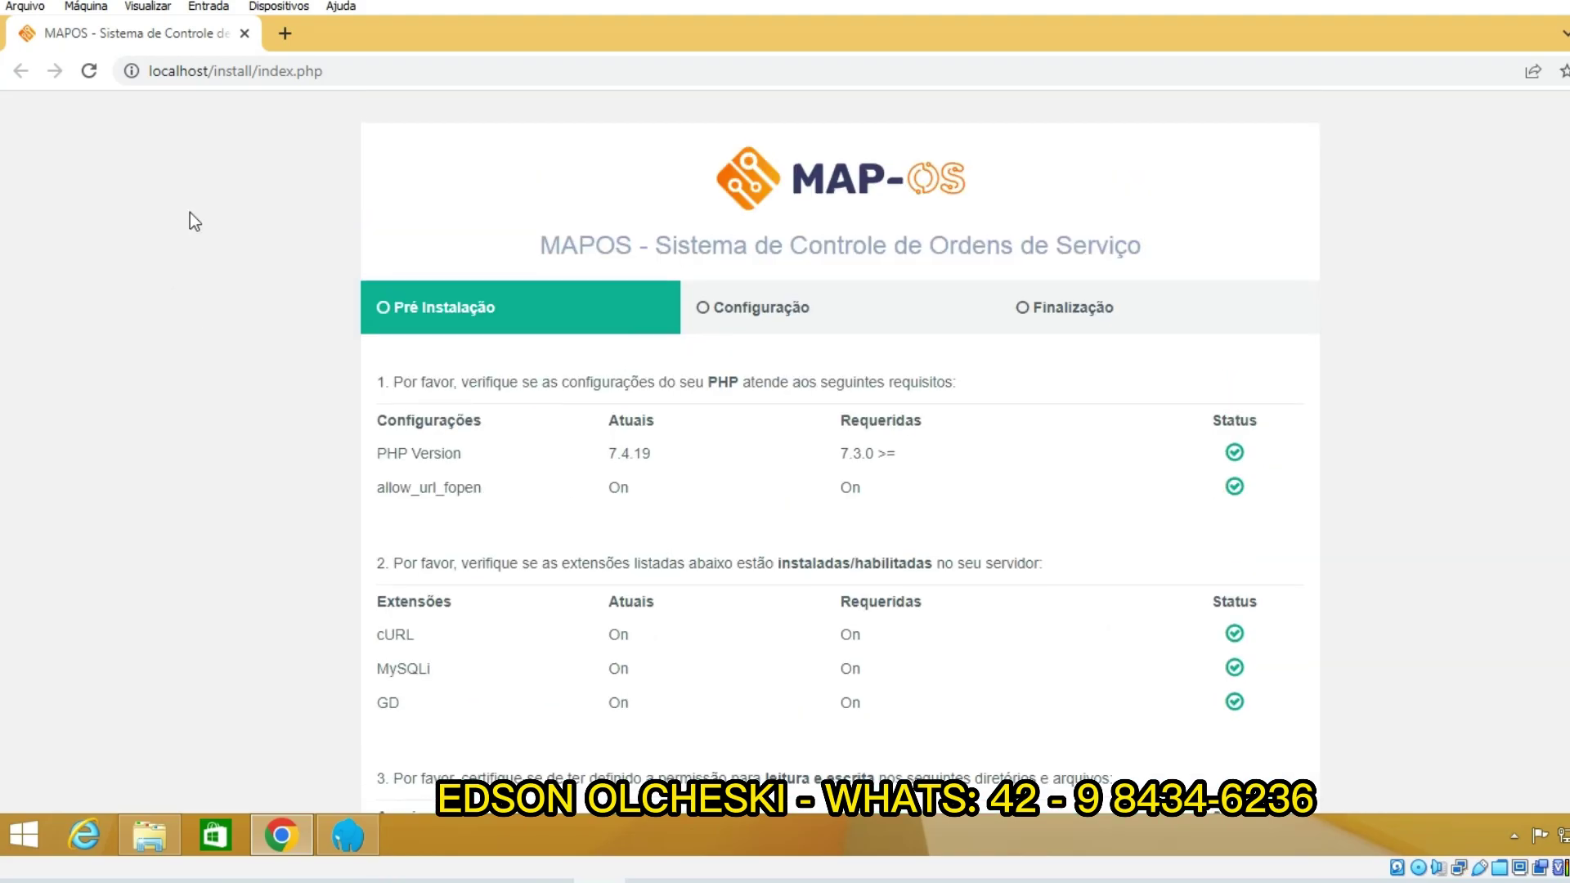
scroll(695, 377, "down", 3)
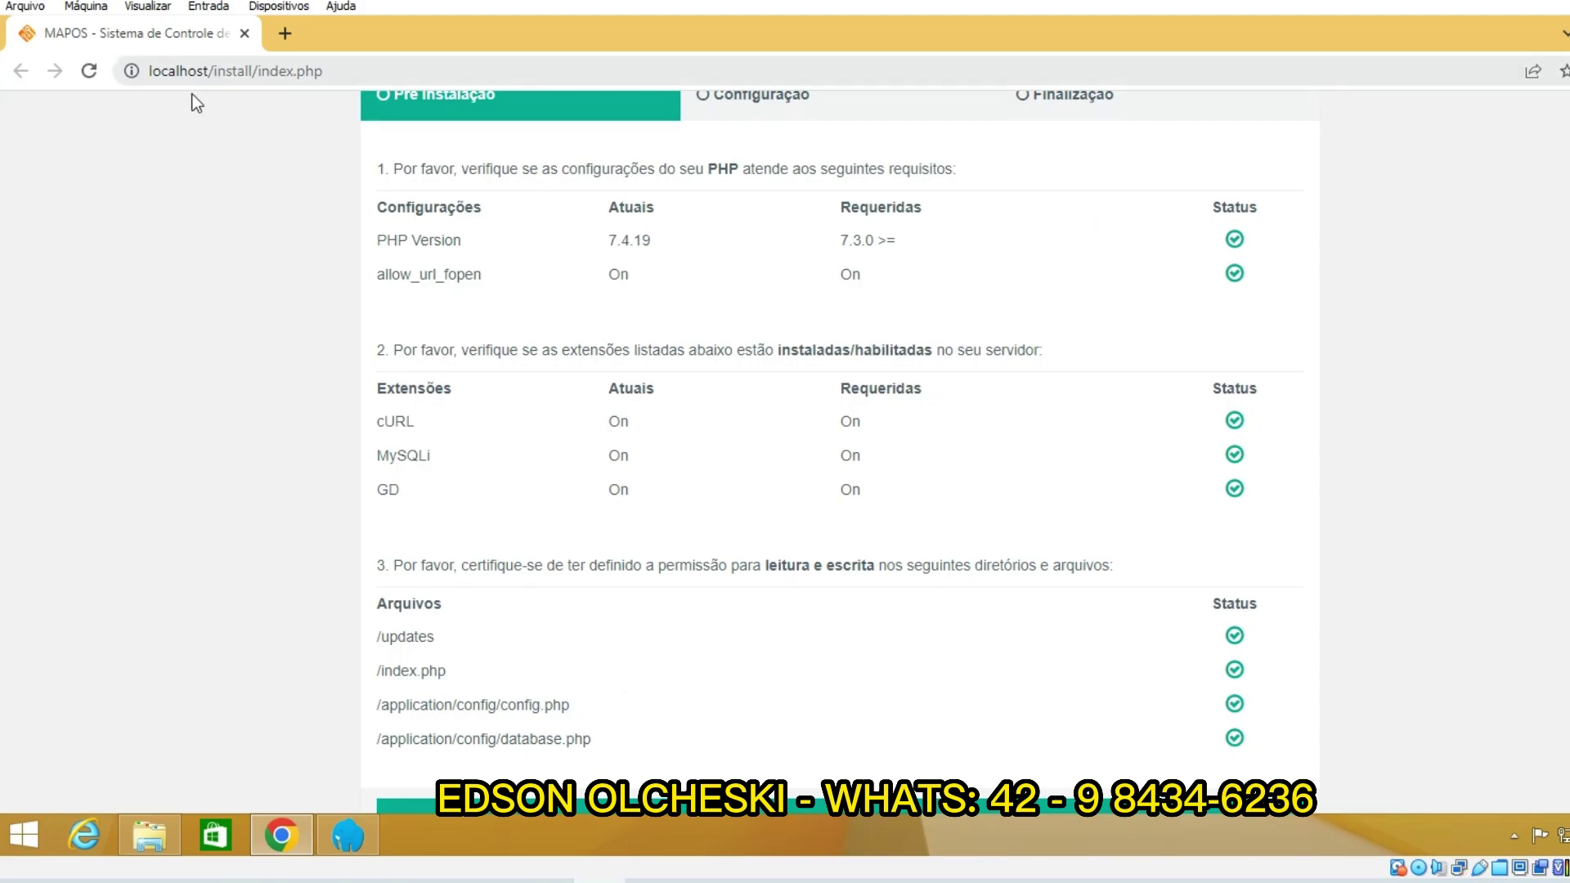
scroll(676, 361, "down", 2)
scroll(324, 346, "up", 4)
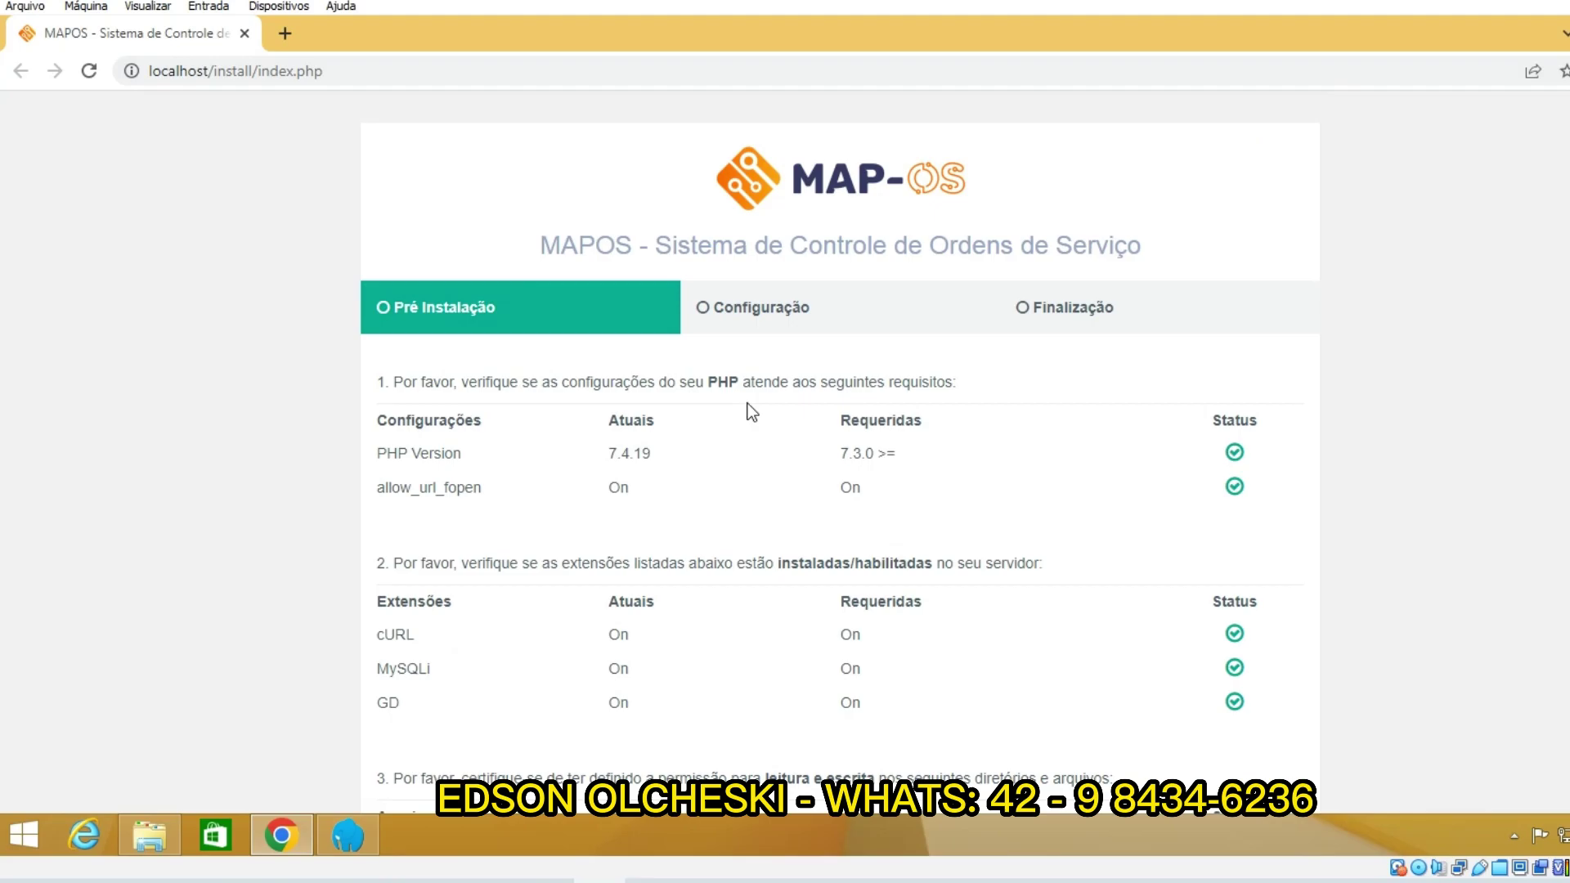
scroll(695, 572, "down", 5)
left_click(754, 712)
scroll(756, 699, "up", 4)
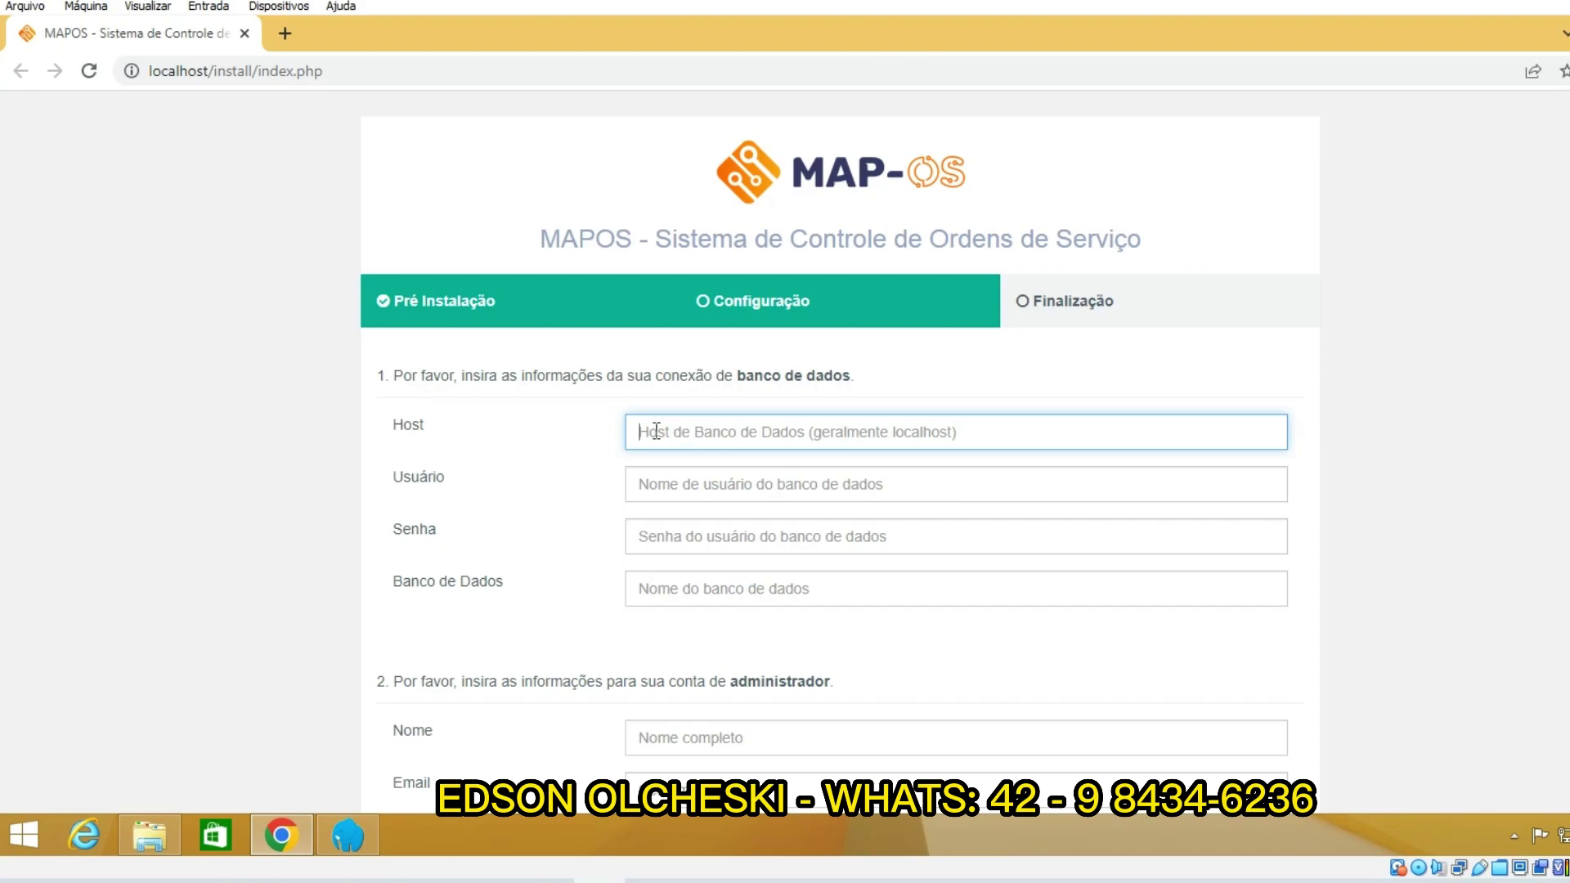
Step: Enter host localhost, user root and database mapos in the installer form
type("localhost")
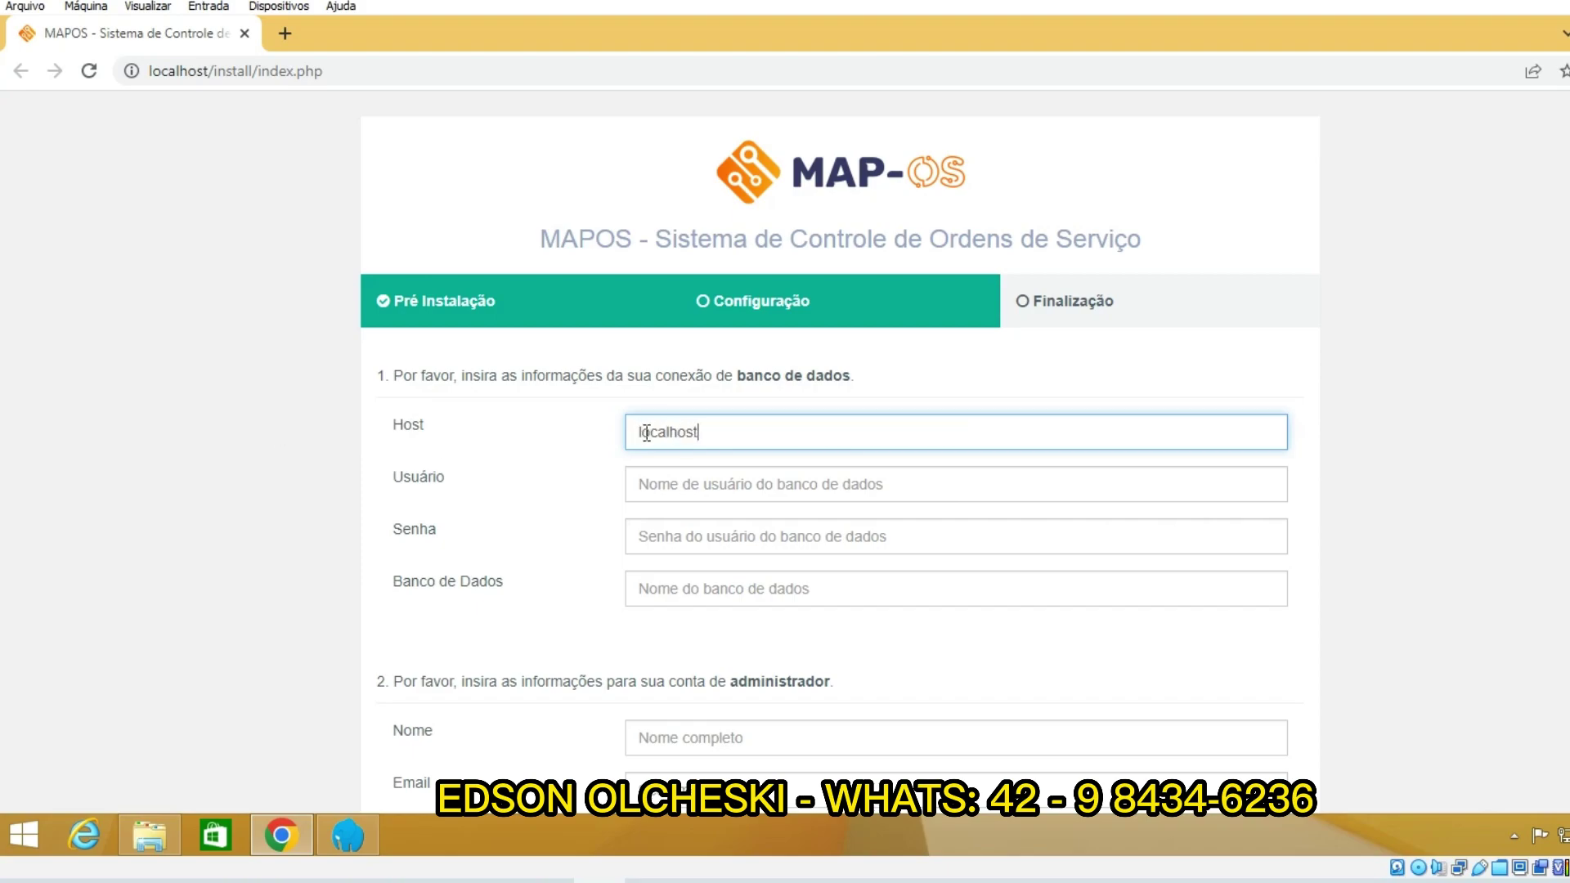
left_click(709, 478)
type("root")
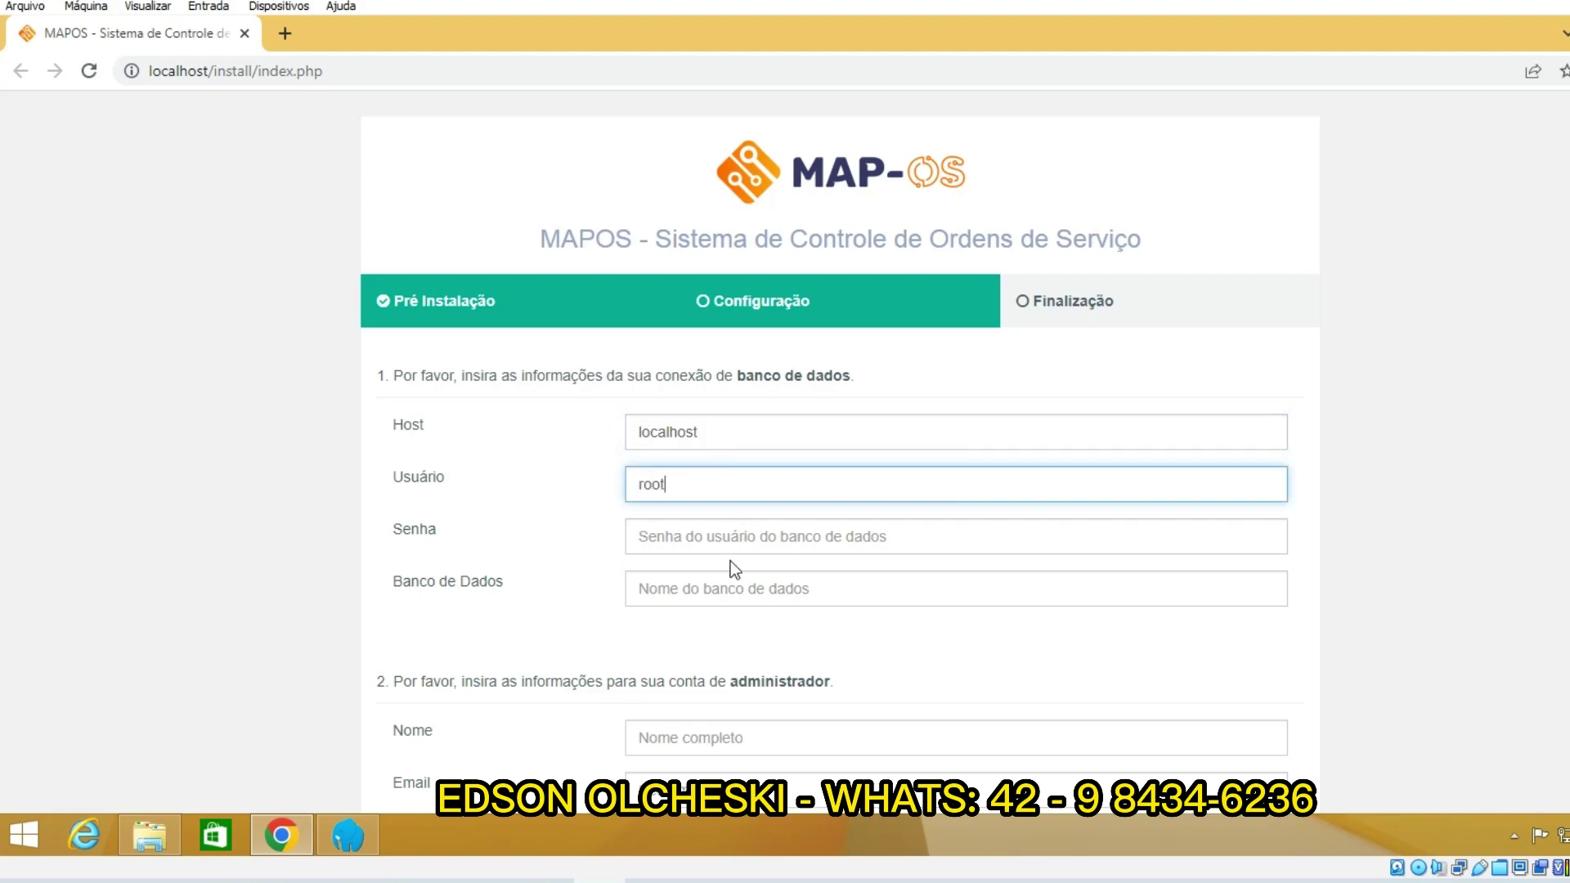
left_click(740, 593)
type("mapos")
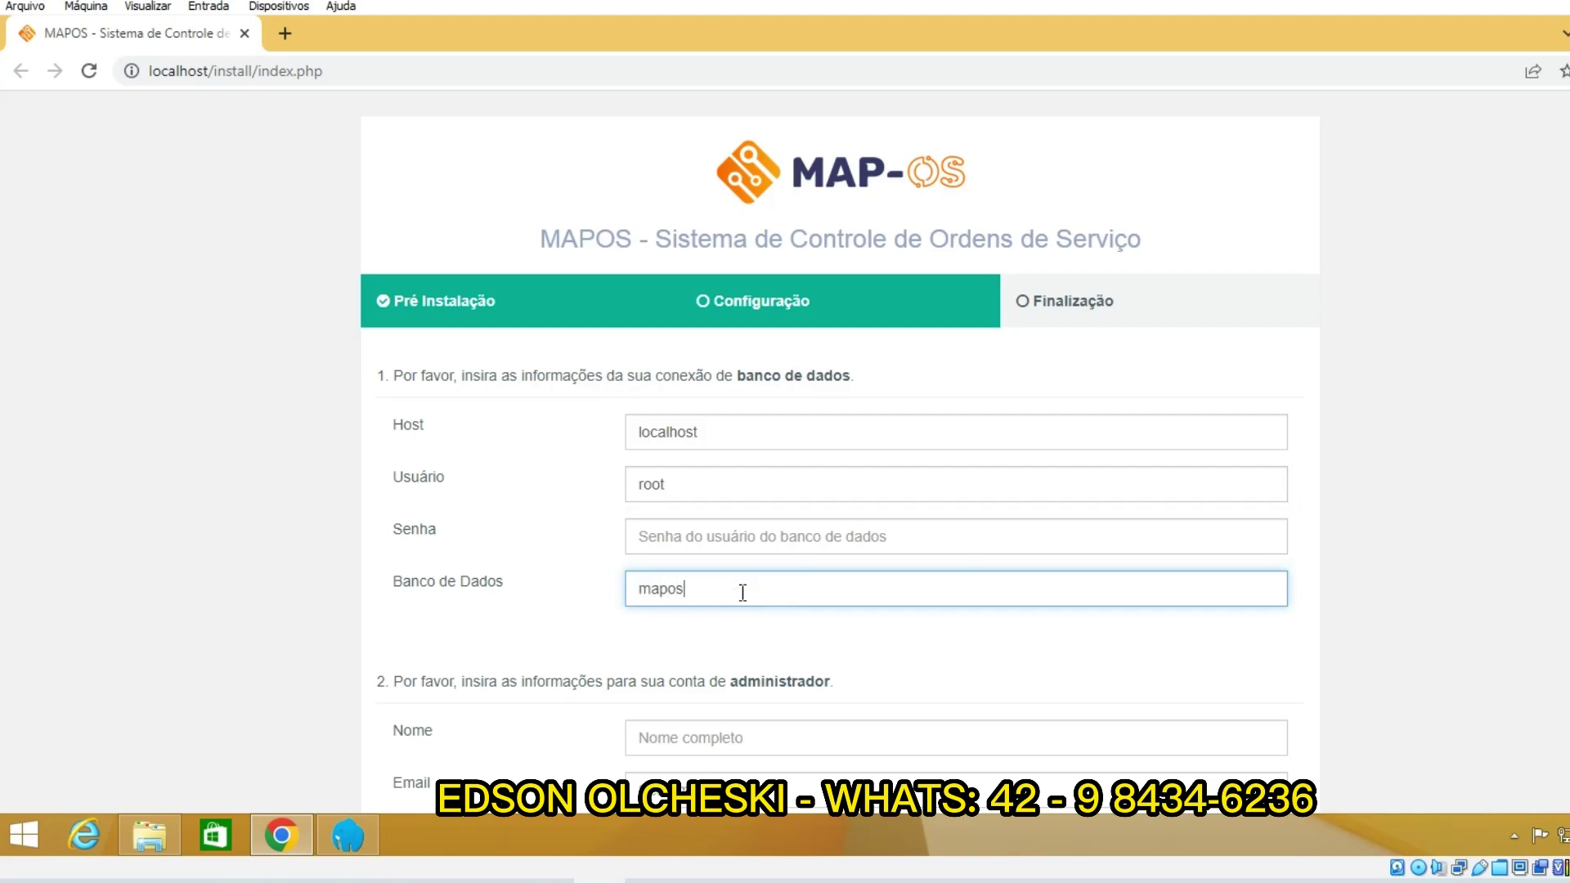
scroll(742, 593, "down", 4)
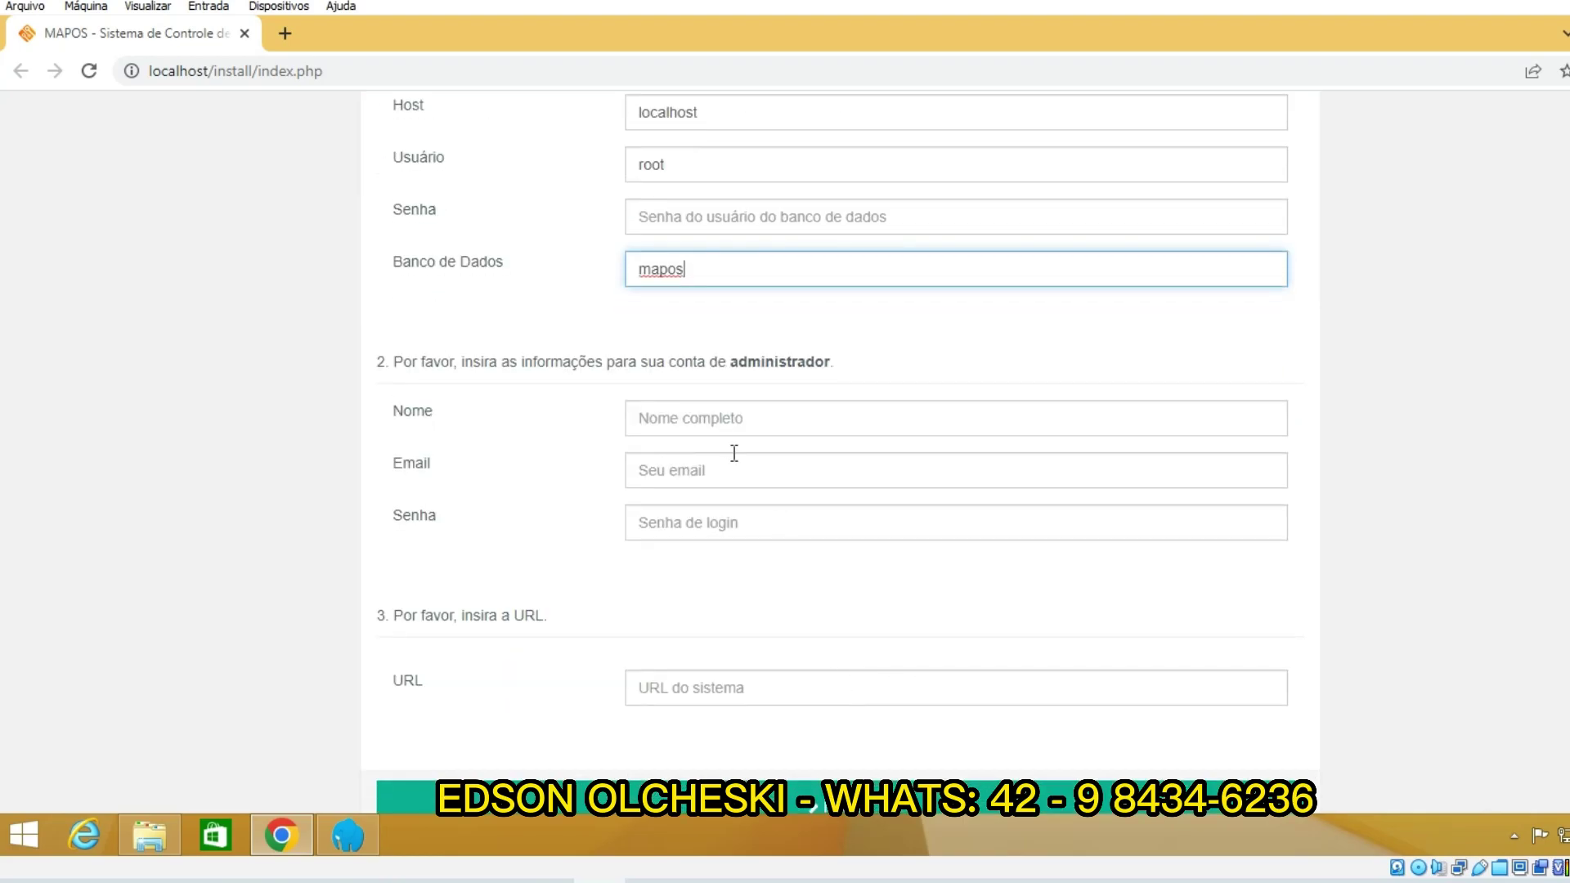
left_click_drag(389, 358, 813, 360)
Step: Fill in the admin account's full name, e-mail address and login password
left_click(733, 413)
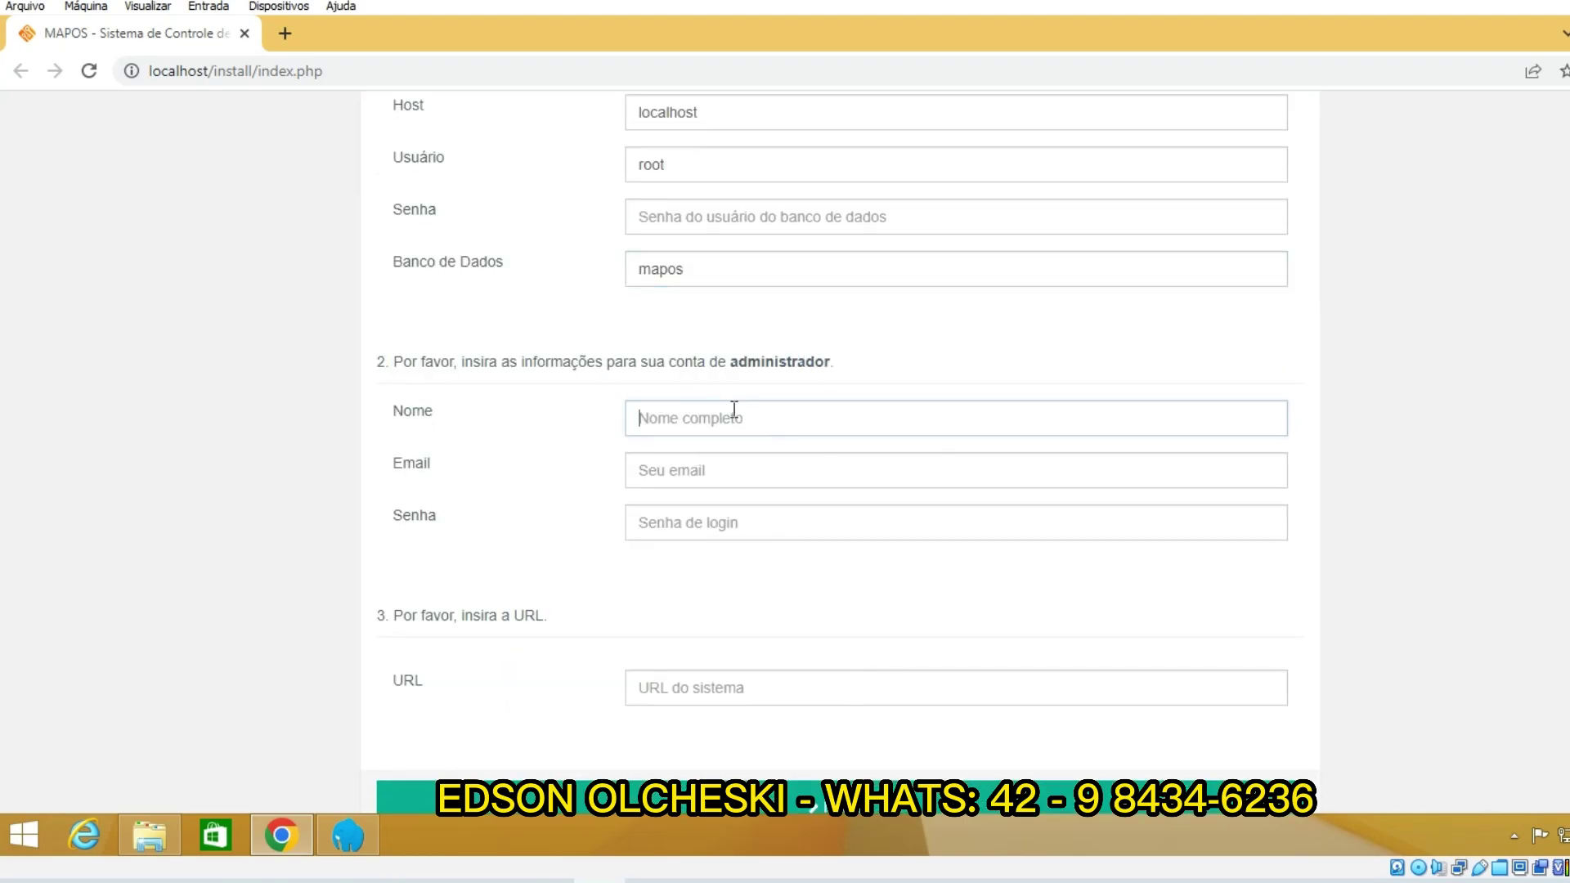
type("Edson")
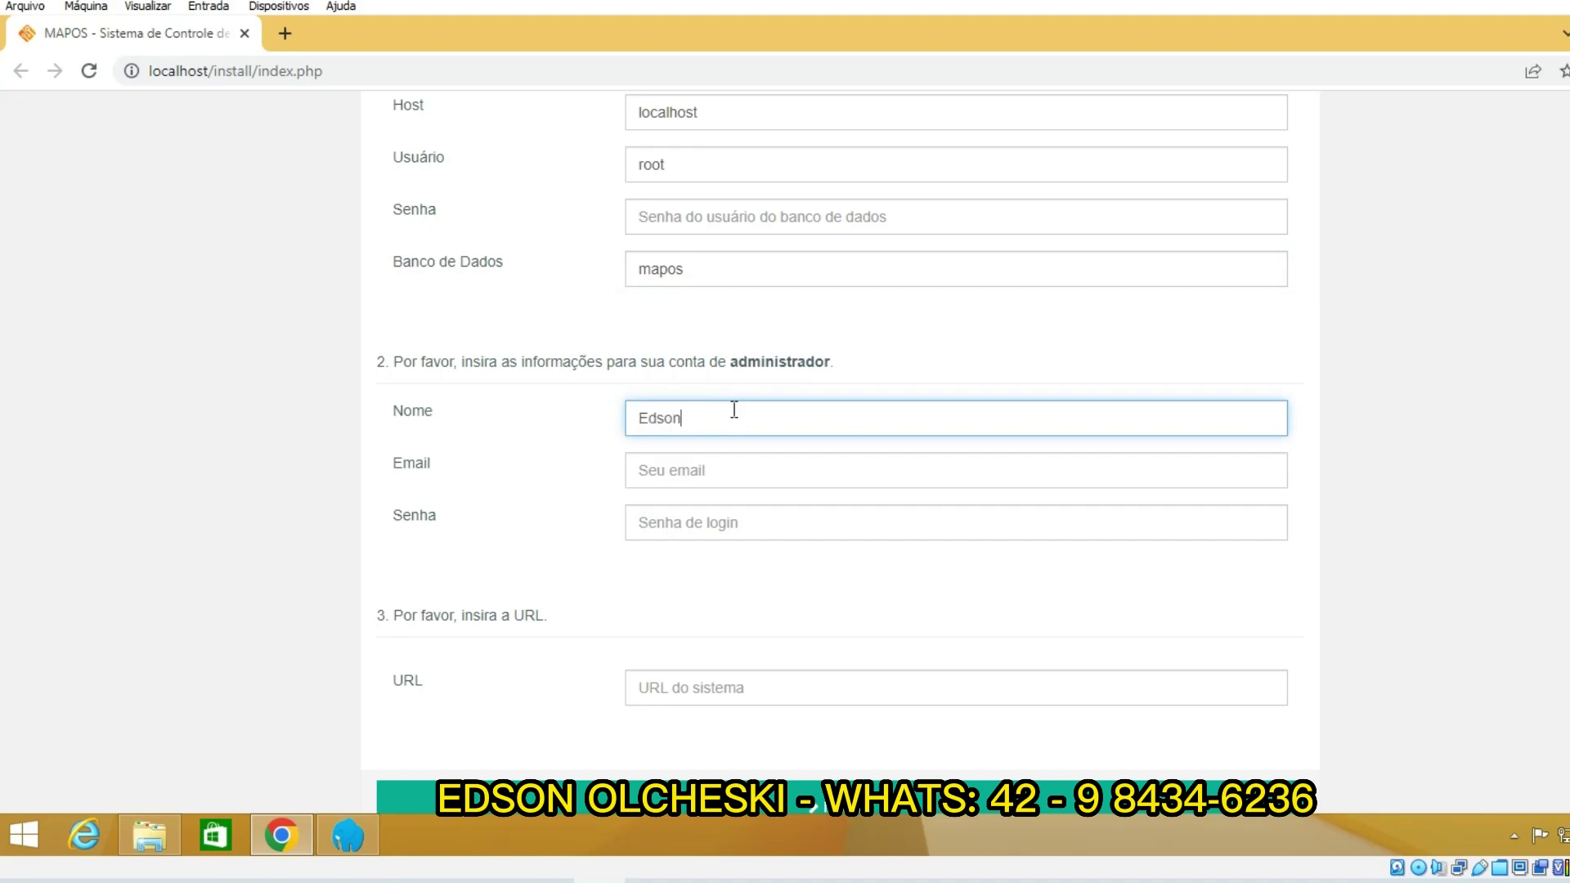
left_click(659, 475)
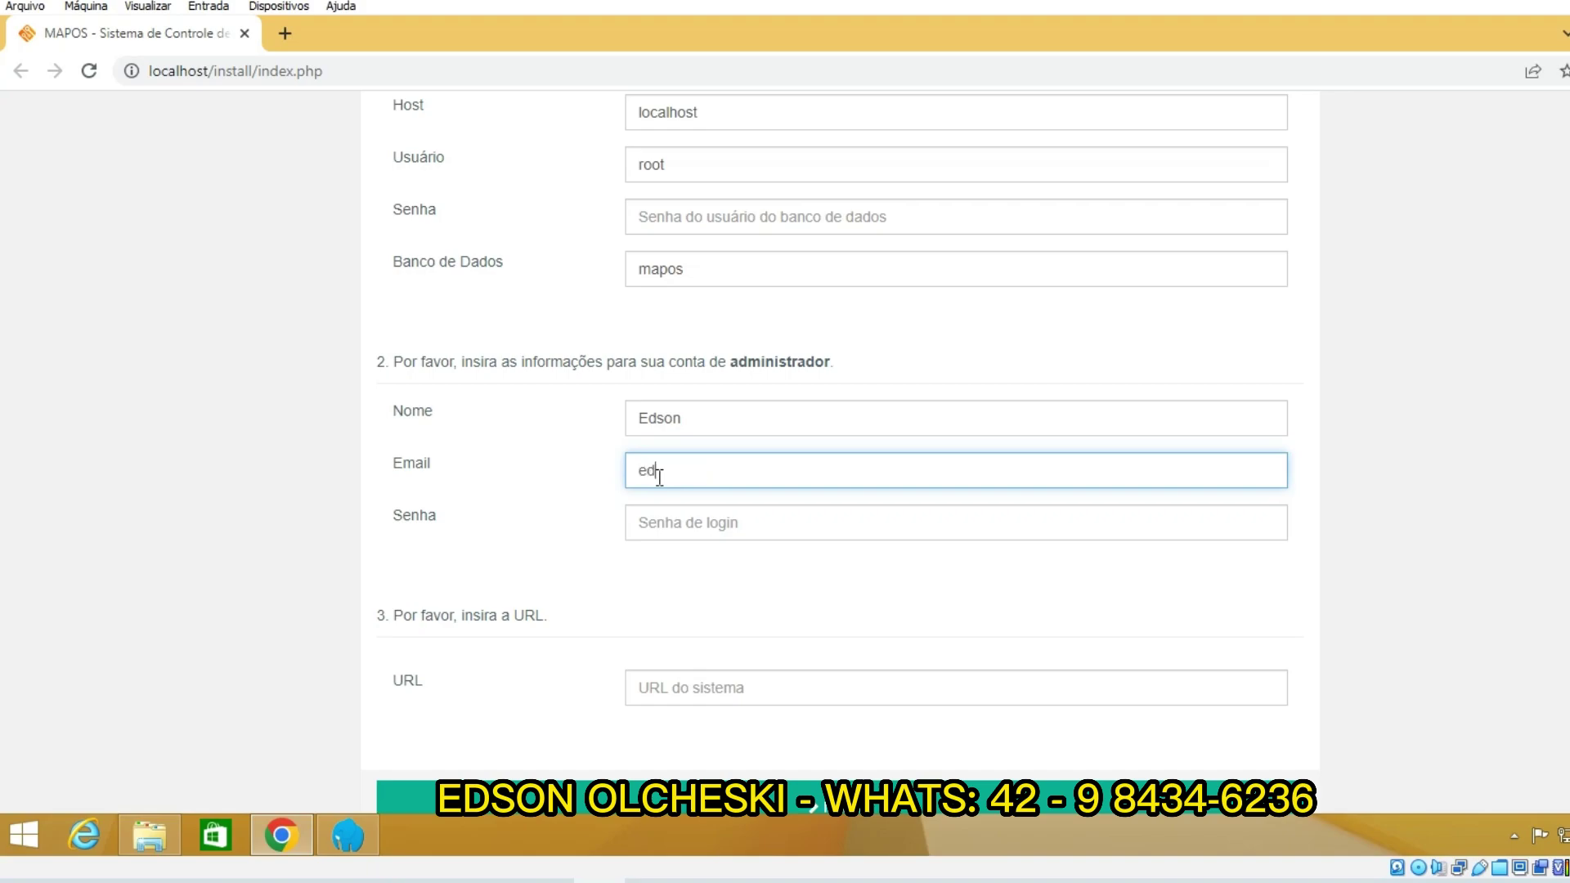
left_click(707, 528)
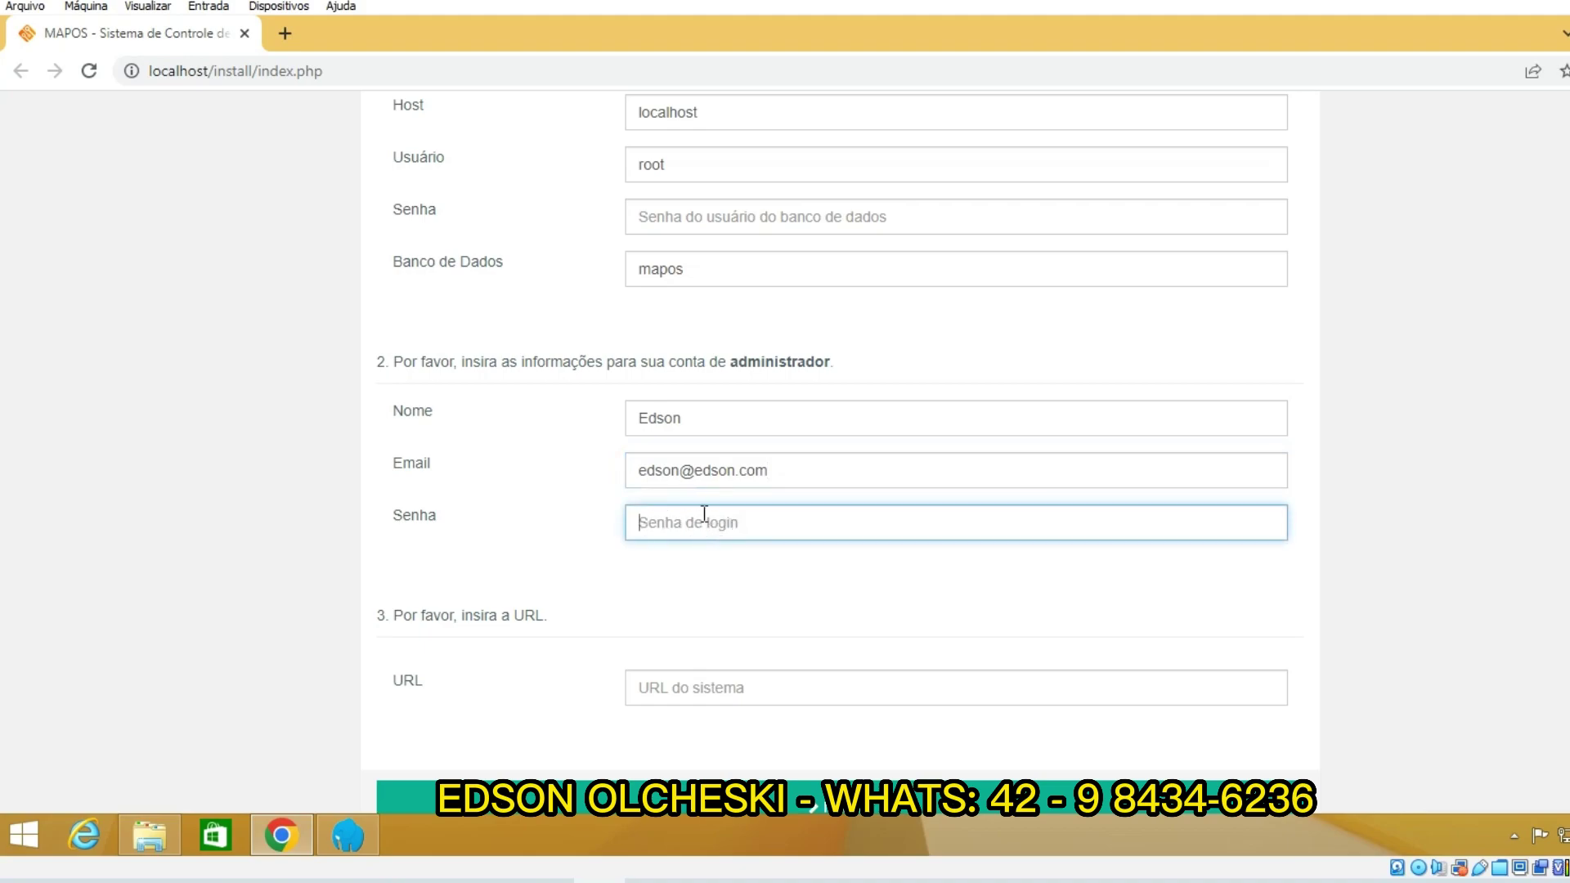
type("12345")
left_click_drag(212, 72, 148, 72)
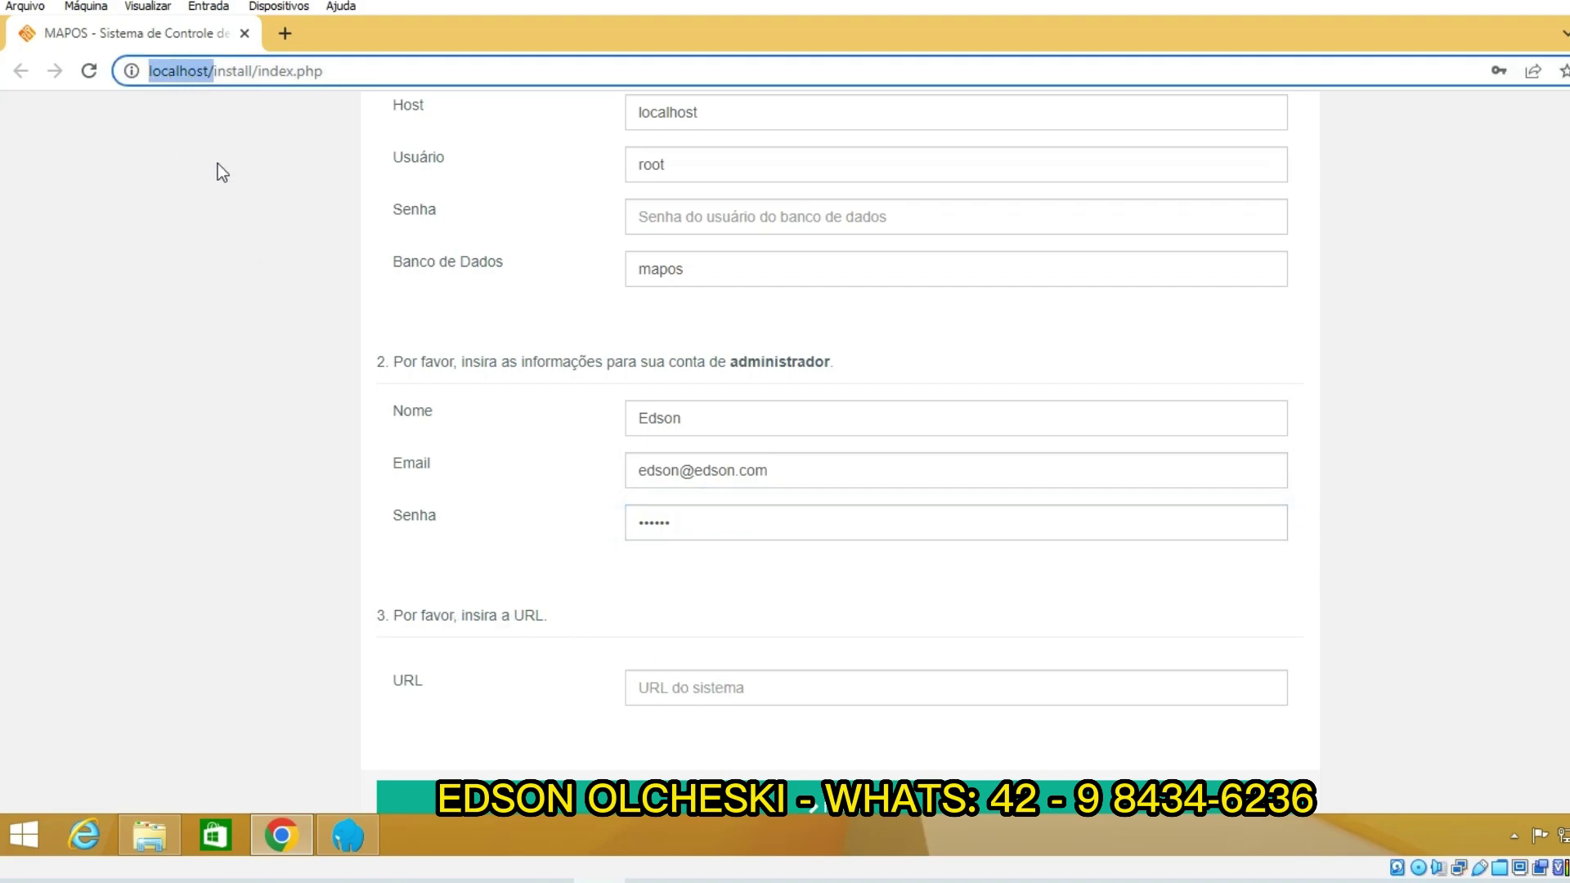
left_click(392, 375)
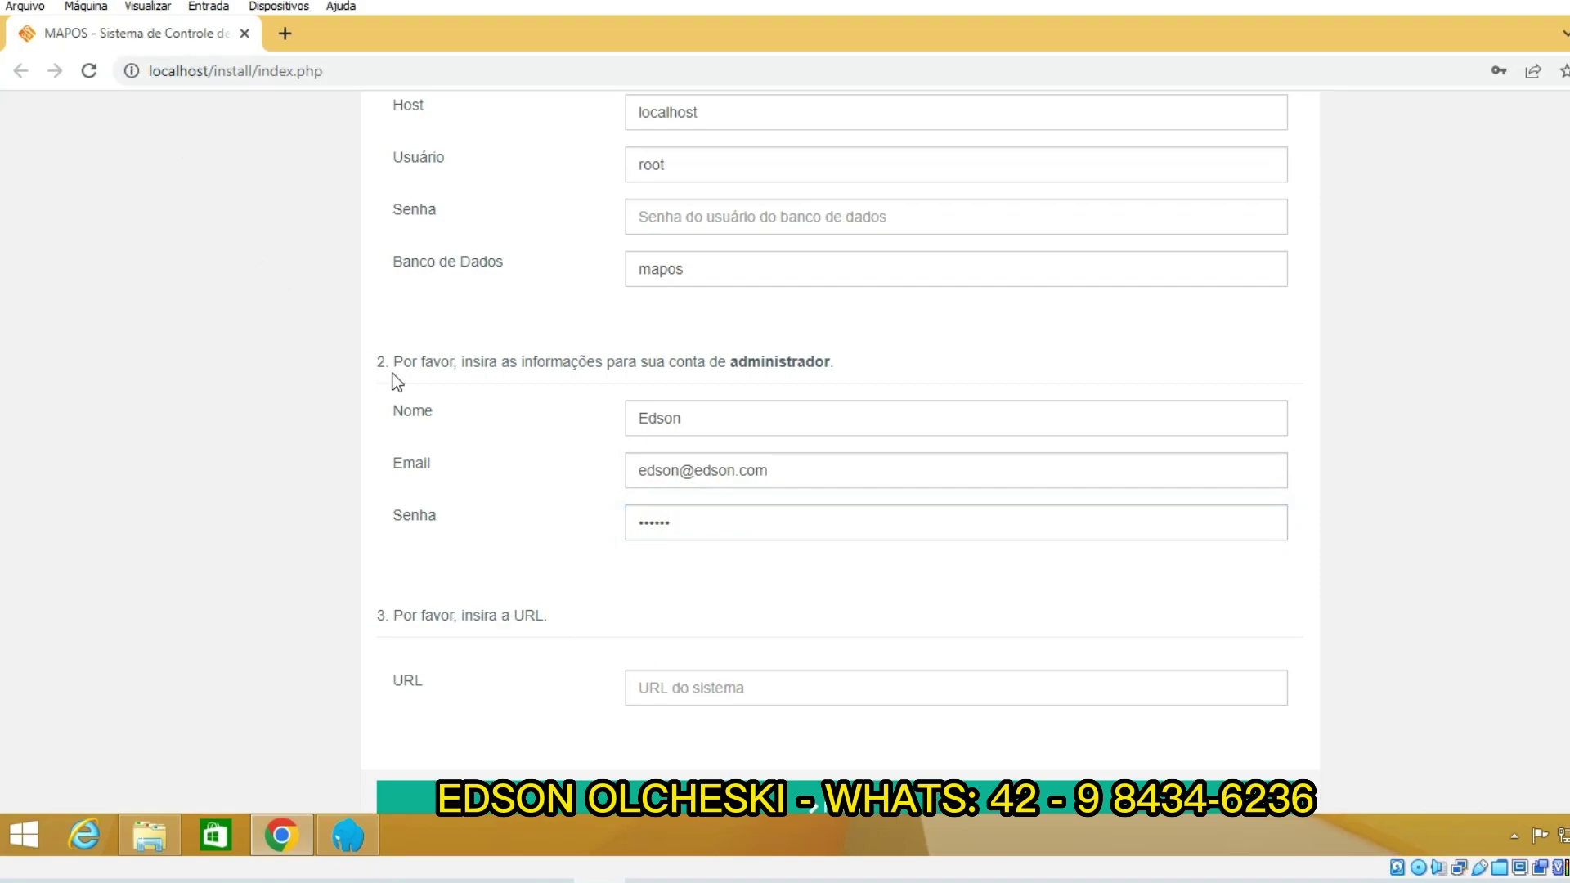
left_click_drag(212, 72, 149, 73)
key("ctrl+c")
left_click(212, 72)
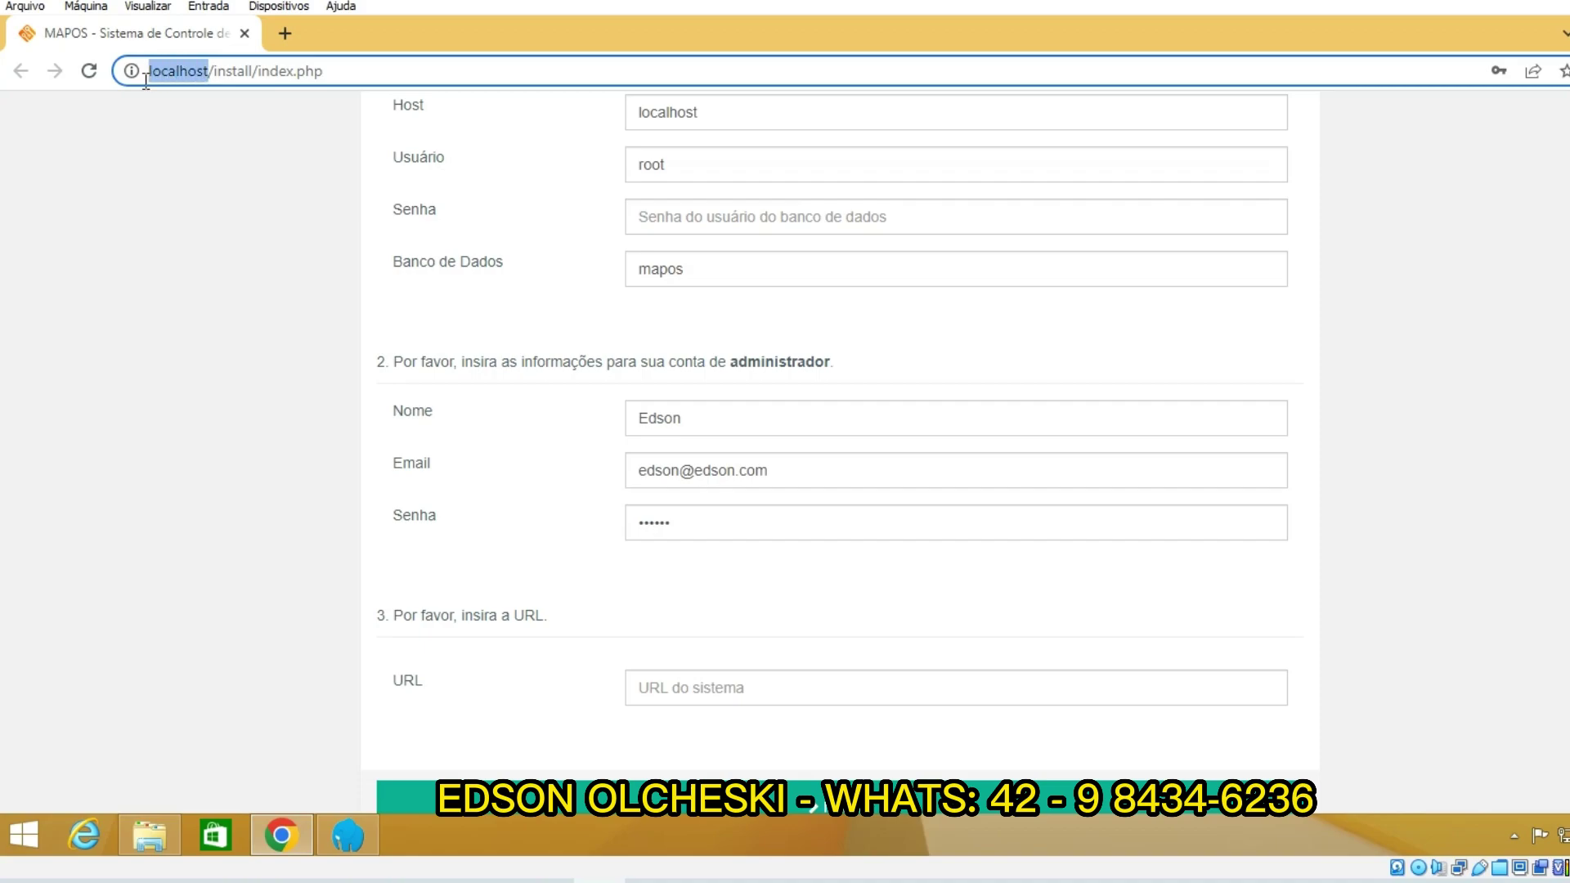
right_click(160, 76)
left_click(189, 157)
left_click(700, 687)
key("ctrl+v")
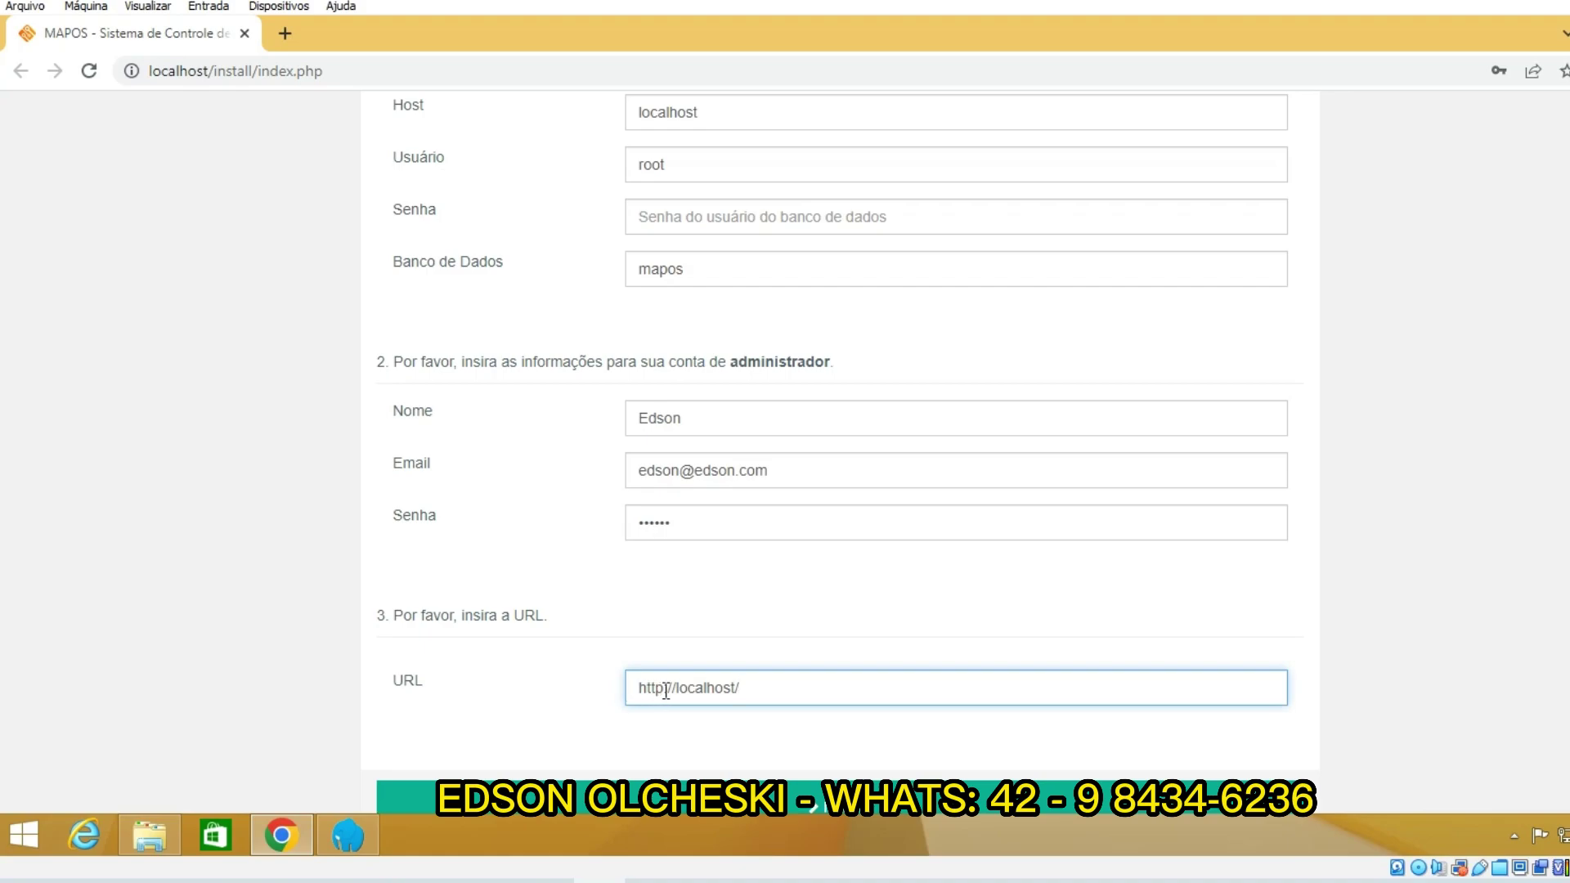
scroll(631, 660, "down", 1)
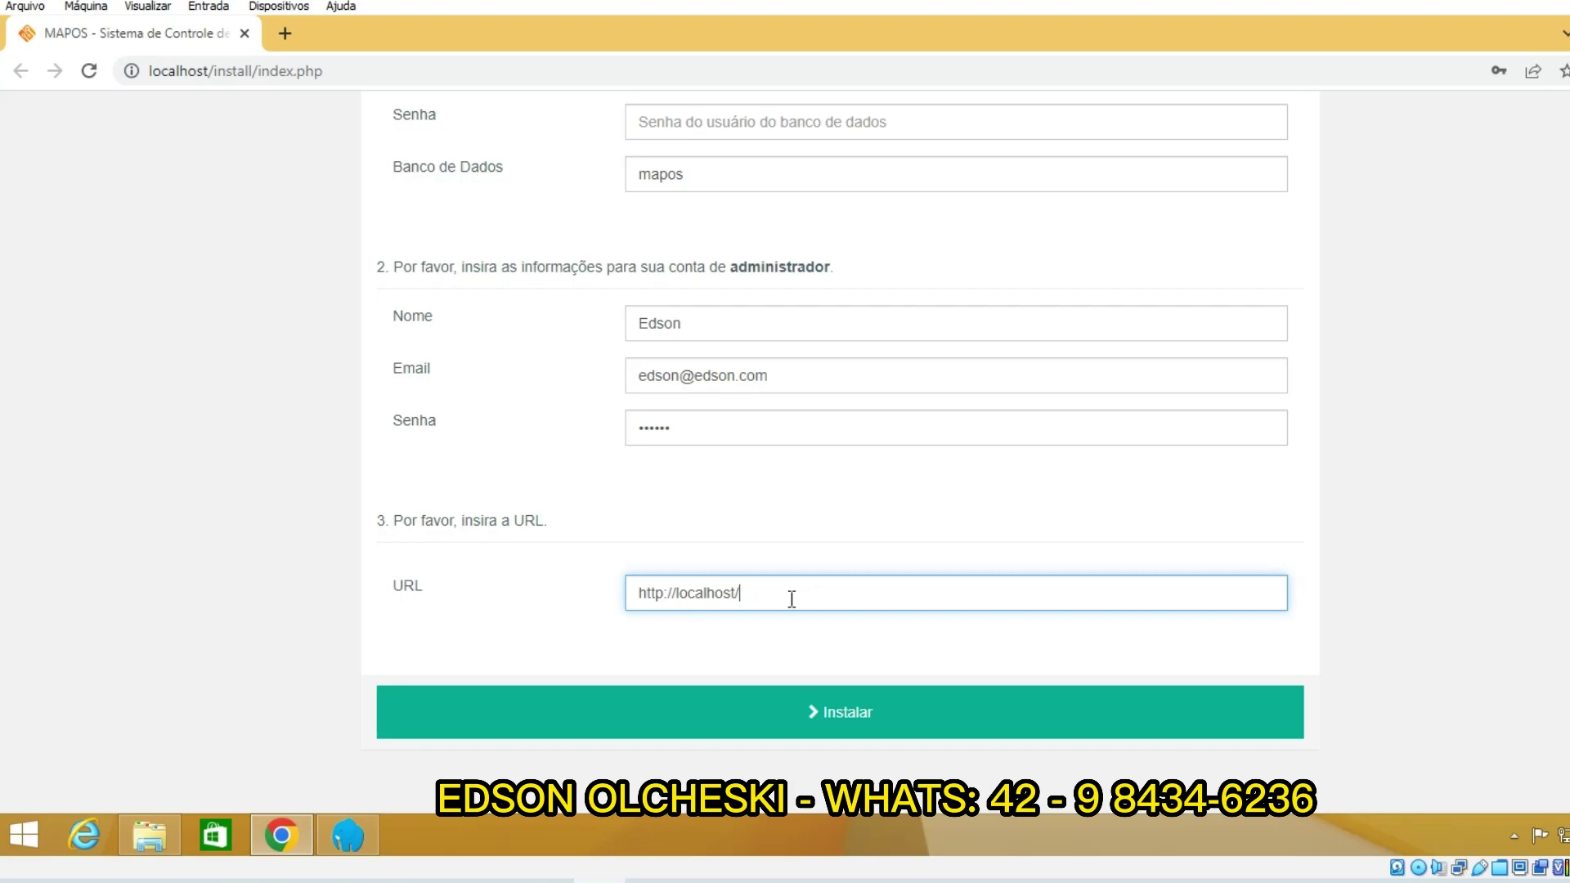
scroll(154, 245, "up", 3)
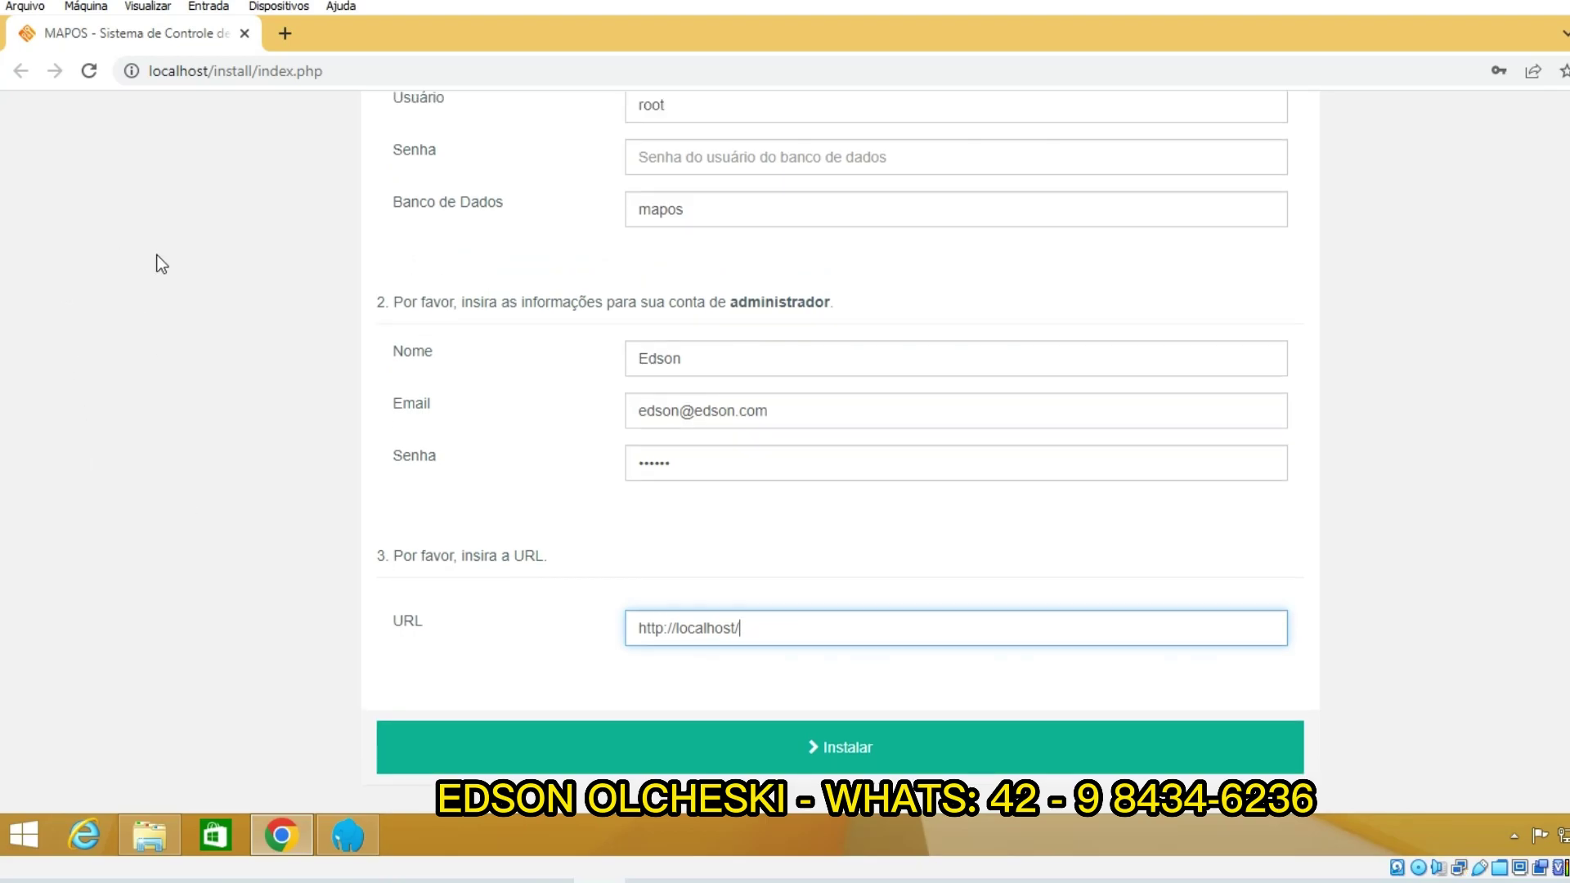
scroll(168, 185, "down", 3)
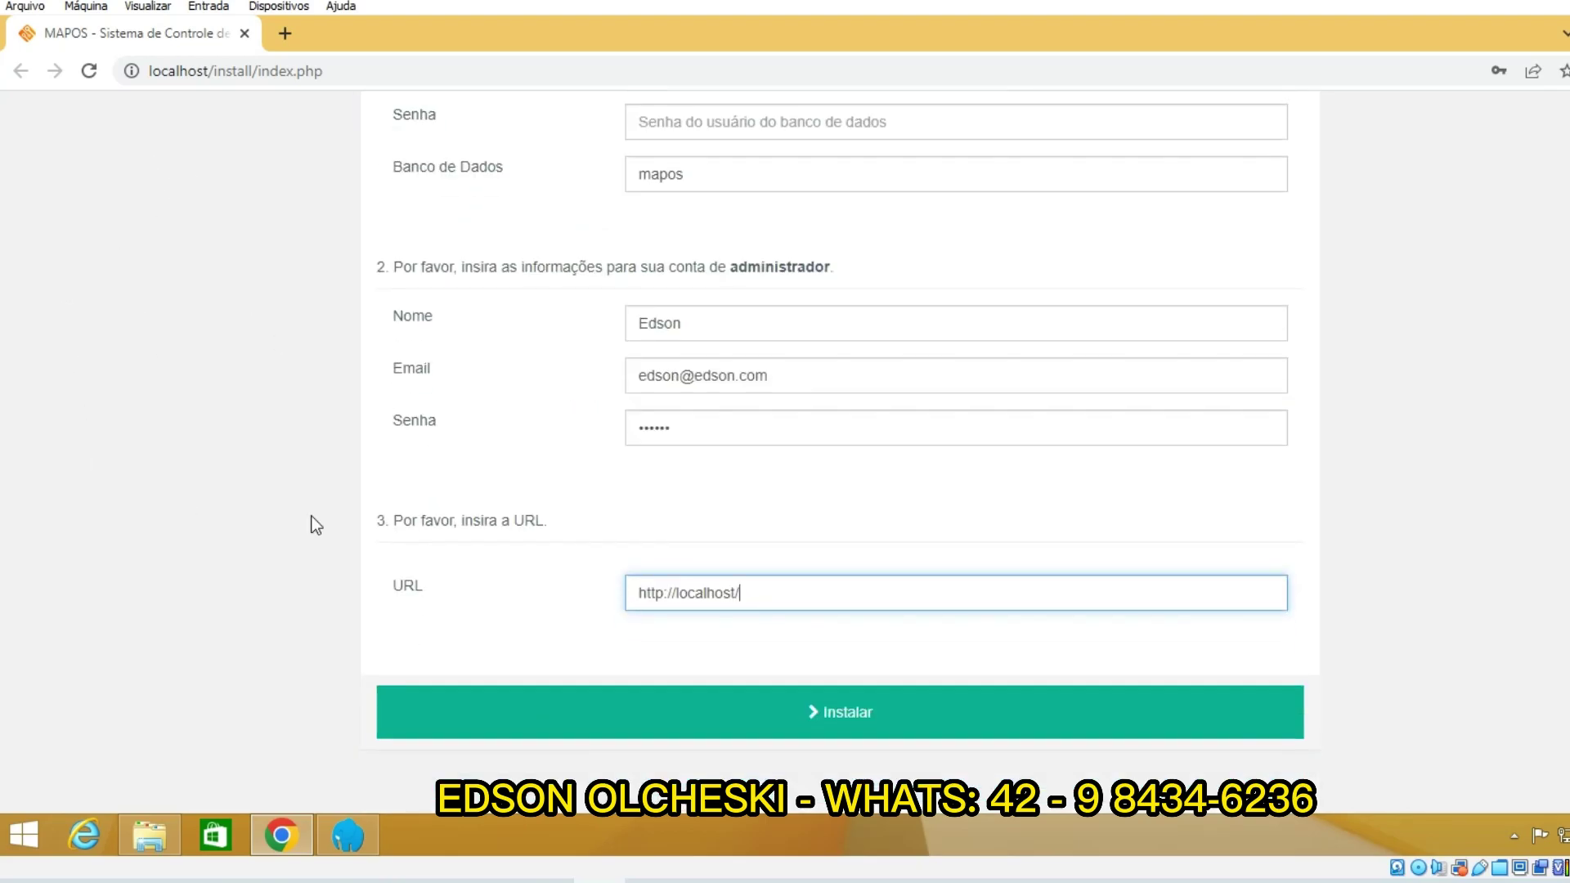
left_click(684, 720)
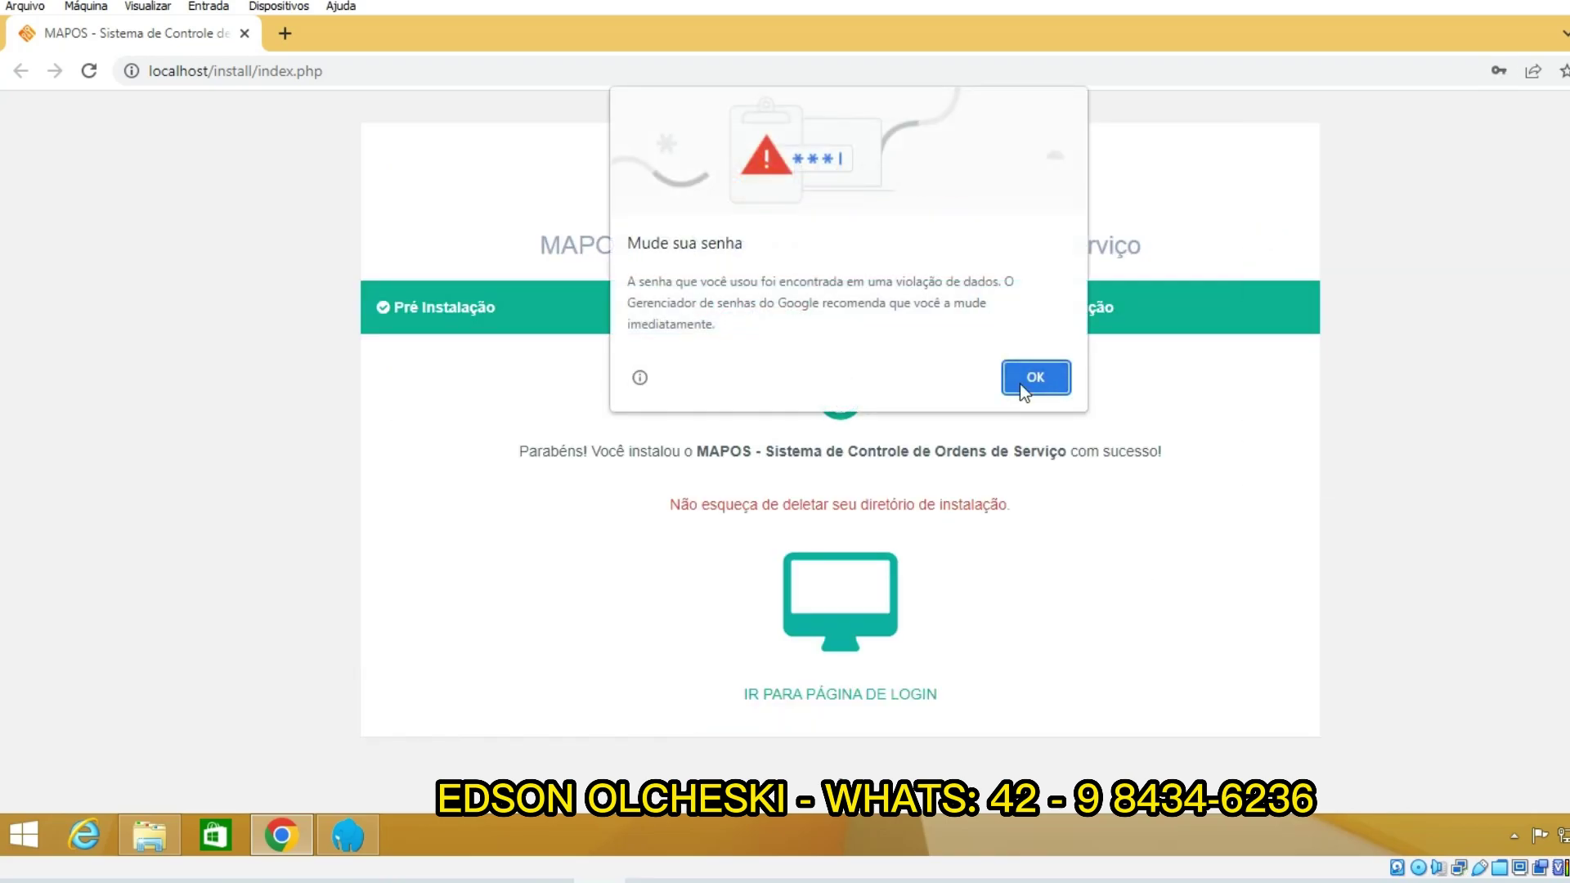
Step: Go to the Map-OS login page and sign in with the admin e-mail and password
left_click(1019, 381)
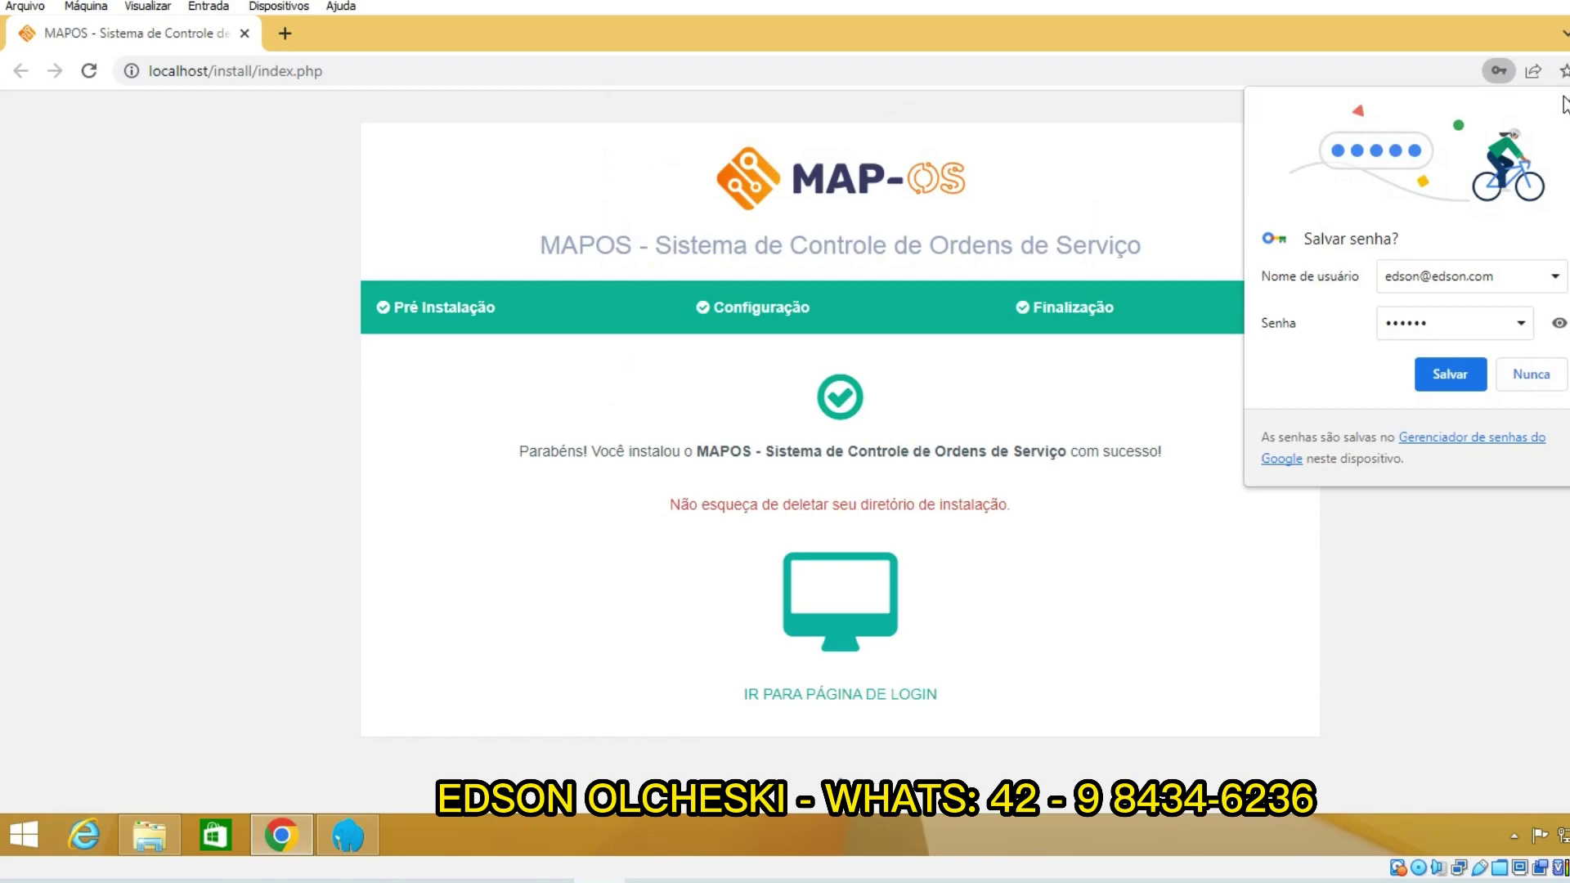
left_click(1107, 396)
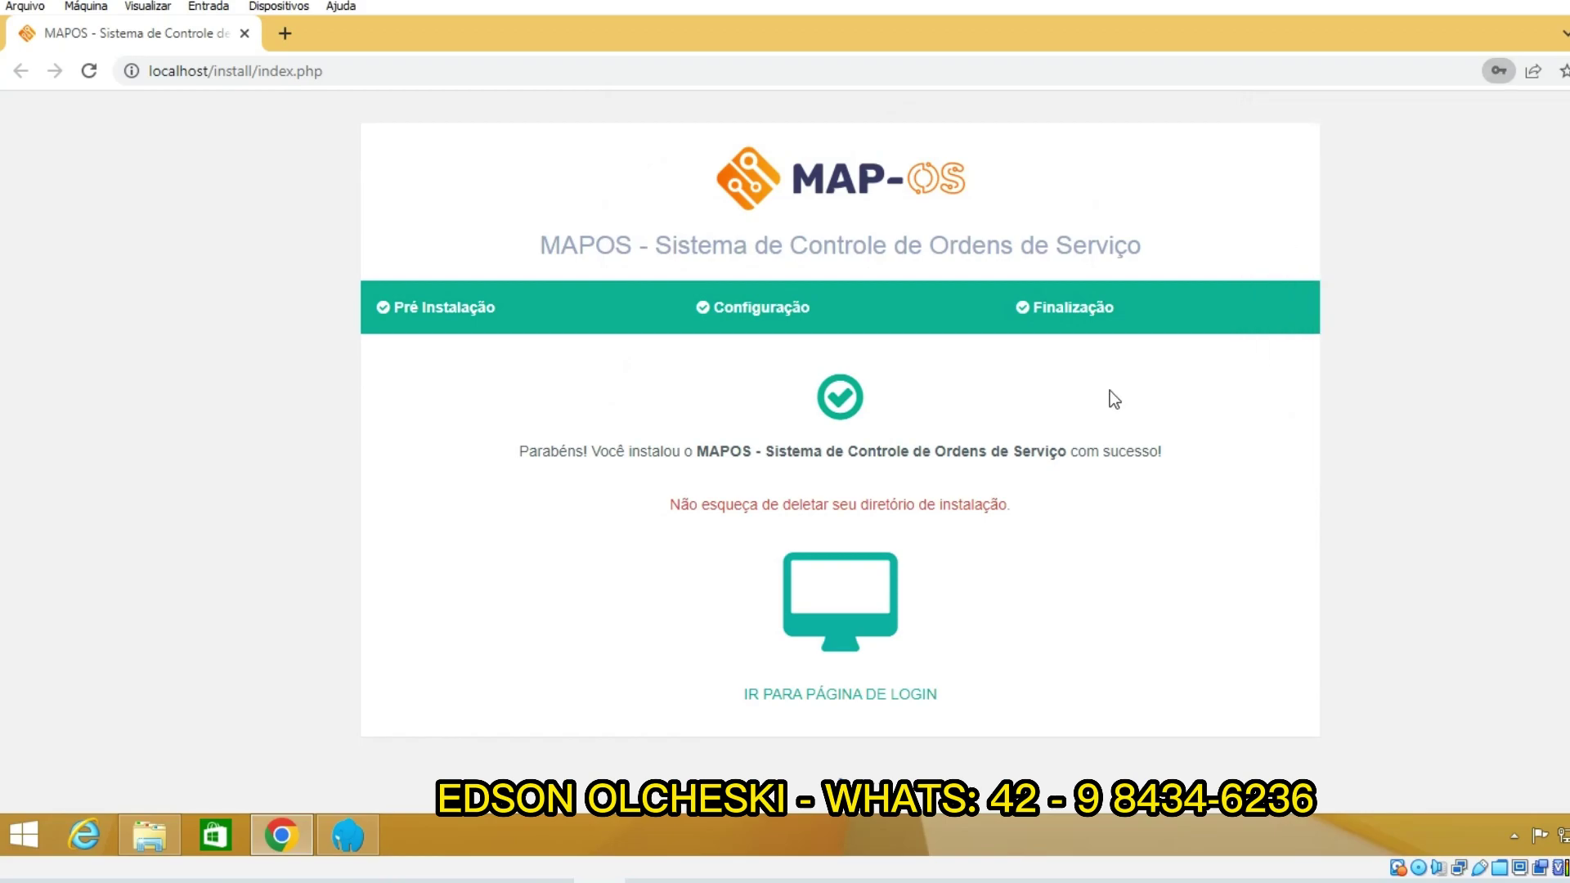
left_click(814, 701)
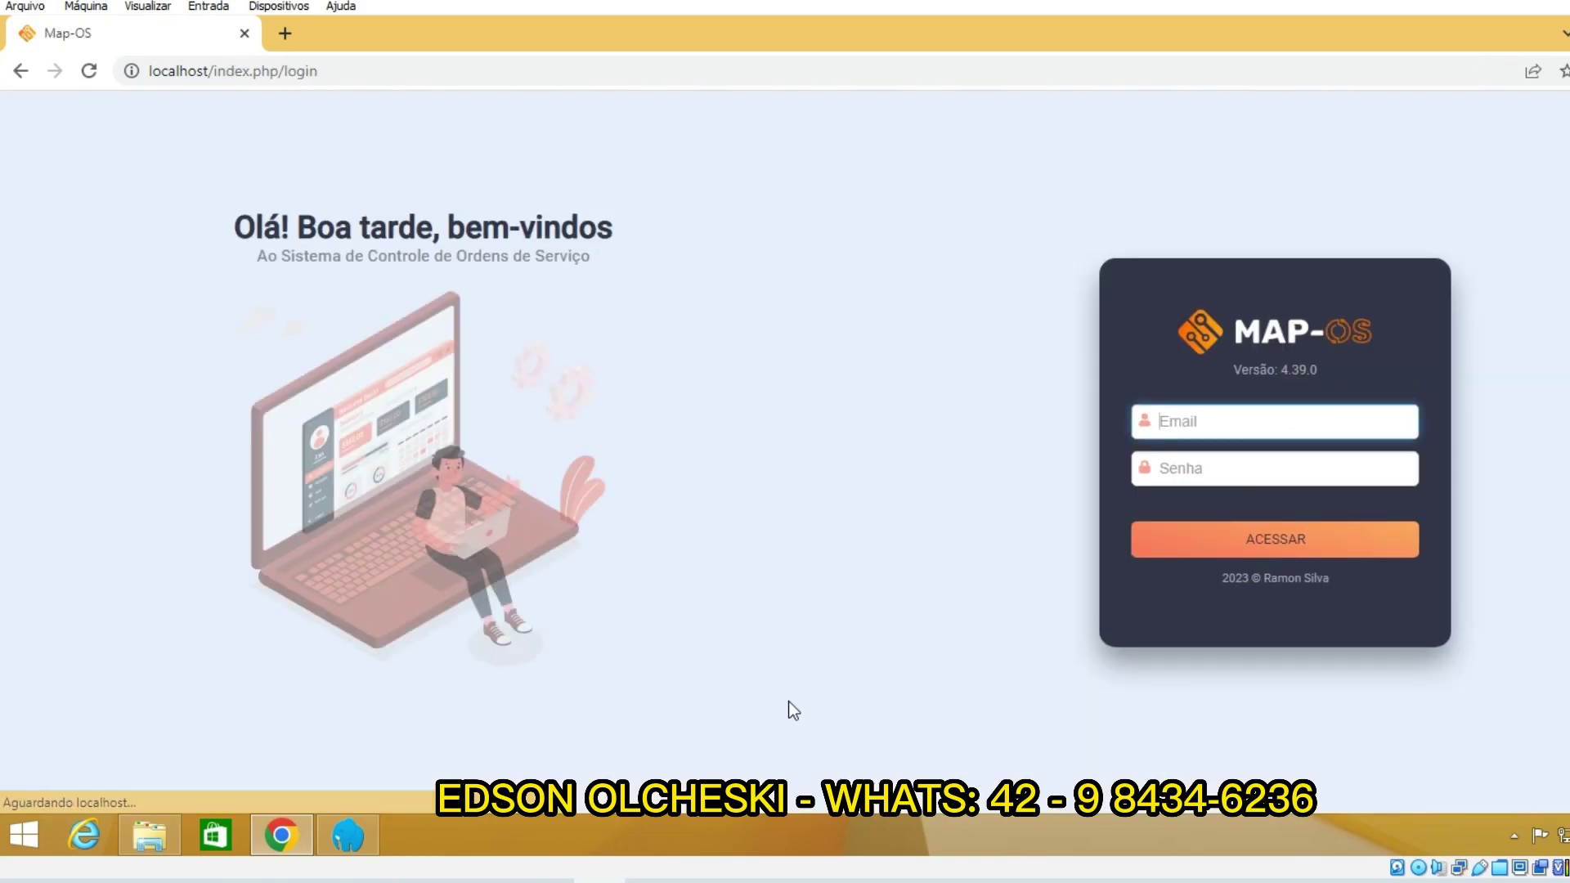
left_click(1248, 424)
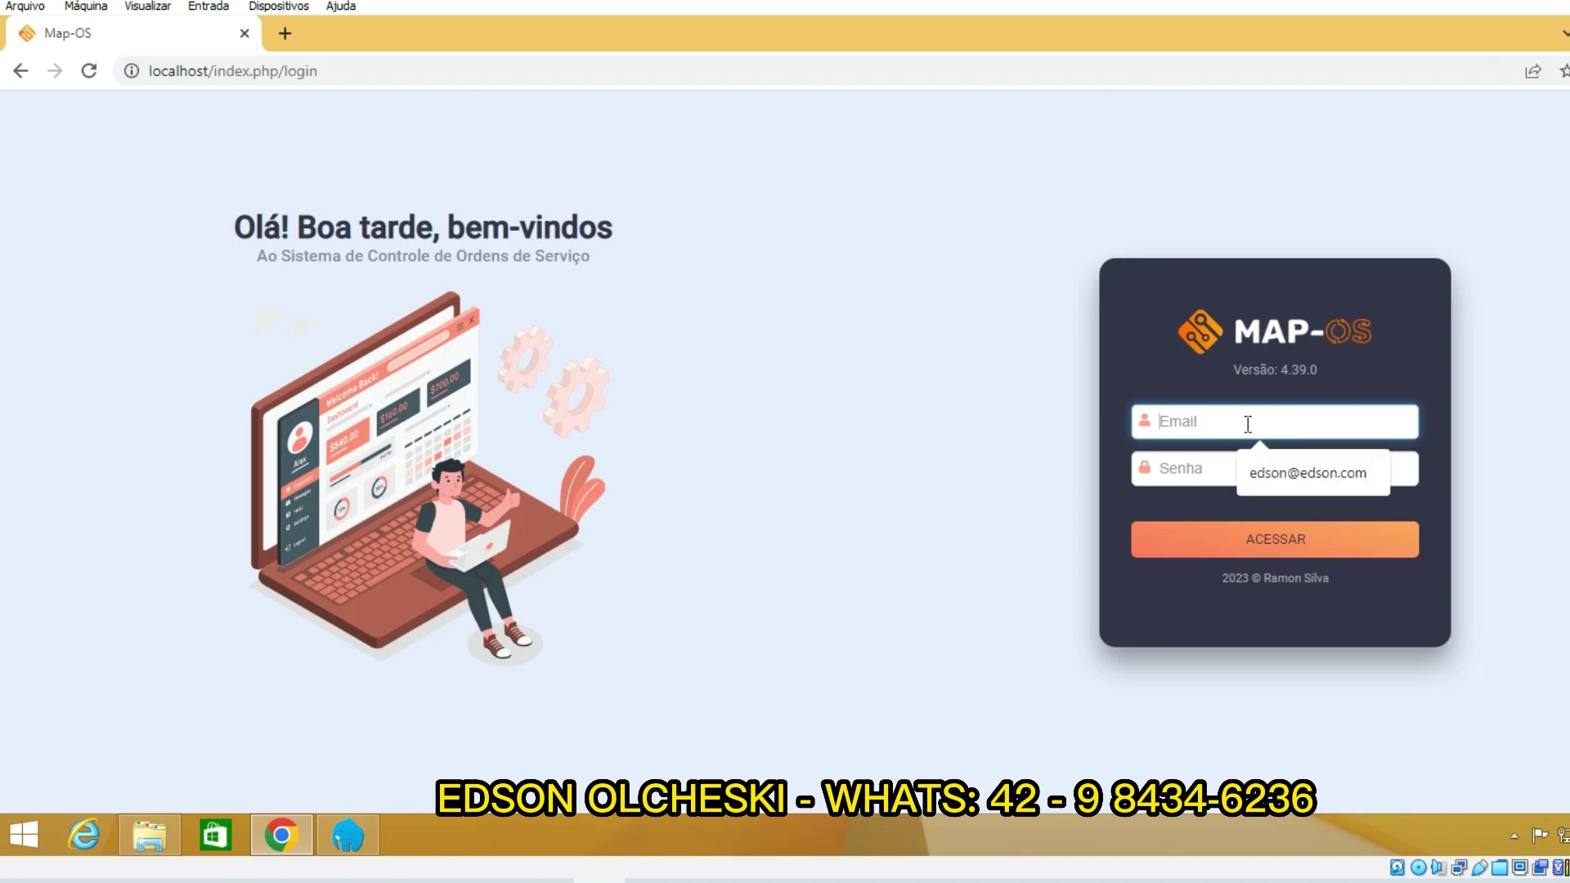
left_click(1289, 488)
left_click(1207, 471)
type("123456")
key("Return")
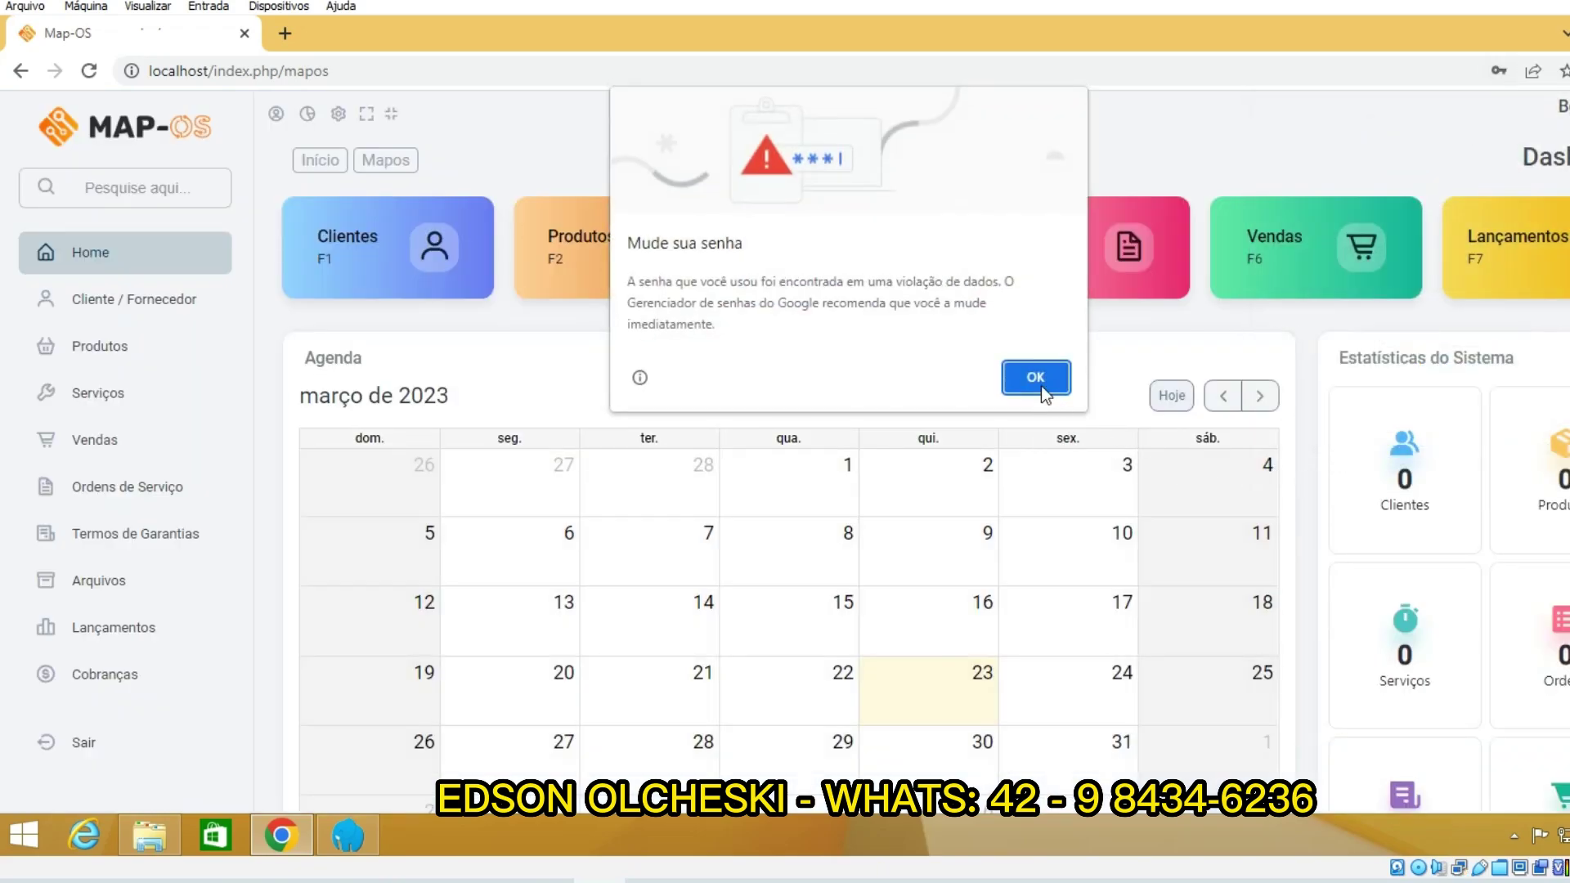
Step: Dismiss Chrome's password prompts and look over the dashboard and customers list
left_click(1042, 384)
left_click(1565, 104)
scroll(929, 512, "down", 6)
scroll(933, 507, "up", 6)
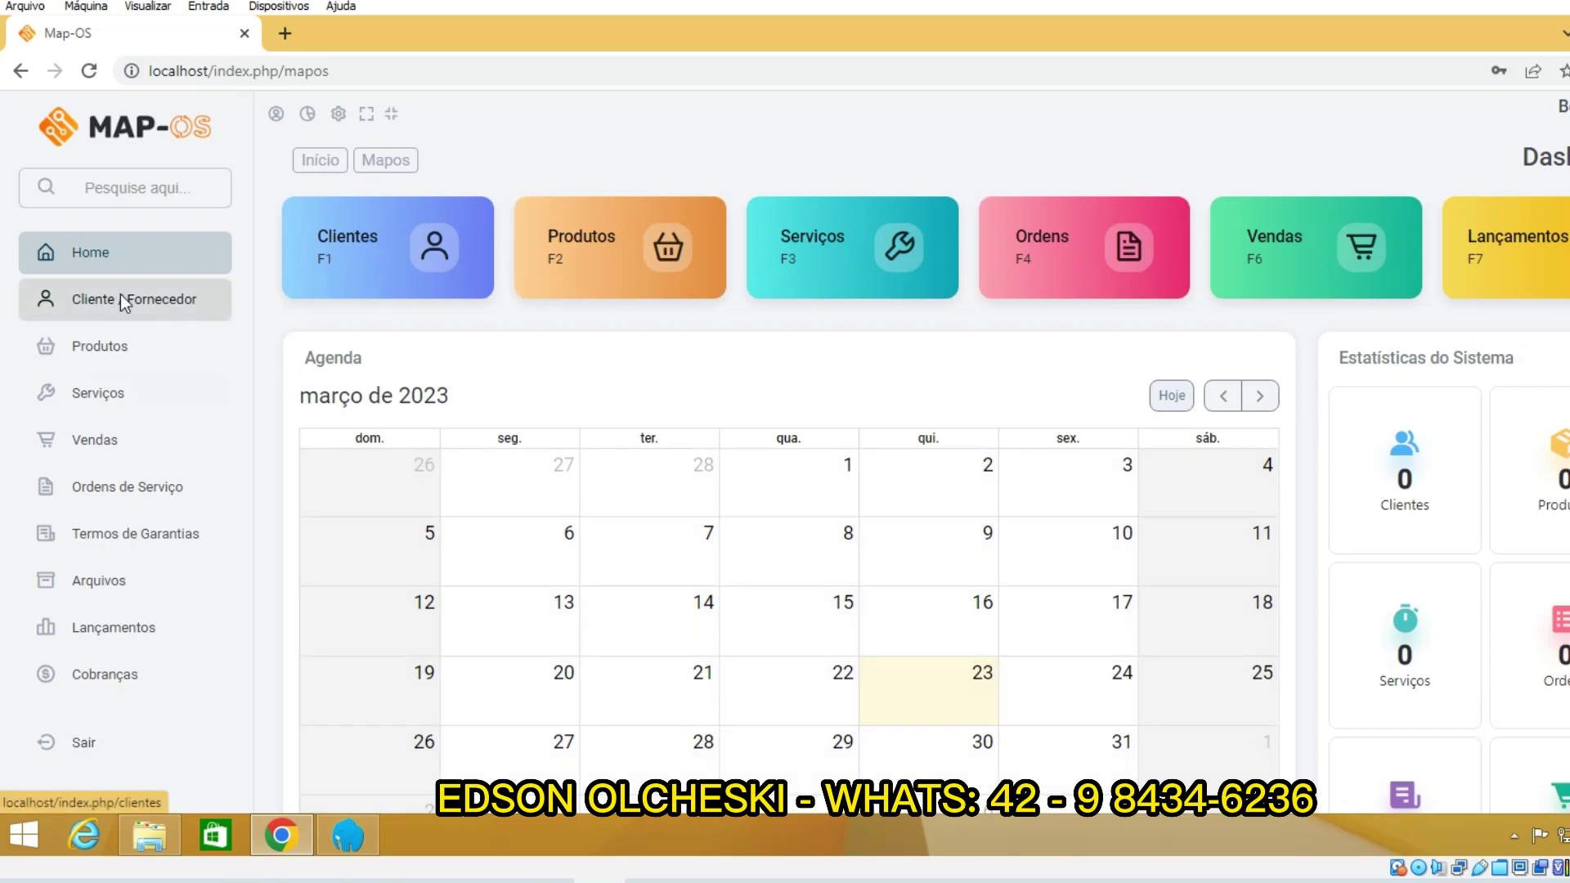
left_click(148, 304)
left_click(111, 247)
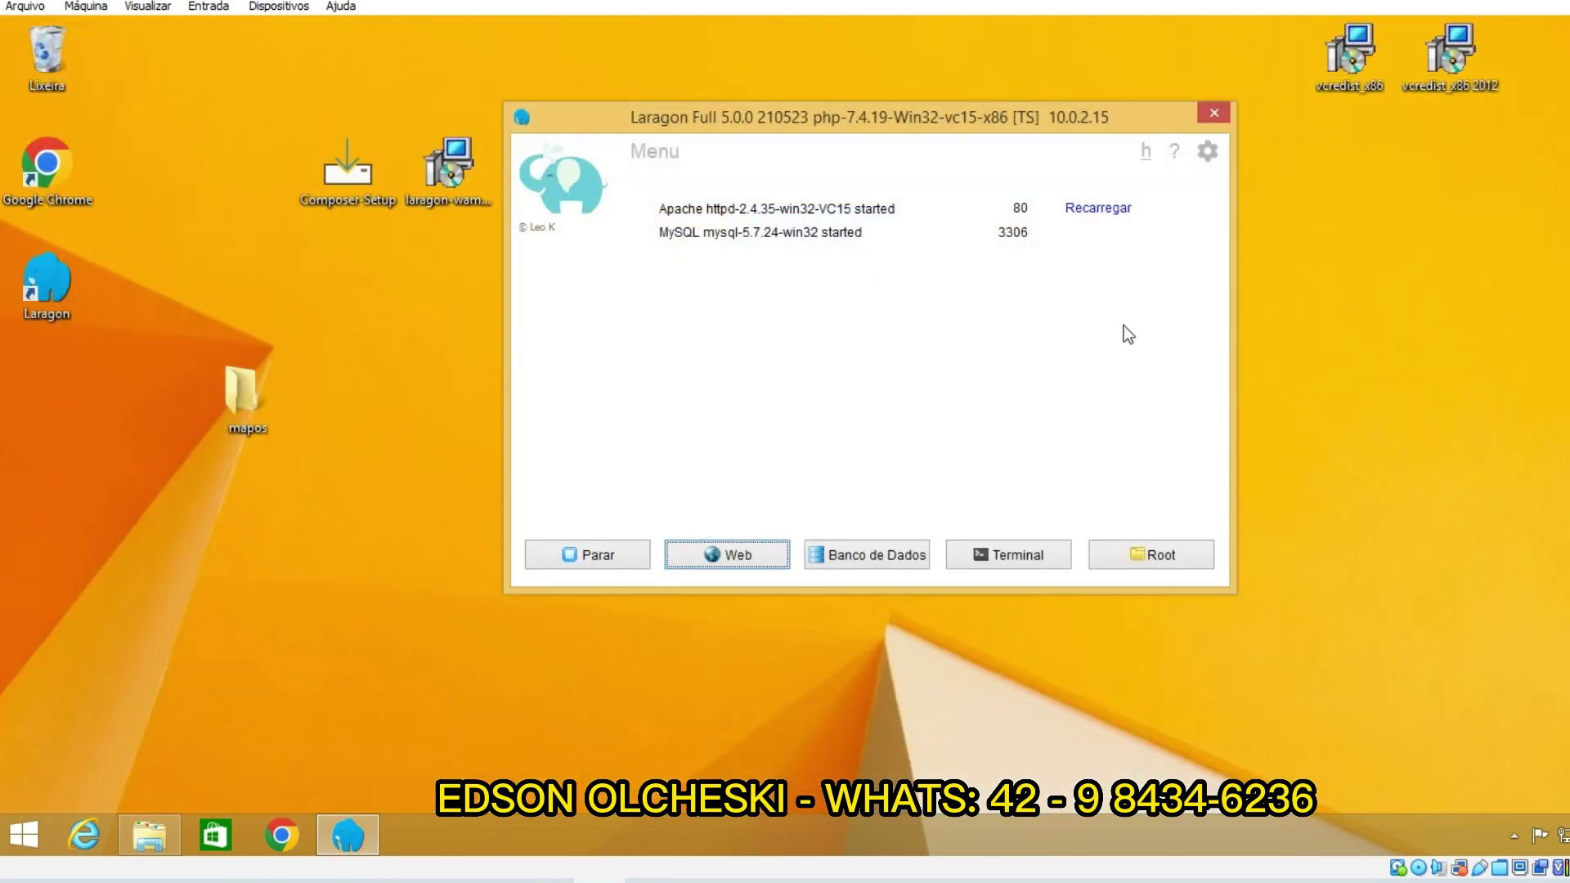
Step: Enable 'Iniciar tudo automaticamente' in Laragon's preferences and close Laragon to the system tray
left_click_drag(802, 124, 773, 191)
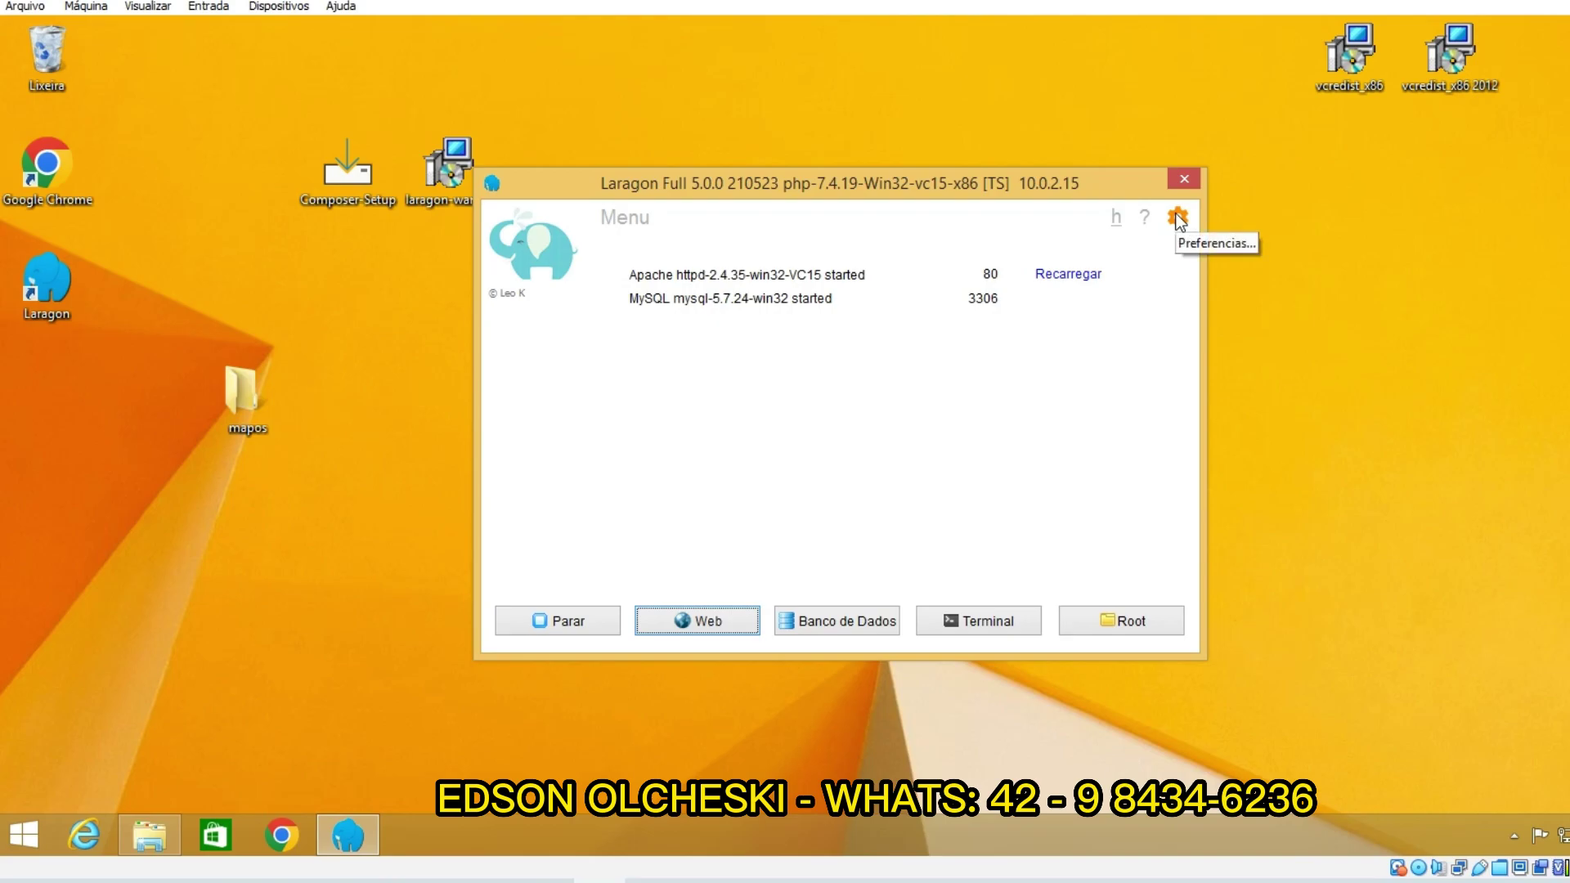
left_click(1178, 218)
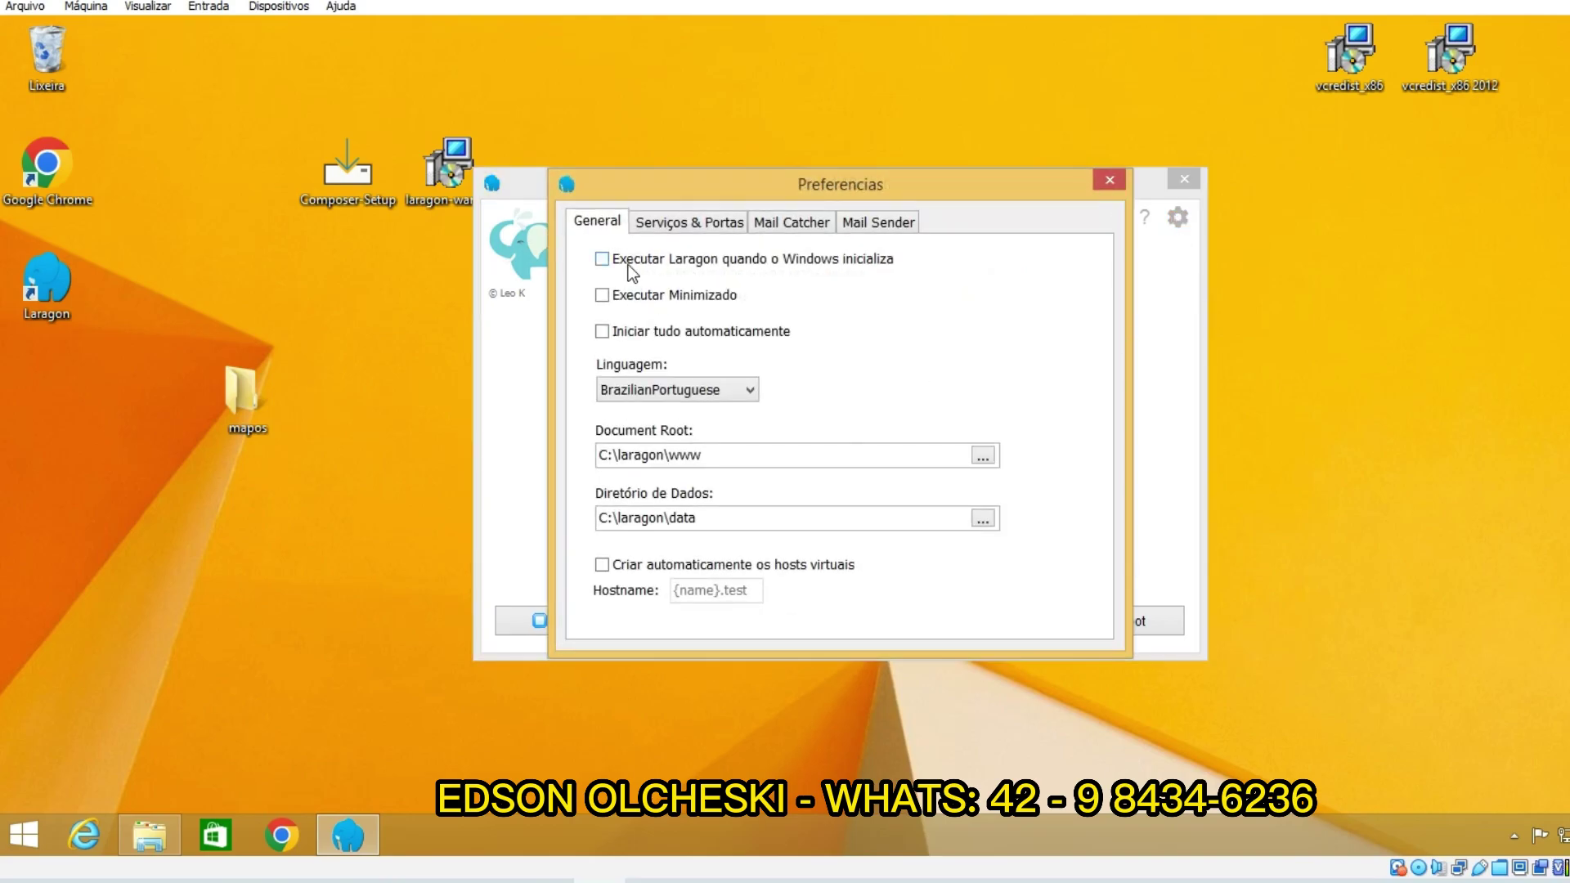
left_click(625, 332)
left_click(1104, 183)
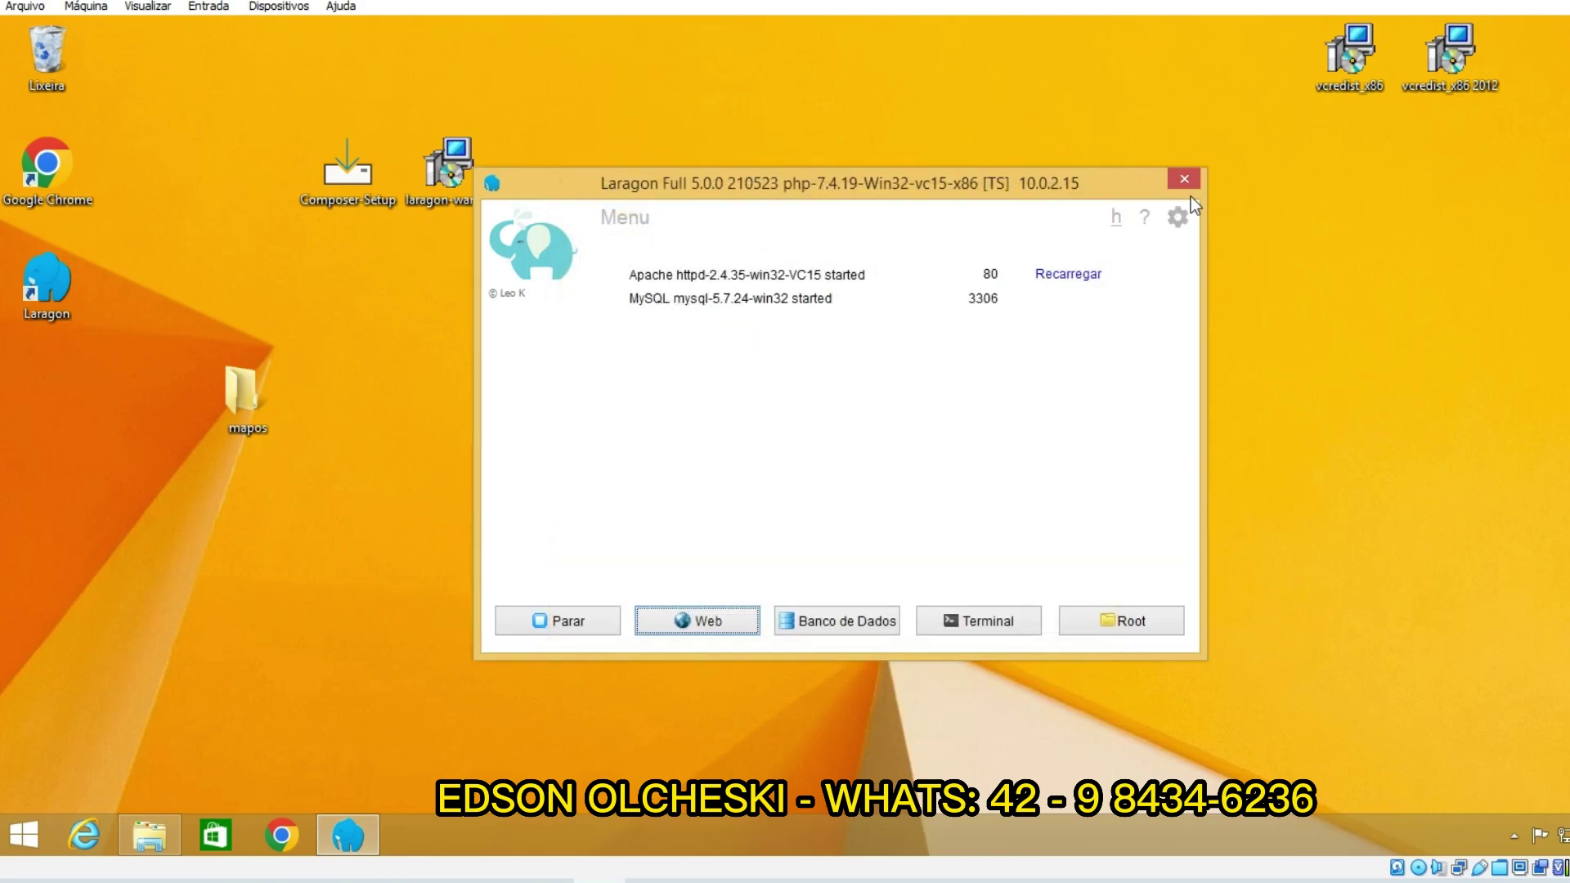
left_click(1186, 180)
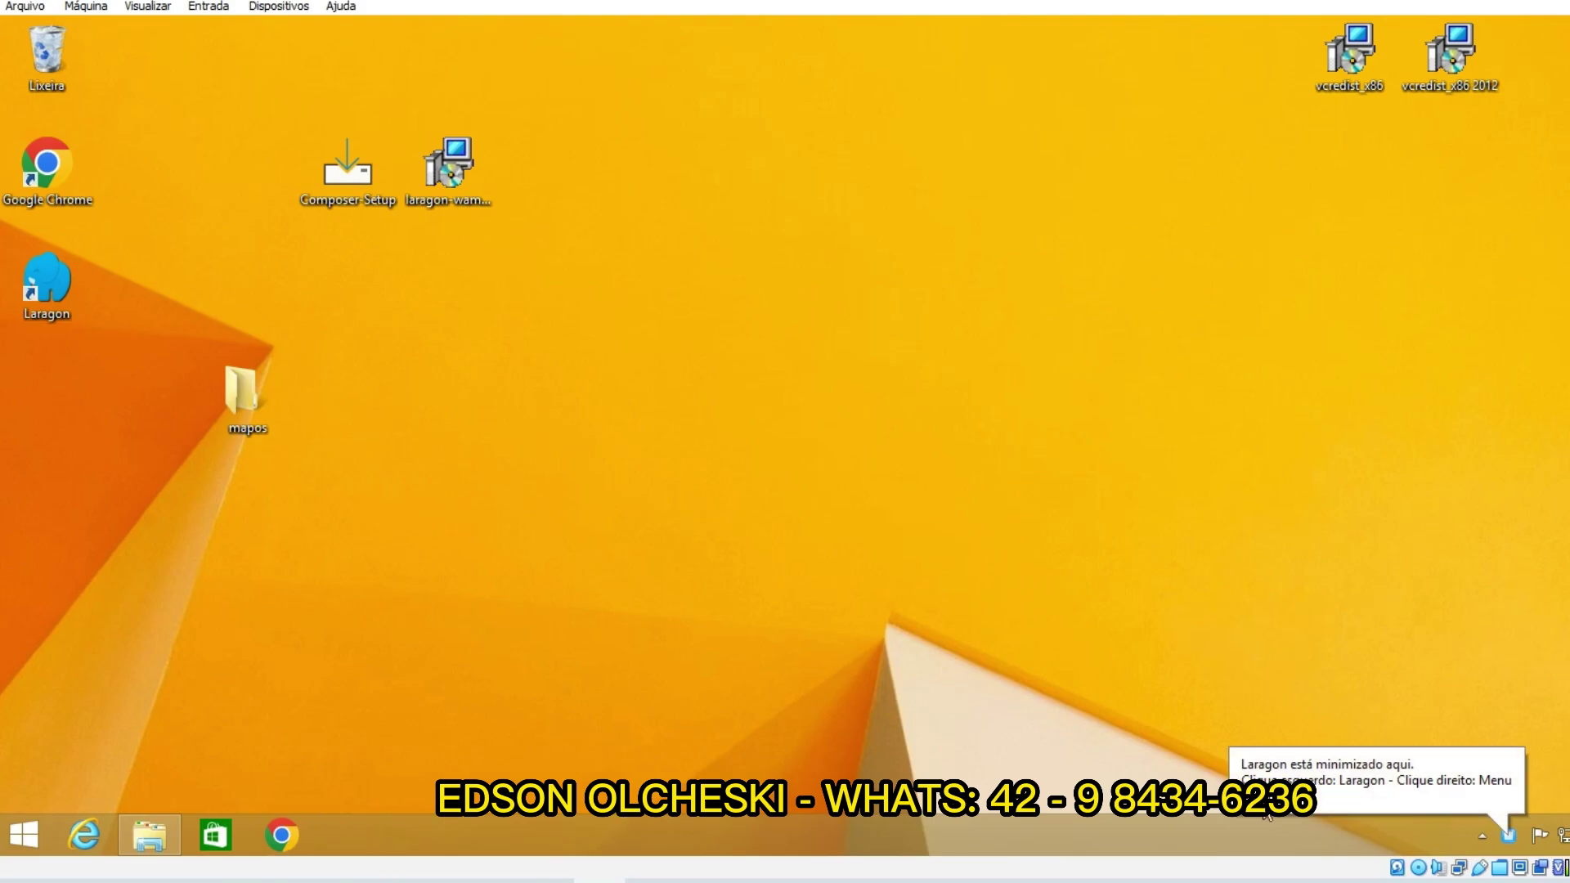
Step: Open a new Chrome window and load the Map-OS site at localhost
left_click(274, 834)
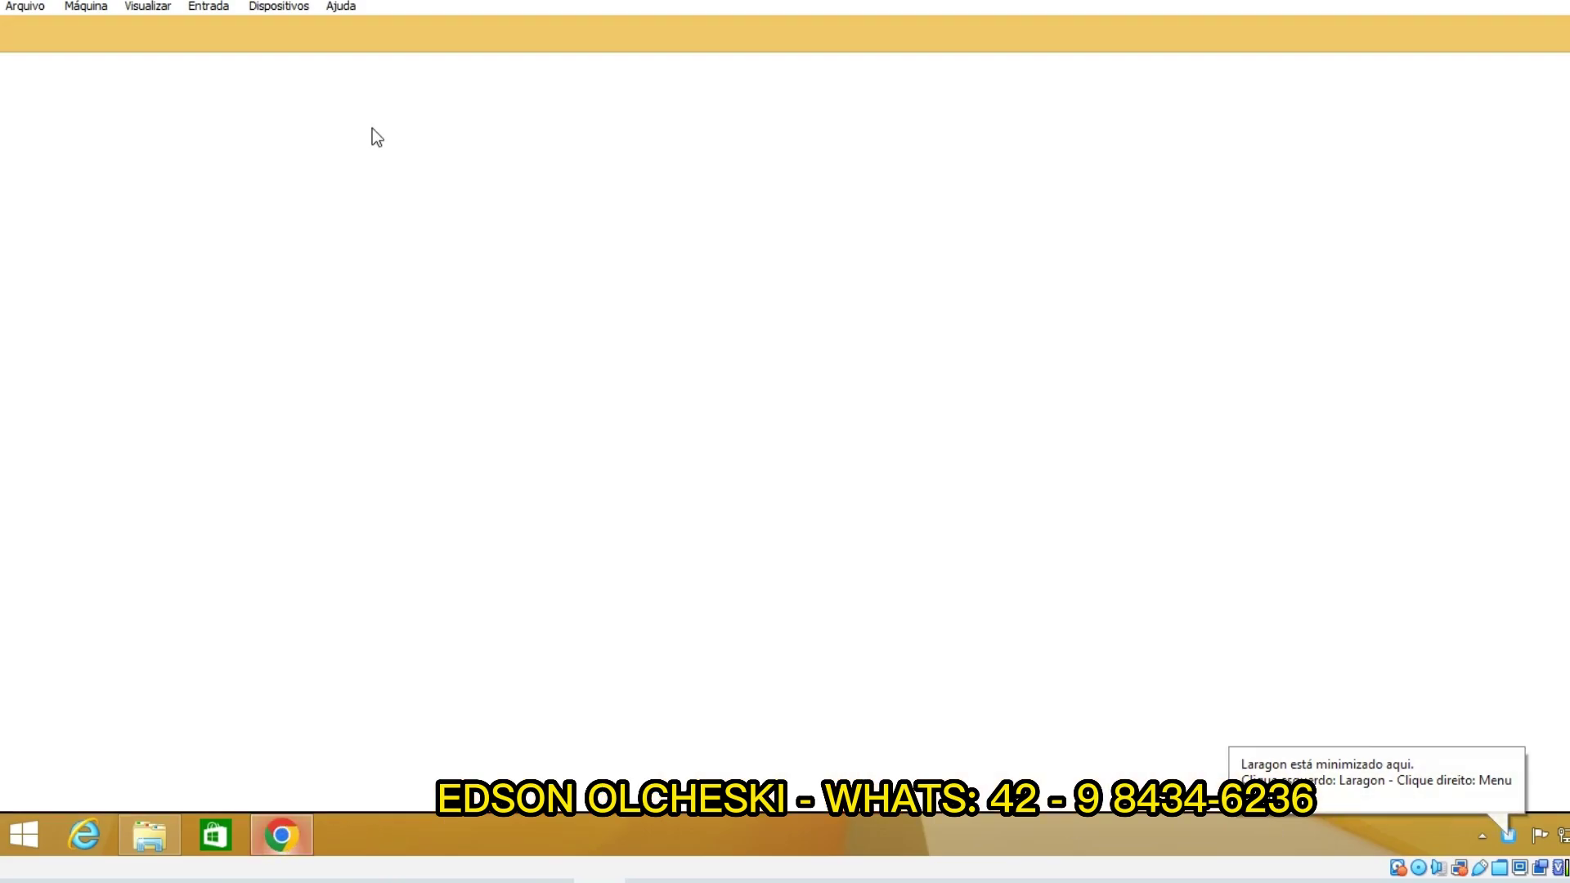
left_click(352, 81)
type("localhost")
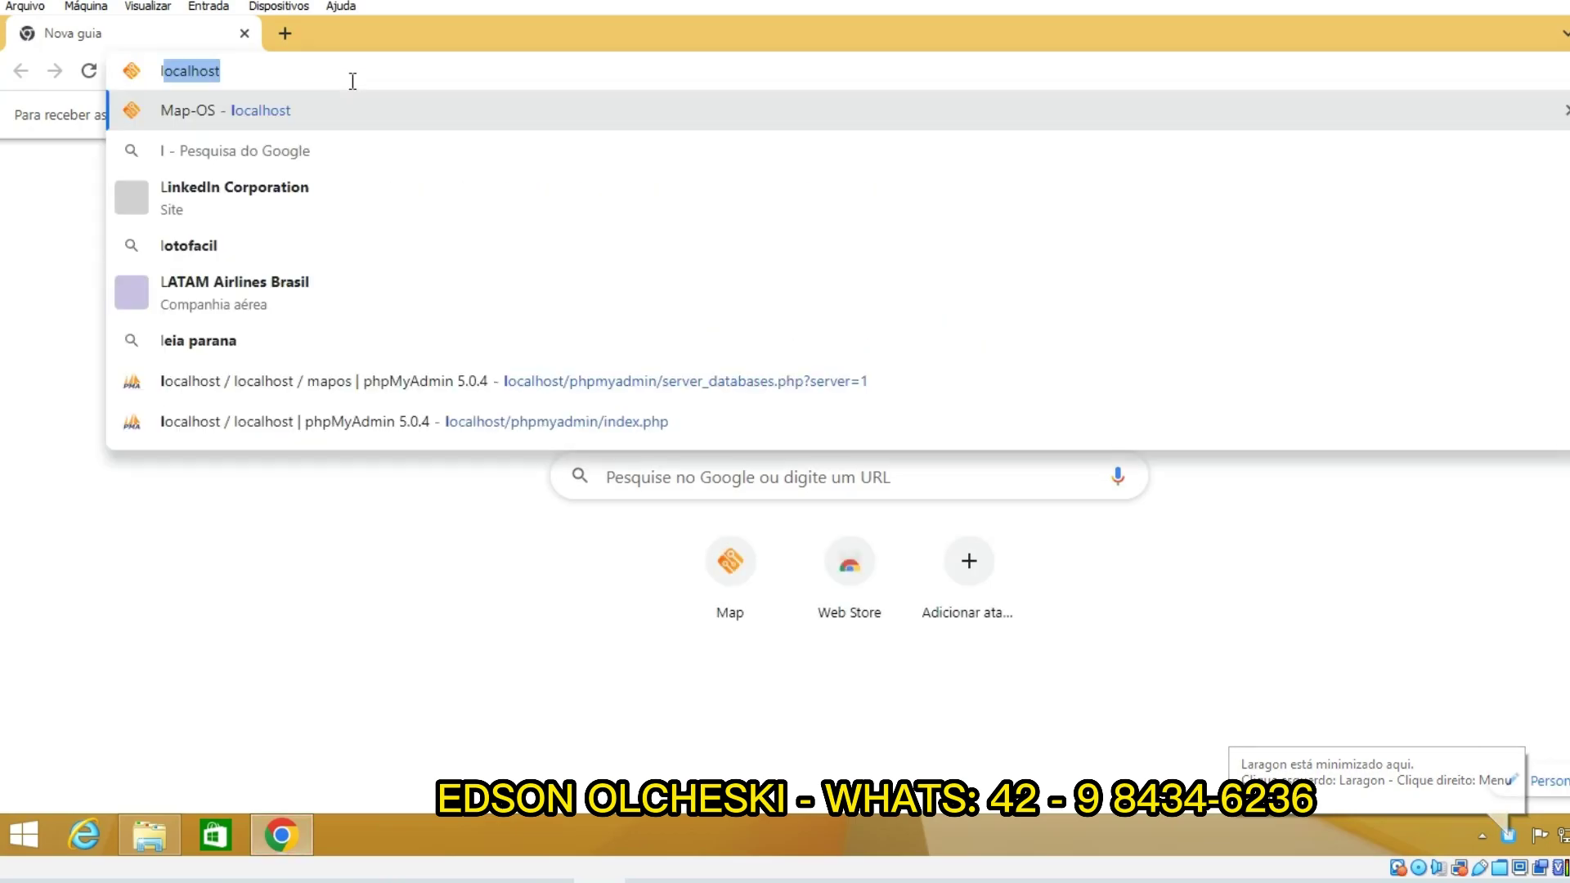
key("Return")
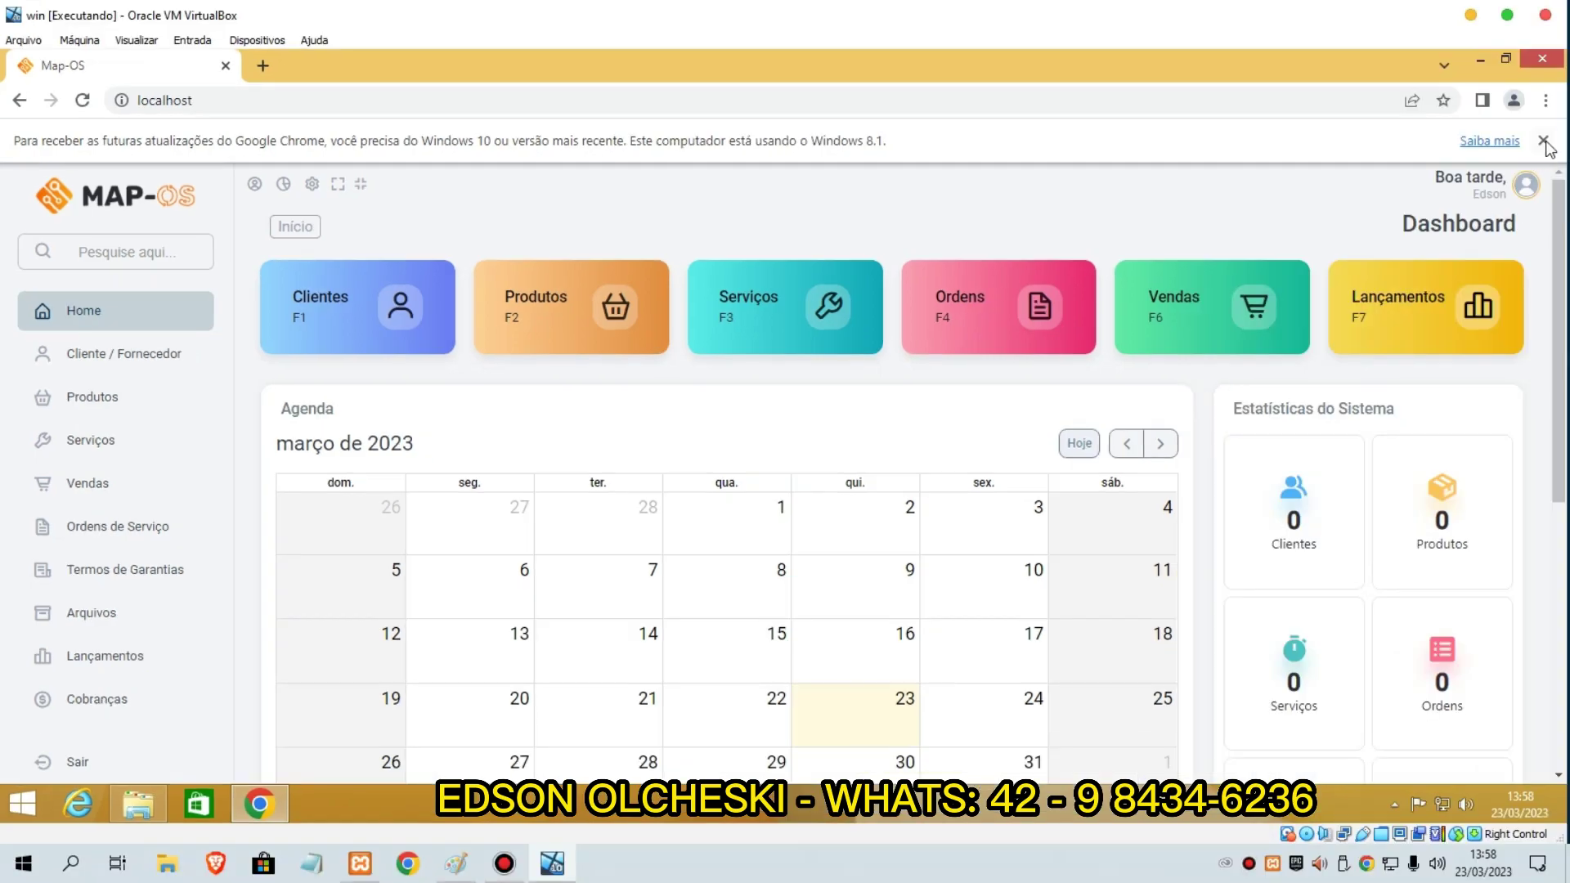
Step: Create a Map-OS desktop shortcut from Chrome's menu with 'Abrir como janela' checked
left_click(1548, 144)
left_click(1546, 99)
left_click(1546, 99)
left_click(1546, 100)
mouse_move(1336, 387)
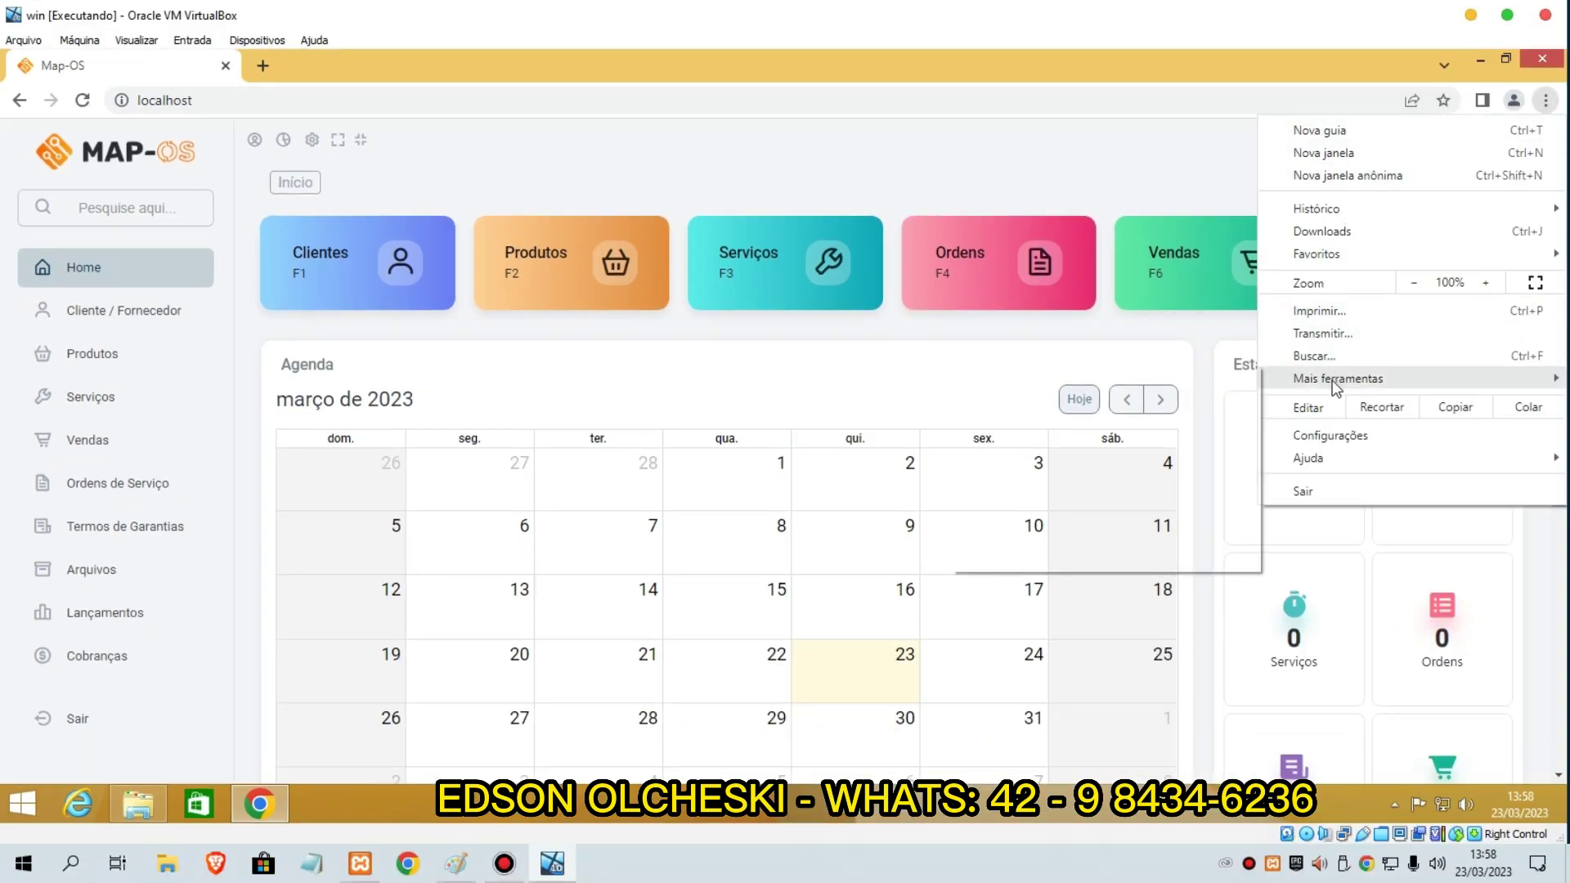
left_click(1028, 405)
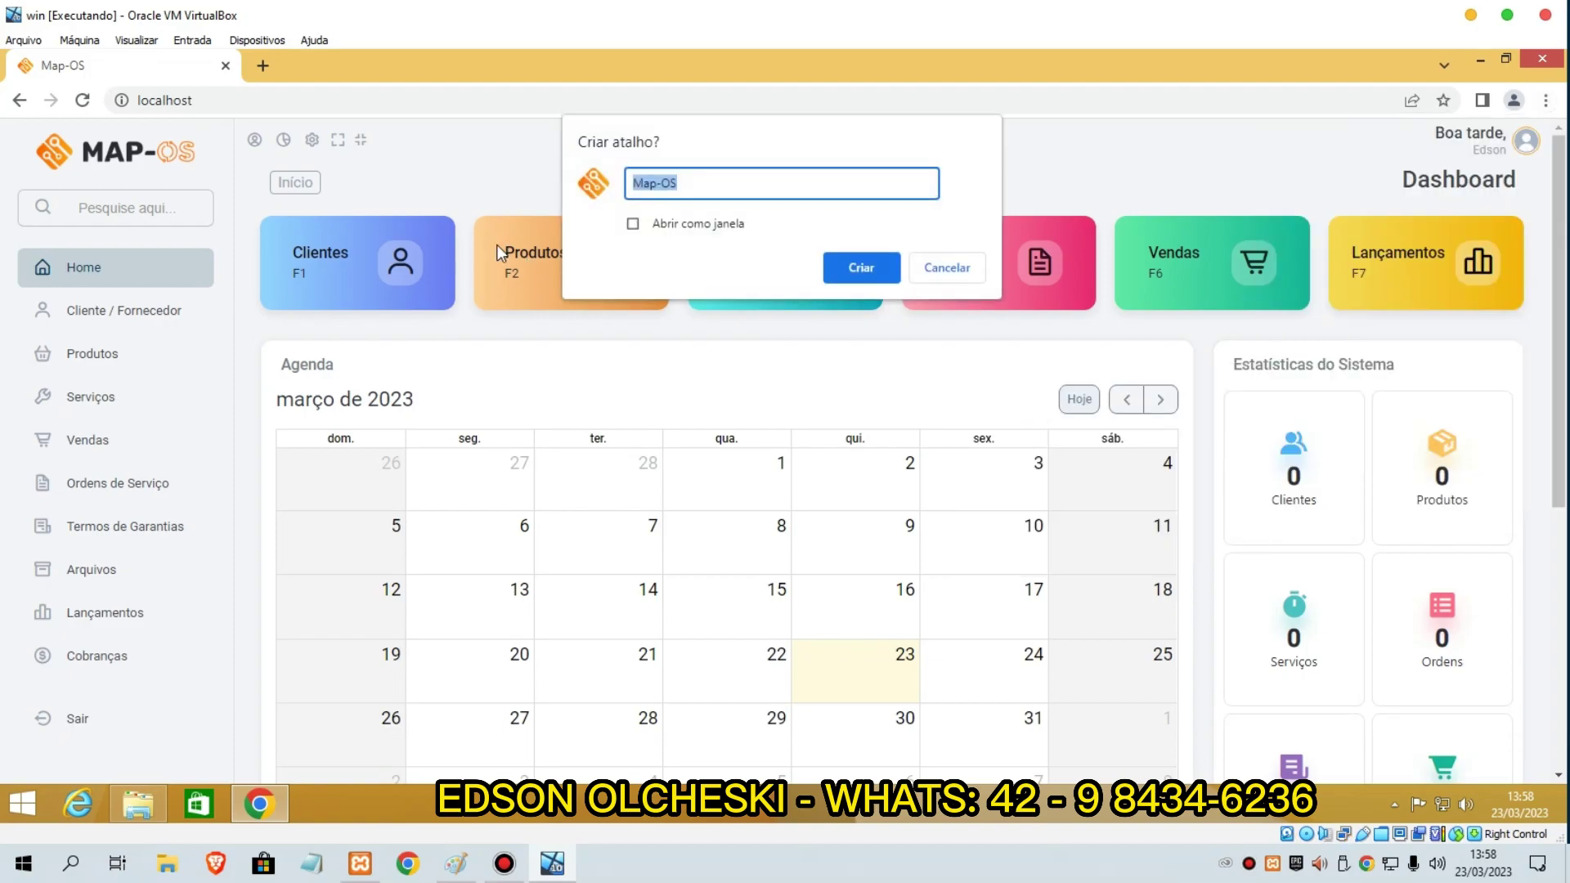
left_click(633, 224)
left_click(855, 267)
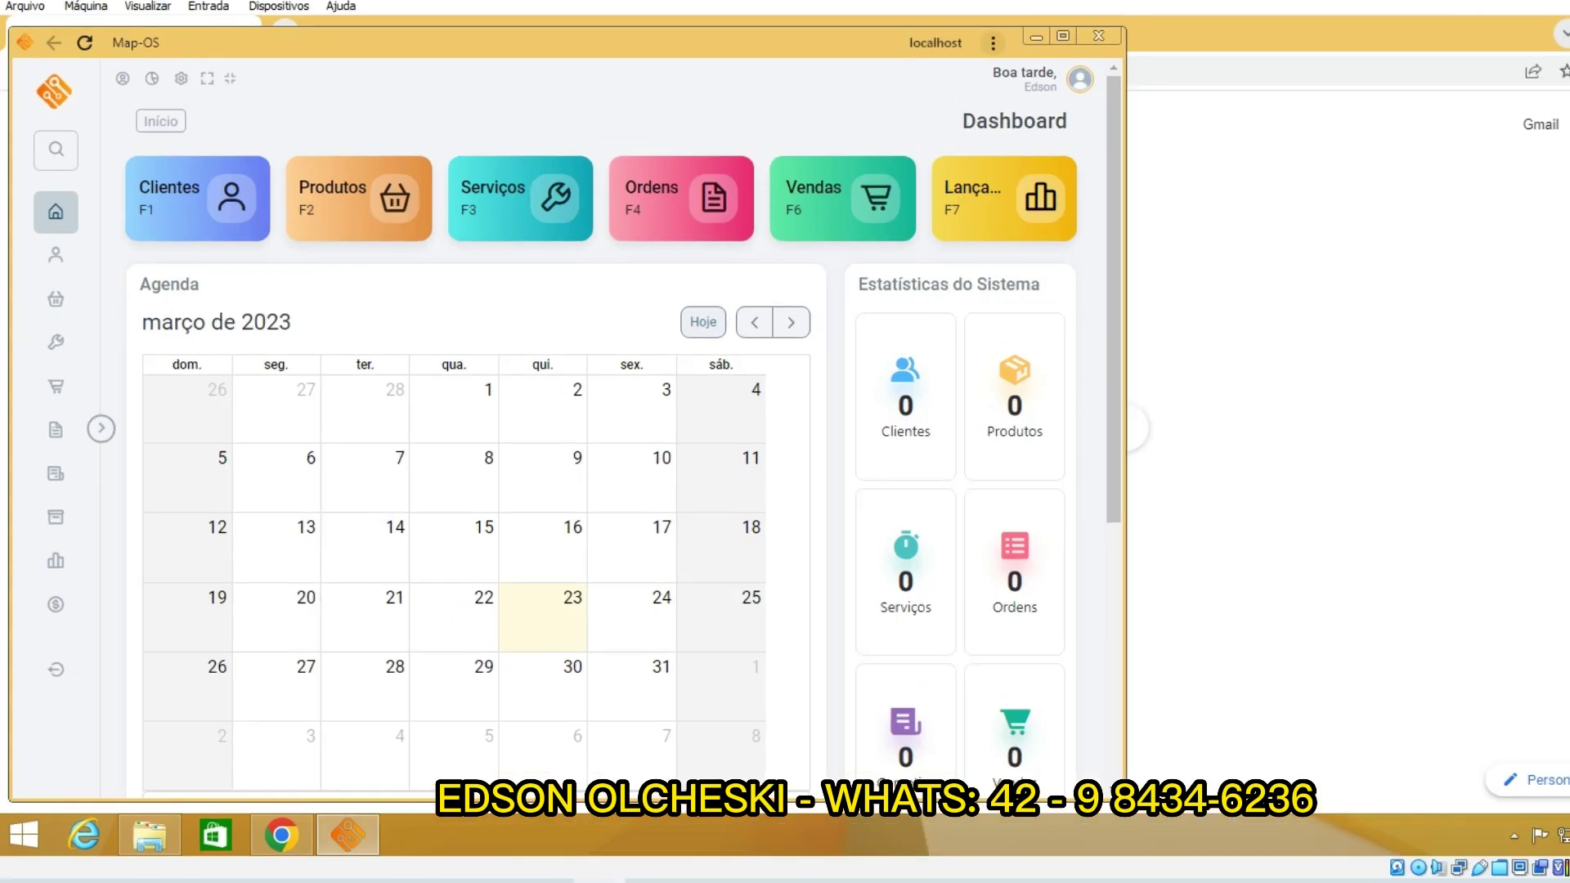
Step: Close the Chrome window and the new Map-OS app window
left_click(1480, 60)
left_click_drag(639, 45, 837, 85)
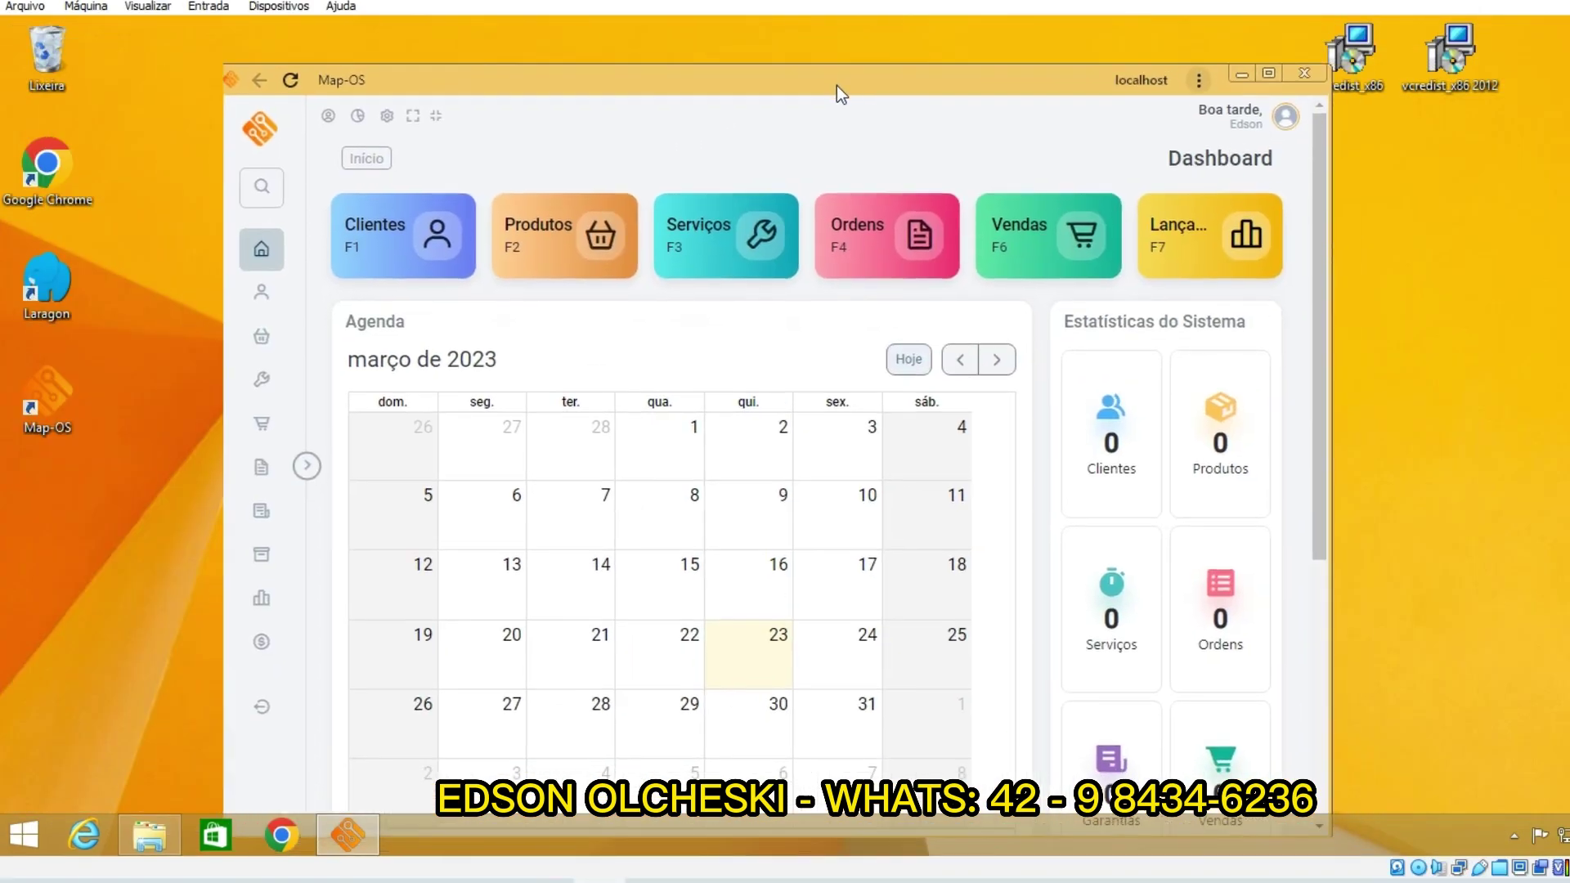
left_click(1310, 102)
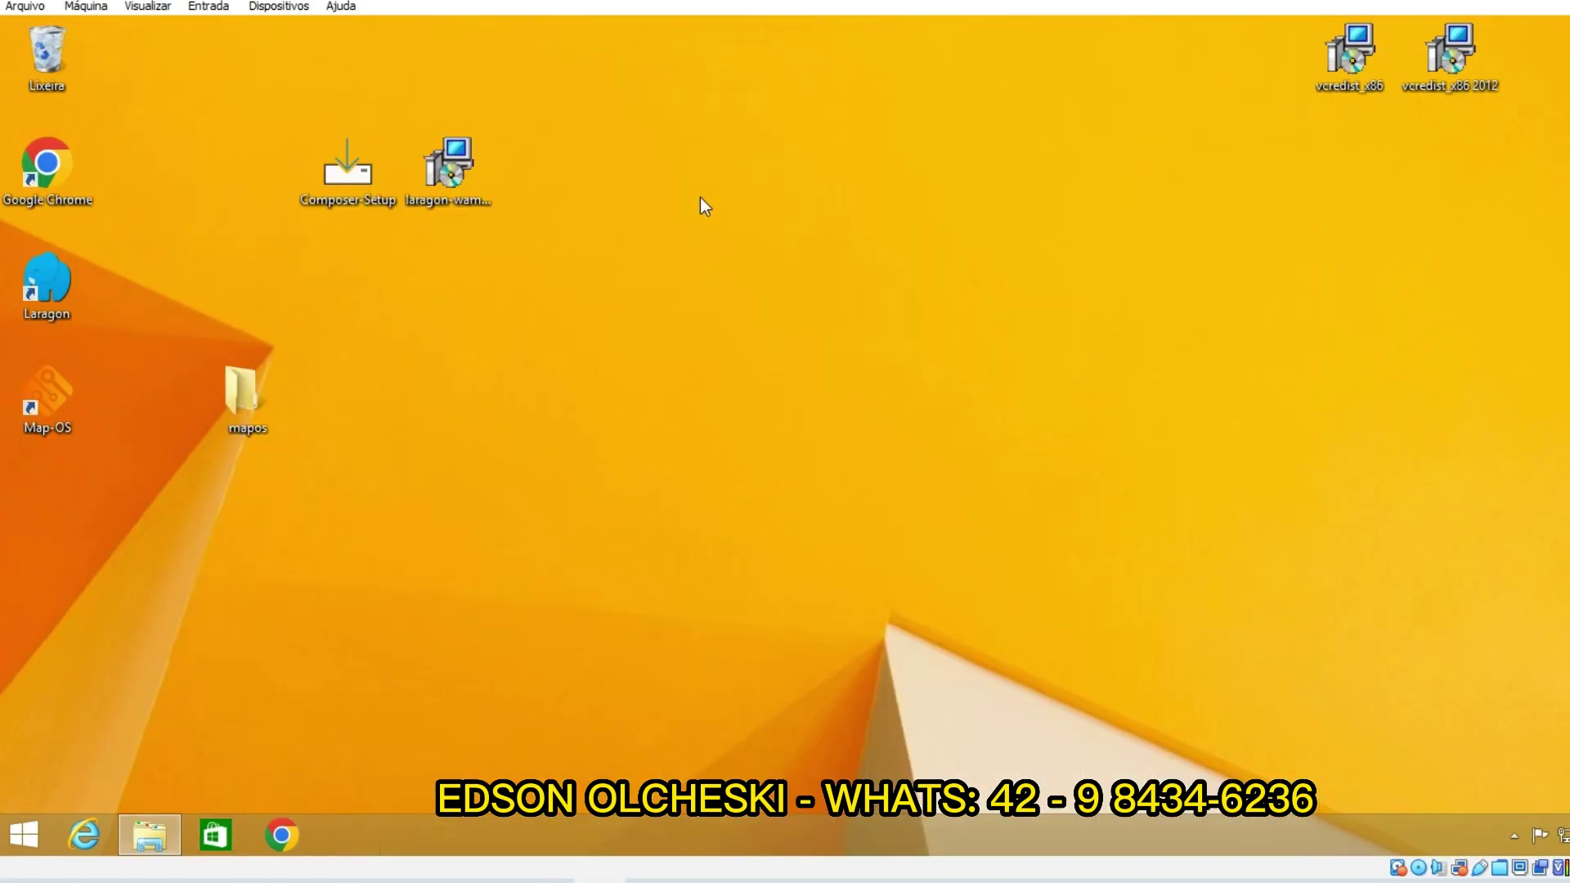
double_click(71, 401)
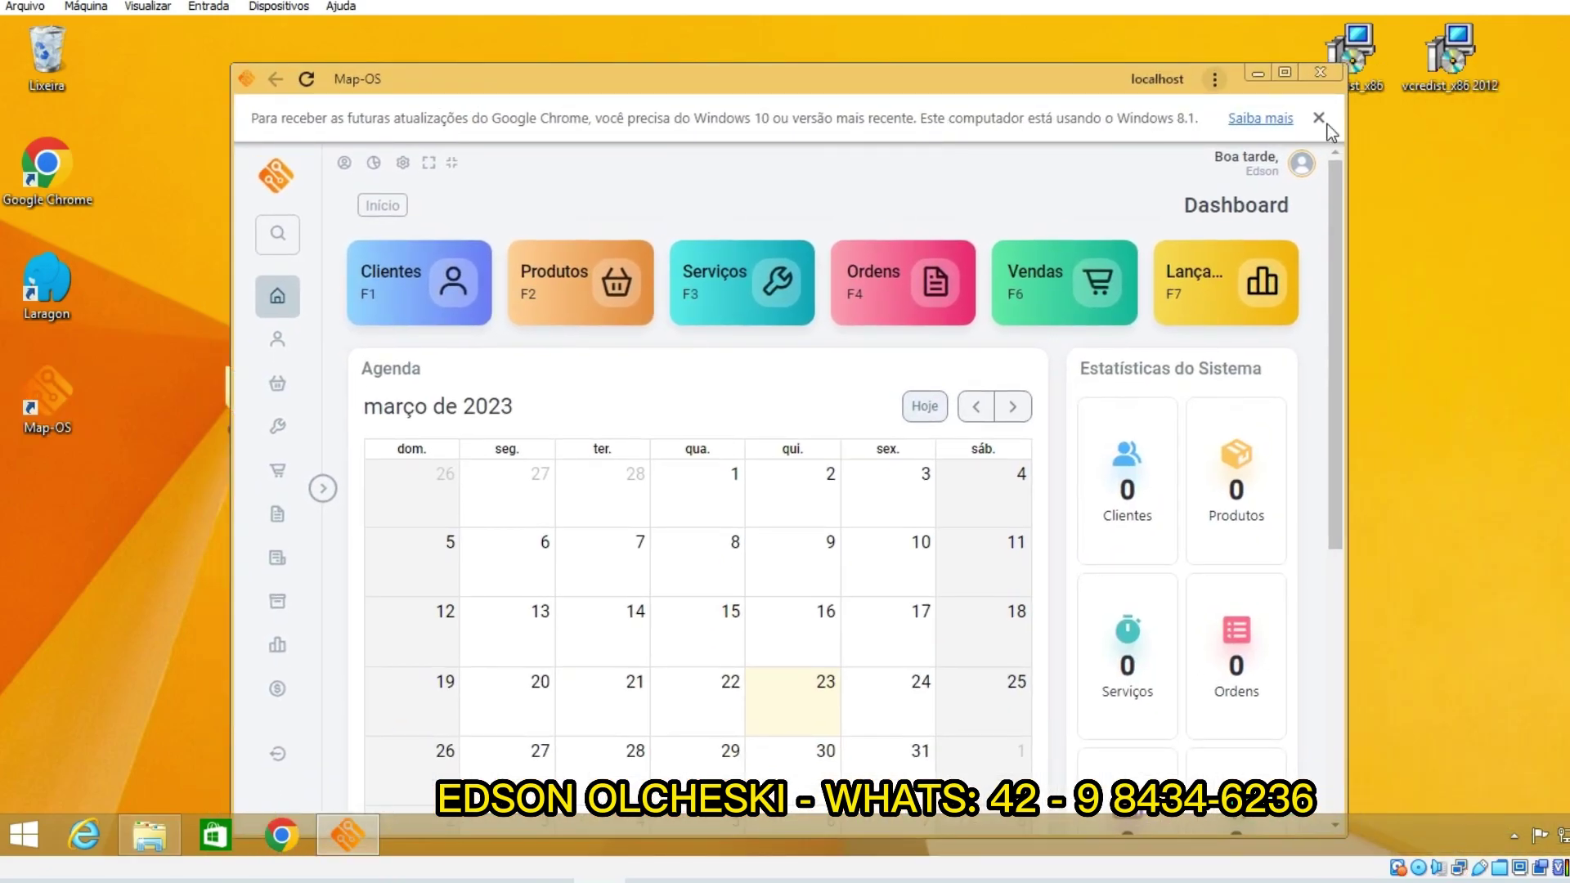
left_click(1319, 118)
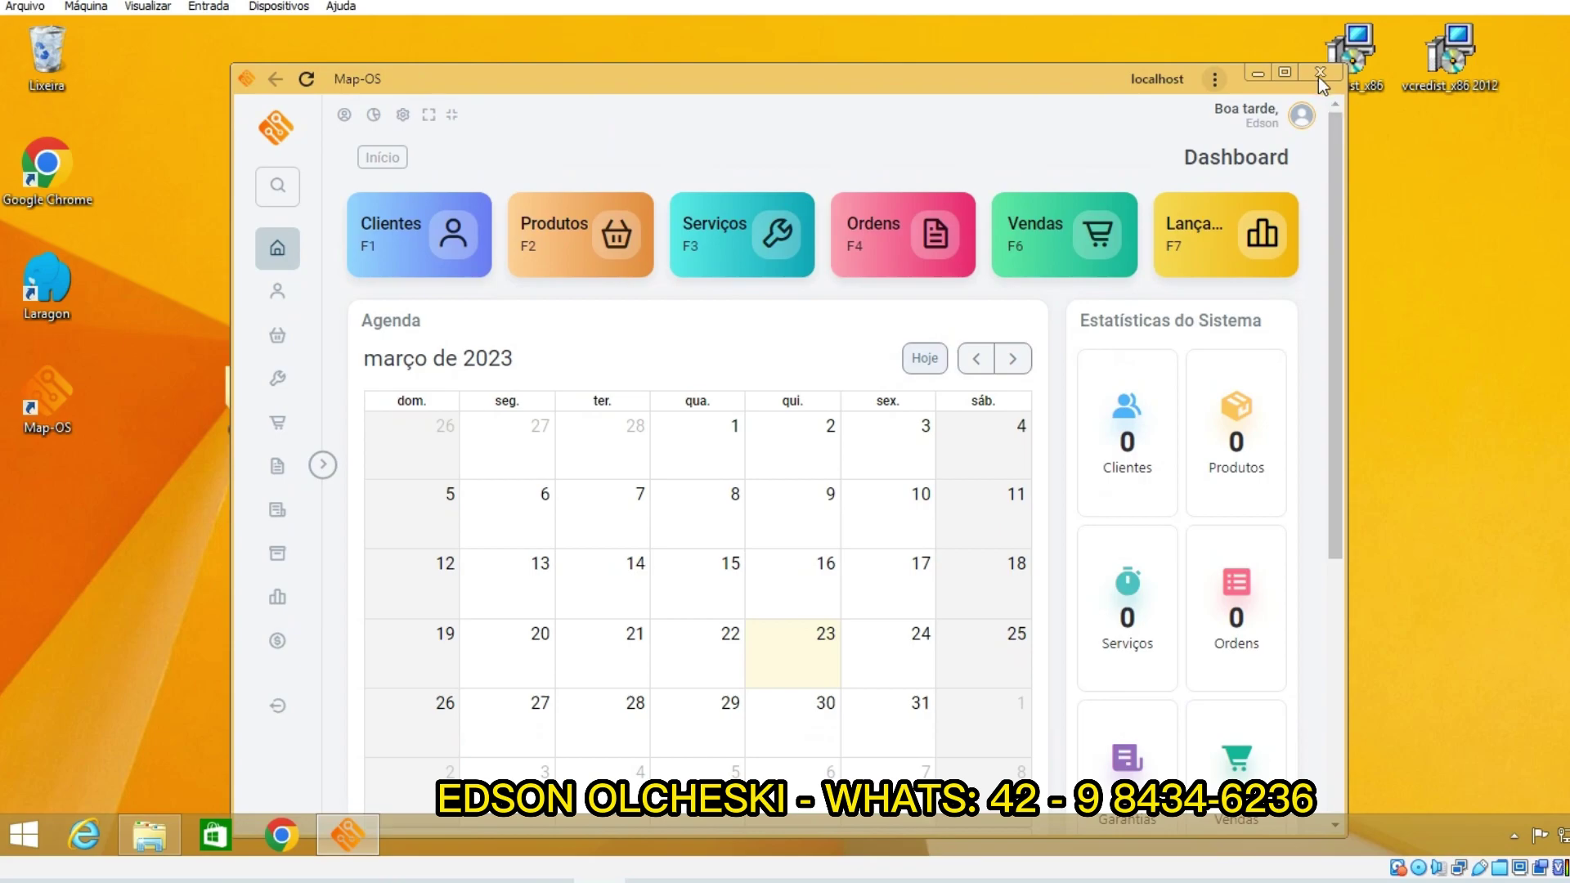
left_click(1320, 72)
right_click(816, 256)
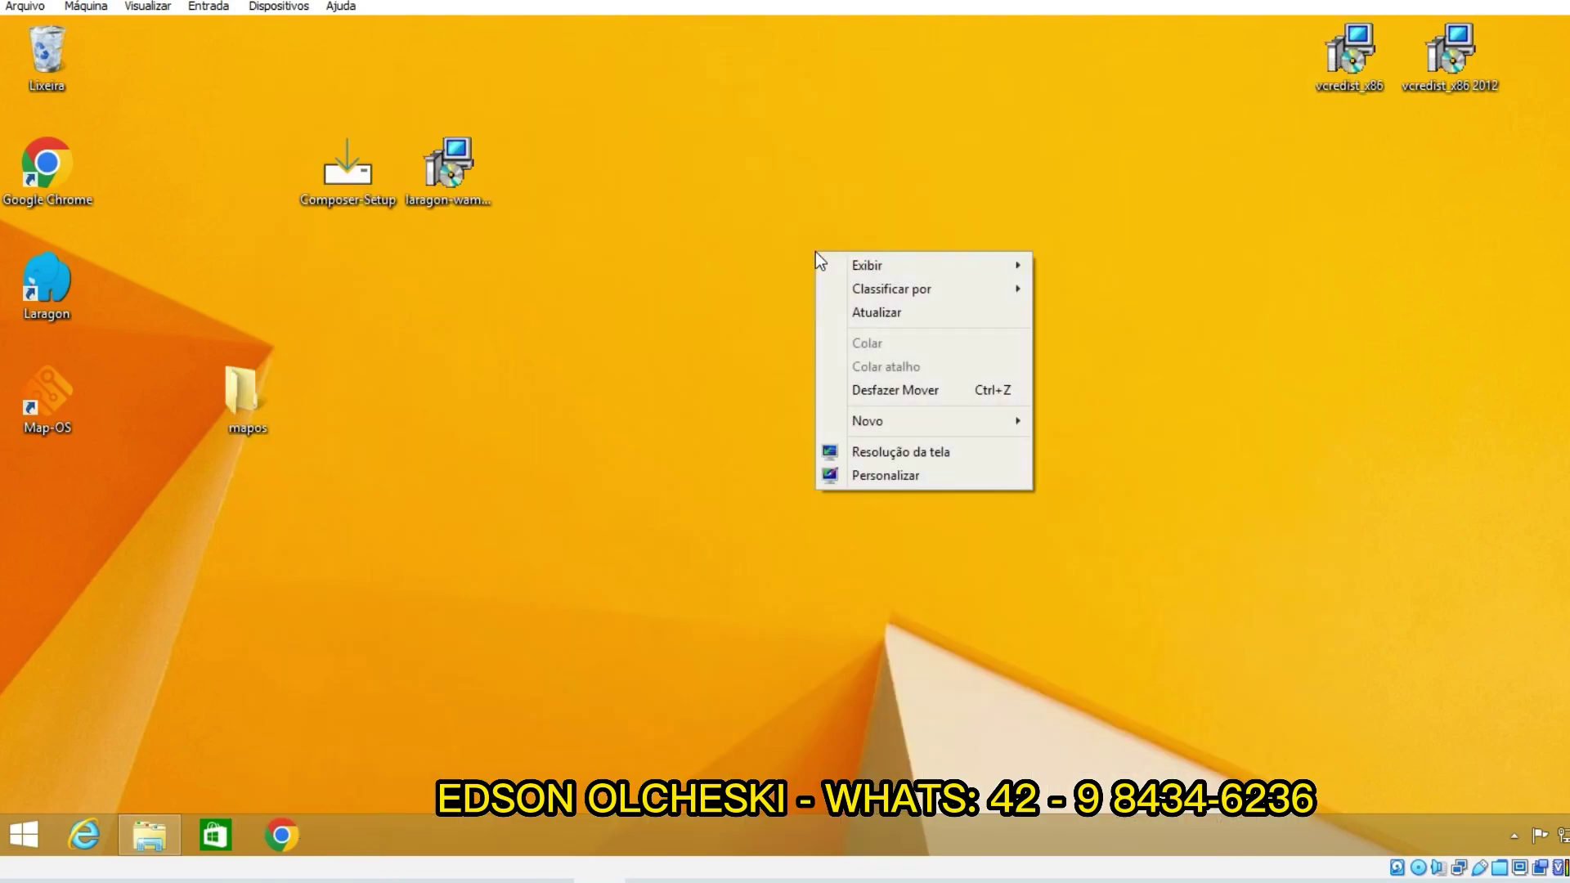
left_click(840, 317)
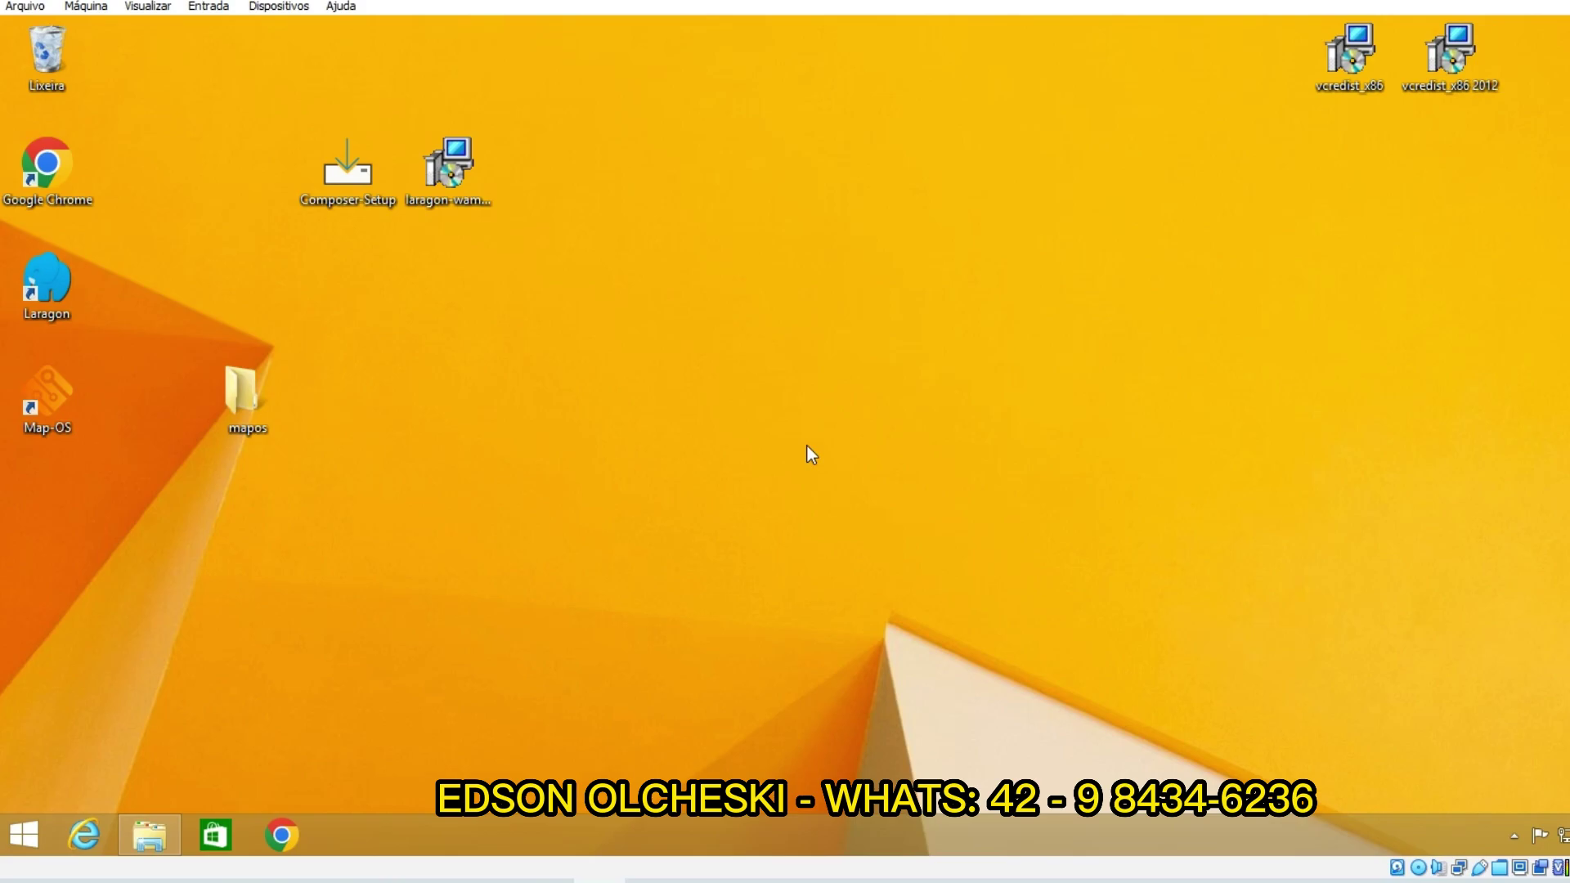
Step: Restart Windows by choosing Reiniciar from the Start screen's power options
left_click(17, 833)
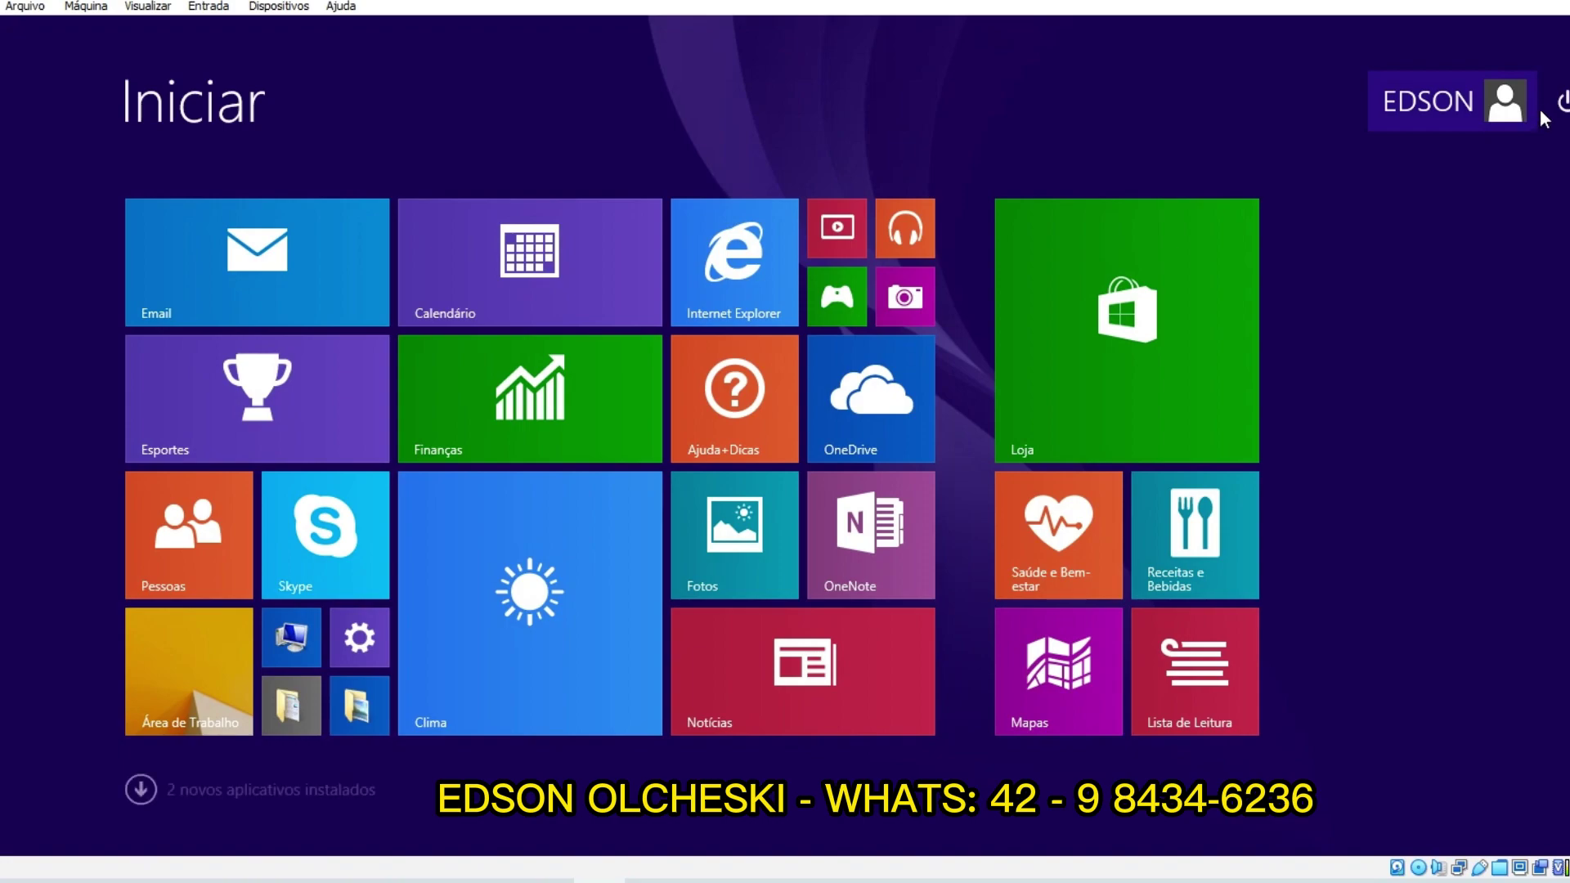
left_click(1560, 102)
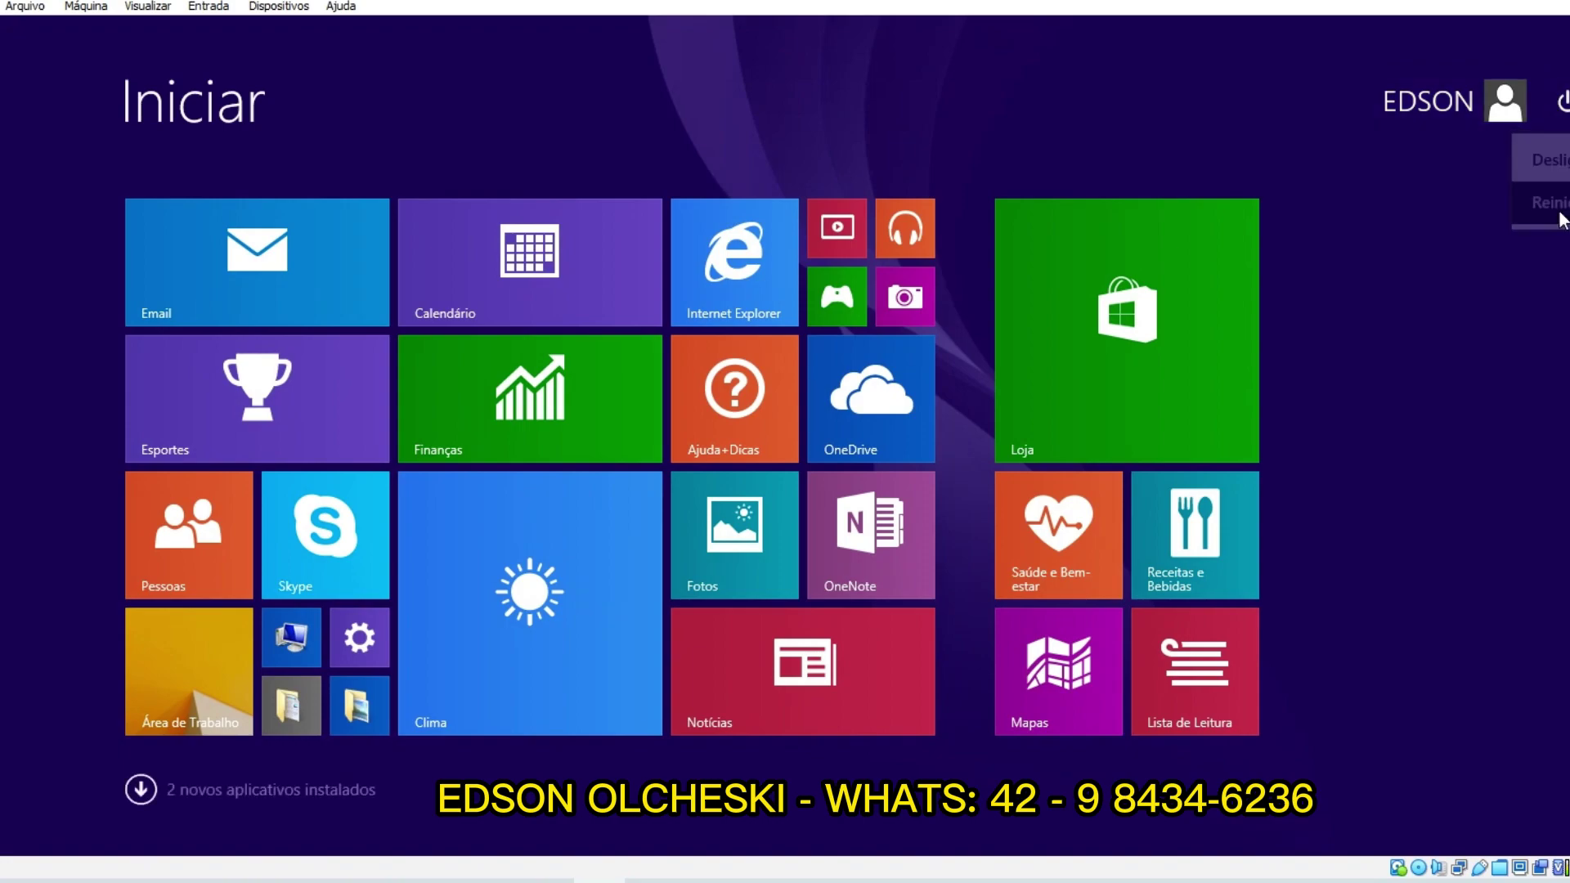
left_click(1550, 202)
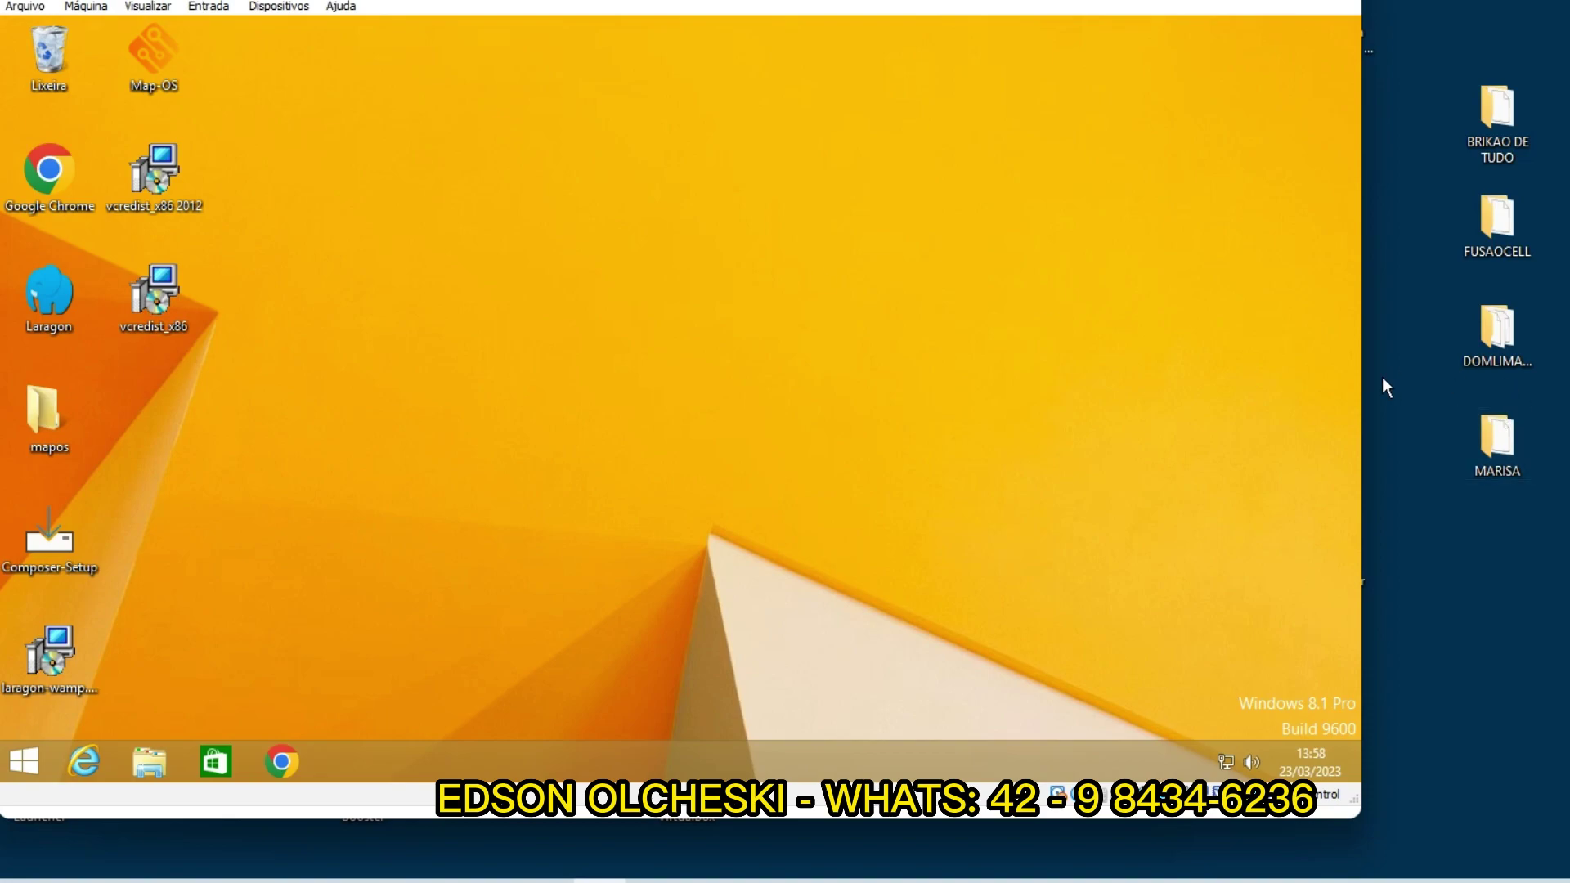
left_click_drag(1362, 378, 1566, 378)
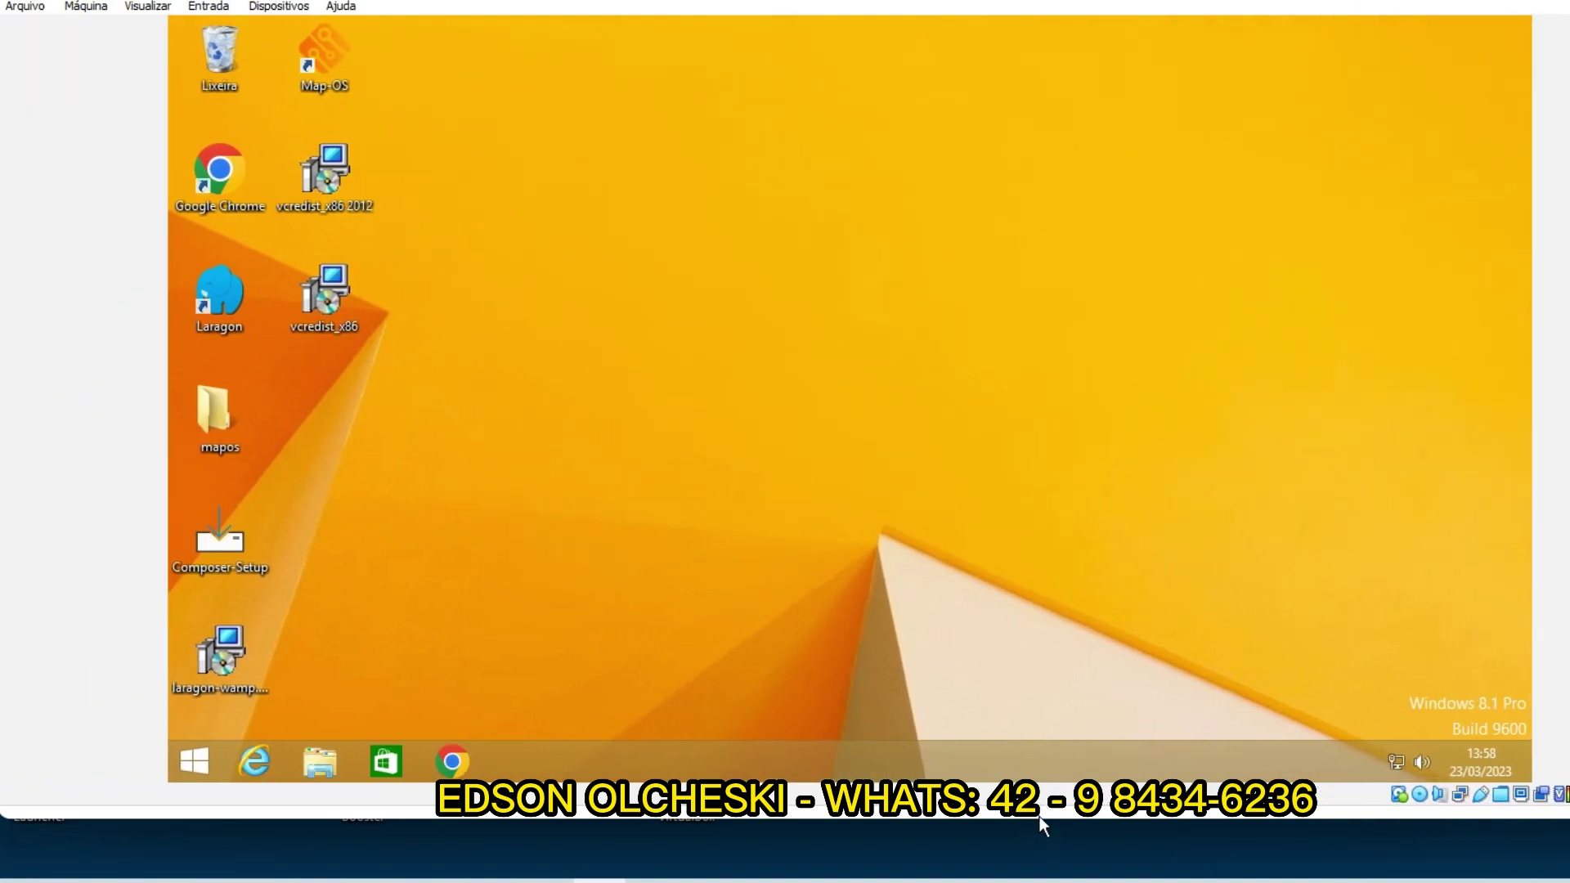
mouse_move(1047, 816)
left_mouse_down()
mouse_move(1047, 846)
mouse_move(1047, 816)
left_mouse_up()
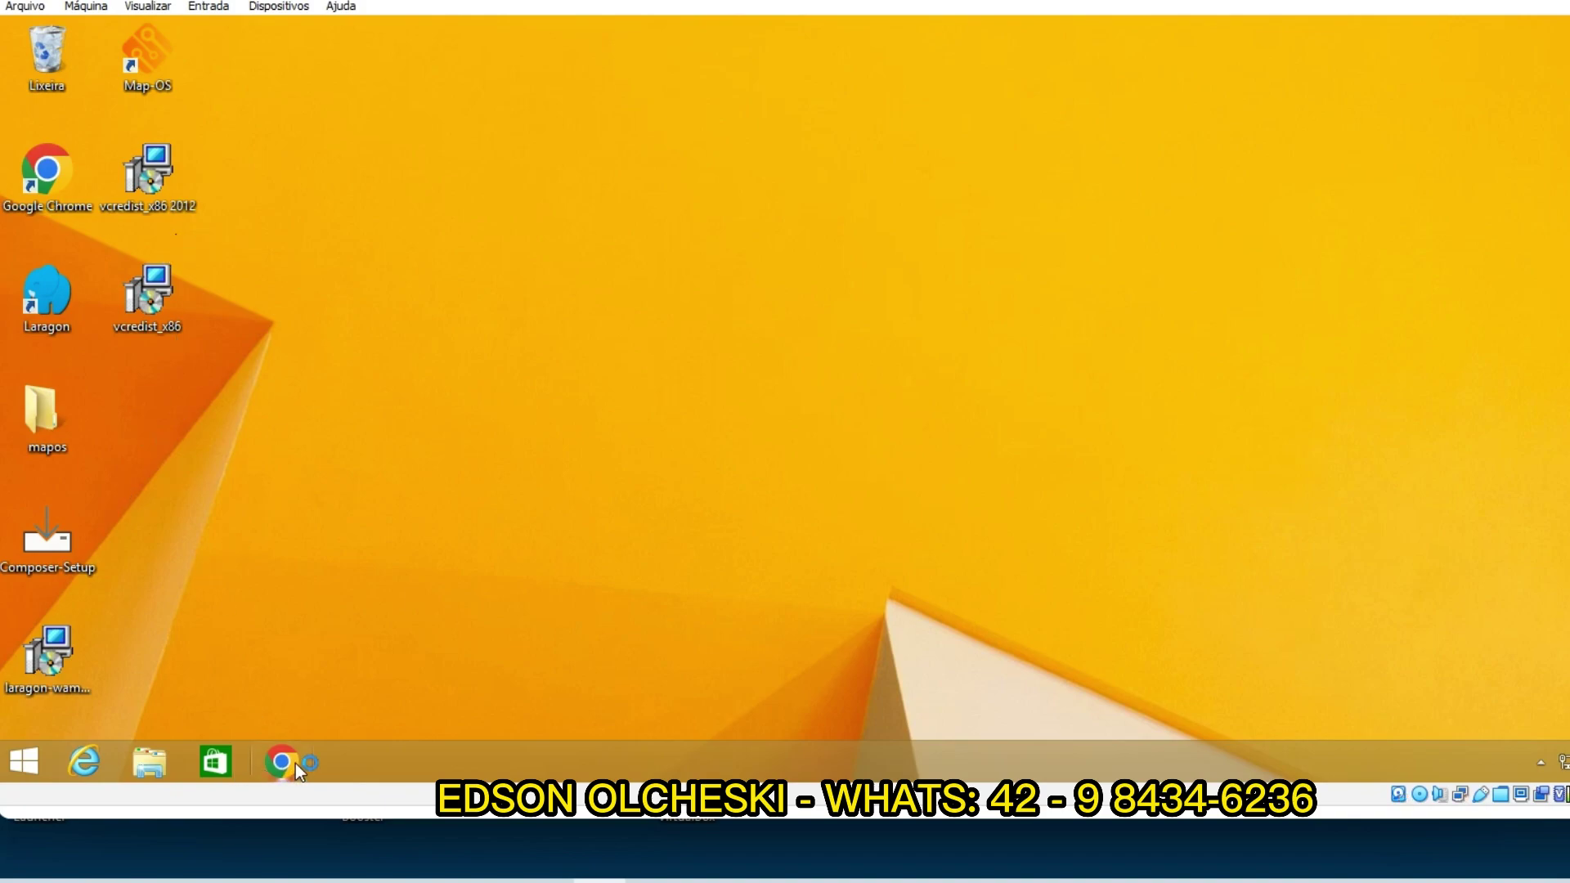
double_click(135, 65)
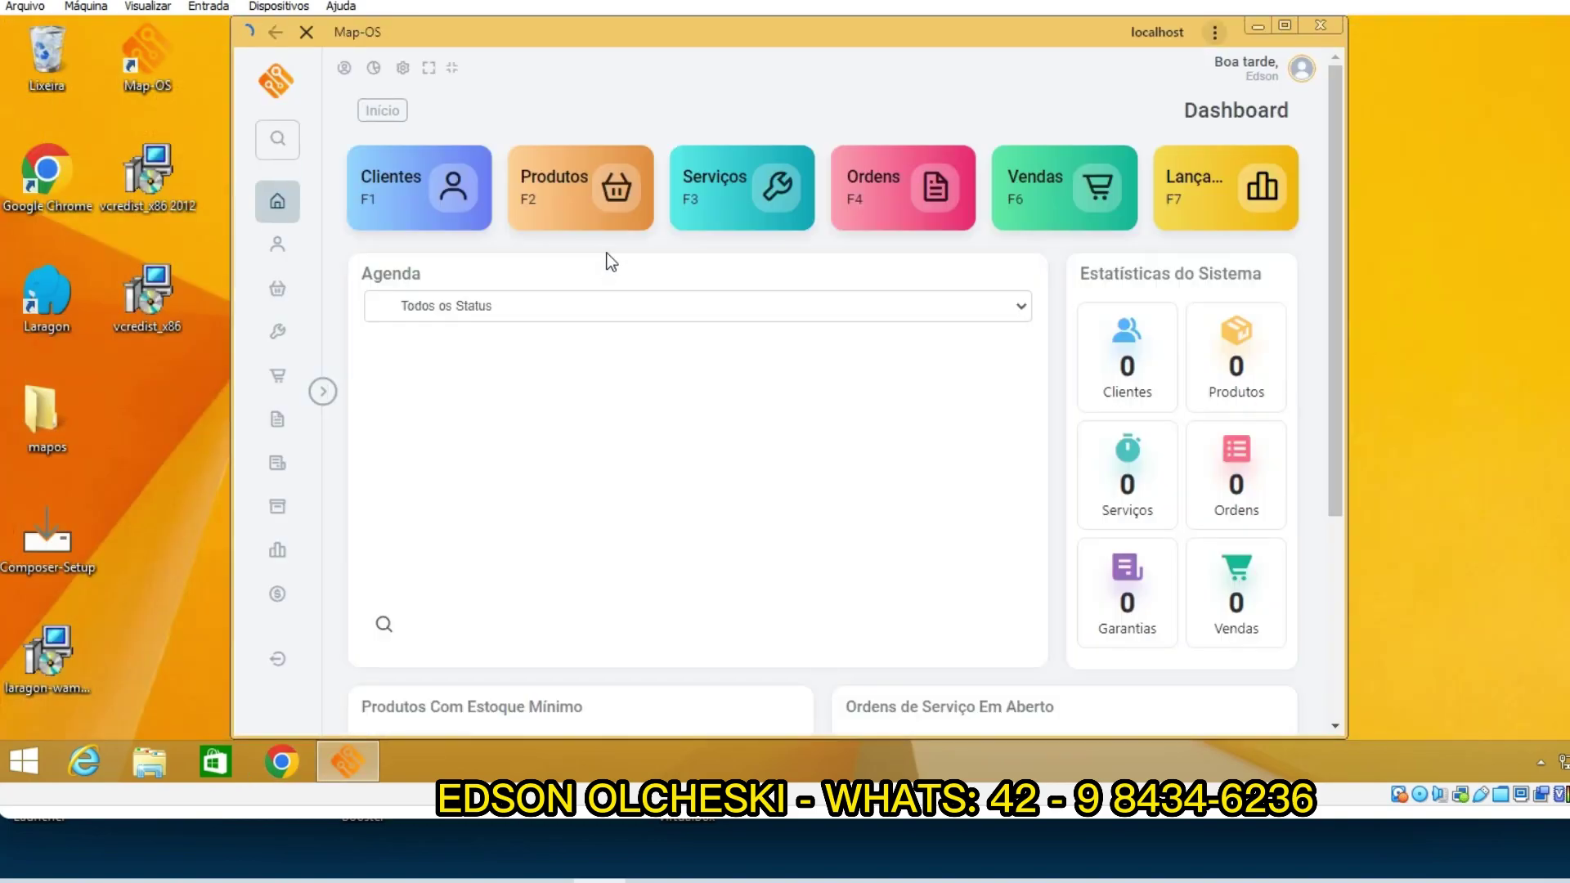
scroll(680, 442, "down", 5)
scroll(838, 352, "up", 5)
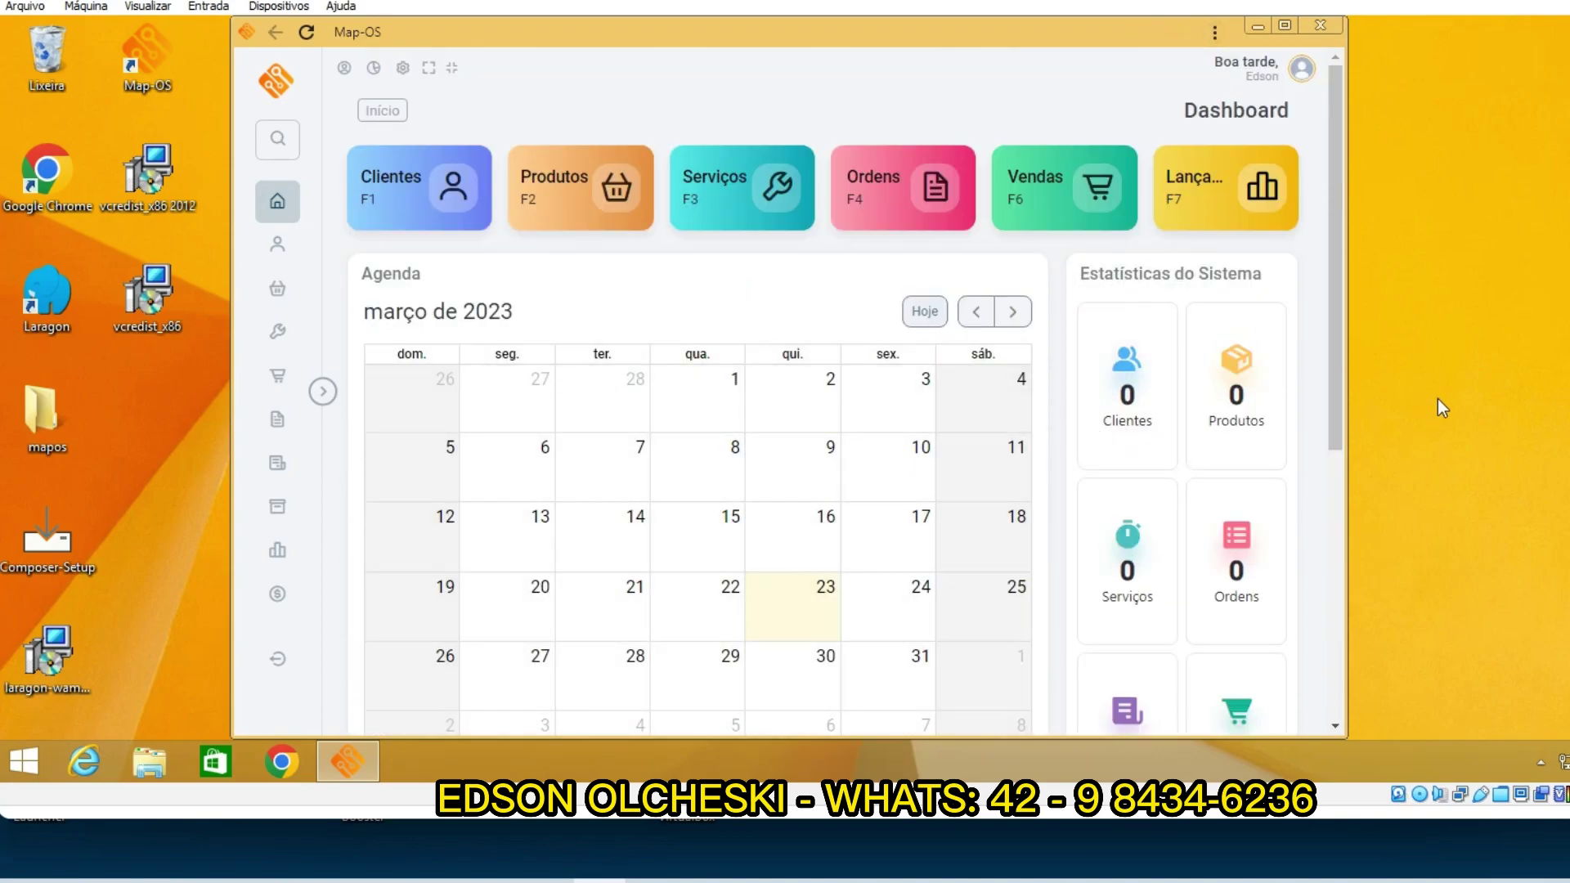
left_click_drag(1350, 418, 1566, 409)
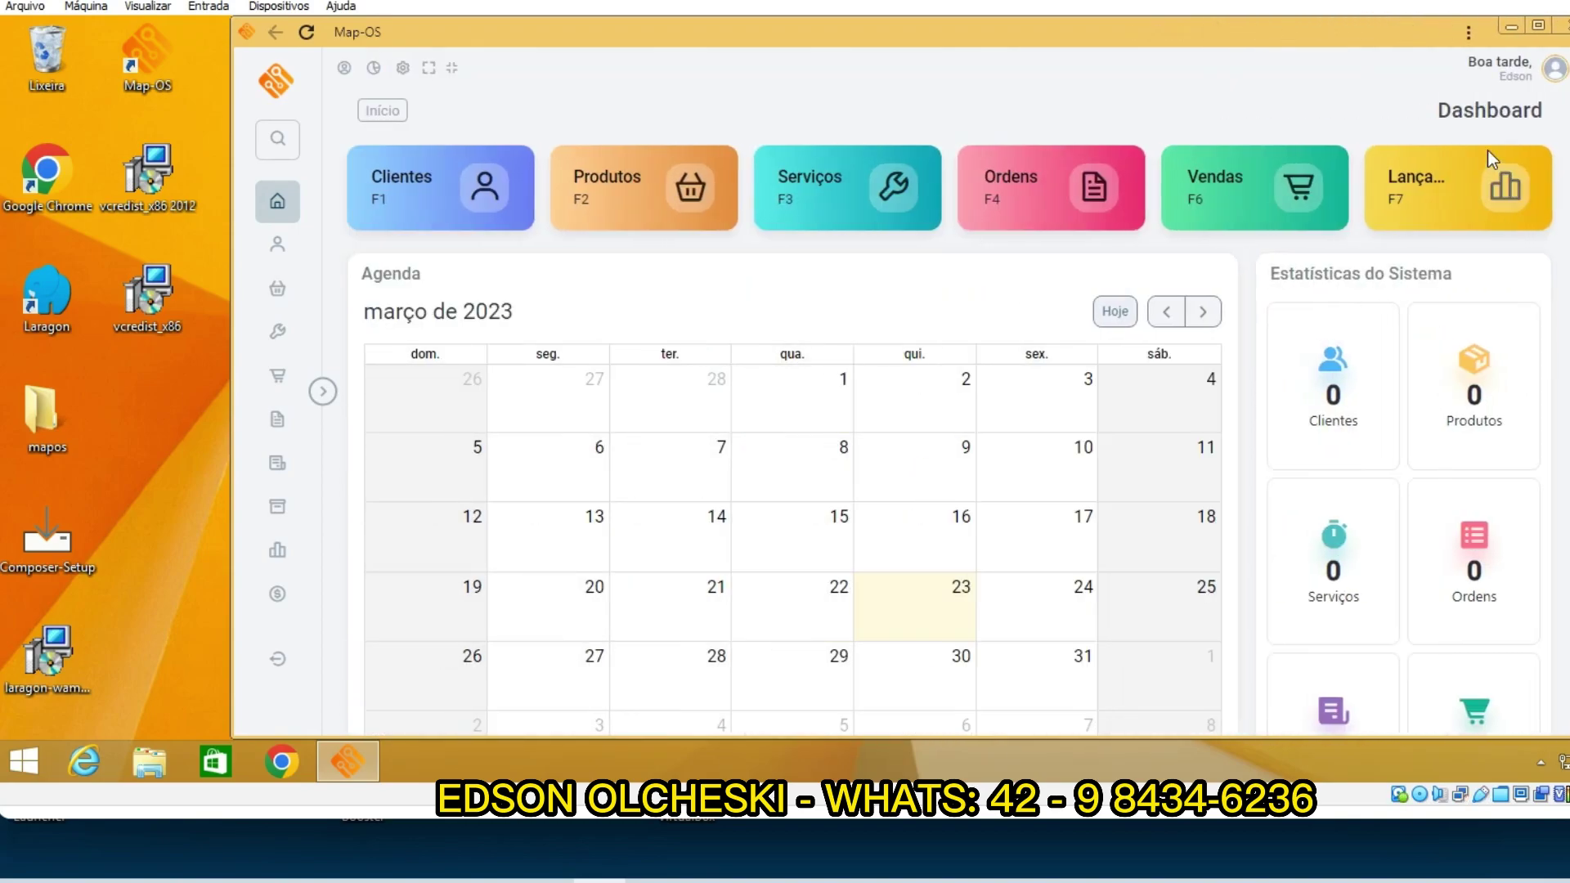
left_click_drag(1321, 56, 1171, 84)
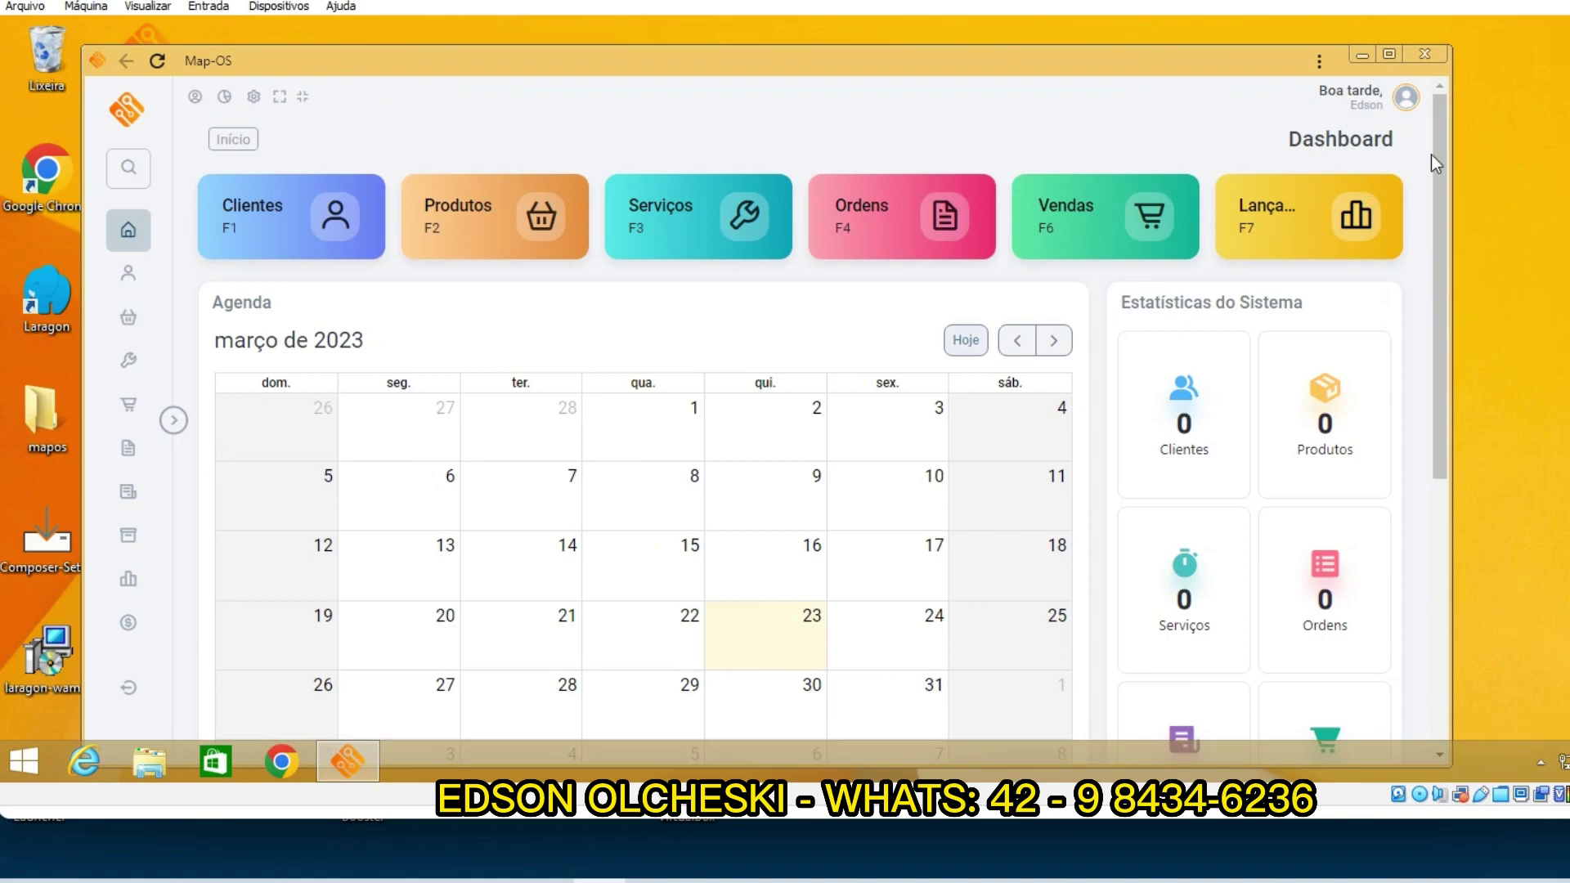
left_click(1429, 59)
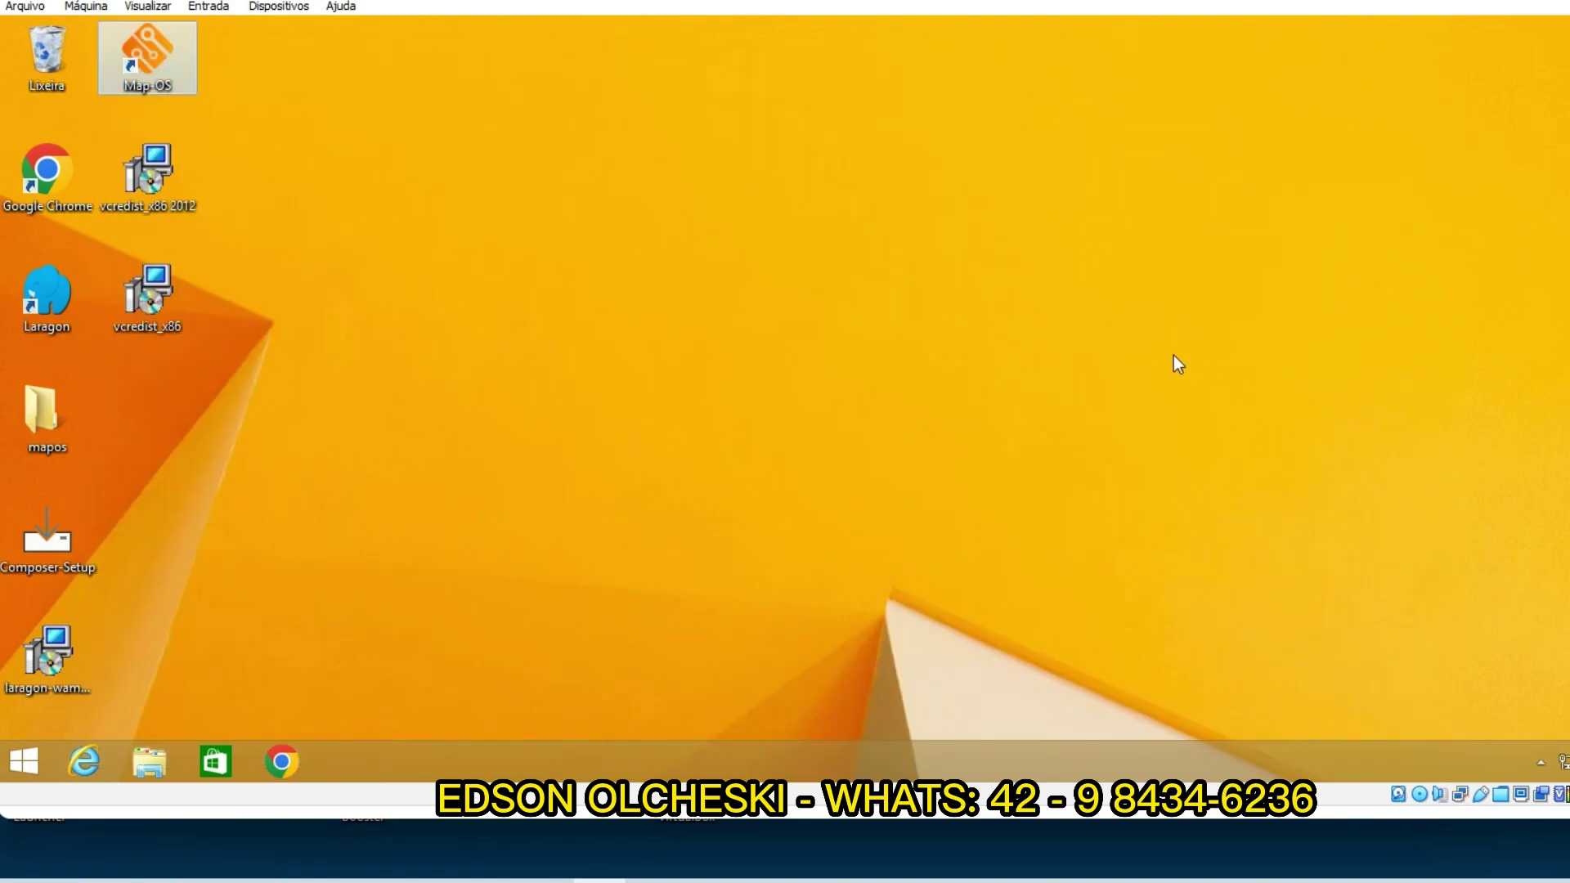
Step: Open Laragon from the notification area to check its services, then send it back to the tray
left_click(1539, 760)
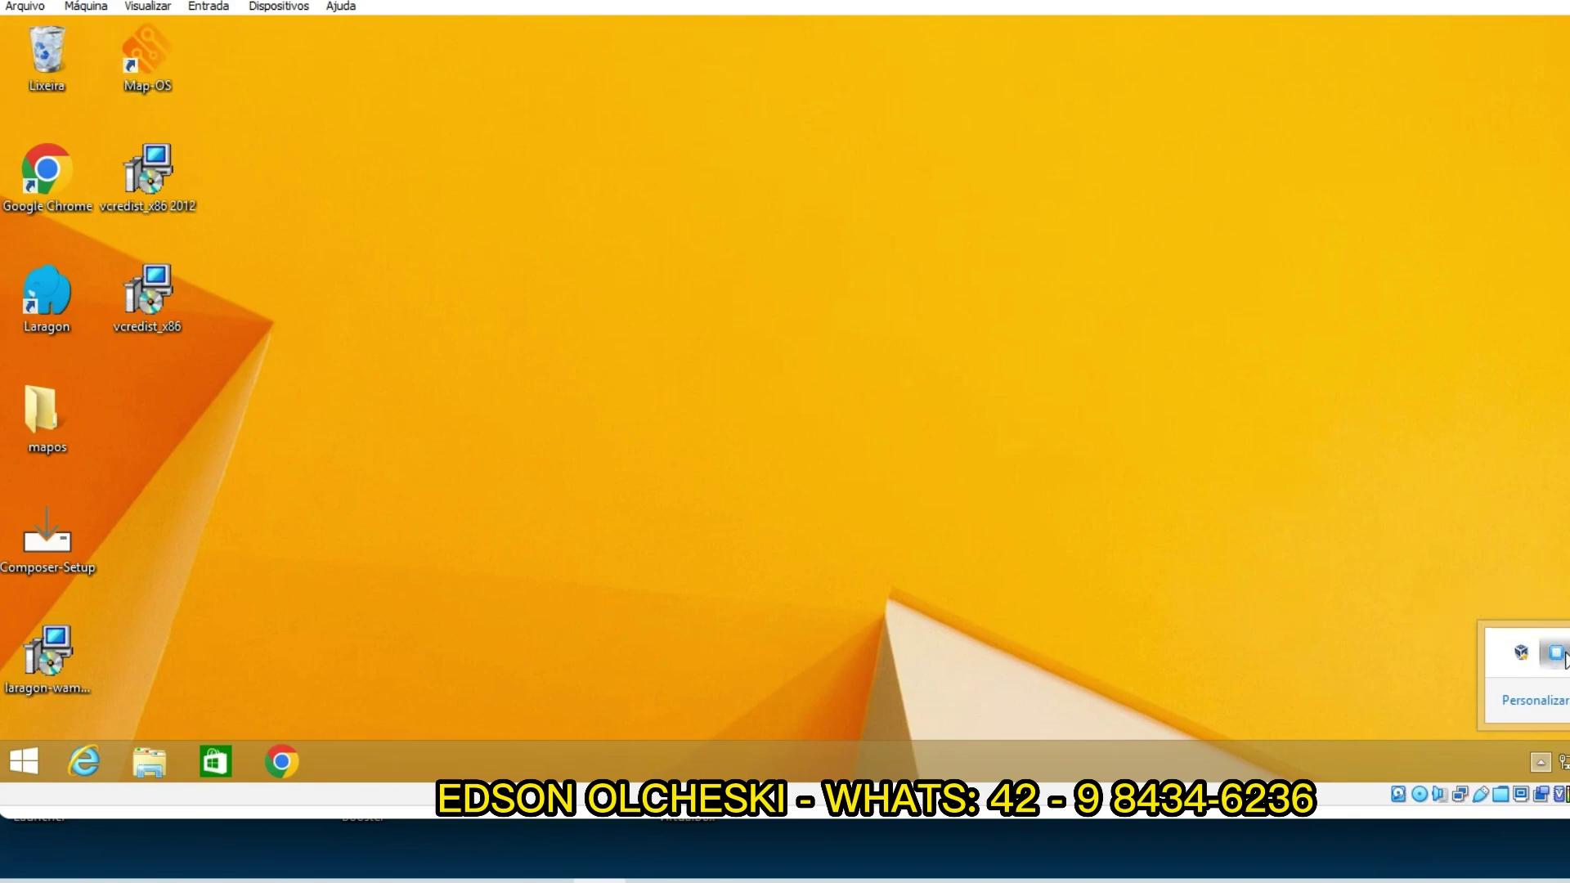
left_click(1557, 652)
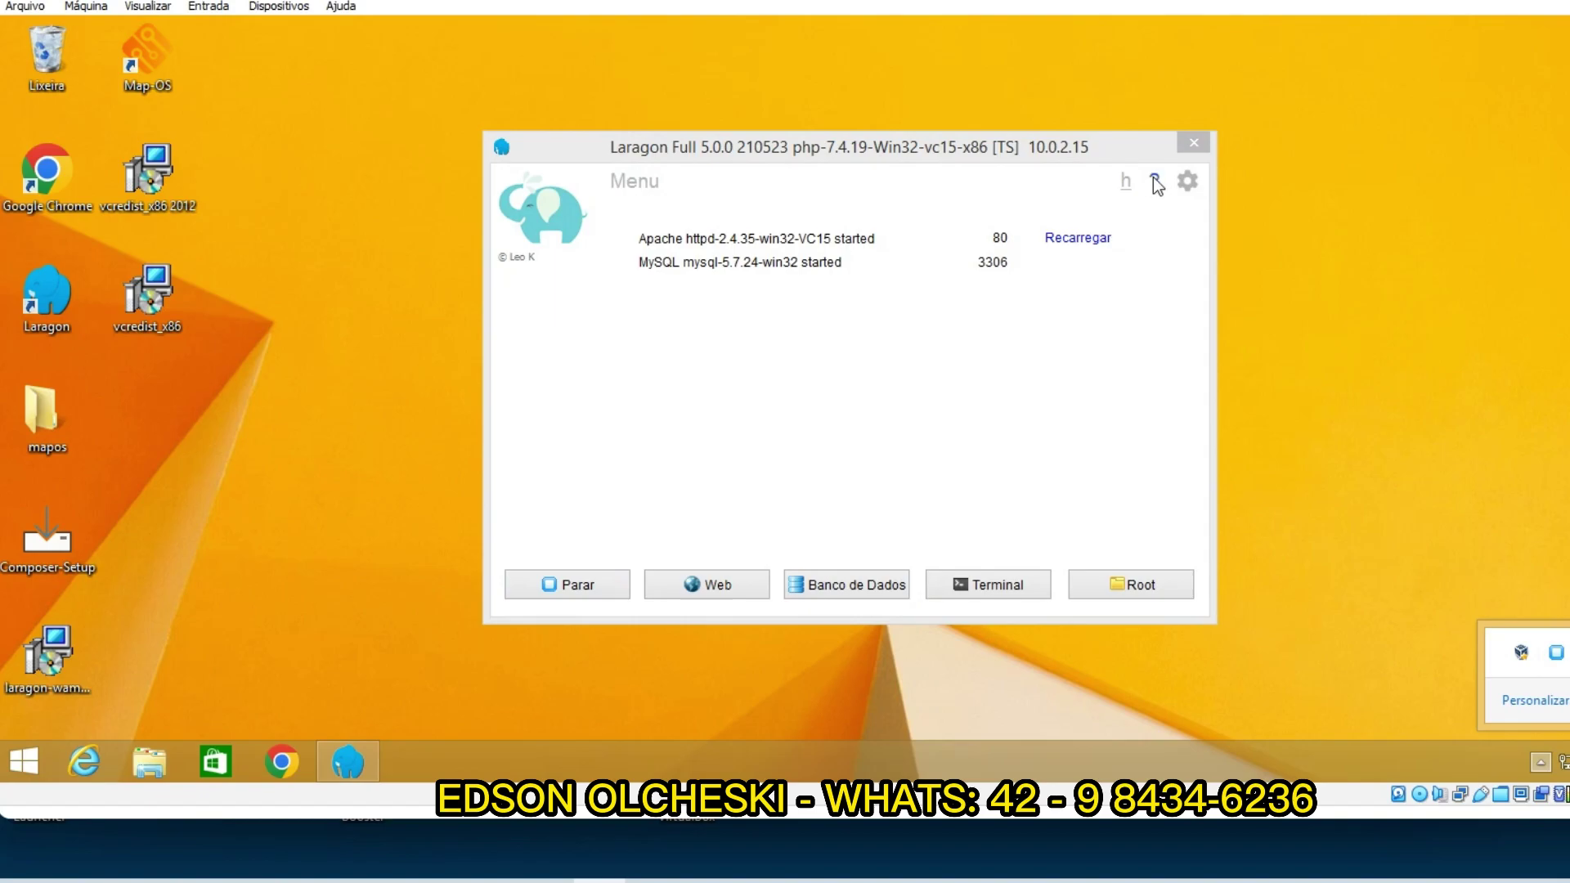
left_click(1194, 142)
Step: Launch Map-OS from its desktop shortcut maximised, view the Clientes list, then return Home
double_click(137, 51)
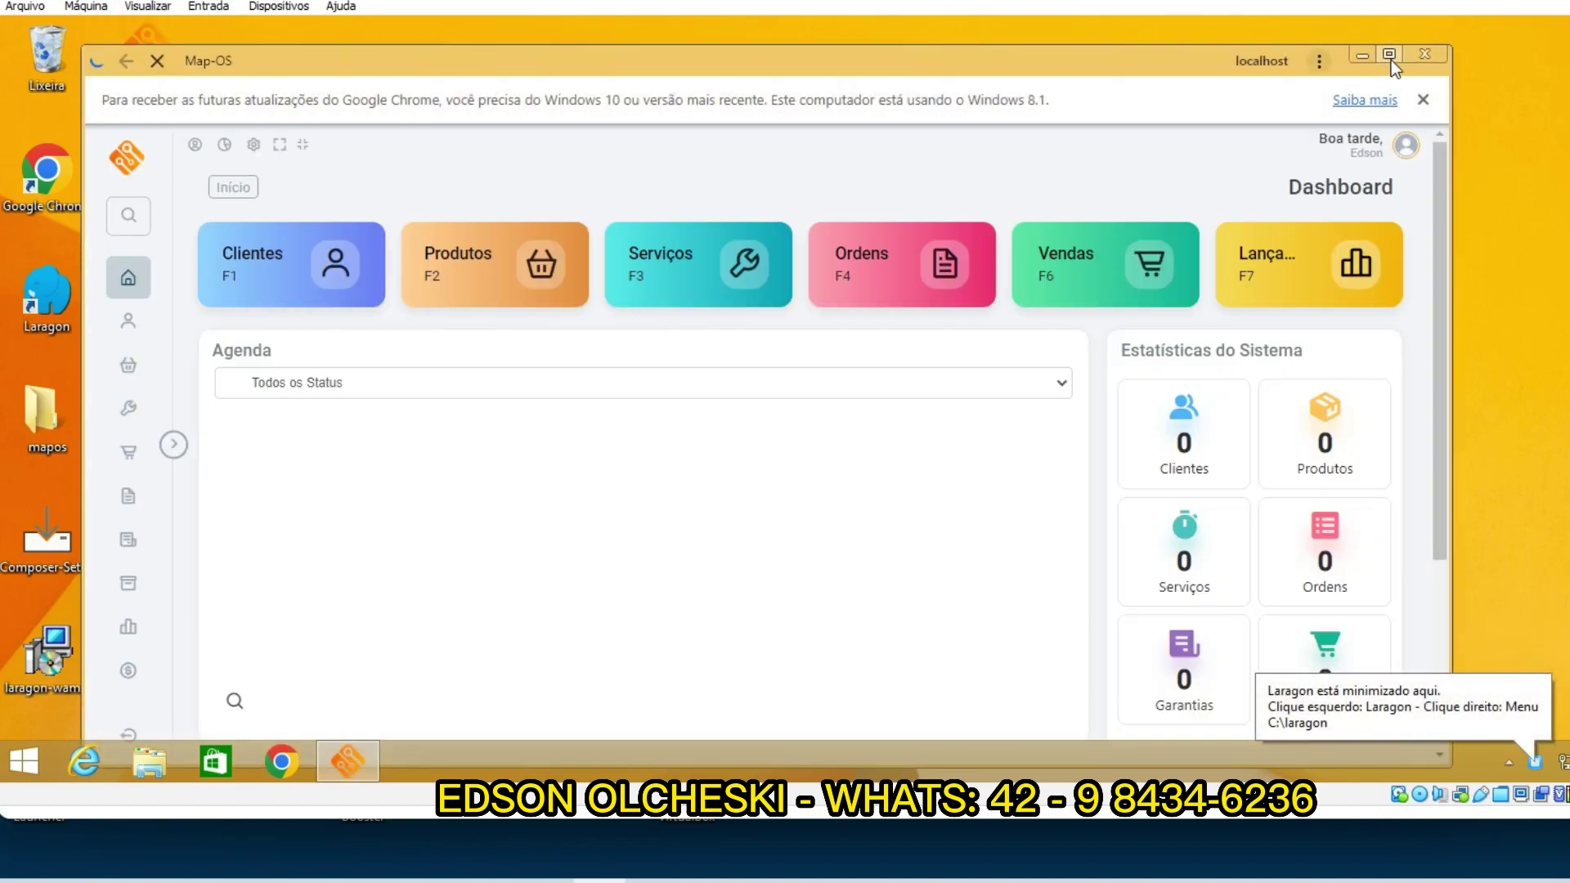
left_click(1390, 54)
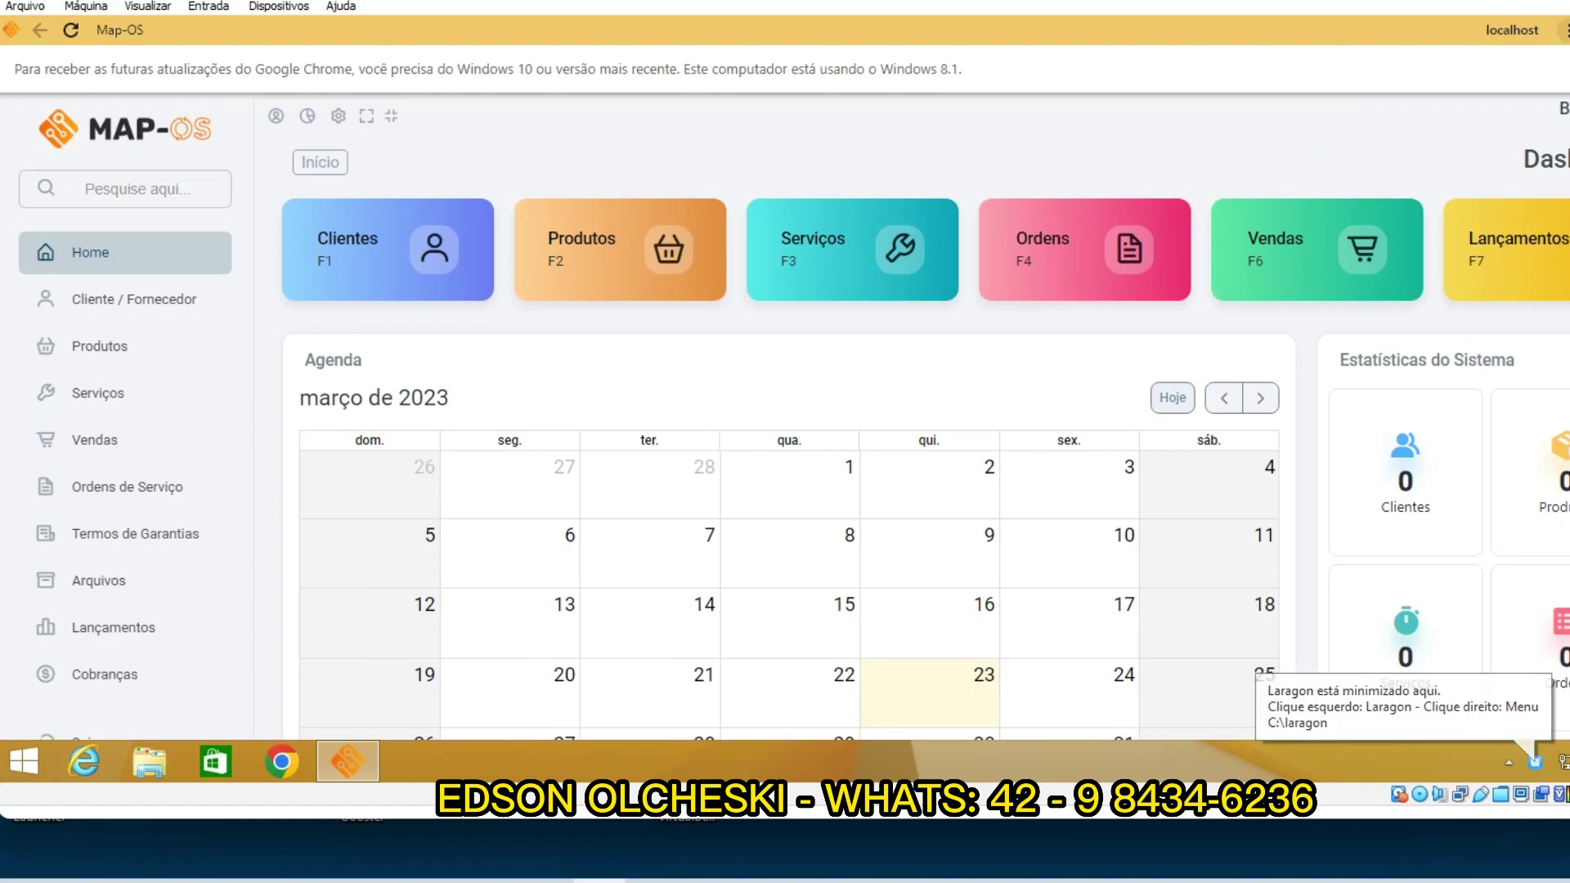
scroll(786, 425, "down", 5)
scroll(785, 425, "up", 5)
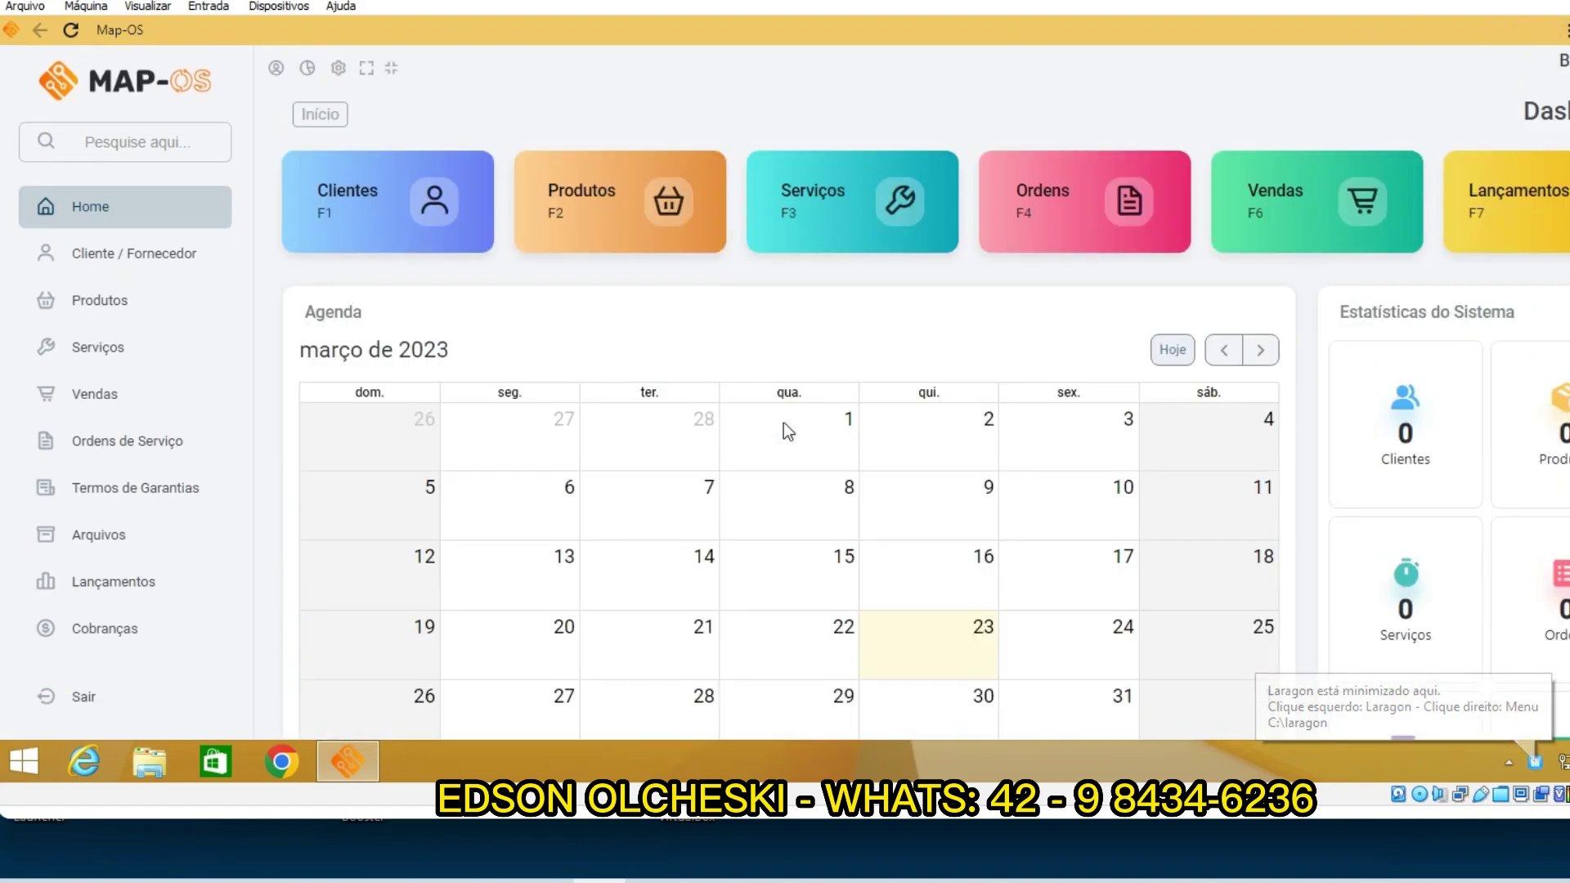
scroll(797, 425, "down", 5)
scroll(802, 425, "up", 5)
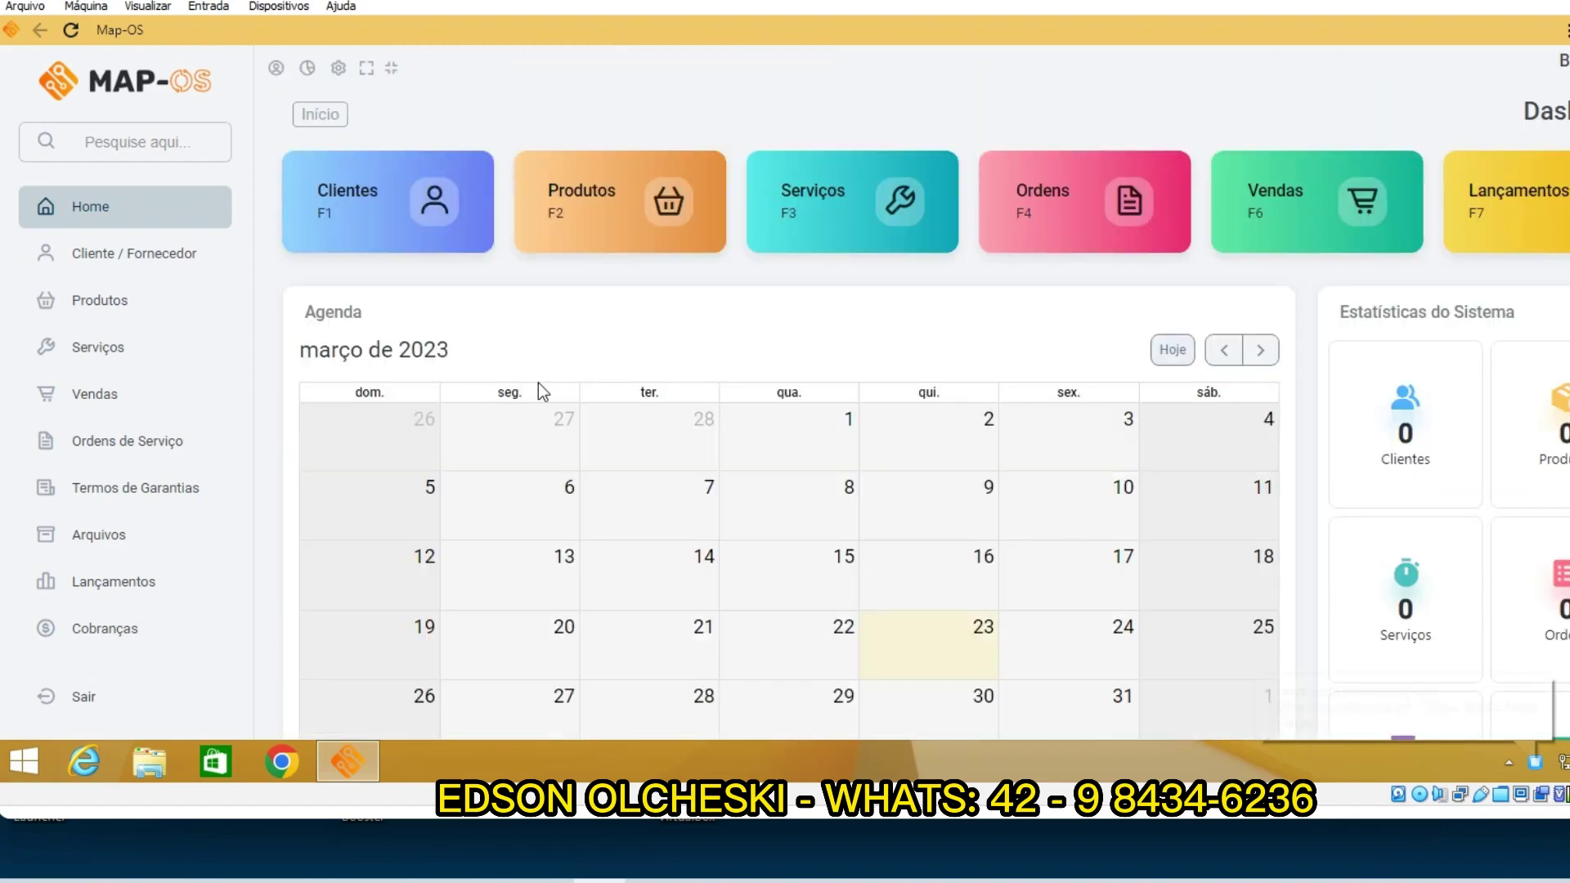
left_click(105, 255)
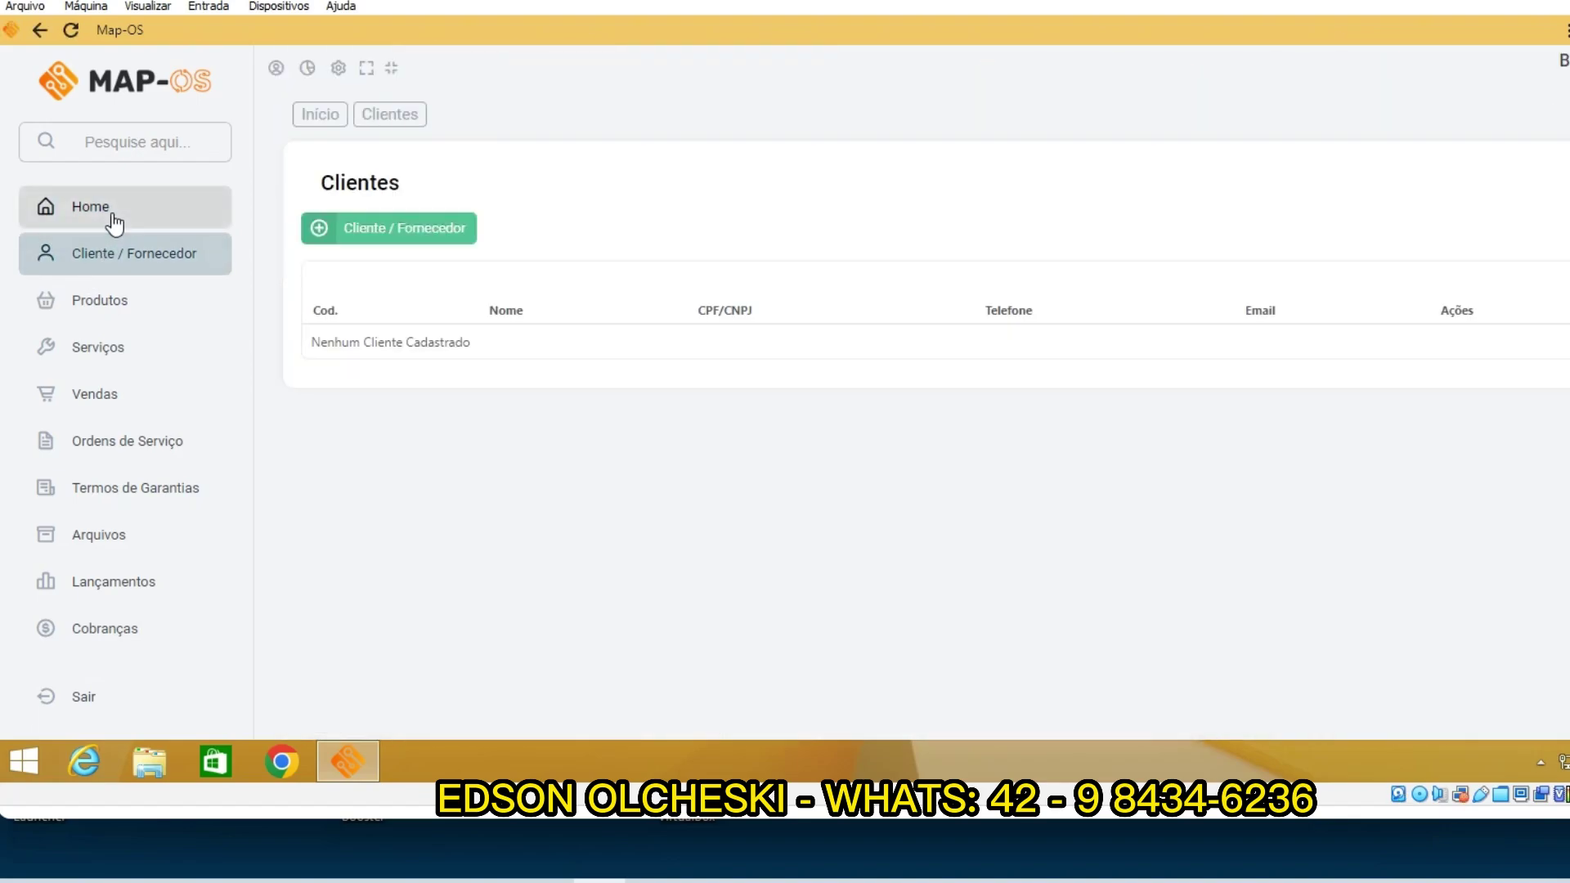
left_click(114, 219)
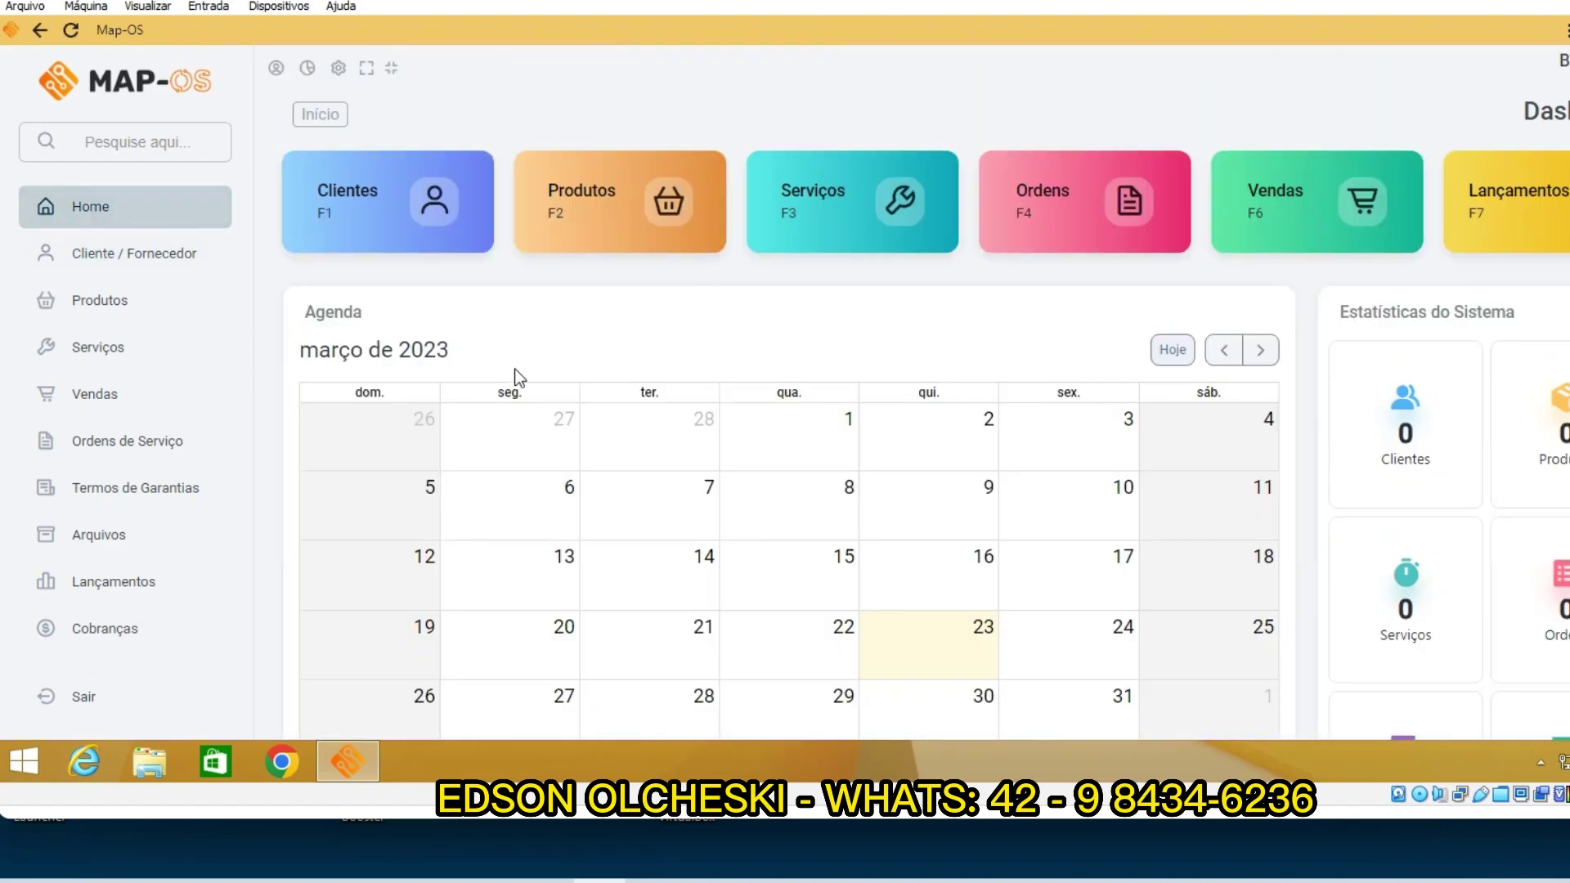